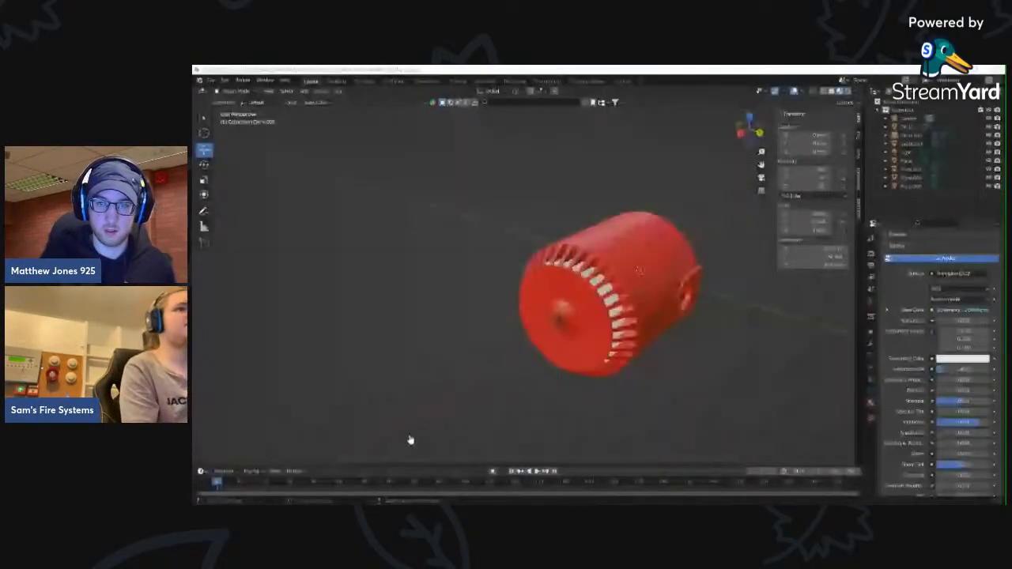
- Examine the slotted rim and front face of the red sounder model up close
scroll(558, 292, "up", 2)
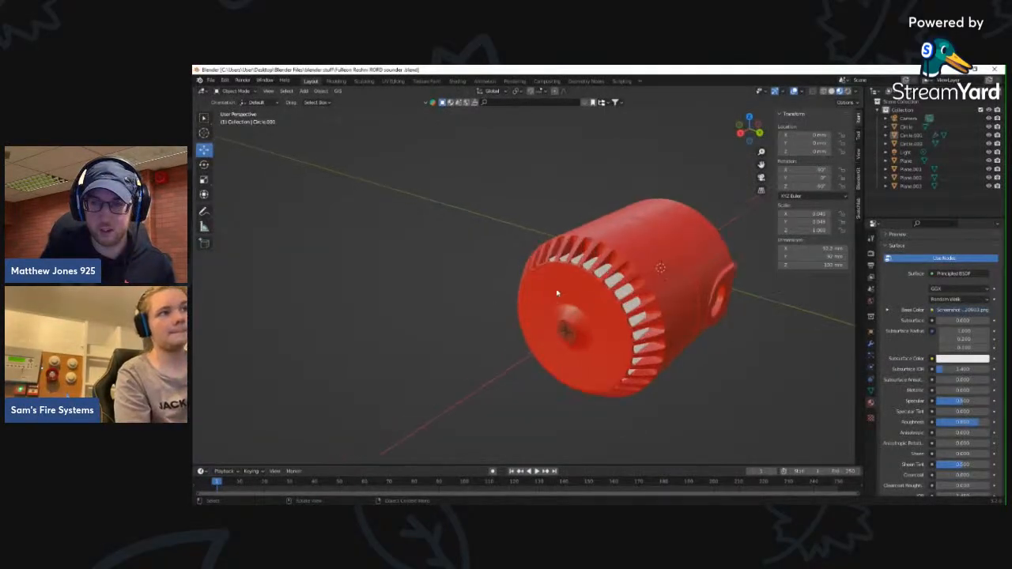
mouse_move(519, 300)
middle_mouse_down()
mouse_move(513, 276)
mouse_move(438, 282)
mouse_move(515, 274)
mouse_move(438, 278)
mouse_move(521, 313)
middle_mouse_up()
scroll(515, 274, "up", 4)
scroll(491, 273, "down", 4)
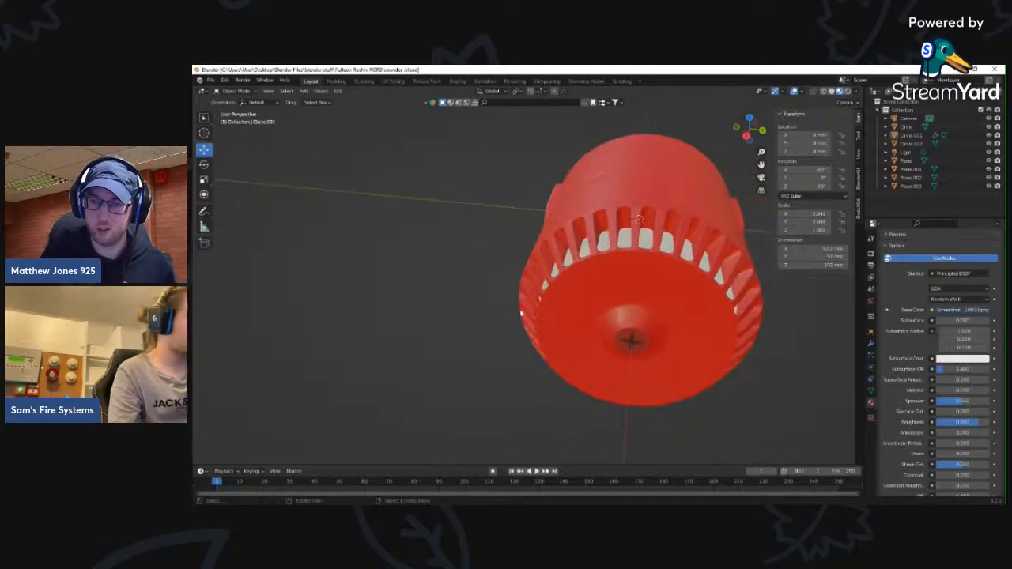
- Open the AP Besson banshee sounder Blender file
left_click(211, 81)
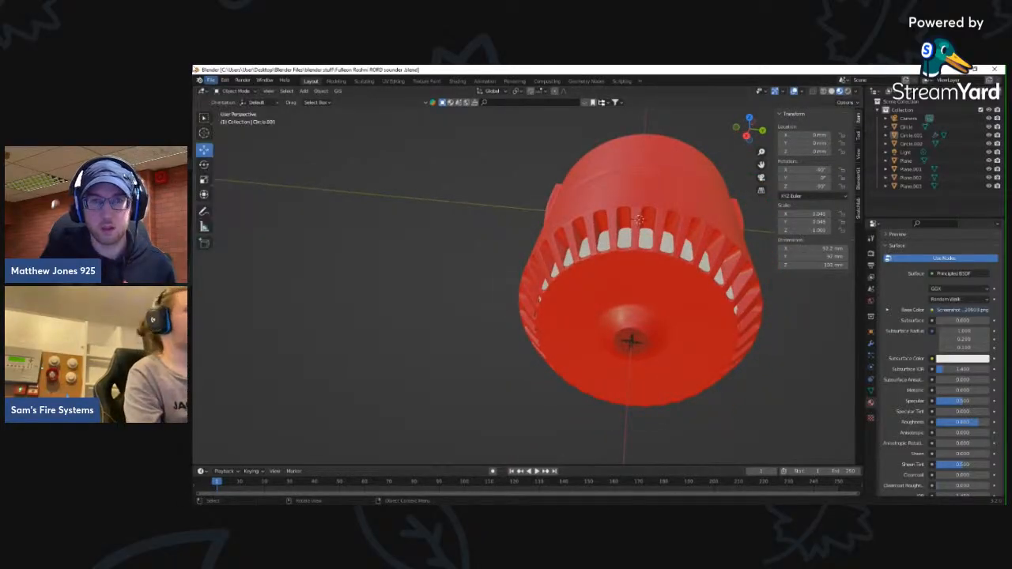
left_click(212, 81)
left_click(220, 100)
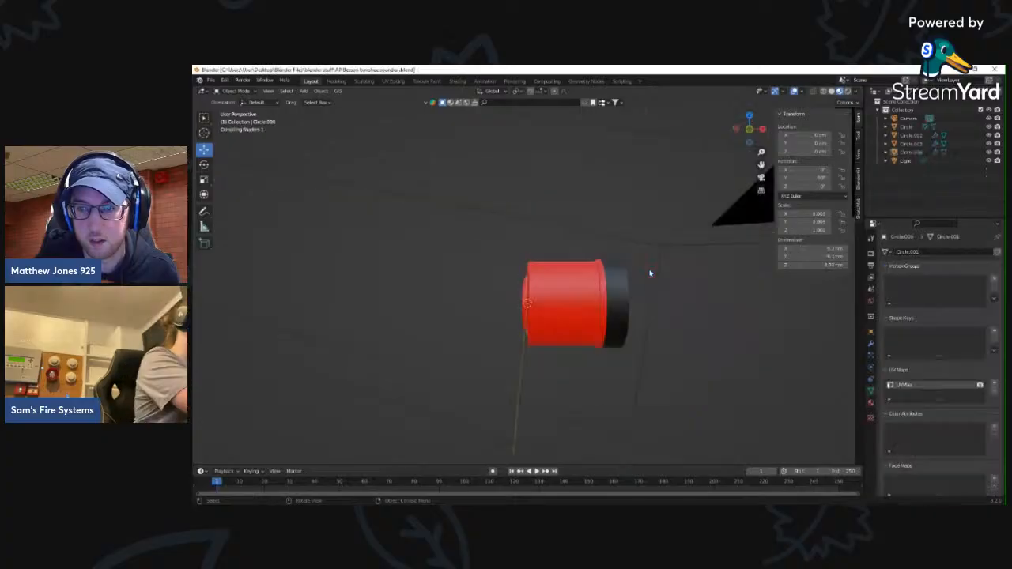
- Examine the Banshee sounder model's ringed front face, corner screws, red body and dark base from several angles
middle_click_drag(534, 288, 583, 297)
scroll(583, 297, "up", 3)
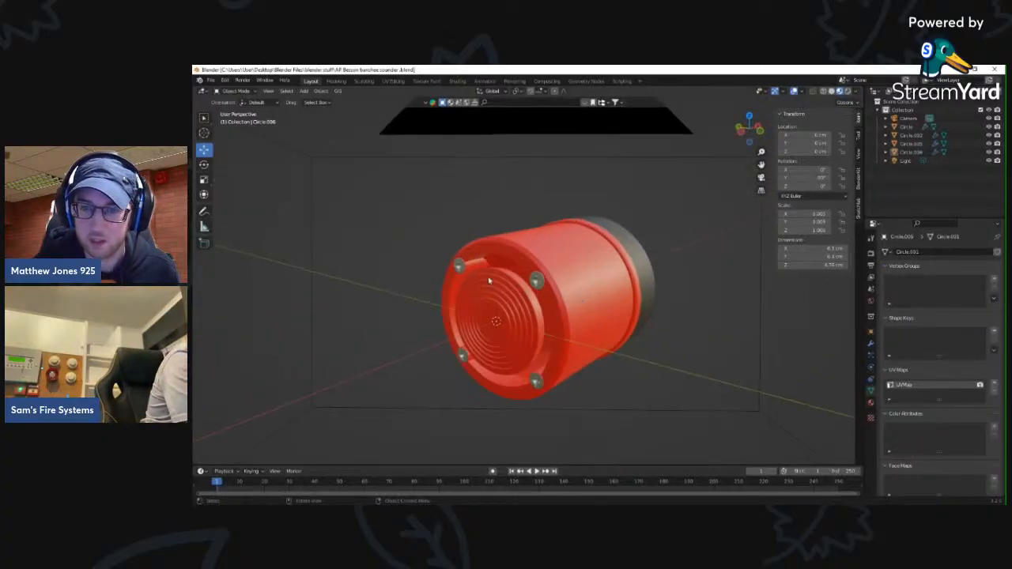
middle_click_drag(431, 258, 476, 273)
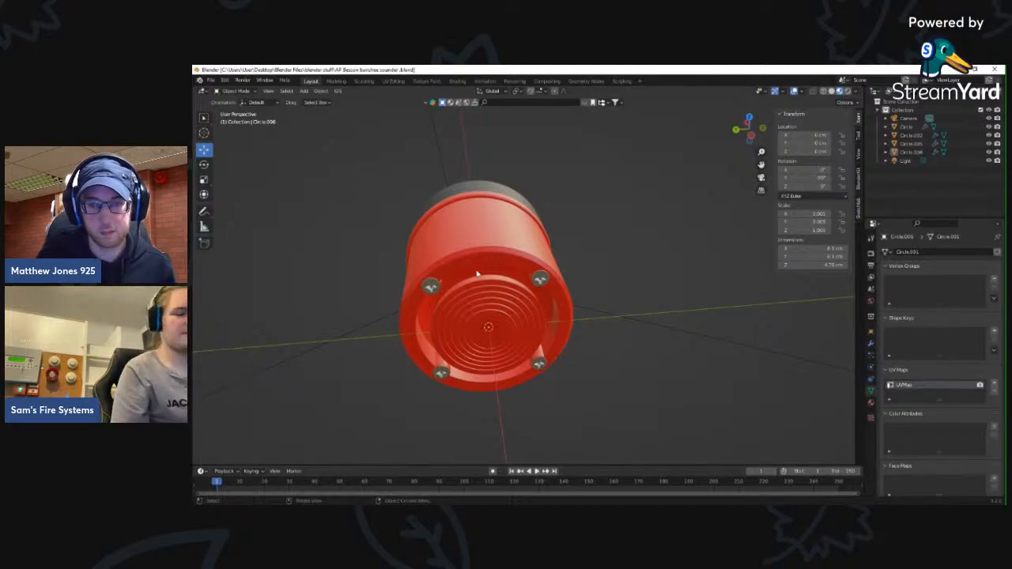
scroll(476, 273, "up", 5)
middle_click_drag(477, 274, 445, 281)
scroll(468, 241, "down", 4)
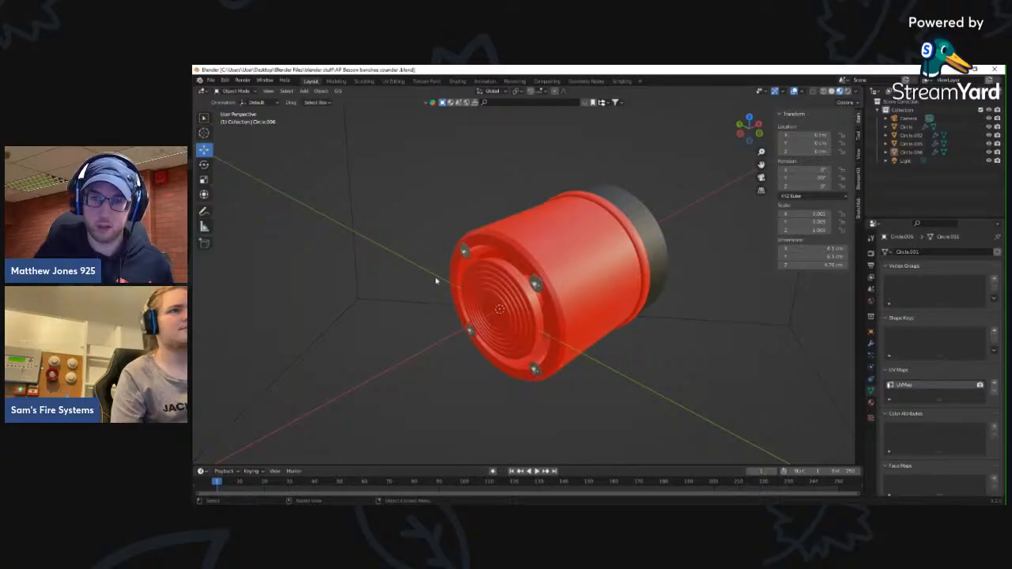
middle_click_drag(452, 291, 523, 281)
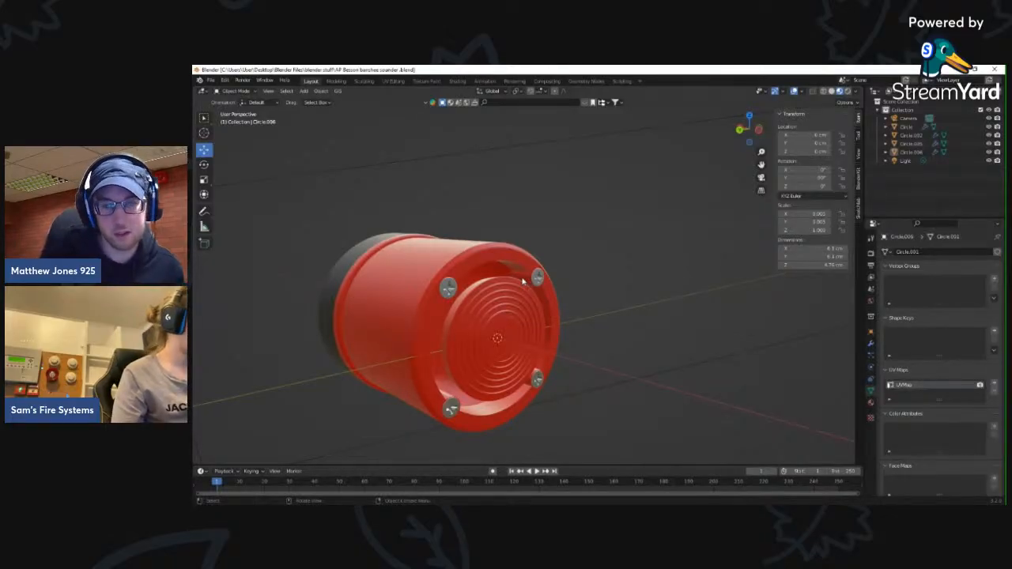
middle_click_drag(522, 280, 427, 282)
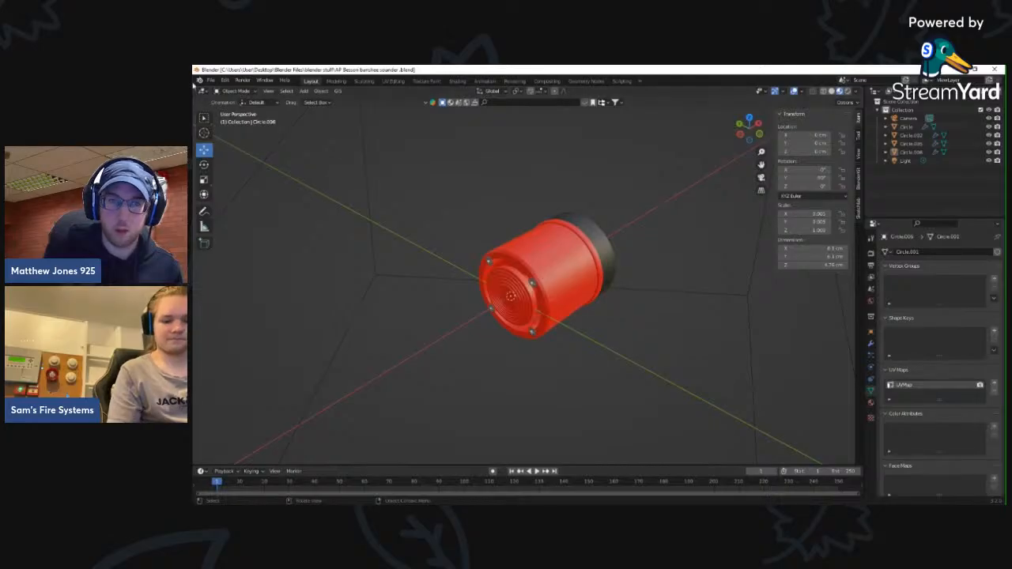
- Open the kentec series 3000 panel Blender file and inspect the front of the panel enclosure
left_click(211, 81)
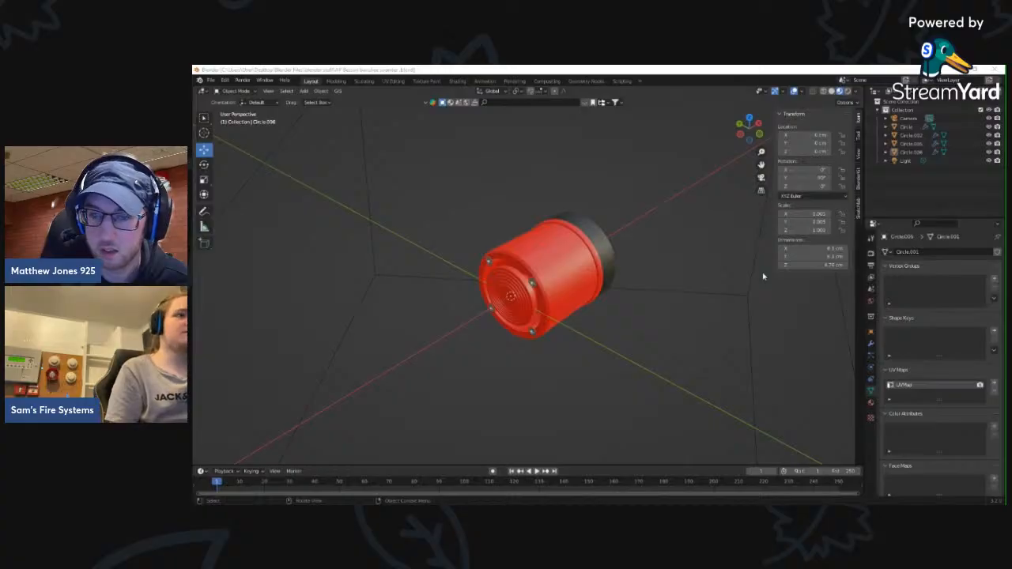
key("alt+Tab")
middle_click_drag(502, 255, 554, 260)
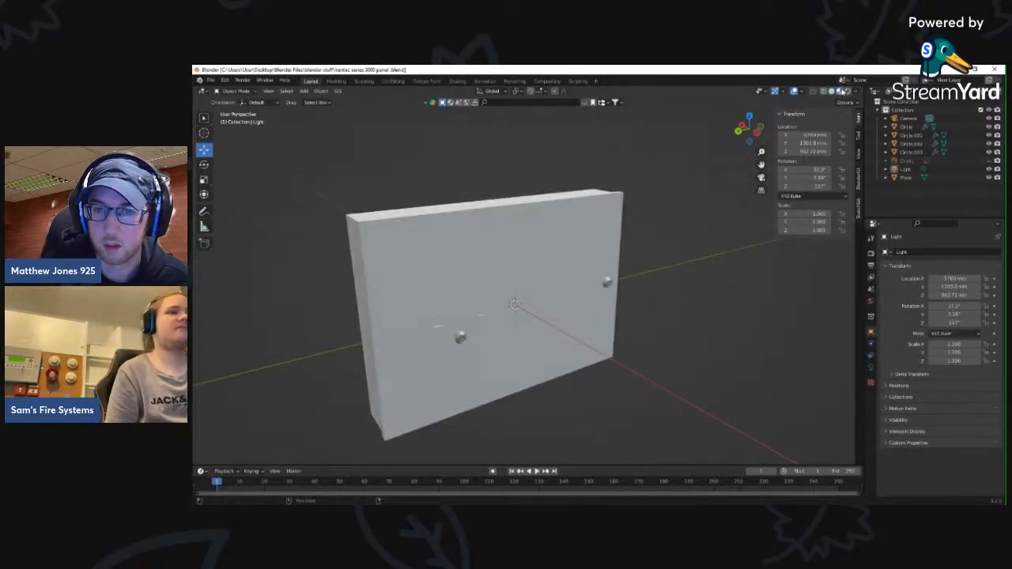
scroll(582, 257, "up", 4)
scroll(570, 253, "down", 5)
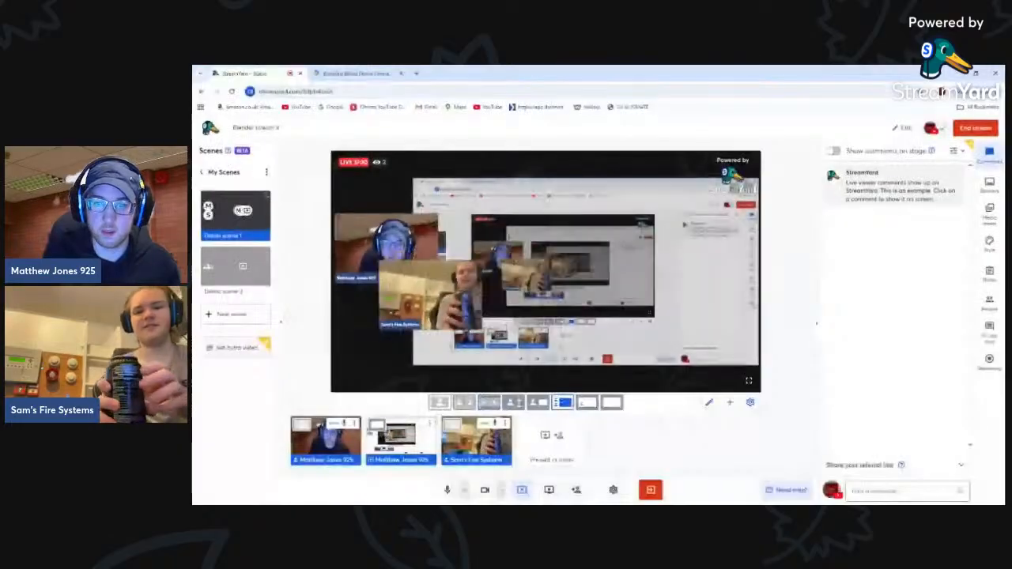
- Switch to the Bradford Blood Donor Centre Street View in the browser and frame the open corridor doors and call points
left_click(342, 72)
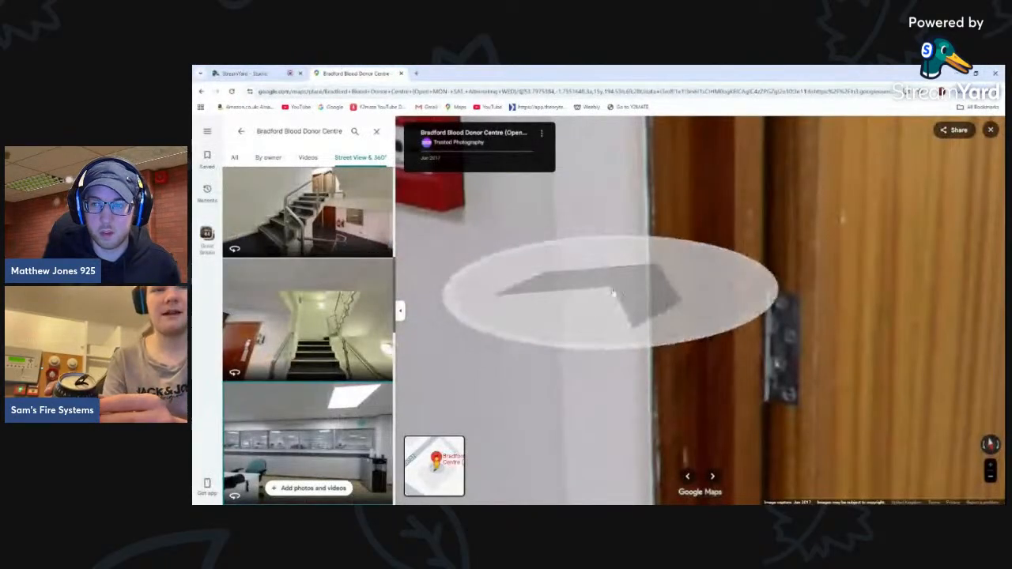
left_click(524, 294)
left_click(260, 73)
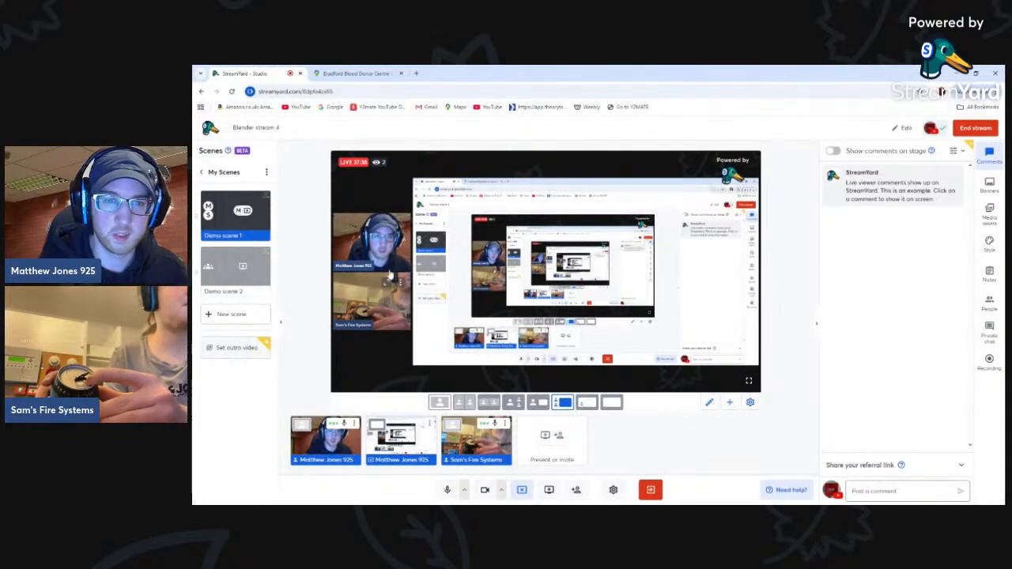
left_click(348, 71)
scroll(579, 292, "down", 4)
left_click_drag(638, 274, 622, 295)
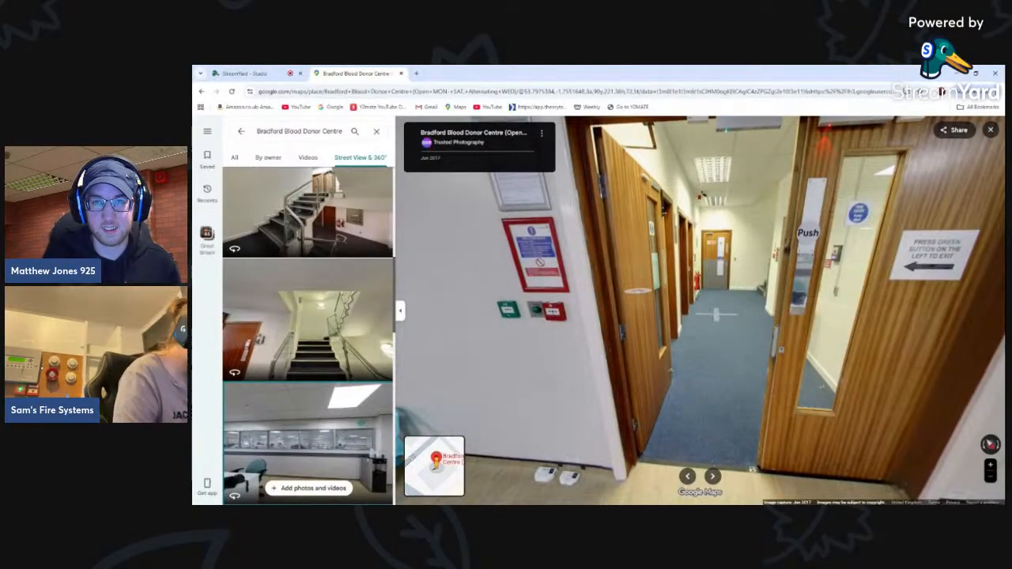
- Look around the wooden double doors and move along the blue-carpeted corridor towards the stairwell
left_click_drag(677, 313, 577, 325)
left_click_drag(682, 312, 583, 326)
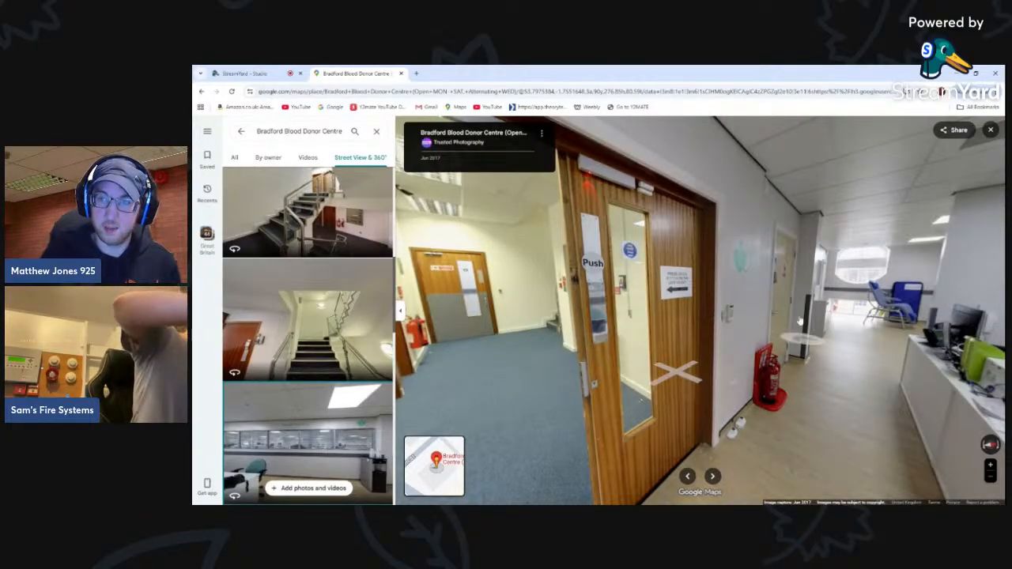
left_click(474, 378)
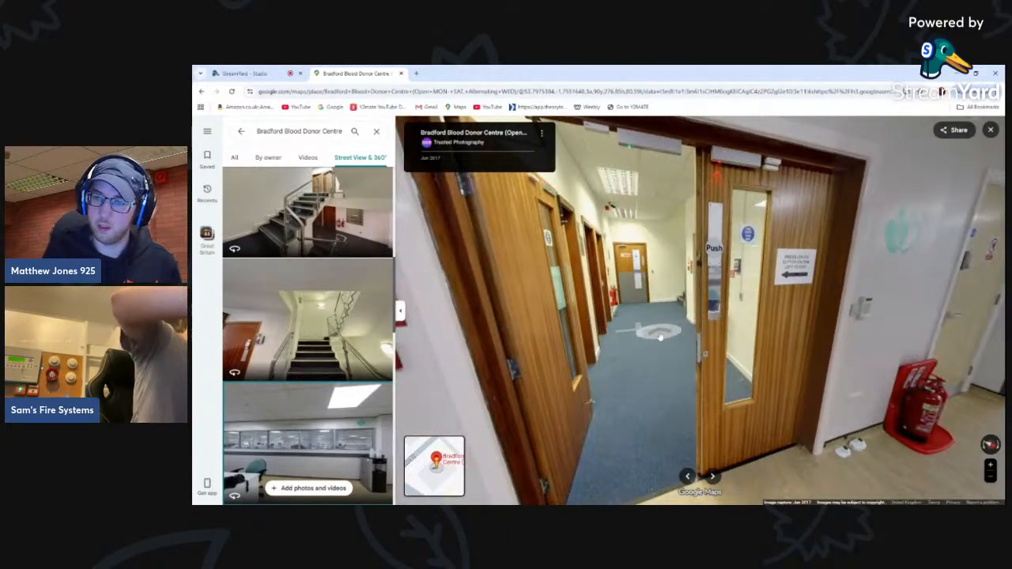
left_click(659, 336)
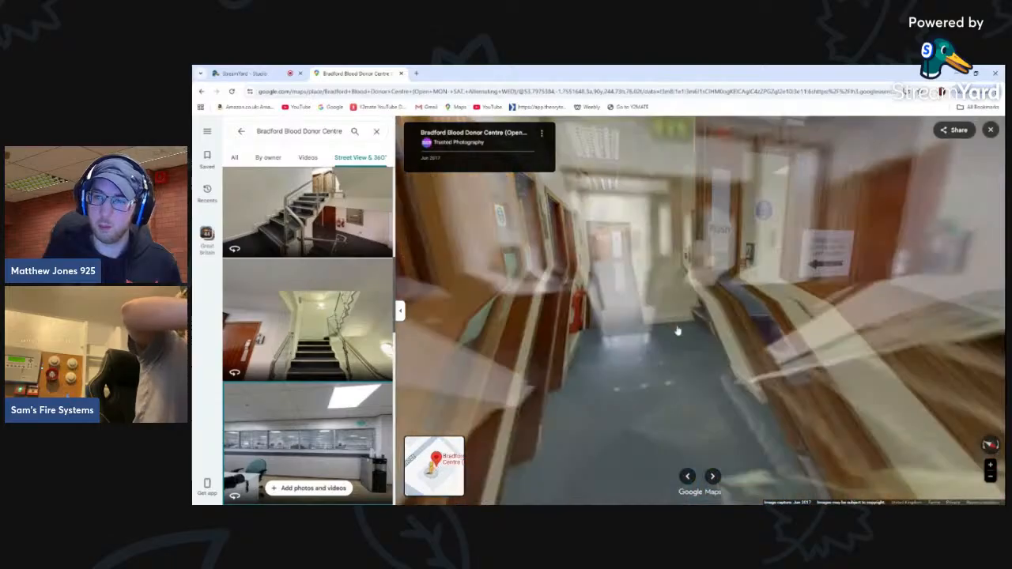
- Turn to the entrance lobby and examine the grey wall panel and red call point beside the front door
left_click_drag(754, 307, 506, 318)
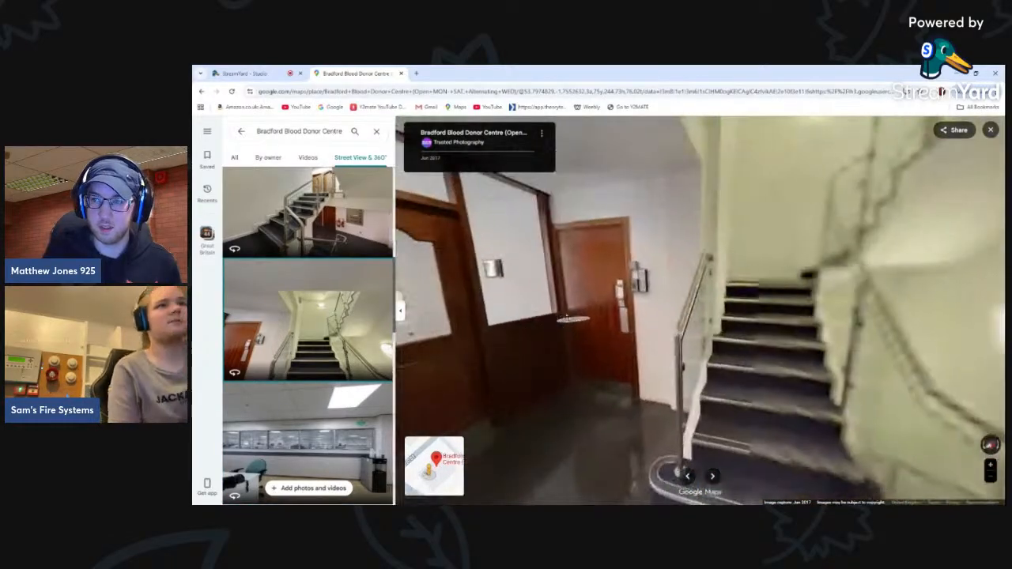
left_click_drag(731, 337, 557, 336)
left_click_drag(660, 337, 893, 328)
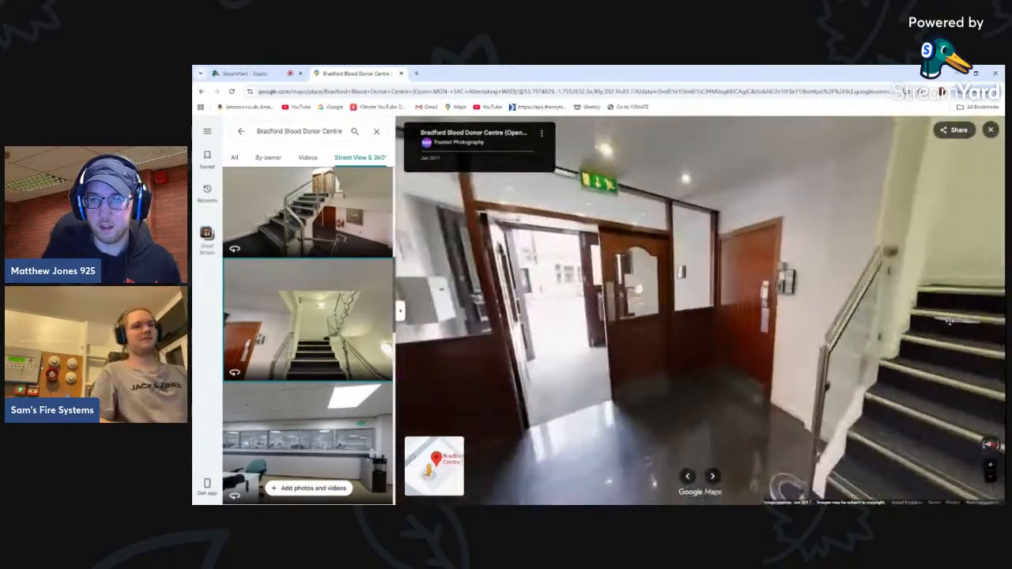
left_click_drag(632, 277, 763, 300)
scroll(625, 262, "up", 5)
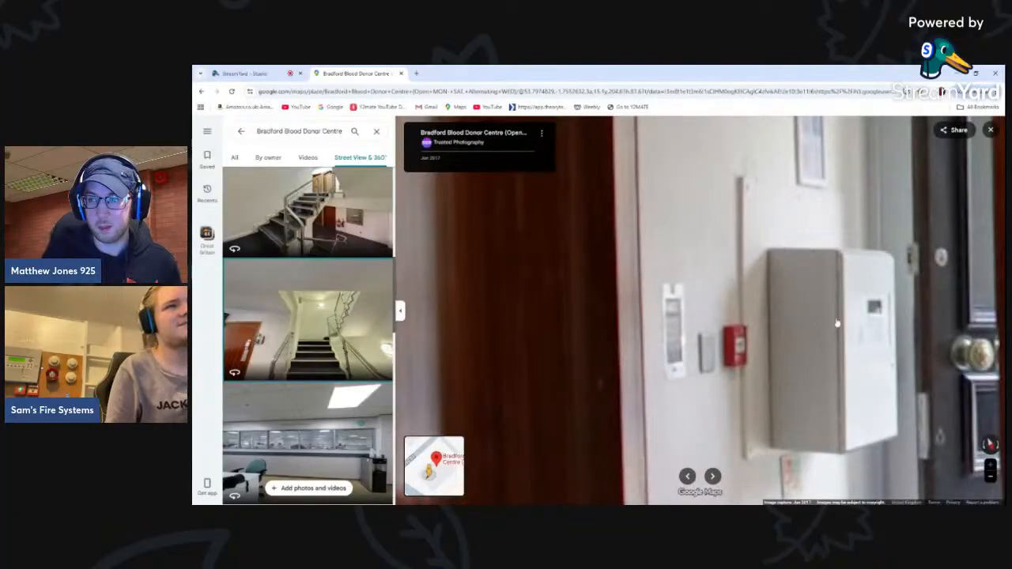
left_click_drag(776, 266, 642, 327)
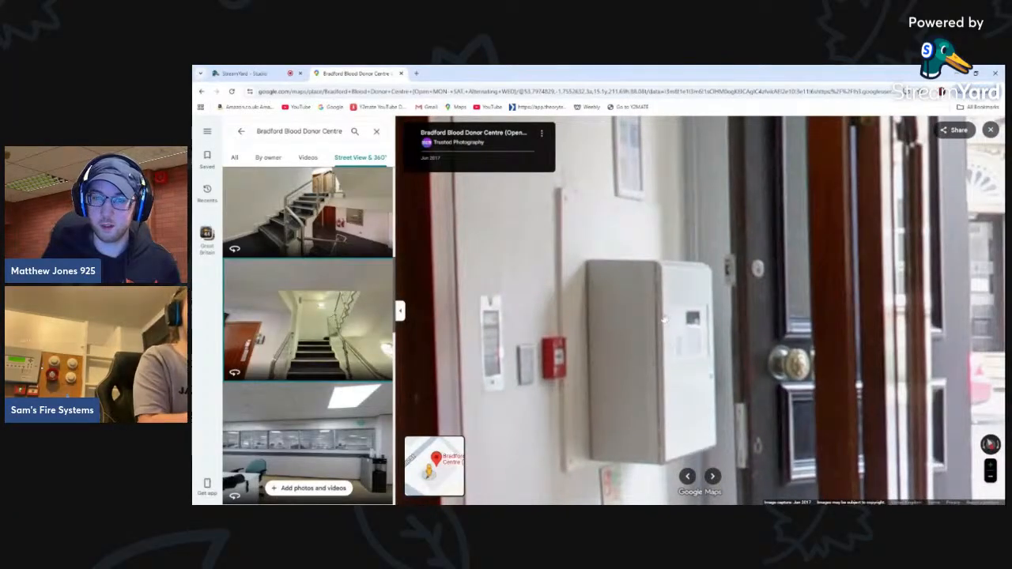
scroll(645, 334, "down", 5)
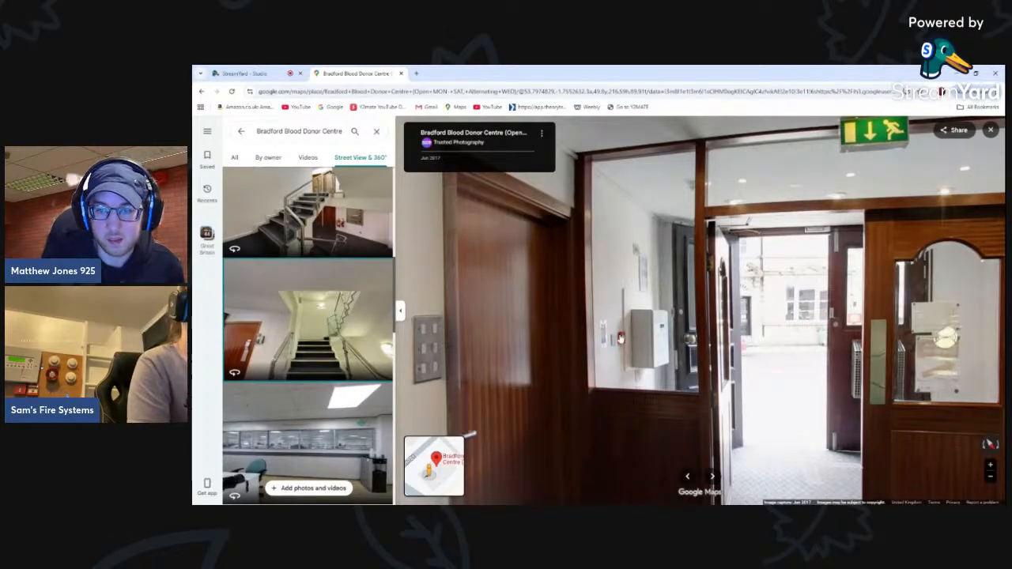
scroll(622, 336, "up", 3)
scroll(635, 318, "down", 5)
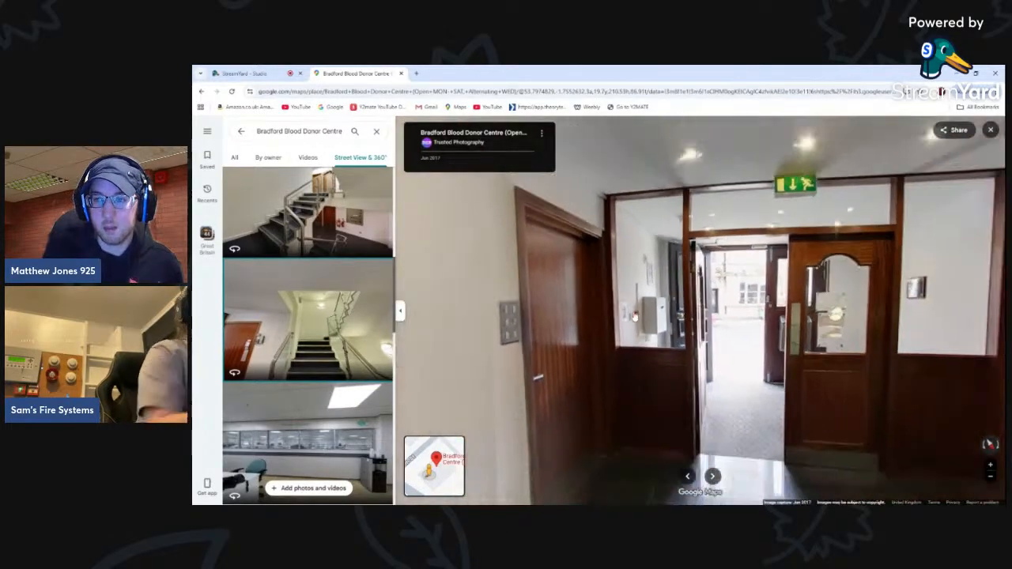
- Turn from the entrance to the staircase and move on to the donor centre's office area
scroll(636, 317, "down", 3)
left_click_drag(901, 245, 574, 339)
left_click_drag(667, 336, 589, 247)
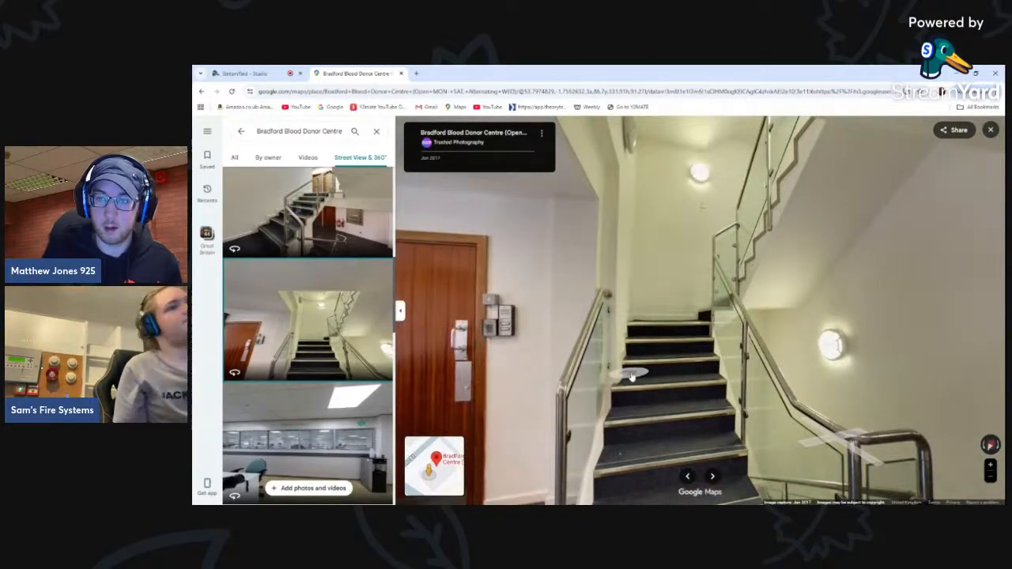
left_click(653, 296)
left_click(713, 411)
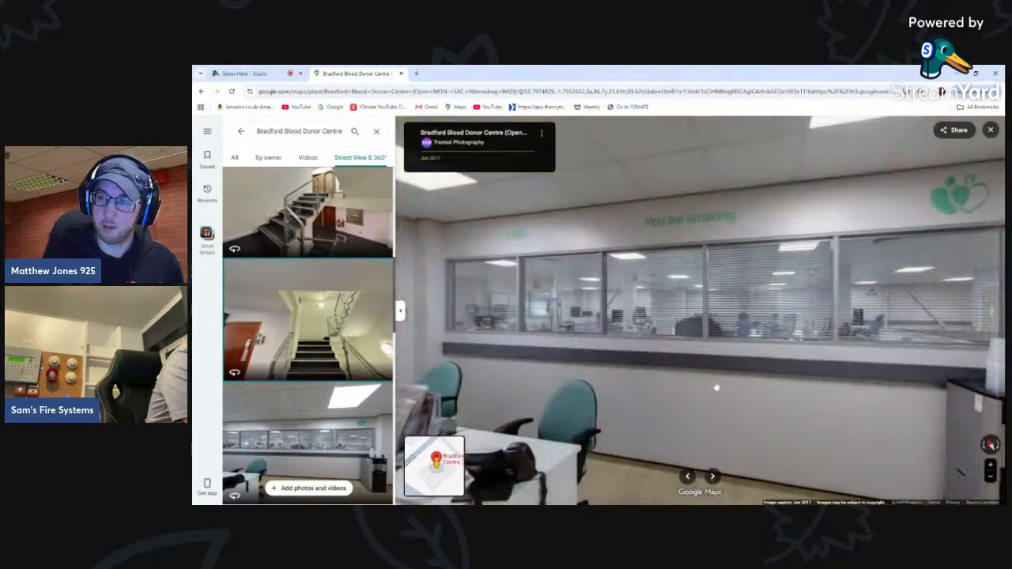
- Turn back to the corridor doors and move through to the stairs facing the upper landing
left_click_drag(538, 355, 727, 338)
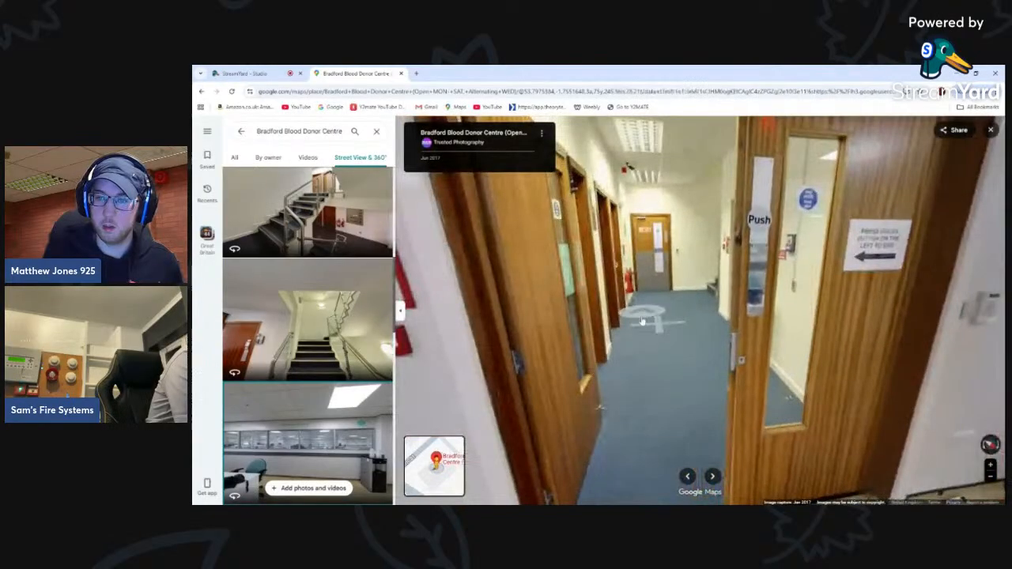
left_click(639, 307)
left_click_drag(693, 312, 526, 338)
left_click(742, 315)
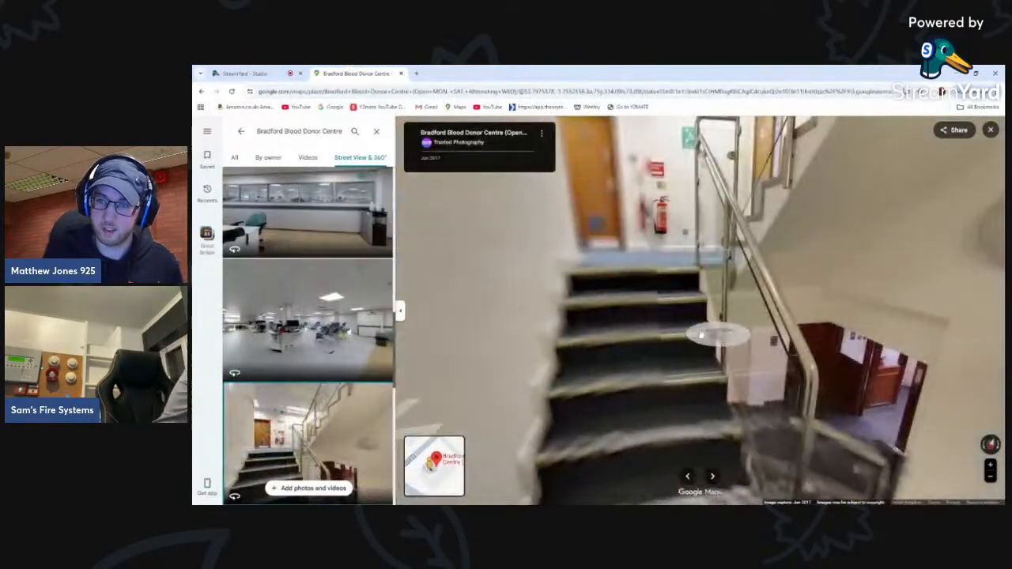
left_click(652, 294)
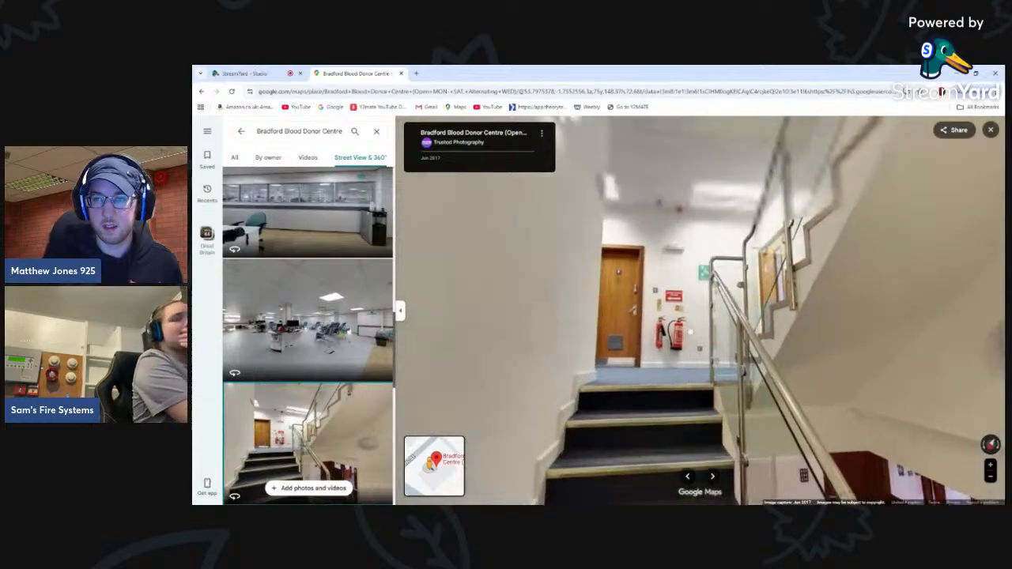
- Examine the red sounder on the landing ceiling and the fire extinguishers below it
scroll(687, 288, "up", 5)
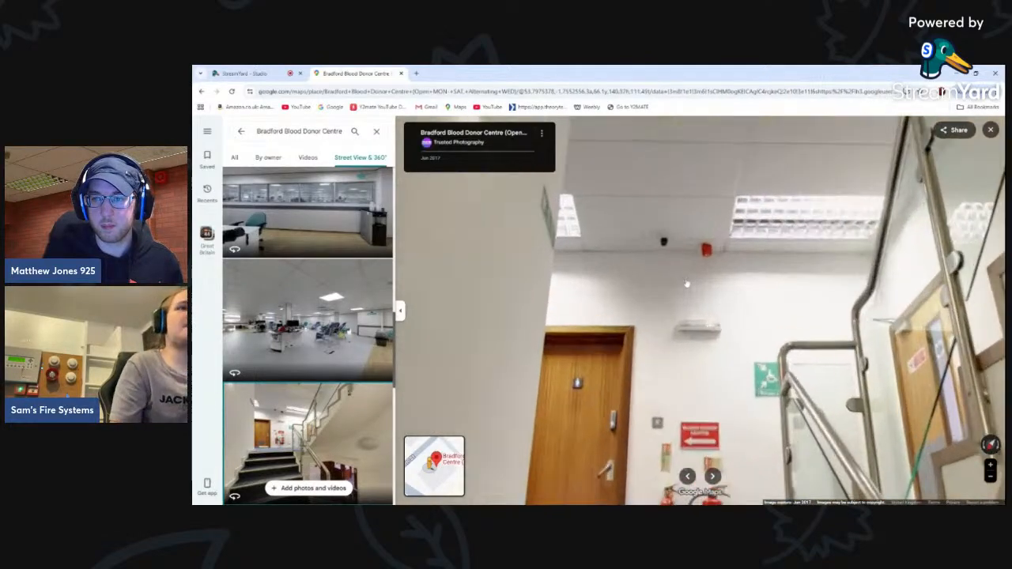
scroll(672, 294, "down", 3)
left_click_drag(652, 356, 668, 284)
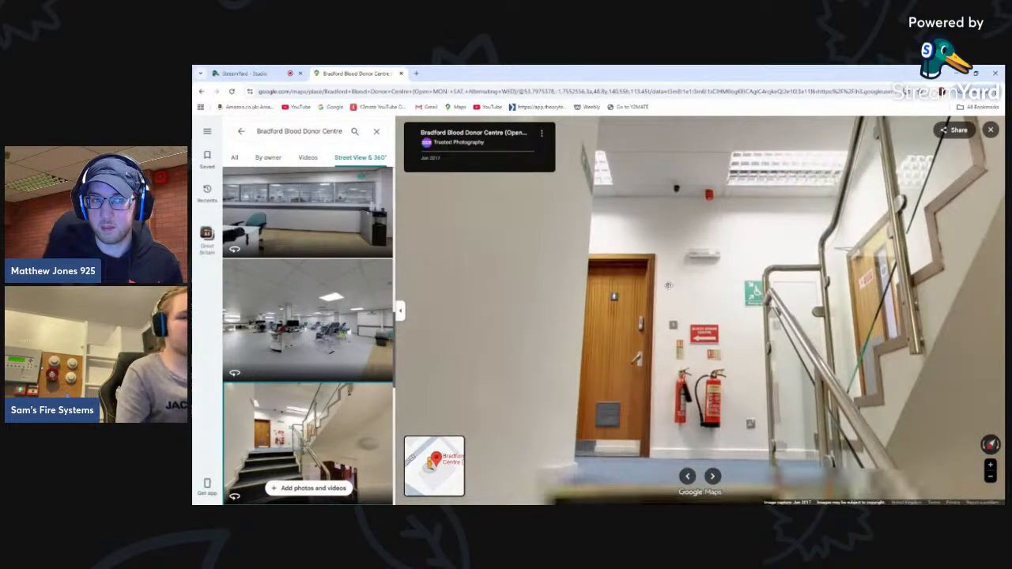
scroll(666, 291, "down", 5)
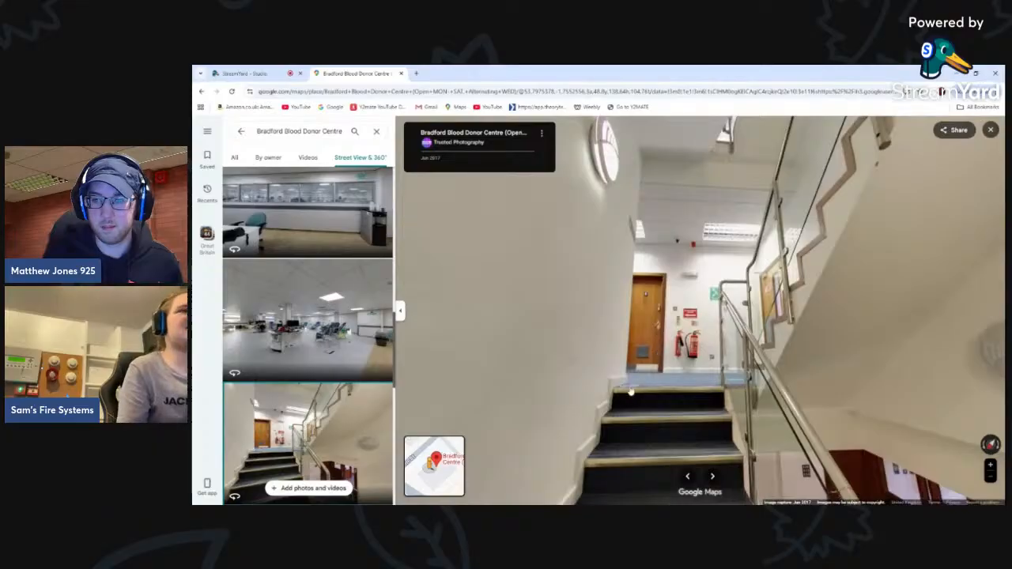
- Move through the doorway into the corridor and examine the detector beside the ceiling light
left_click_drag(632, 393, 669, 382)
left_click(669, 390)
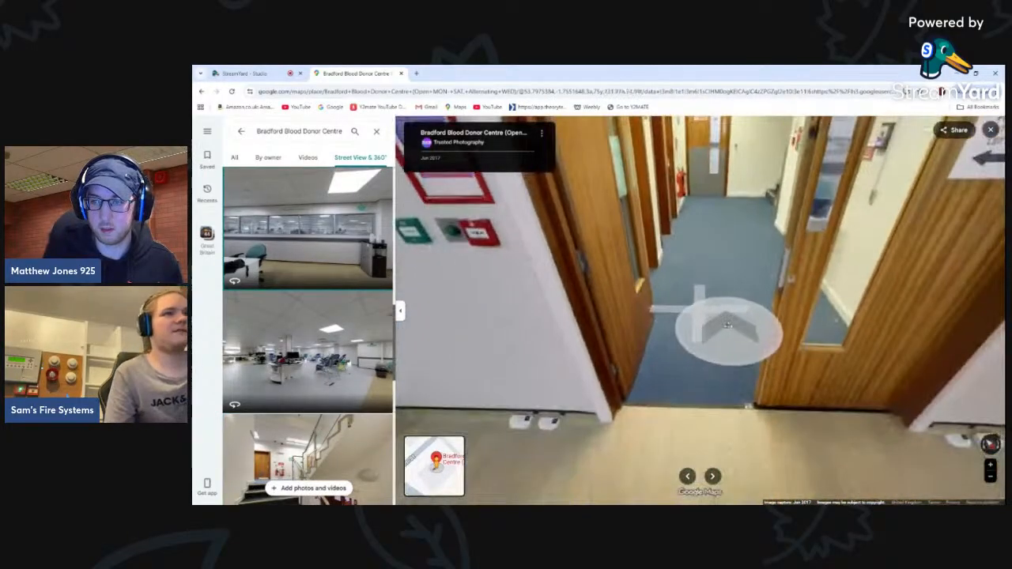
left_click(743, 335)
left_click(788, 341)
left_click_drag(812, 334, 443, 387)
left_click_drag(771, 229, 785, 404)
scroll(746, 340, "up", 2)
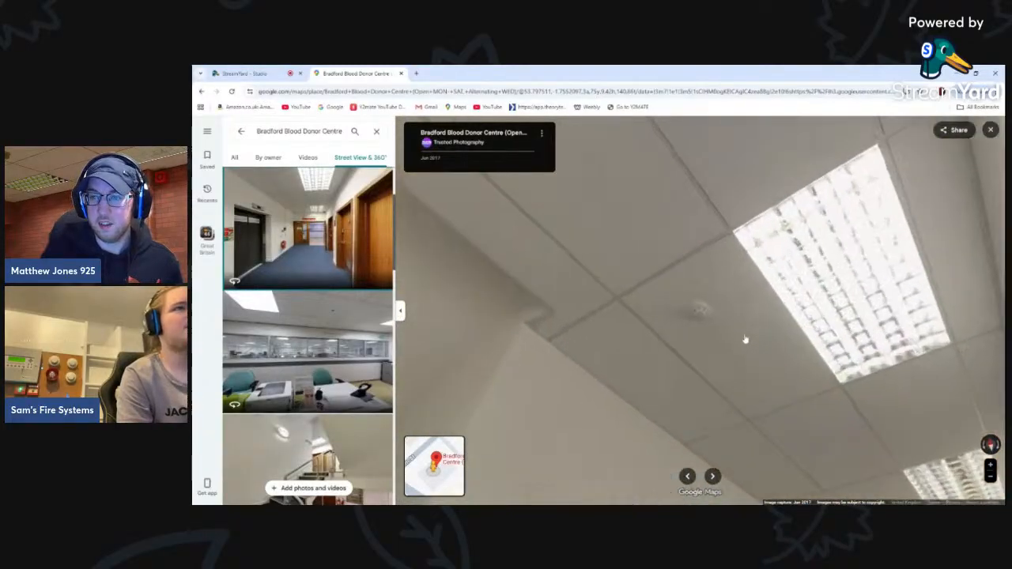
scroll(731, 295, "down", 2)
left_click_drag(732, 310, 755, 371)
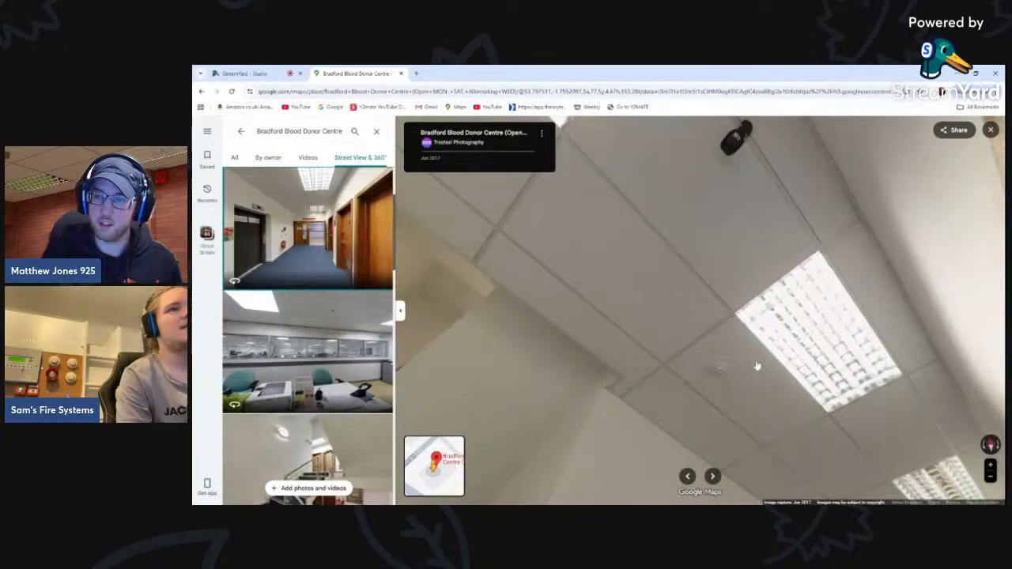
- Examine the white detector next to the ceiling light in the corridor from close up and further back
scroll(751, 374, "up", 2)
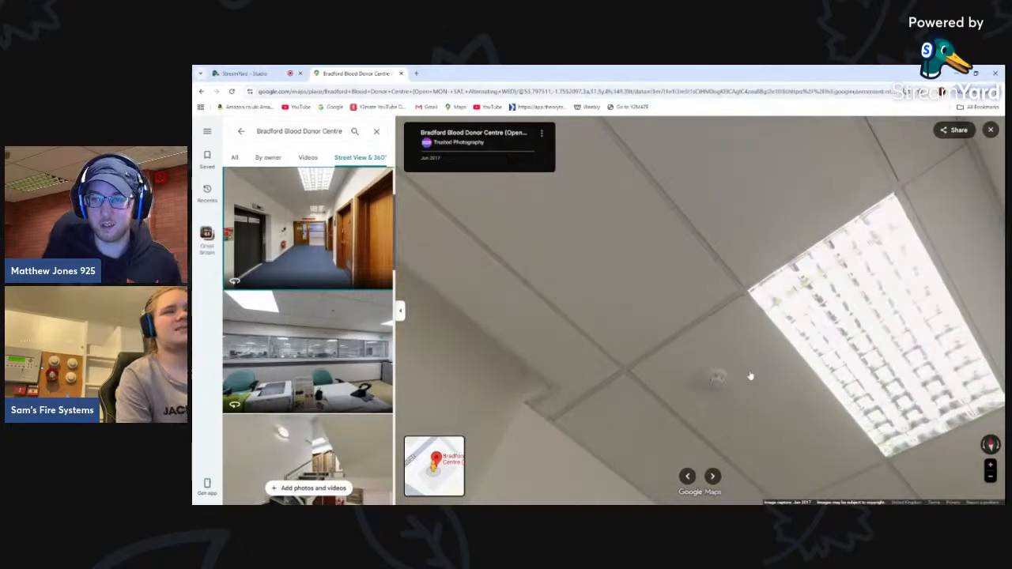
left_click_drag(729, 358, 680, 337)
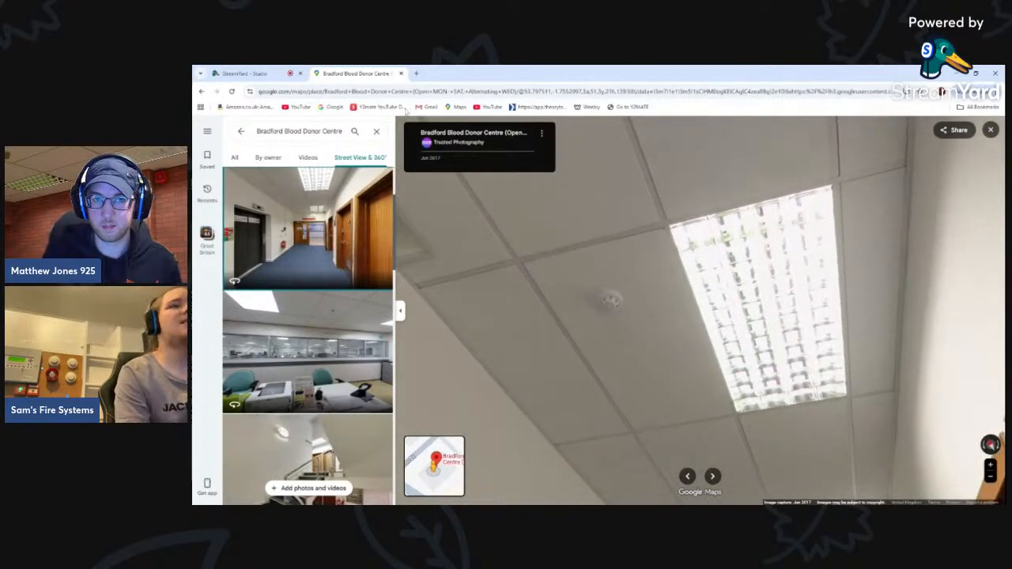
left_click(261, 73)
left_click(354, 74)
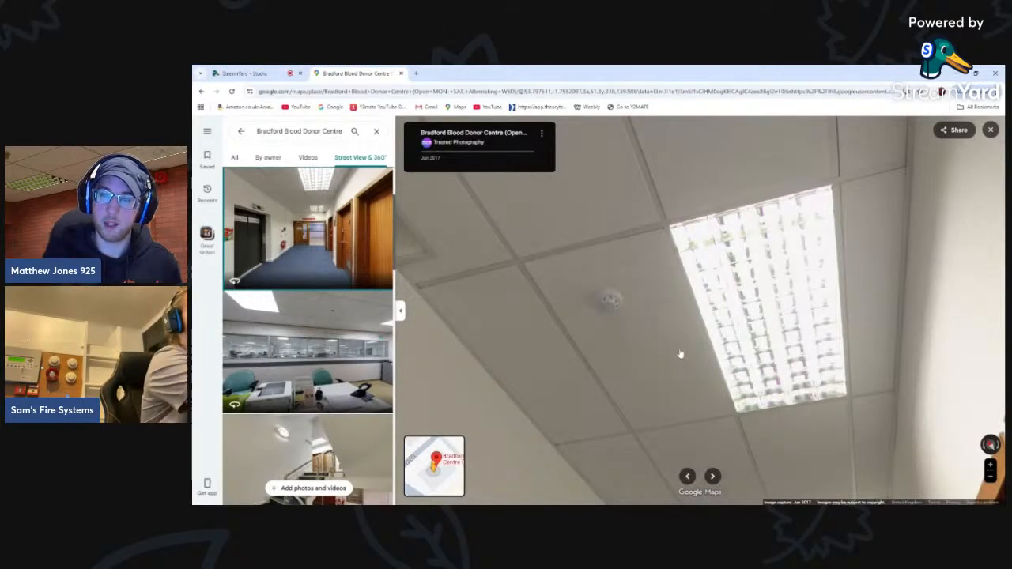
left_click_drag(576, 300, 648, 304)
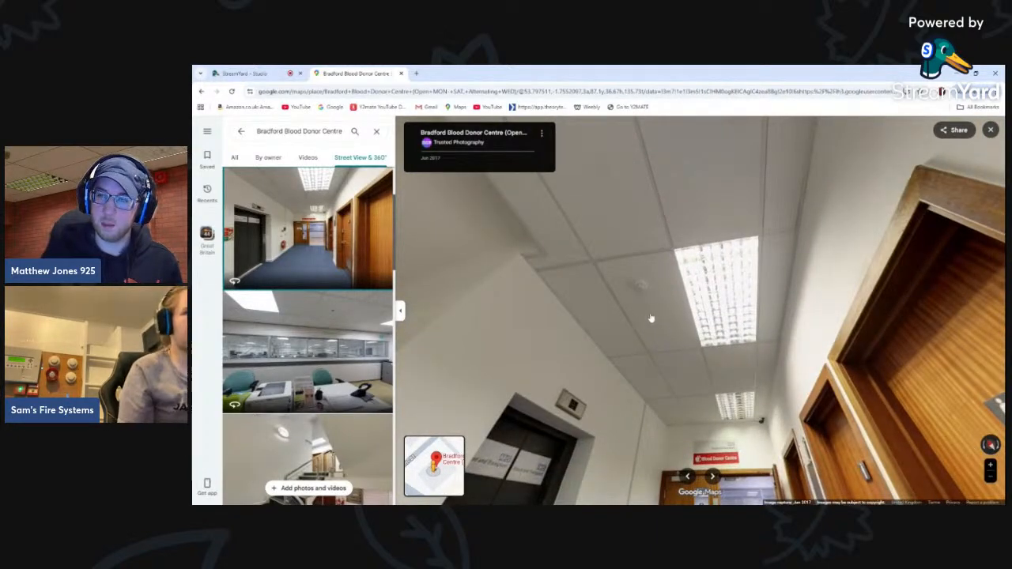
scroll(645, 303, "up", 3)
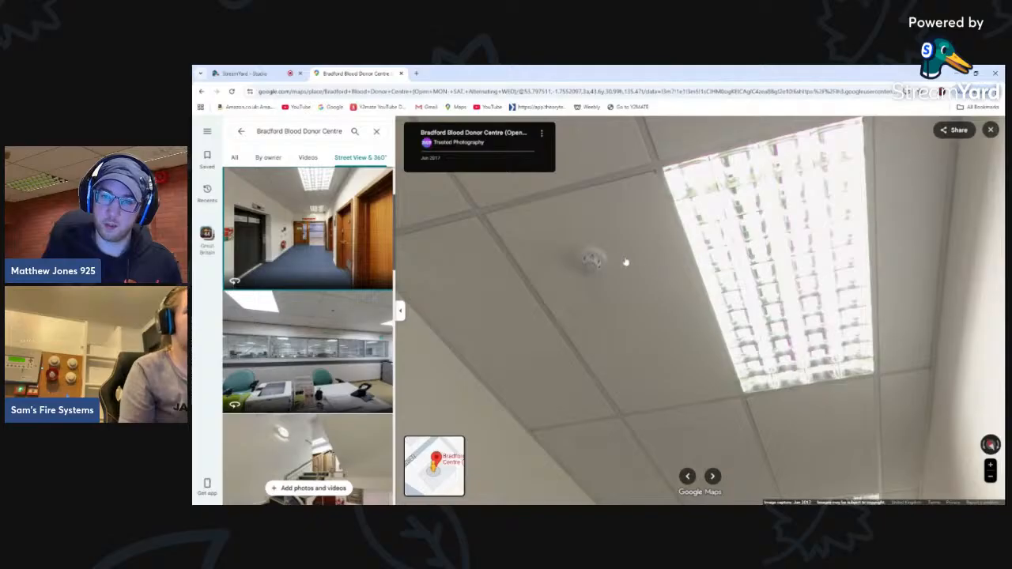
scroll(632, 263, "down", 4)
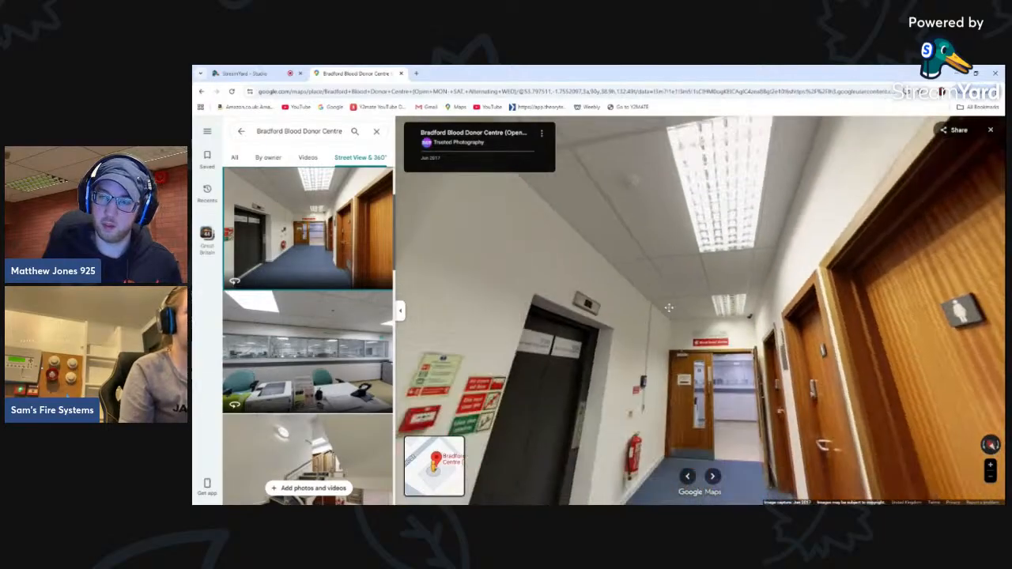
- Look down from the corridor ceiling to the lift, its fire signs and the Blood Donor Centre entrance
left_click_drag(669, 307, 670, 280)
left_click_drag(687, 244, 715, 330)
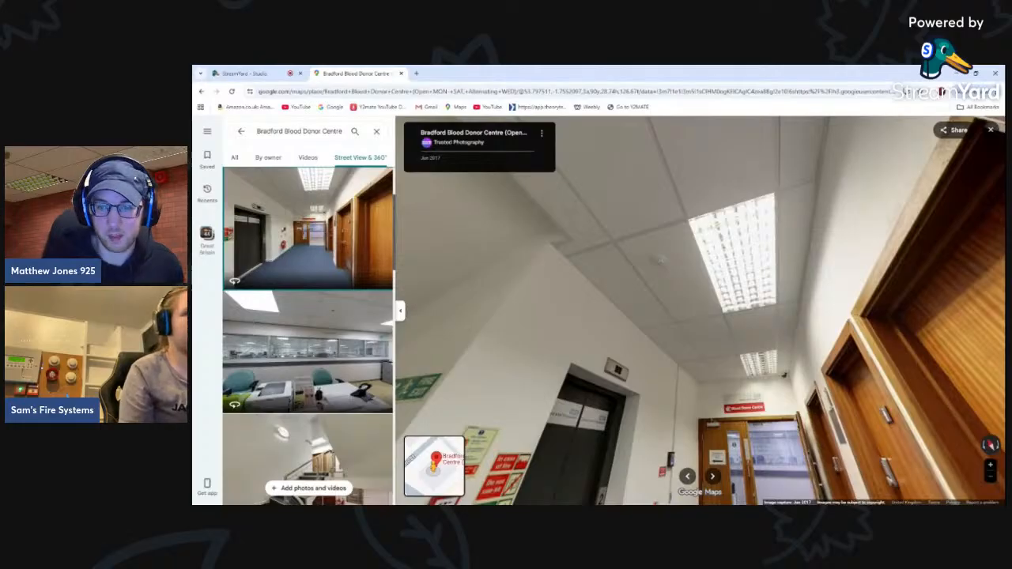
left_click_drag(645, 350, 691, 290)
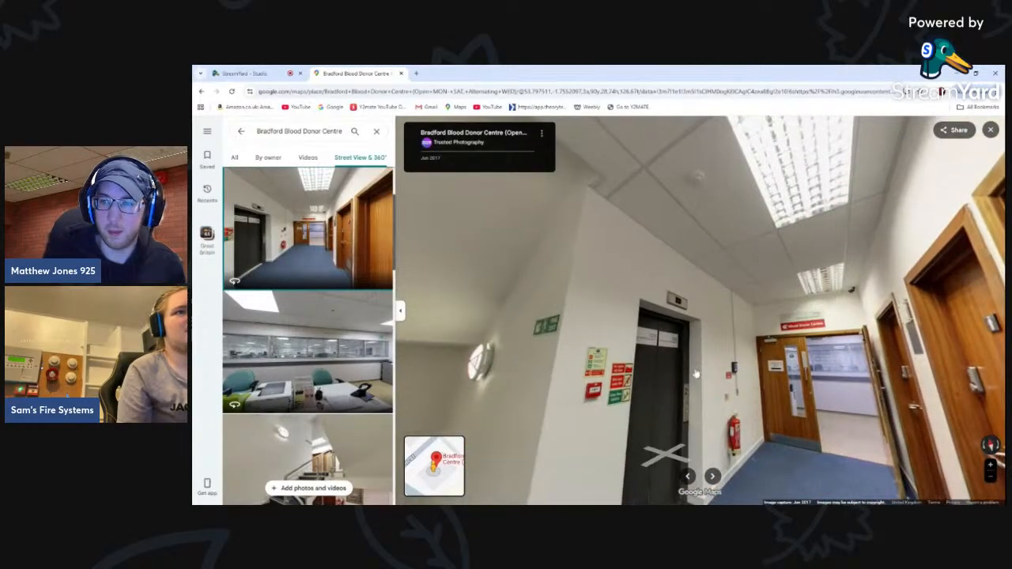
left_click_drag(673, 406, 715, 358)
left_click_drag(625, 373, 538, 373)
left_click_drag(723, 336, 618, 331)
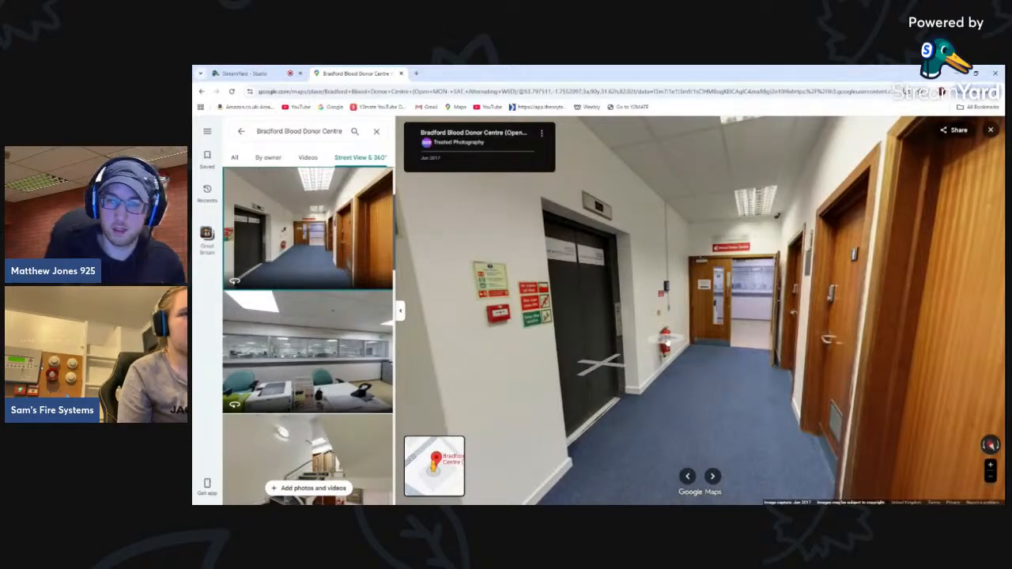
- Turn full circle past the Blood Donor Centre sign and staircase, back to the lift corridor
left_click_drag(739, 365, 528, 358)
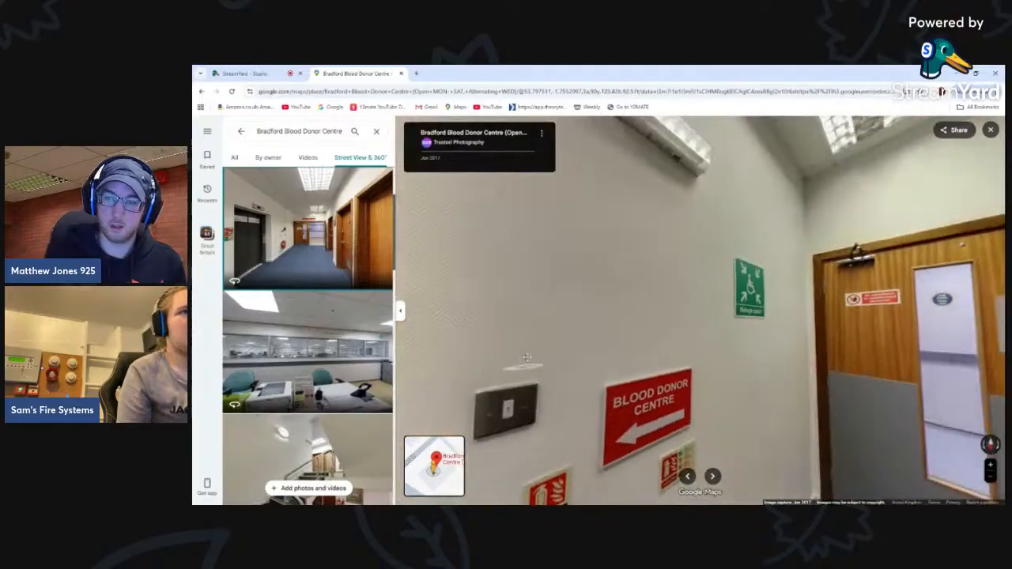
left_click_drag(692, 329, 665, 323)
left_click_drag(778, 349, 627, 348)
left_click_drag(821, 344, 640, 344)
left_click_drag(769, 340, 582, 353)
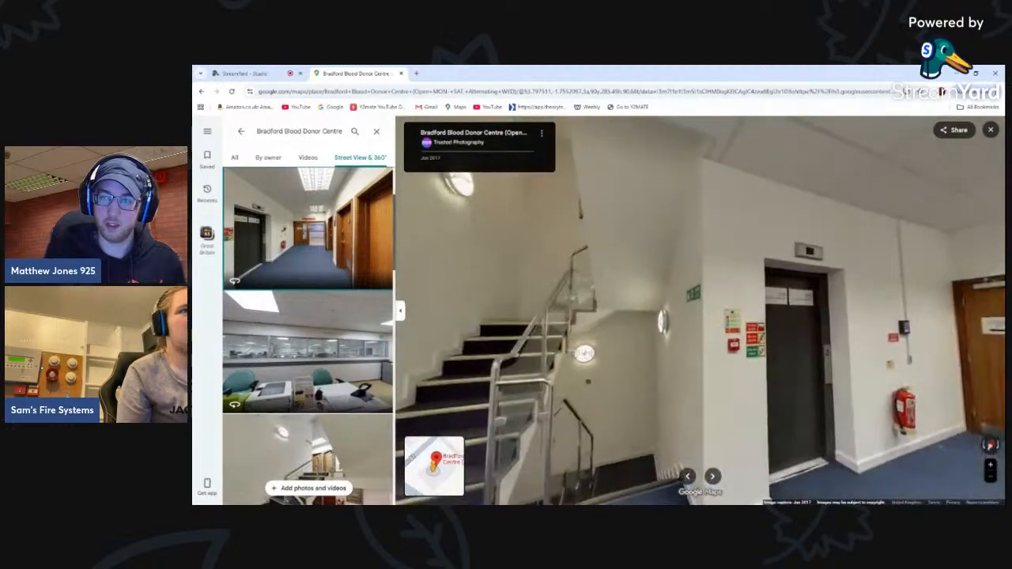
left_click_drag(745, 335, 524, 341)
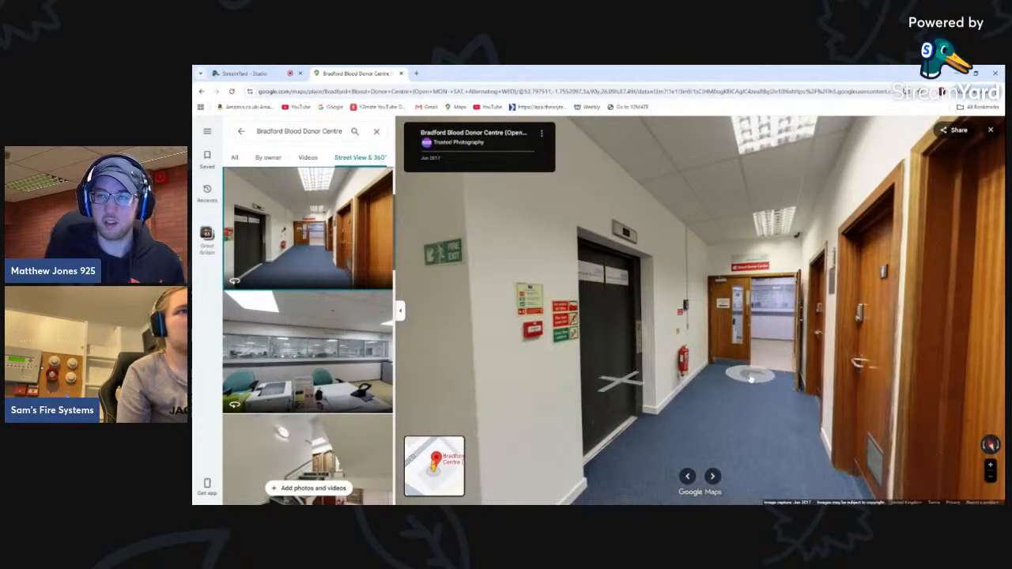
- Examine the wall unit beside the donor centre door and the red call point beside the lift
left_click(701, 330)
left_click(771, 326)
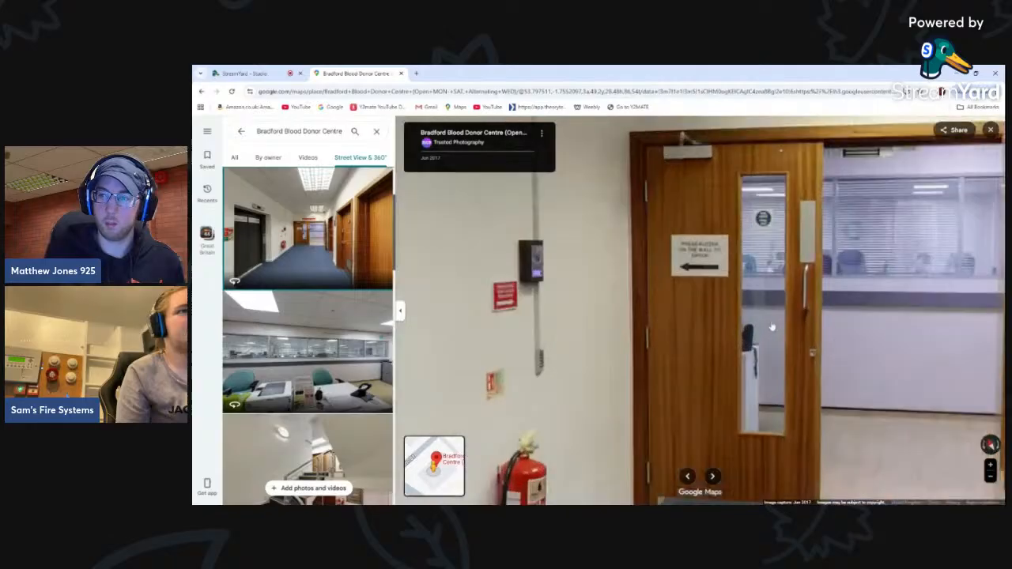
left_click_drag(601, 332, 818, 308)
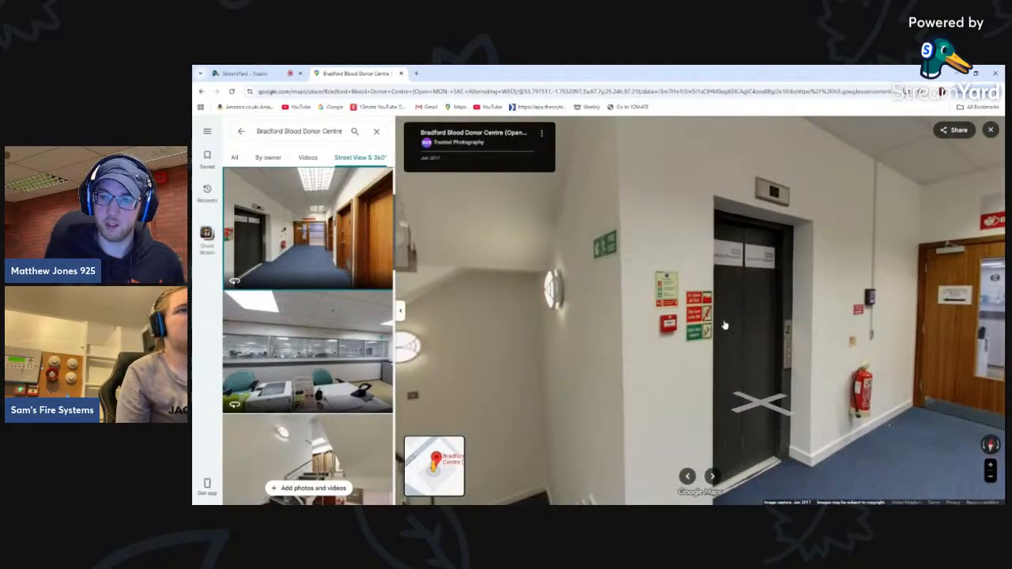
left_click(807, 306)
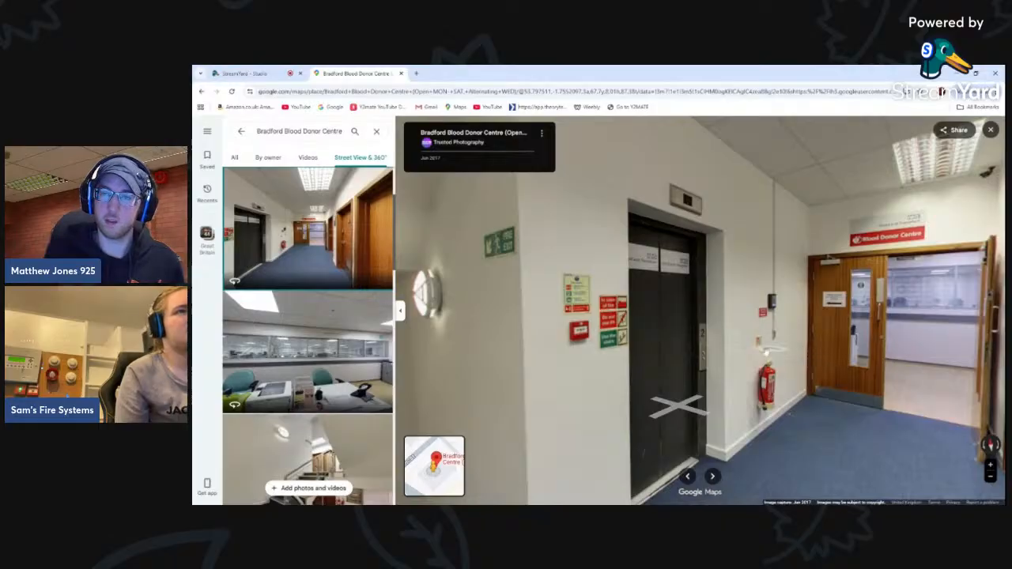
left_click(696, 334)
scroll(685, 334, "up", 3)
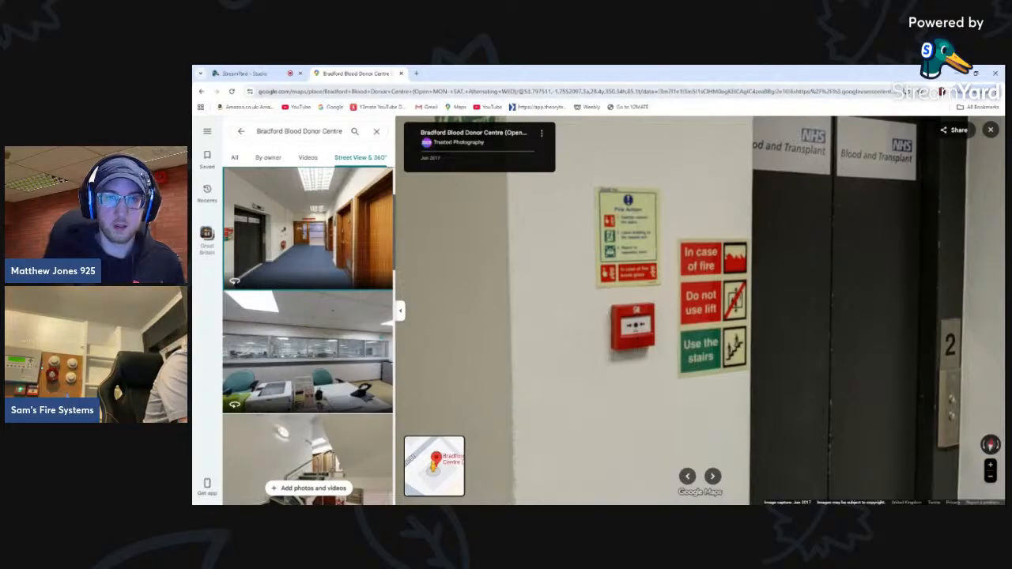
- Switch to Blender and open the file "apollo intelligent call point 1st version.blend"
left_click(245, 72)
left_click(427, 446)
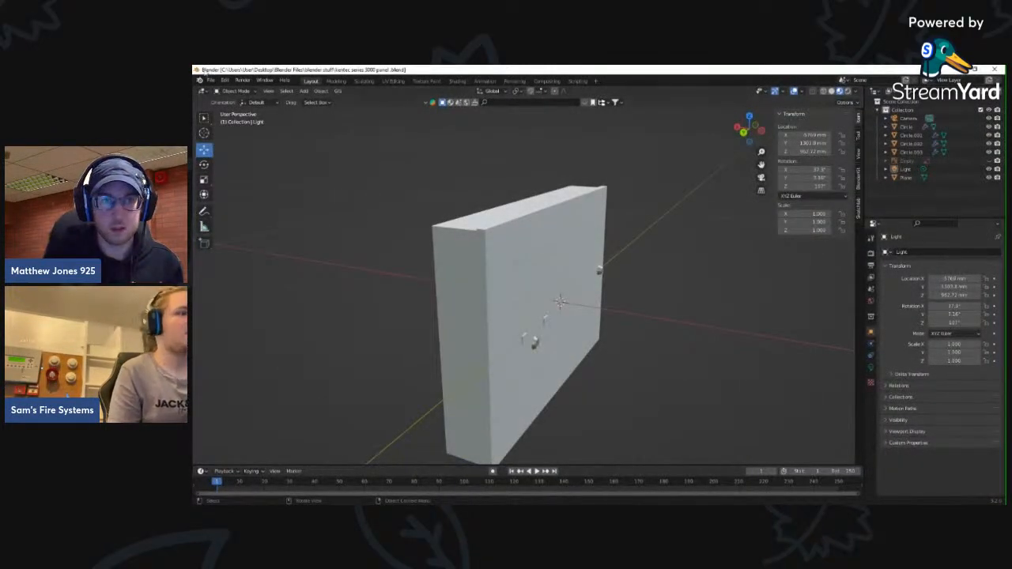
left_click(211, 82)
left_click(224, 101)
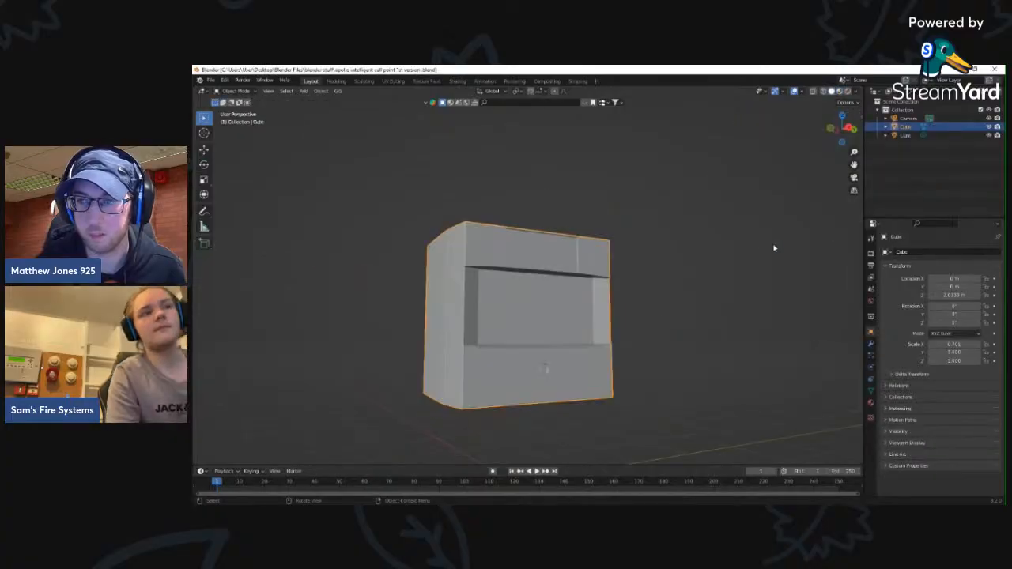
- Examine the Apollo call point model's front recess, round keyhole, sides and back
middle_click_drag(575, 274, 501, 287)
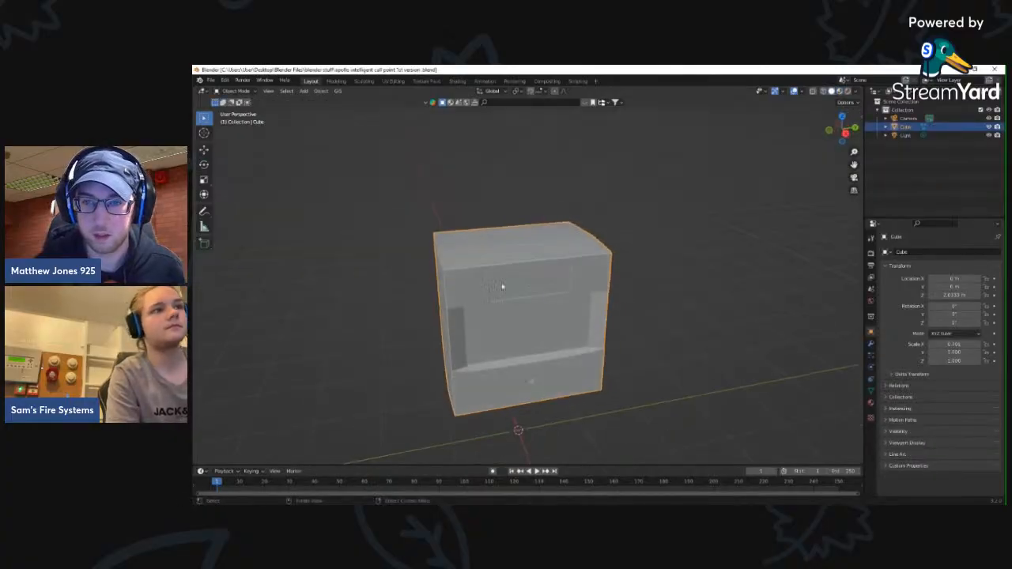
left_click(391, 277)
scroll(390, 277, "down", 2)
middle_click_drag(391, 277, 436, 269)
scroll(443, 277, "up", 3)
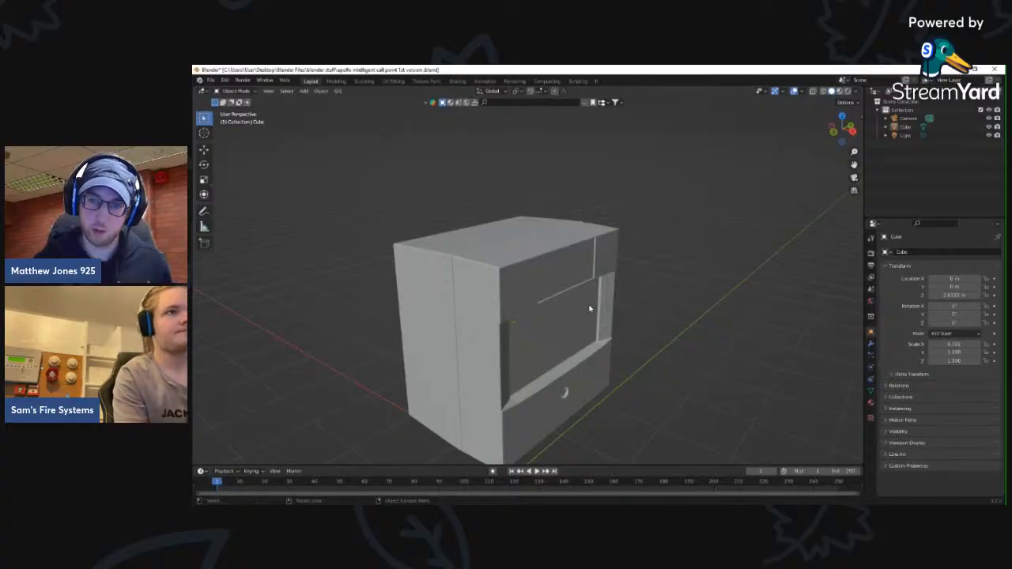
middle_click_drag(582, 335, 534, 313)
scroll(558, 349, "down", 3)
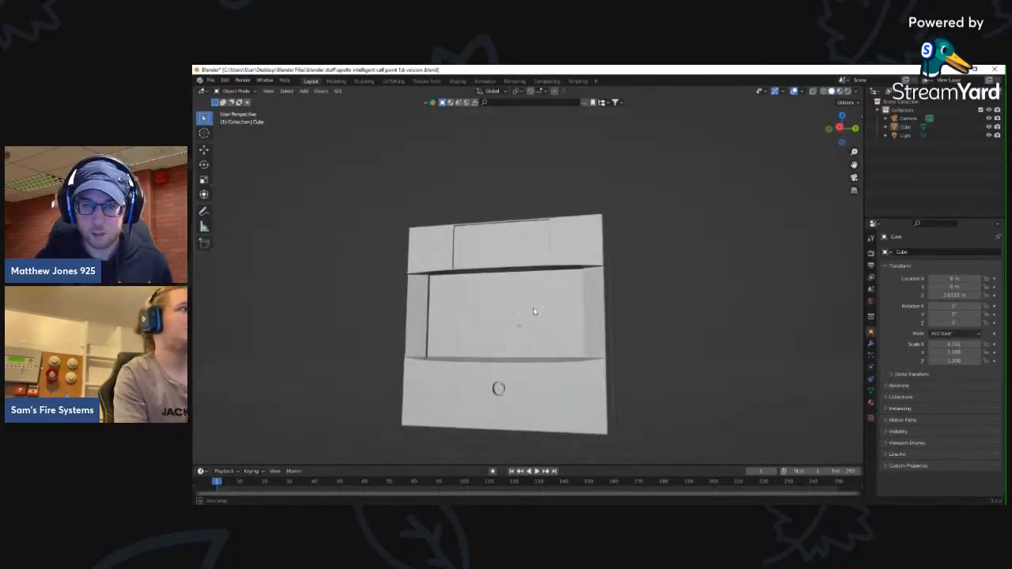
scroll(500, 400, "up", 3)
middle_click_drag(500, 400, 594, 327)
scroll(481, 388, "down", 3)
left_click(594, 327)
scroll(593, 325, "down", 3)
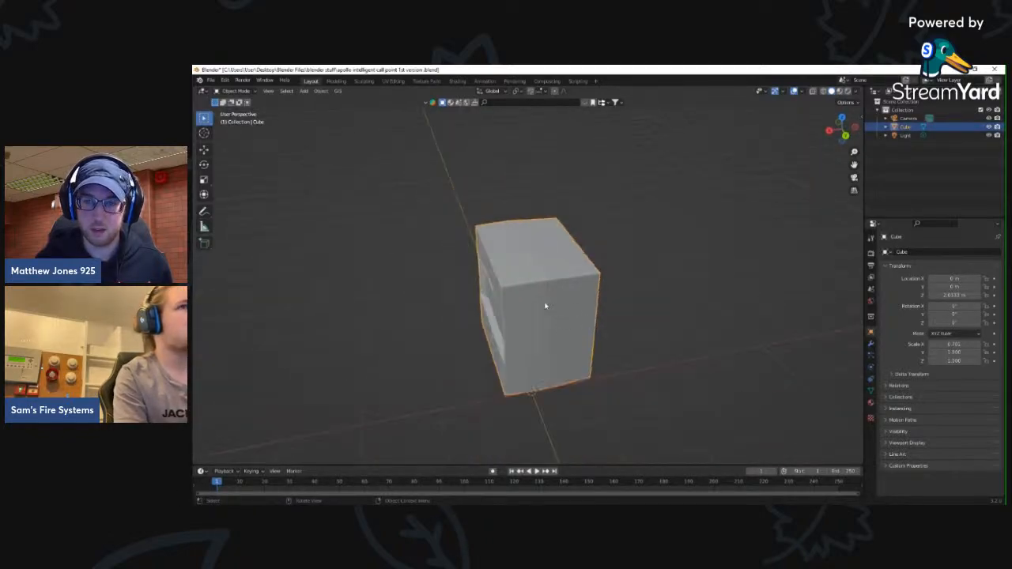
- View the call point's mesh in Edit Mode, then return to Object Mode
left_click(233, 91)
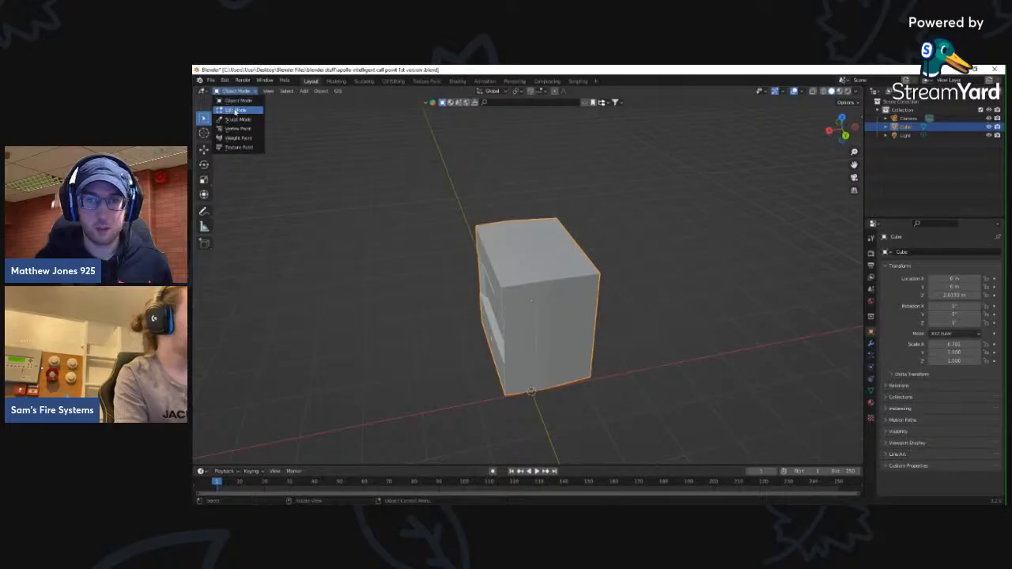
left_click(234, 110)
middle_click_drag(447, 273, 504, 260)
scroll(504, 261, "up", 3)
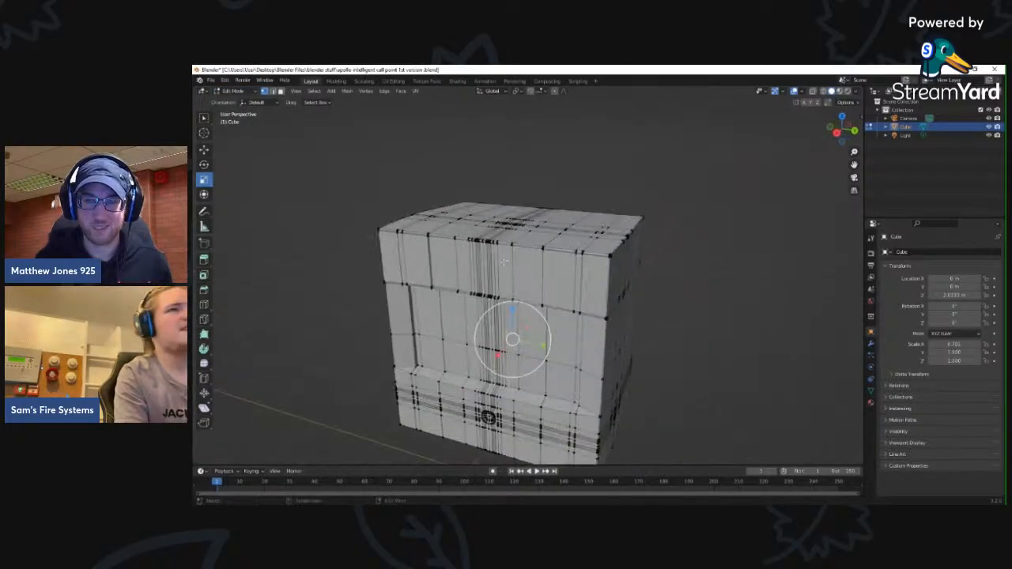
mouse_move(345, 228)
middle_mouse_down()
mouse_move(332, 237)
mouse_move(285, 174)
middle_mouse_up()
left_click(237, 92)
left_click(244, 99)
scroll(387, 224, "down", 5)
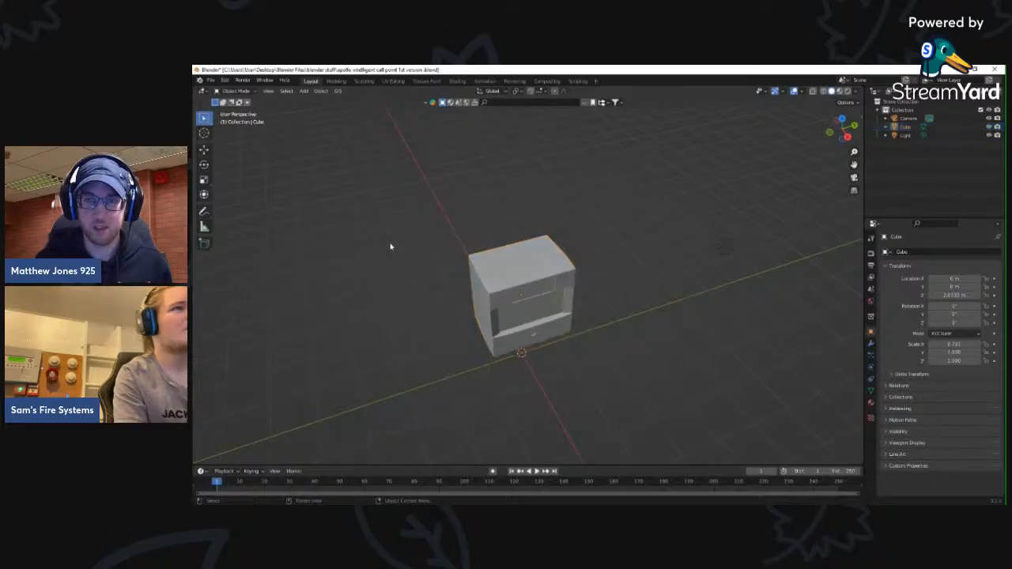
- Examine the seam across the call point's top and its sides from above
scroll(498, 303, "up", 4)
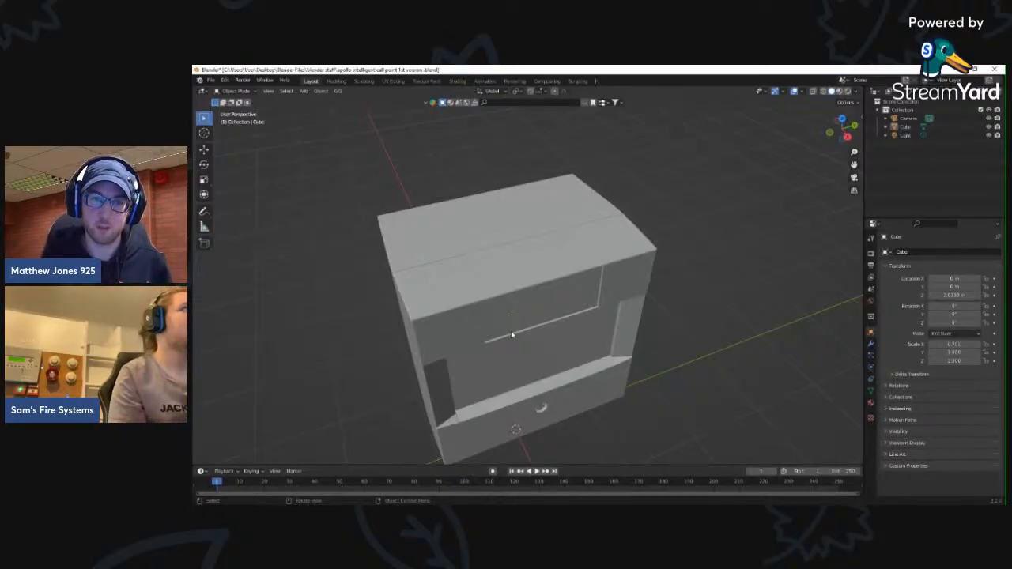
middle_click_drag(481, 220, 519, 237)
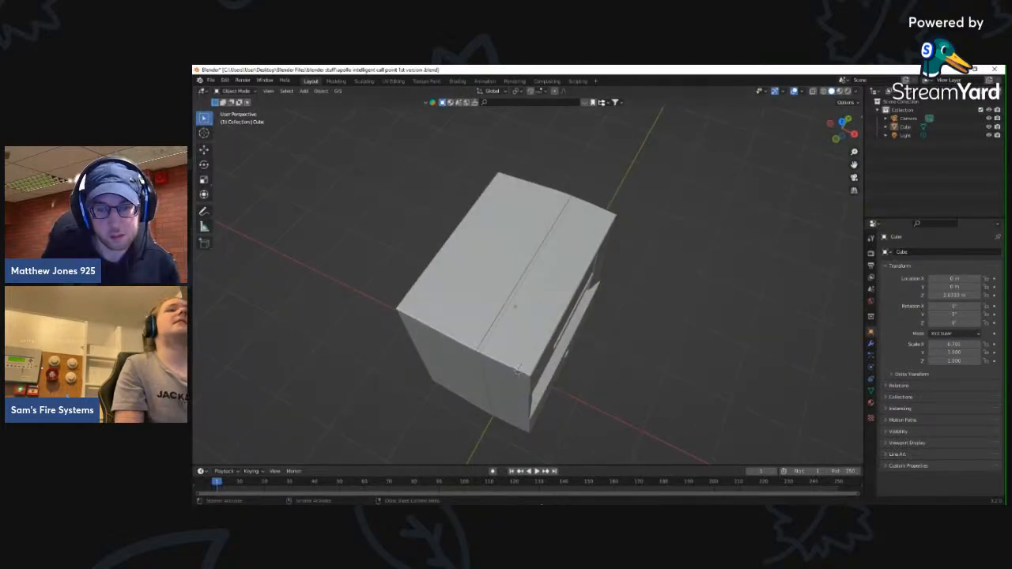
scroll(427, 342, "down", 3)
middle_click_drag(426, 342, 395, 311)
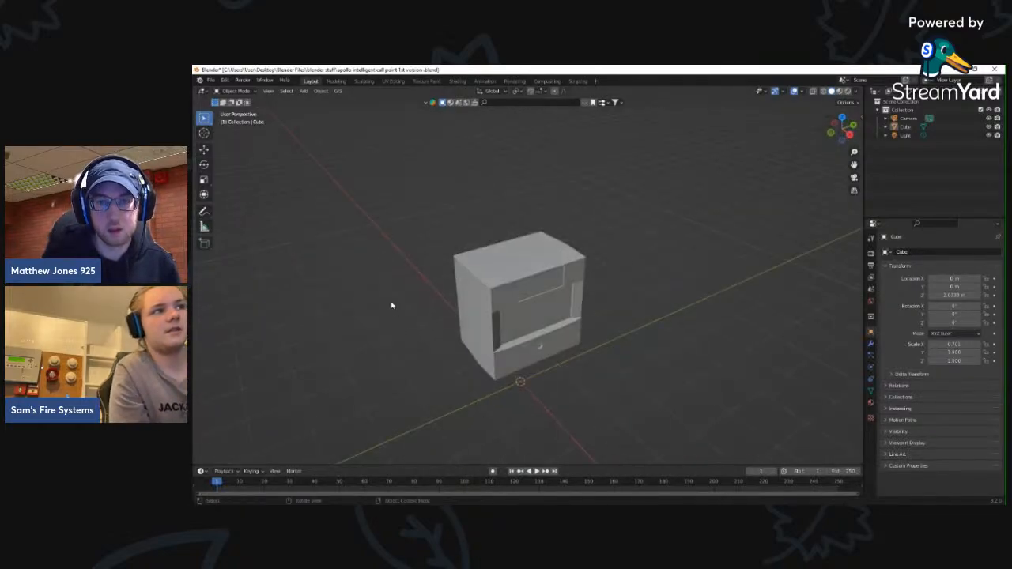
- Leave the Apollo call point file, saving its changes
left_click(210, 80)
left_click(221, 249)
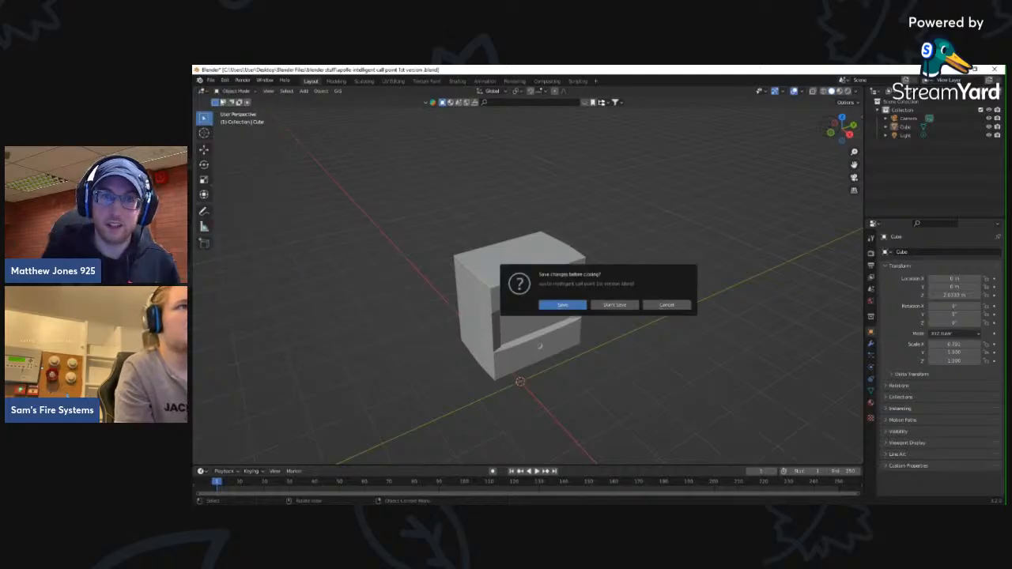
left_click(571, 306)
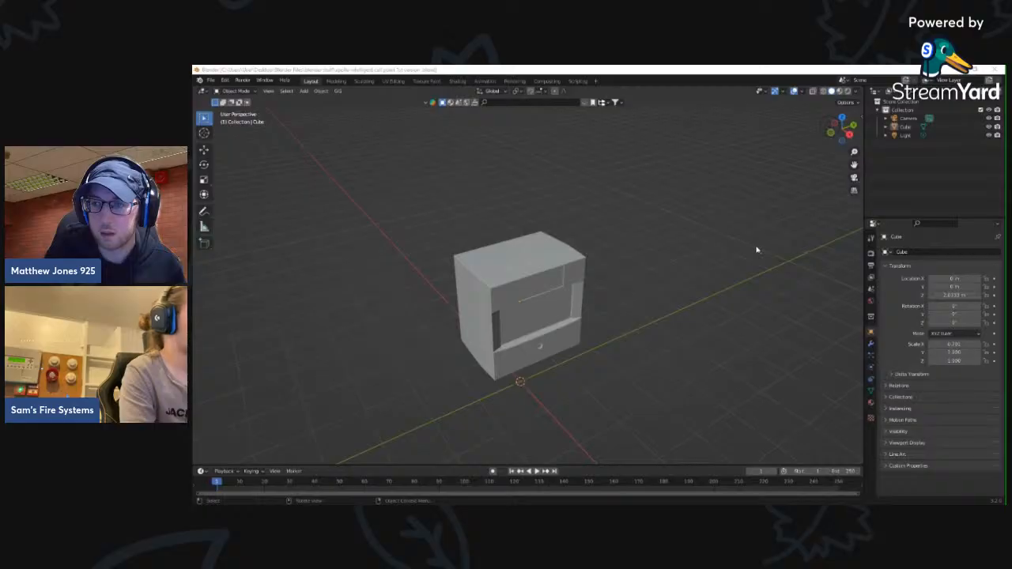
- Bring up the "Kac Series 2 custom.blend" model and examine the call point's top, front opening and side
key("alt+Tab")
scroll(586, 282, "up", 3)
middle_click_drag(592, 267, 587, 244)
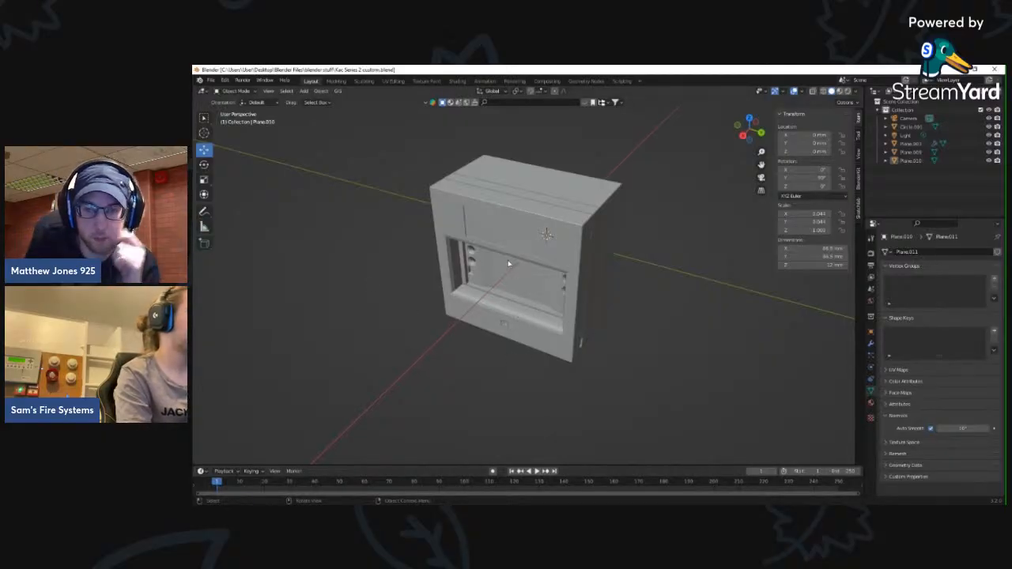
middle_click_drag(515, 247, 539, 284)
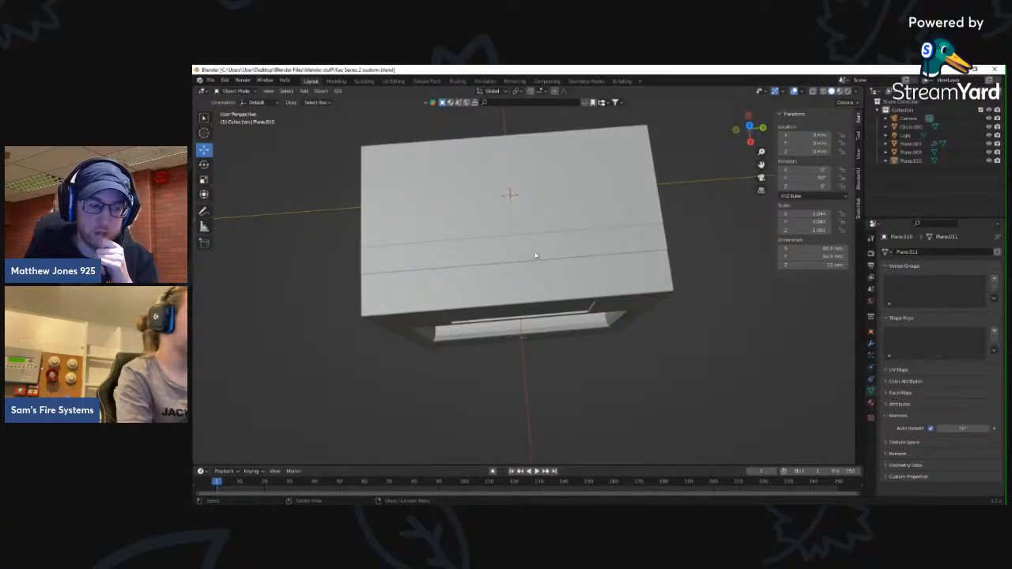
scroll(518, 270, "down", 5)
middle_click_drag(518, 269, 480, 266)
scroll(452, 255, "up", 4)
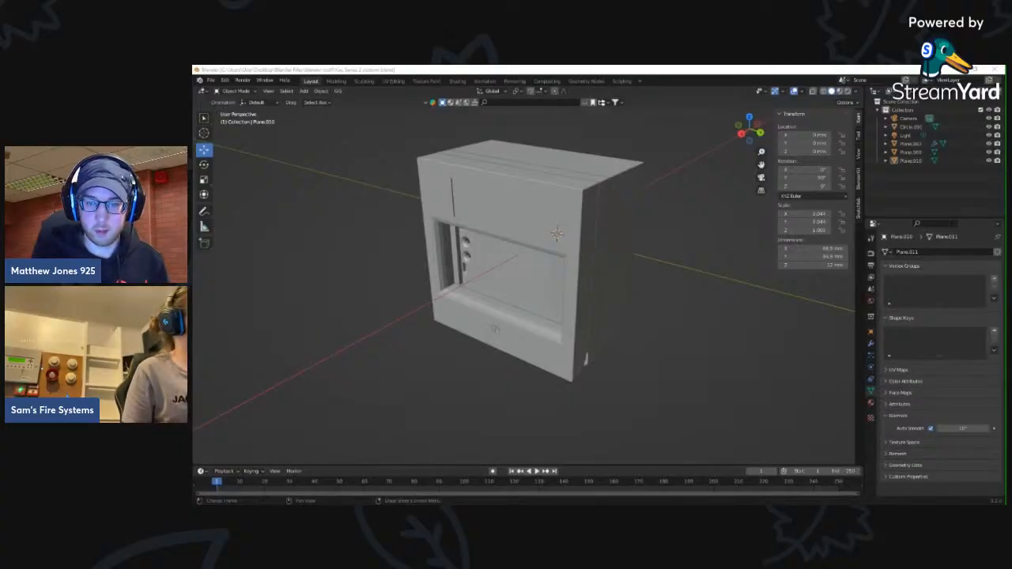
scroll(555, 322, "down", 3)
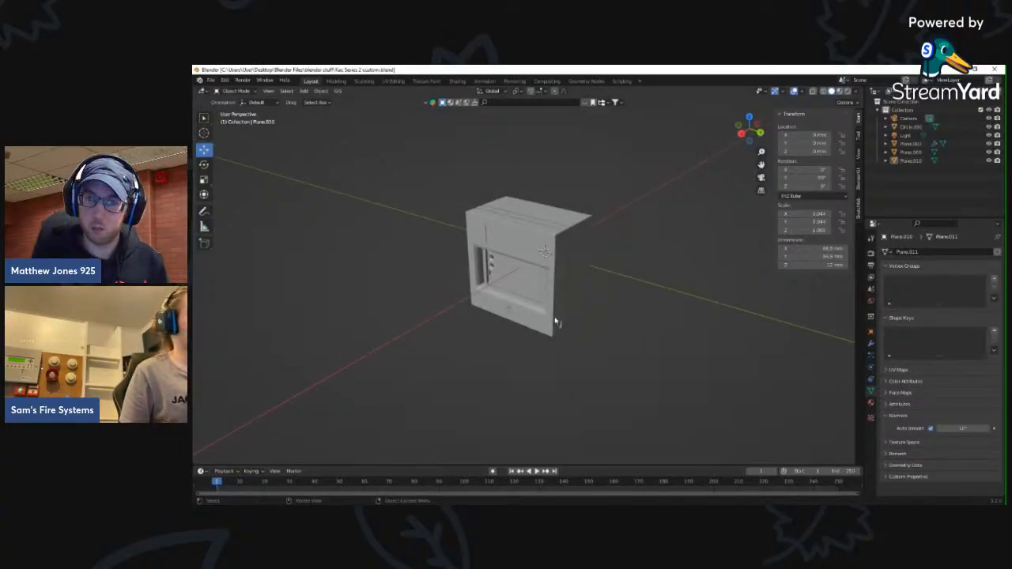
middle_click_drag(514, 336, 538, 346)
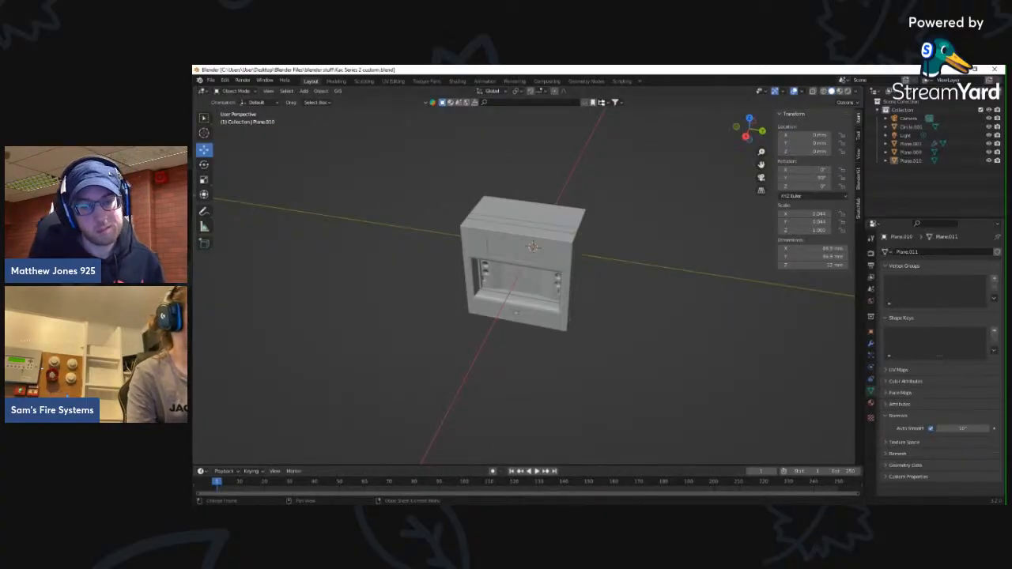
- Open the red Klaxon sounder model and examine its front and the GENT 2515 badge up close
left_click(210, 82)
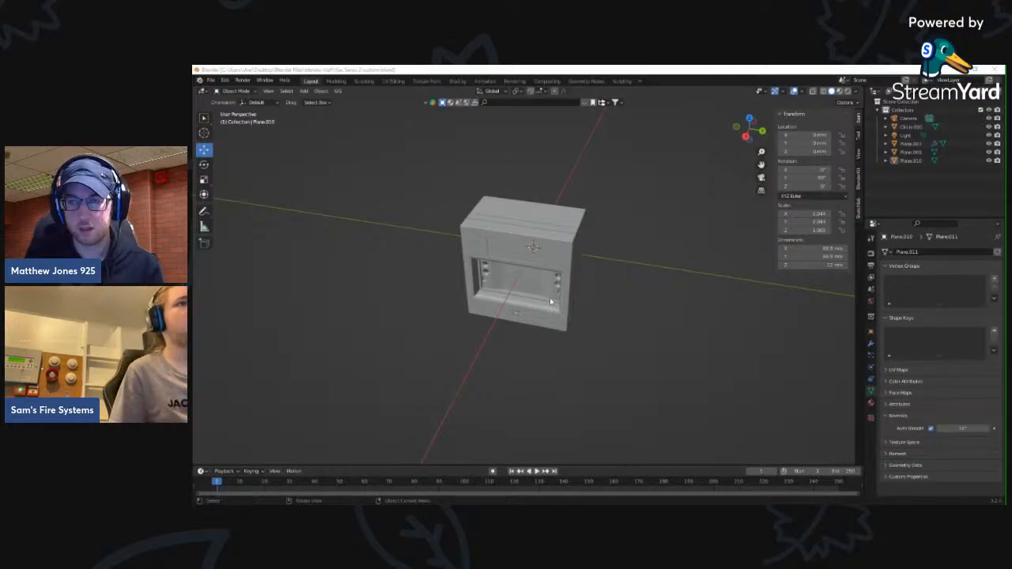
double_click(569, 309)
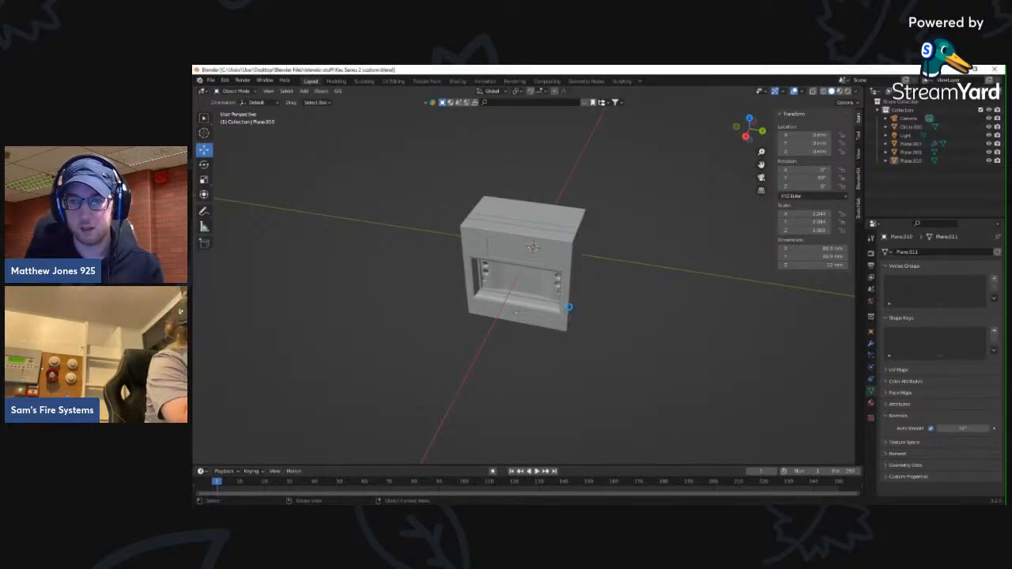
middle_click_drag(522, 310, 512, 286)
scroll(498, 324, "up", 4)
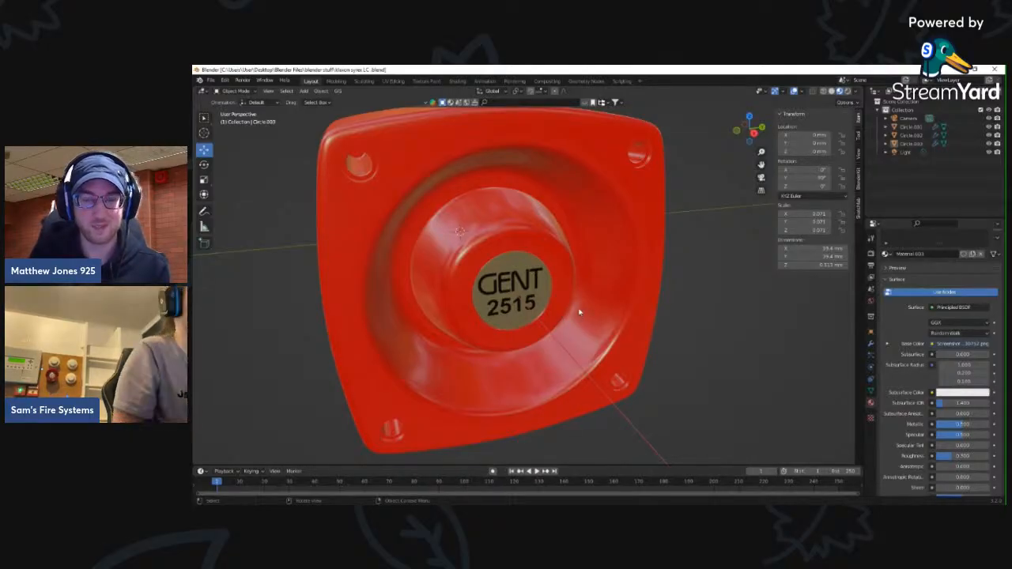
scroll(531, 301, "down", 1)
middle_click_drag(530, 302, 462, 314)
scroll(530, 297, "up", 2)
scroll(472, 284, "up", 2)
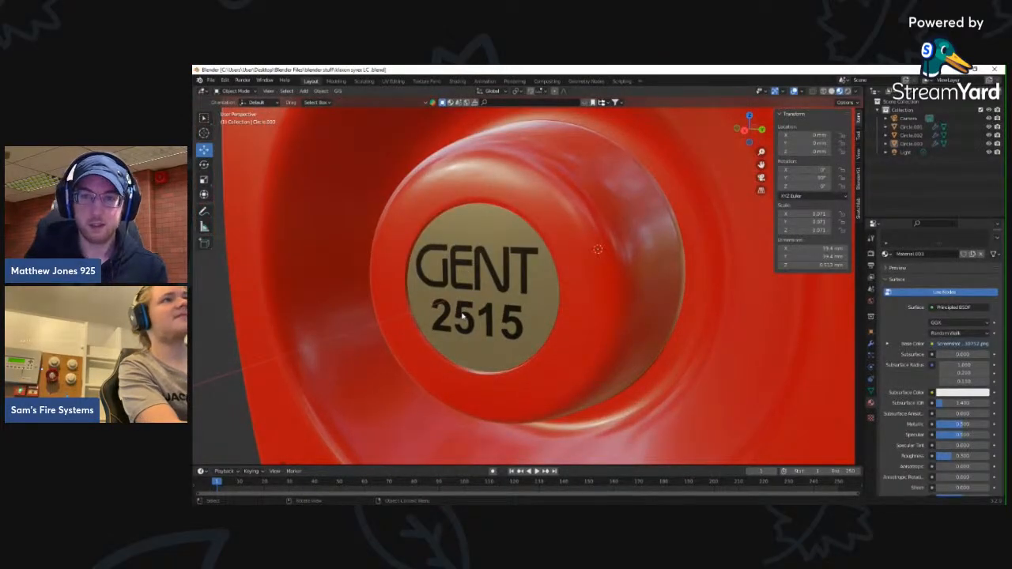
- Examine the red sounder's top, front horn and side
scroll(474, 304, "down", 8)
middle_click_drag(490, 288, 494, 321)
scroll(495, 321, "up", 4)
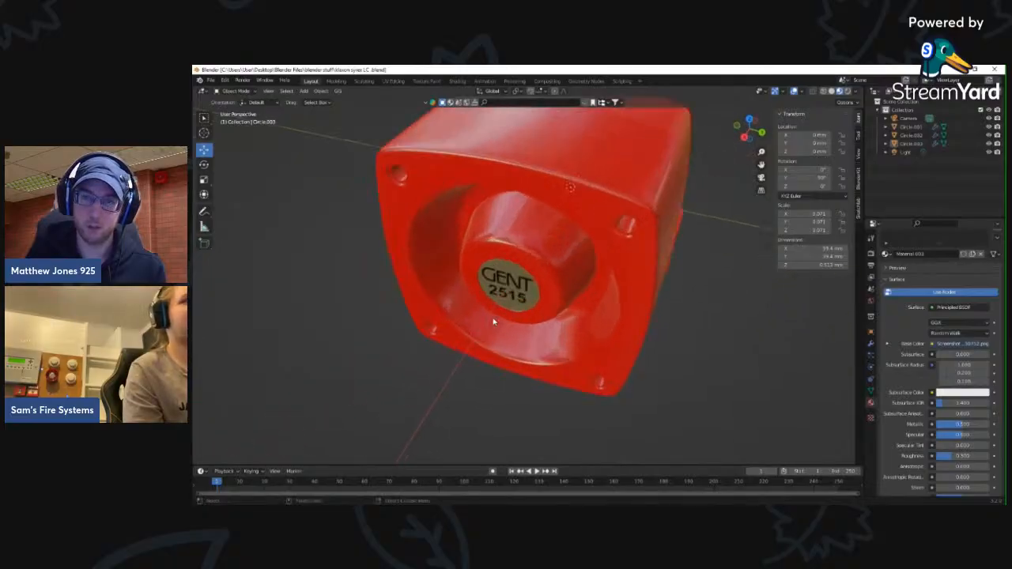
scroll(534, 300, "down", 5)
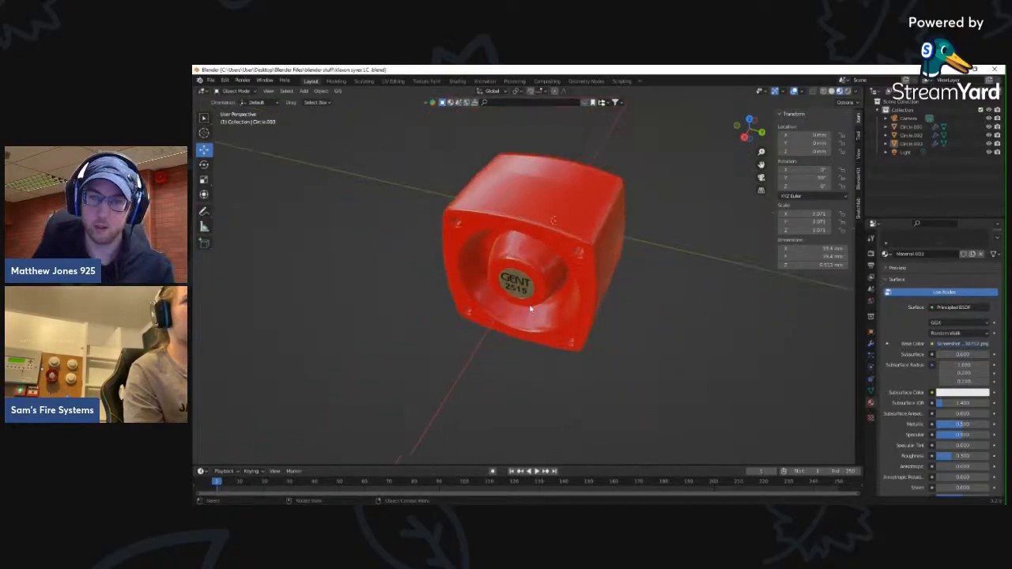
middle_click_drag(529, 309, 536, 273)
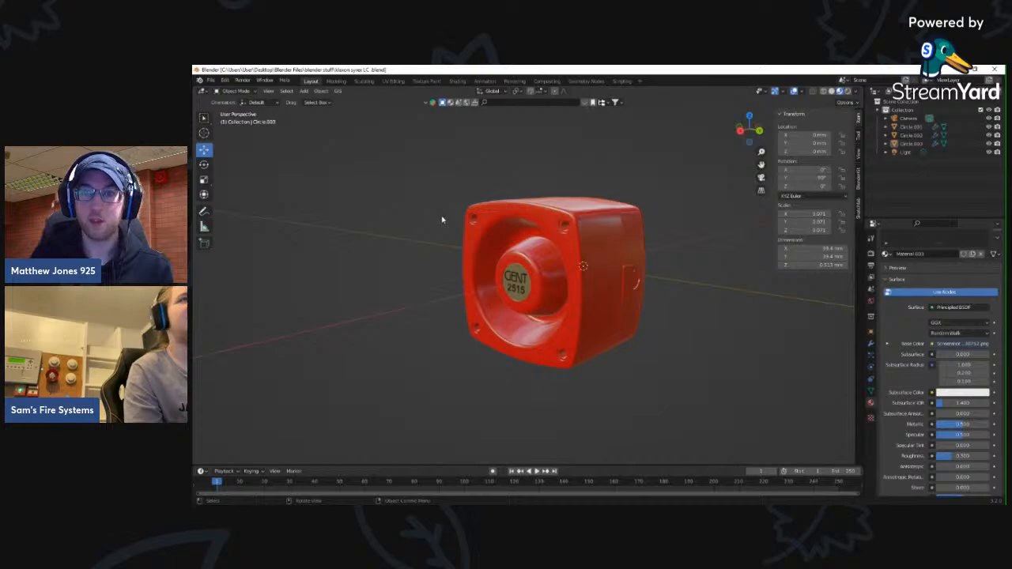
- Start a new General file and delete its default plane
key("ctrl+z")
key("ctrl+z")
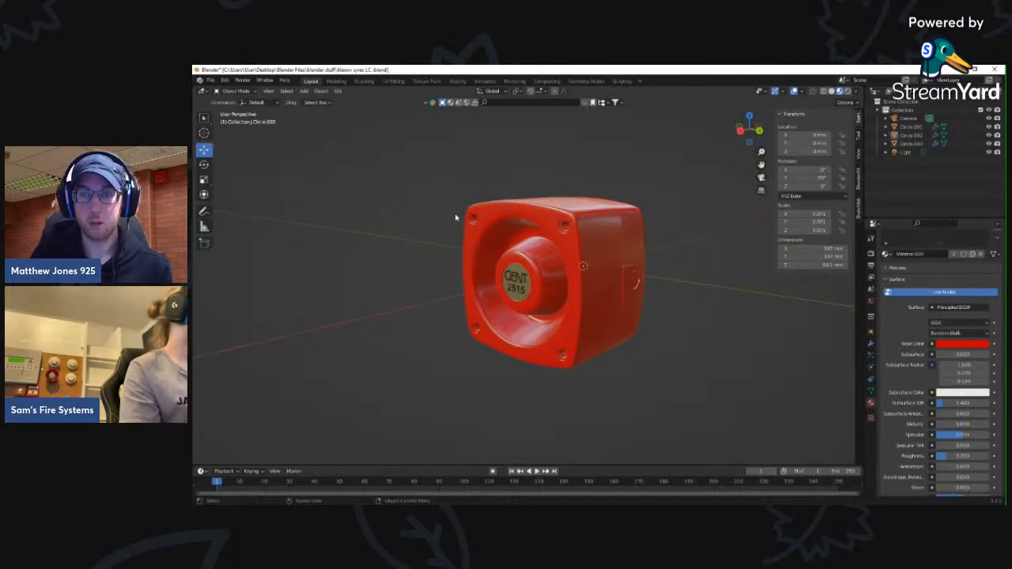
left_click(211, 81)
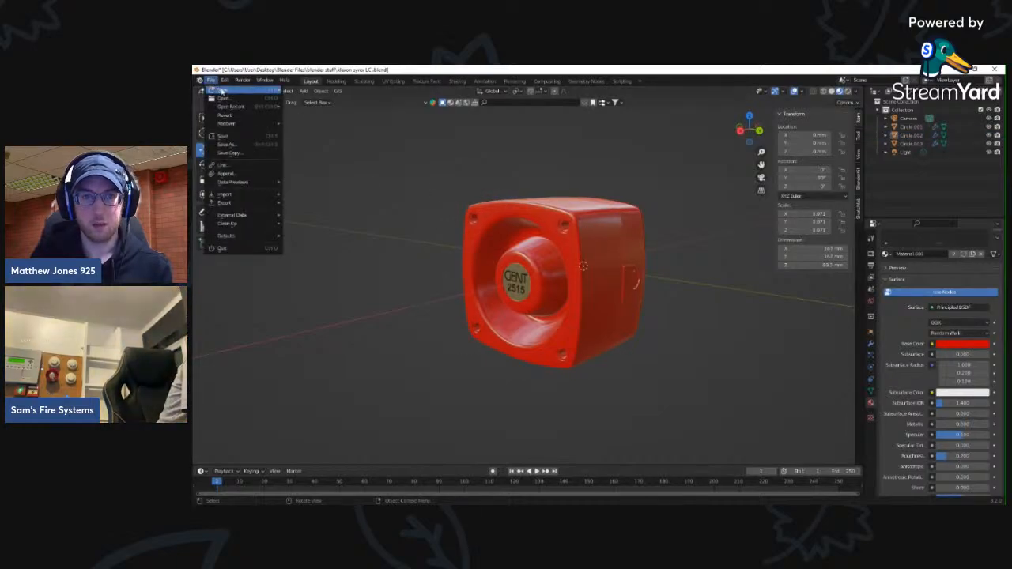
mouse_move(222, 89)
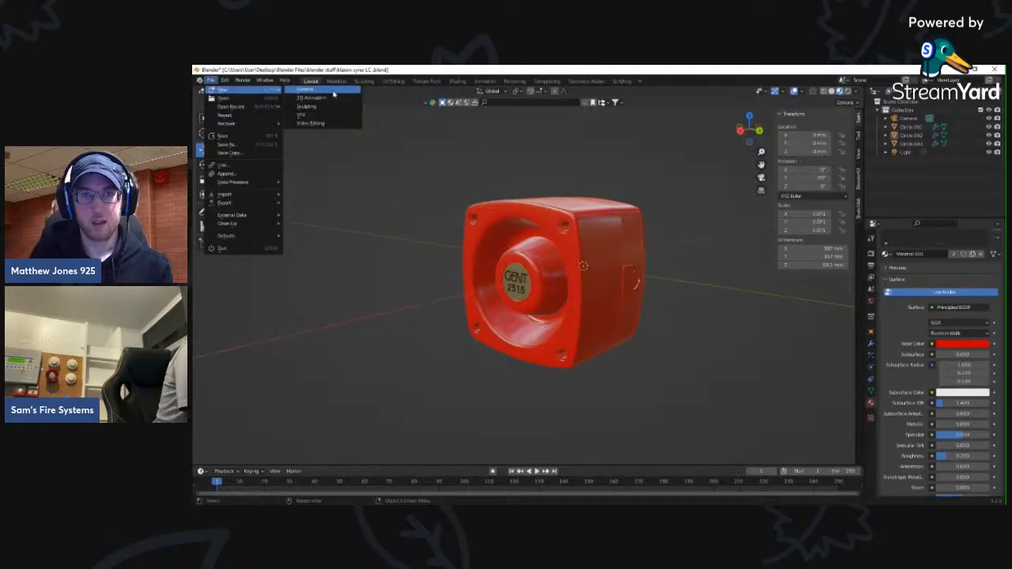
left_click(333, 94)
left_click(555, 305)
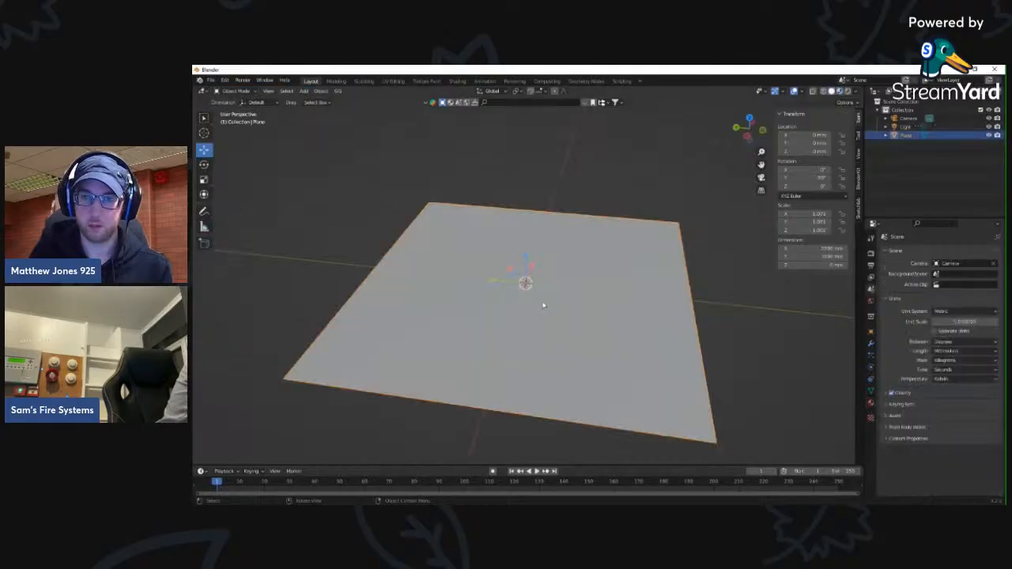
right_click(435, 296)
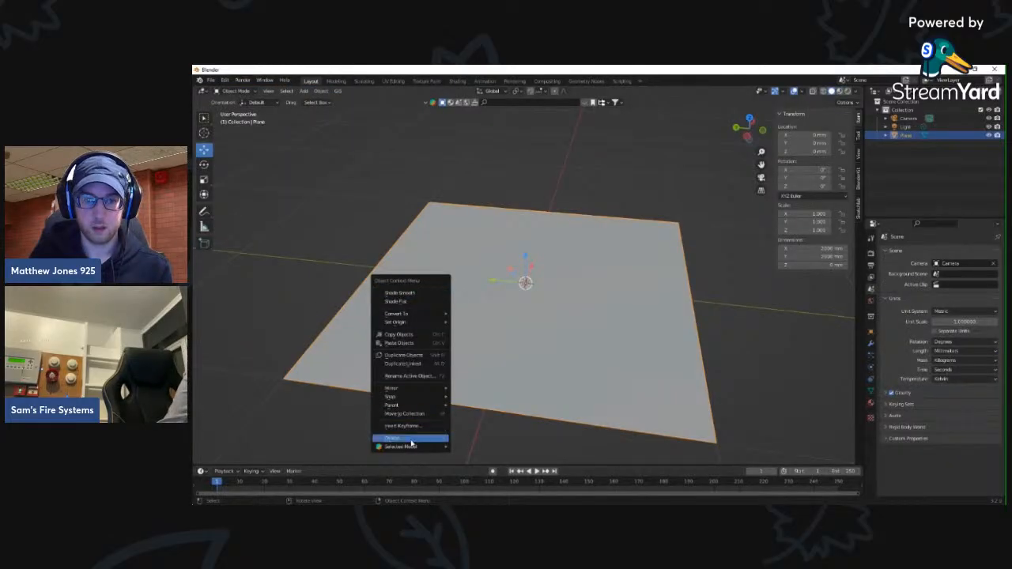
left_click(413, 441)
- Paste the copied sounder parts into the empty scene and inspect the sounder's front
left_click(211, 81)
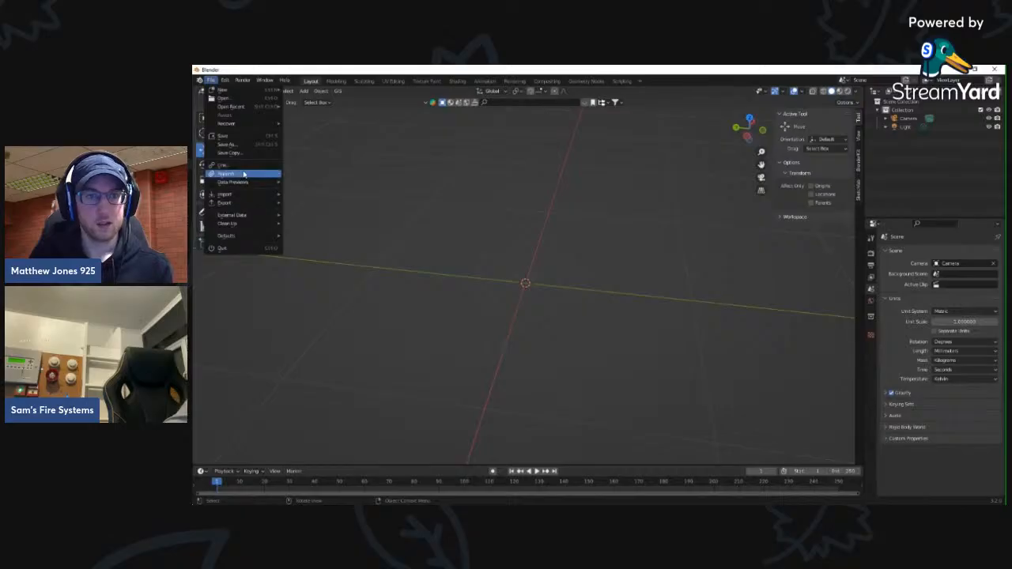
left_click(243, 176)
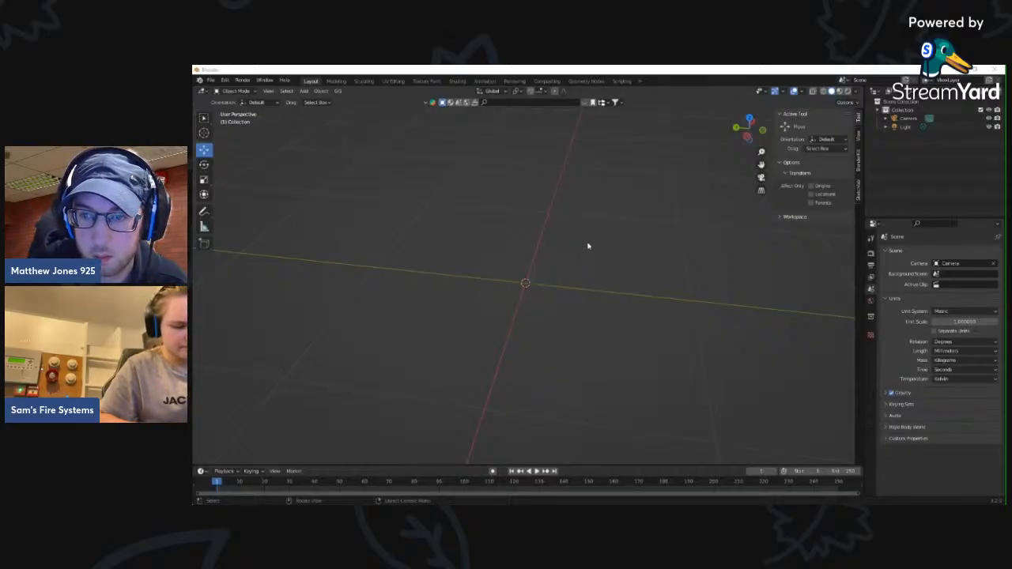
key("ctrl+v")
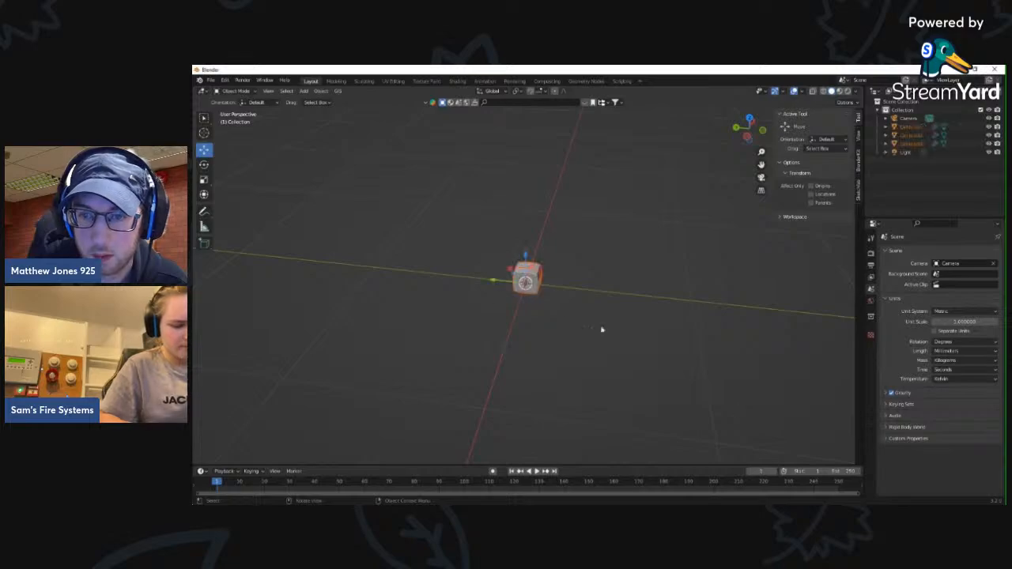
scroll(609, 320, "up", 7)
left_click(599, 299)
middle_click_drag(629, 292, 471, 278)
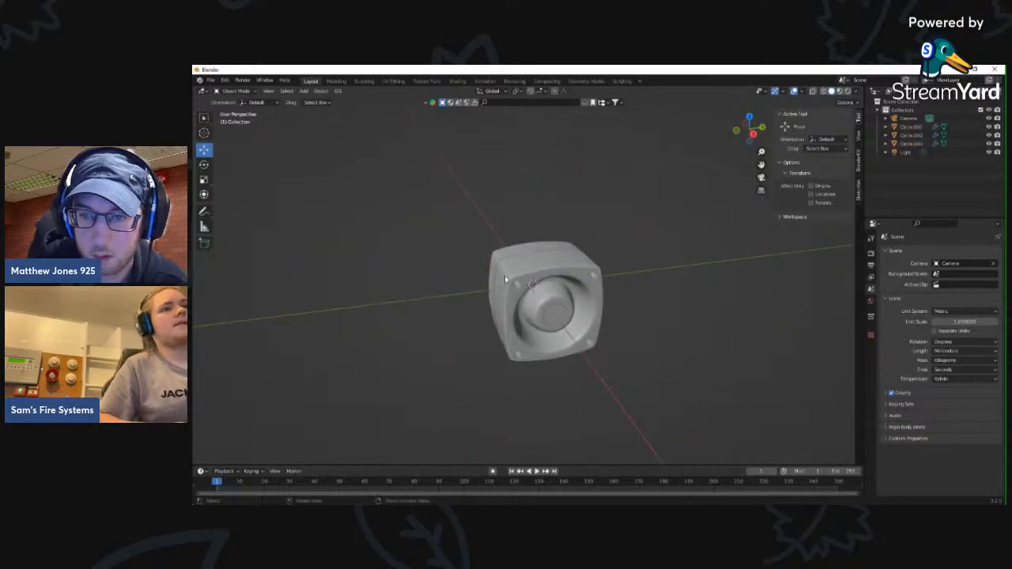
- Display the sounder with its materials and change the red body's base colour to black
left_click(505, 275)
left_click(840, 91)
scroll(610, 266, "up", 3)
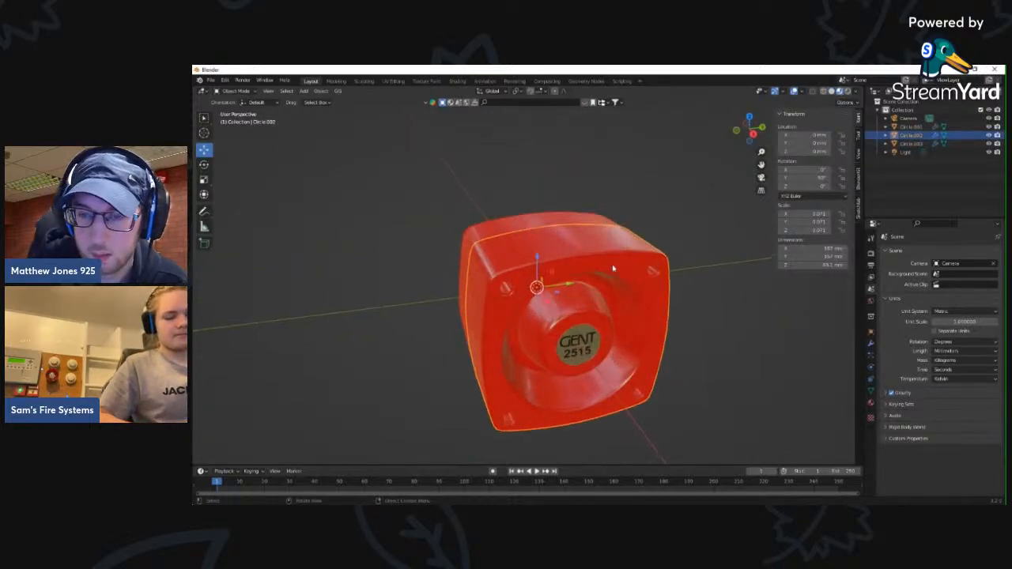
left_click(870, 402)
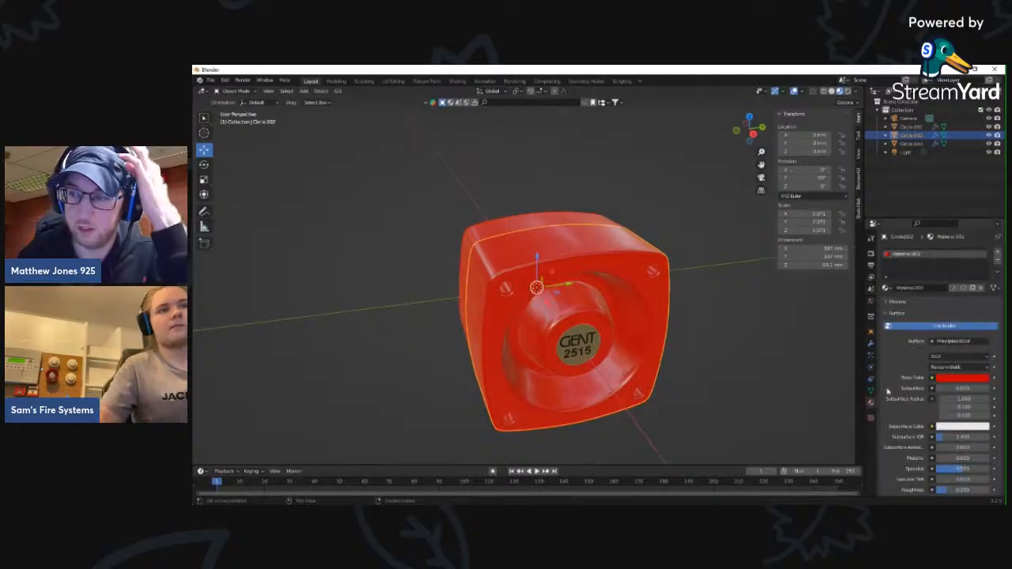
left_click(960, 377)
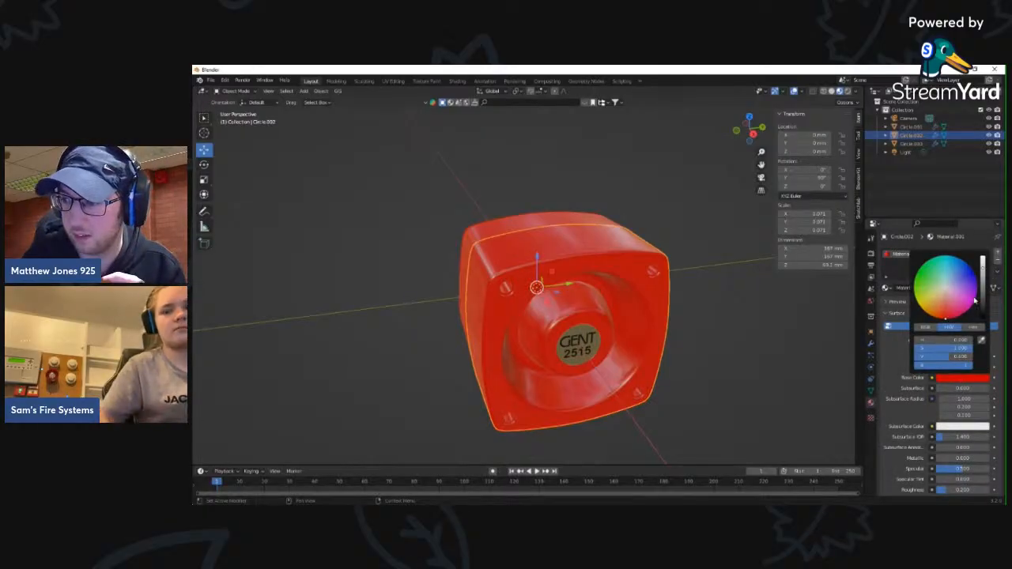
left_click_drag(958, 356, 925, 358)
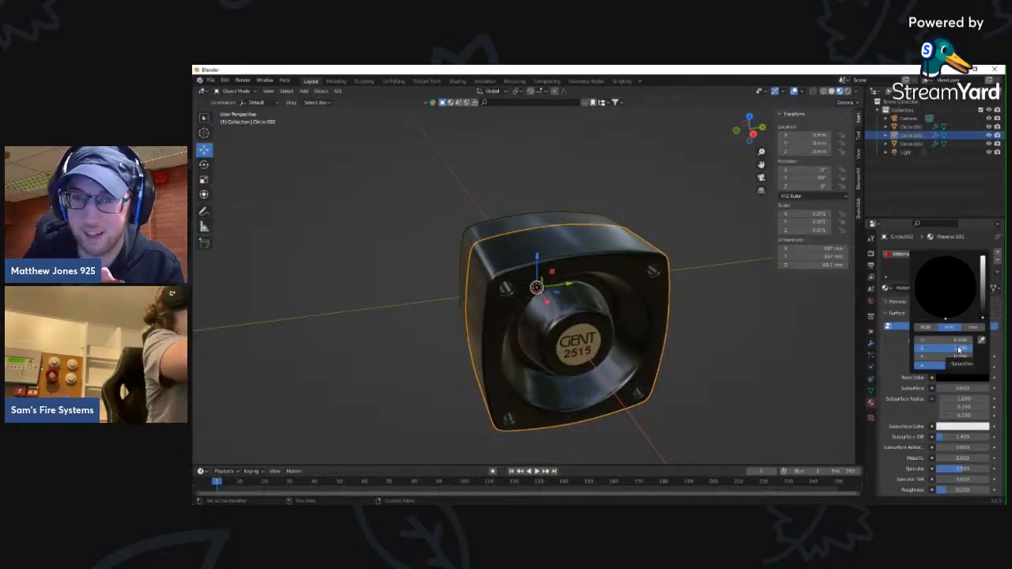
- Examine the black sounder from the front and side, checking its rear section
scroll(505, 279, "down", 4)
middle_click_drag(458, 283, 419, 264)
scroll(518, 272, "up", 5)
scroll(454, 274, "down", 5)
scroll(420, 264, "up", 5)
left_click(581, 271)
middle_click_drag(582, 271, 582, 443)
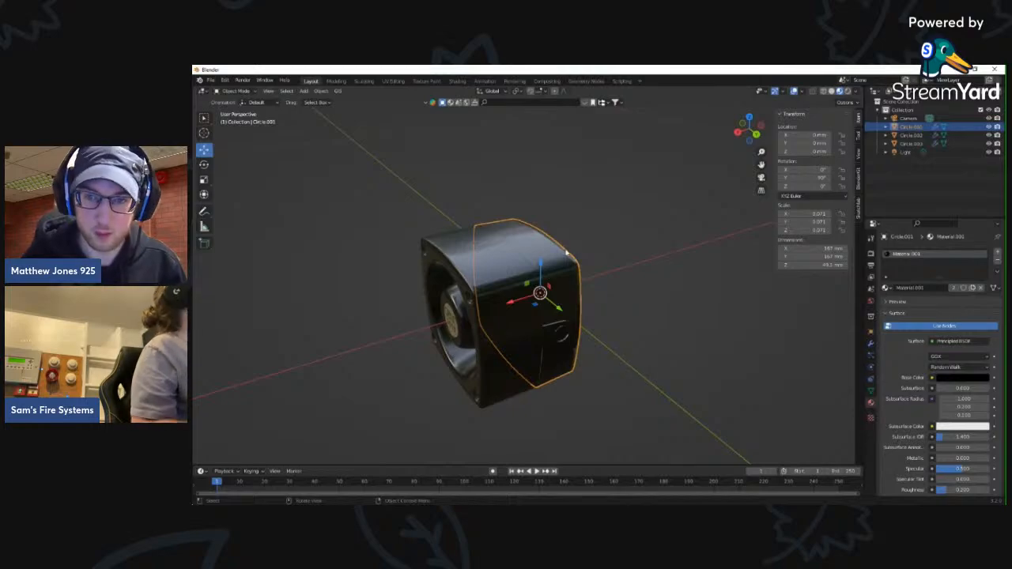
scroll(565, 270, "up", 2)
mouse_move(565, 270)
middle_mouse_down()
mouse_move(537, 273)
mouse_move(581, 280)
middle_mouse_up()
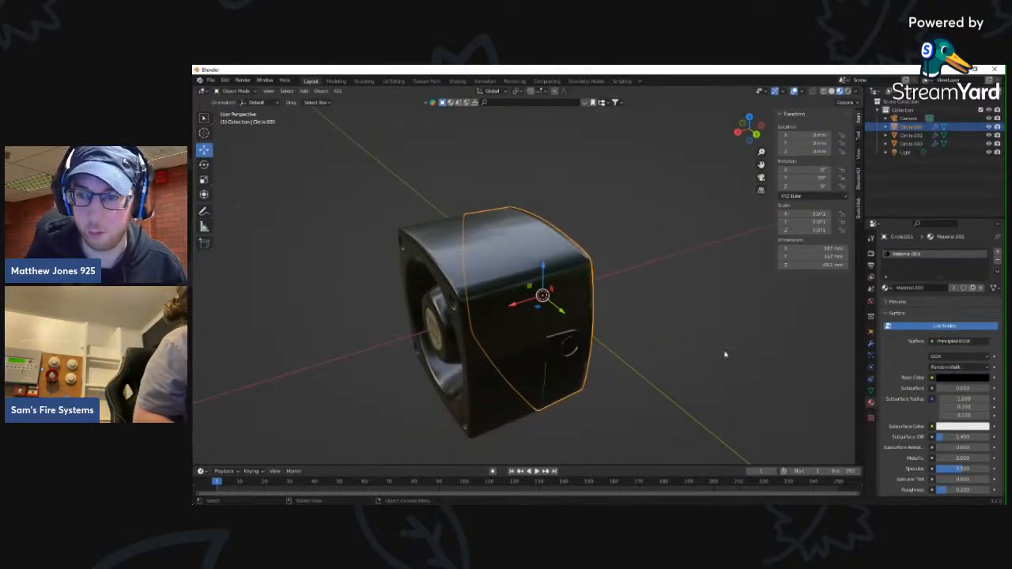
- Unlink the black material from the sounder's front section in the Shading workspace and give that section a new default white material
left_click(517, 306)
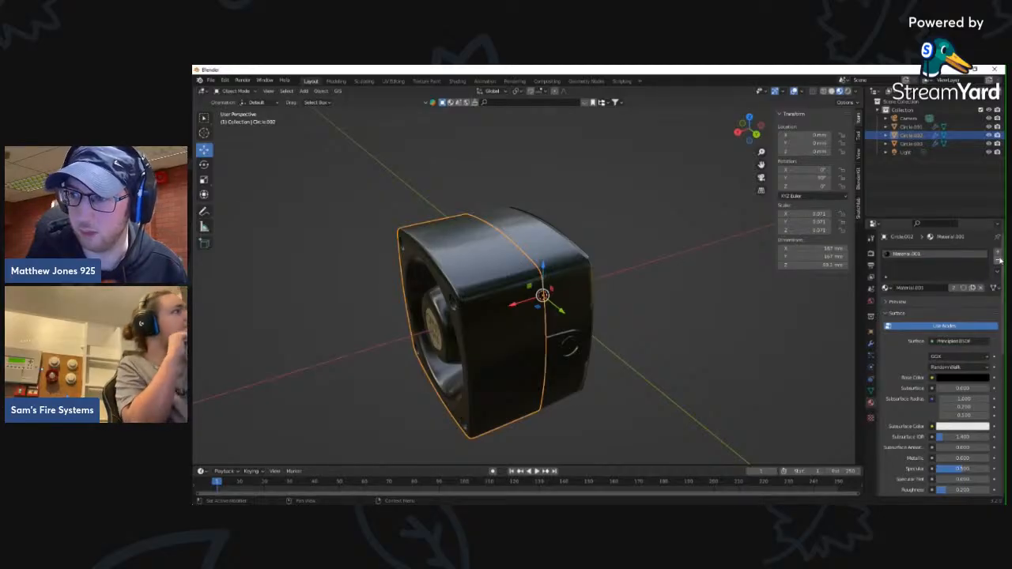
left_click(457, 81)
scroll(593, 263, "up", 3)
middle_click_drag(591, 264, 592, 219, "shift")
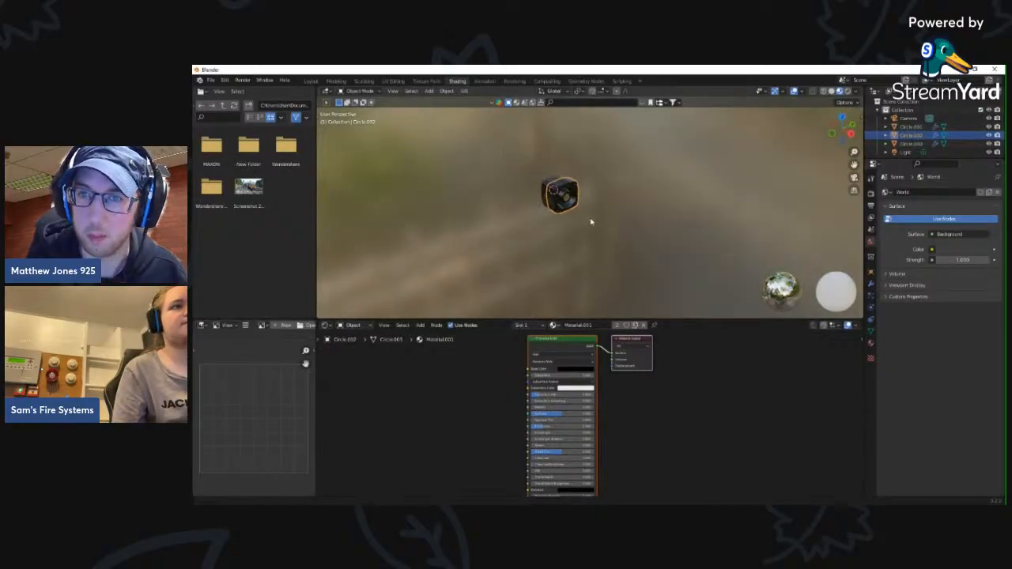
scroll(585, 215, "up", 3)
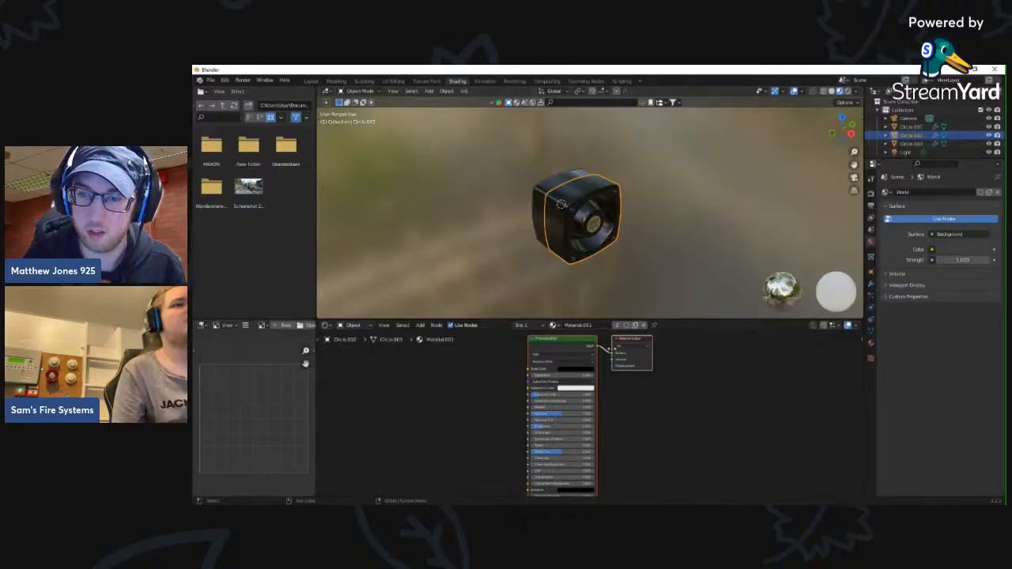
left_click(646, 325)
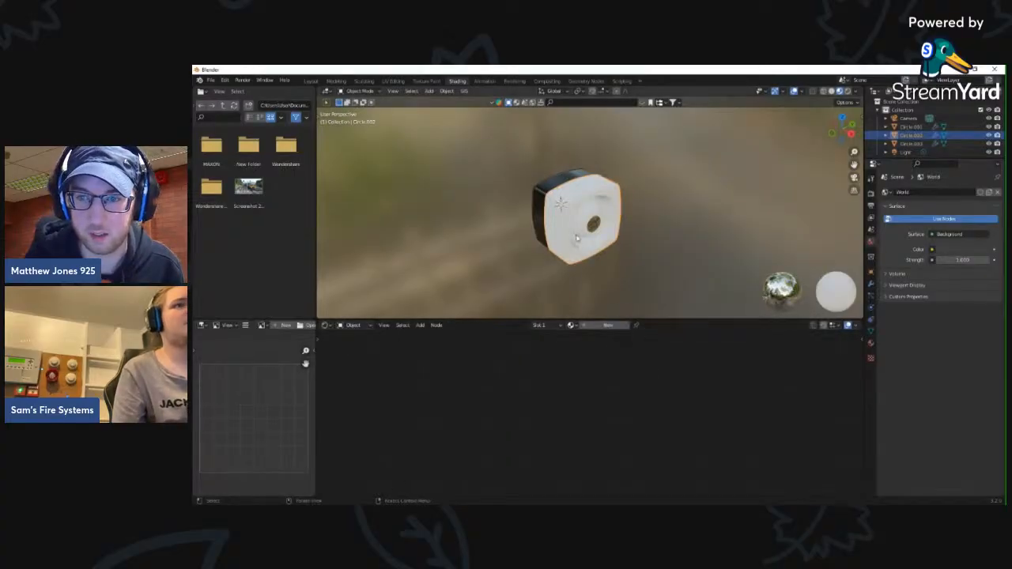
left_click(607, 325)
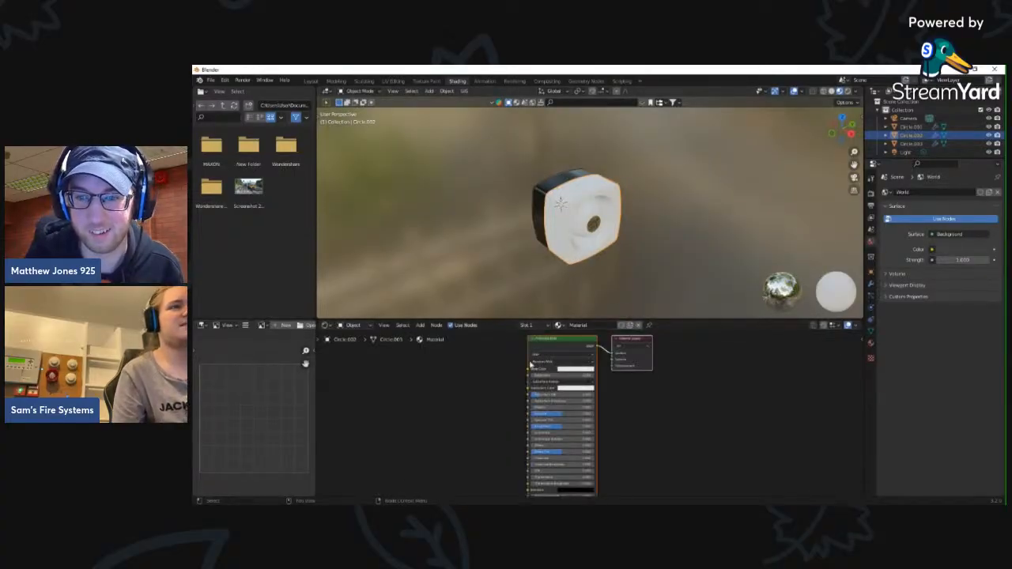
- Examine the sounder's white front against its black rear section, then return to the Layout workspace
middle_click_drag(518, 218, 536, 201)
scroll(536, 201, "up", 3)
scroll(536, 202, "down", 3)
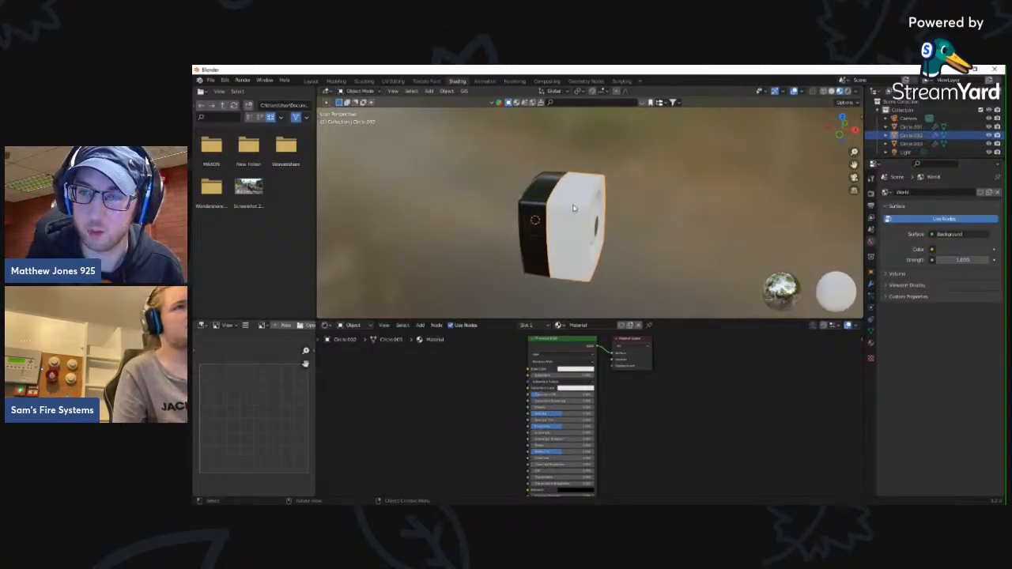
scroll(573, 212, "up", 2)
middle_click_drag(579, 218, 463, 219)
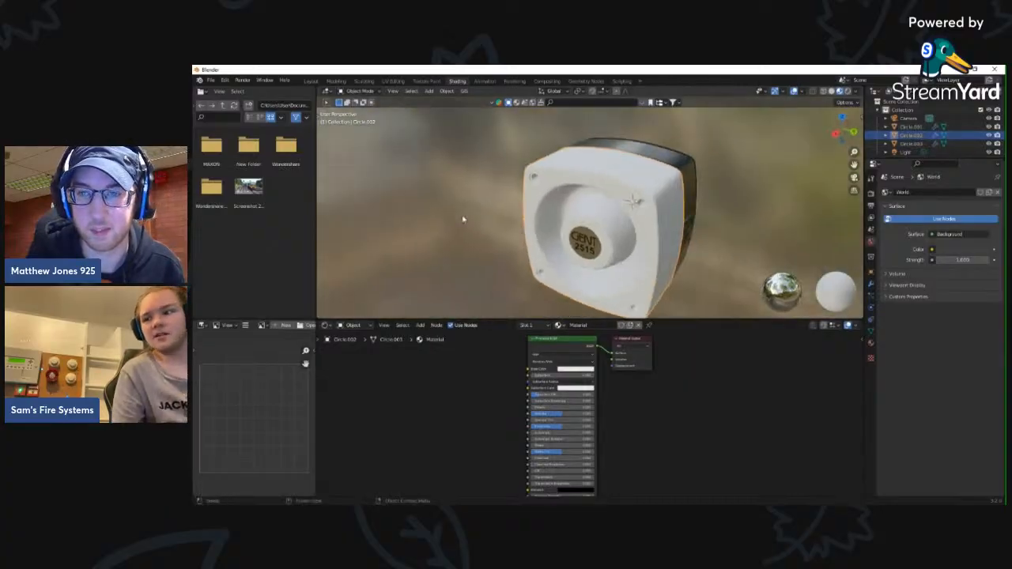
left_click(313, 81)
scroll(370, 261, "down", 3)
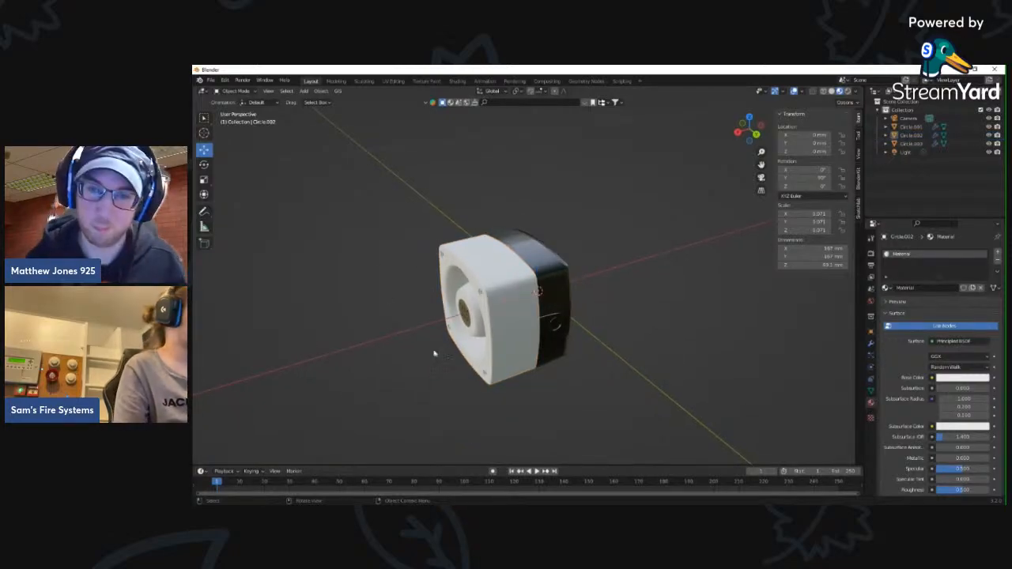
- Select the black rear section, clear the selection, and examine the recoloured sounder from the front and above
left_click(558, 255)
left_click(379, 230)
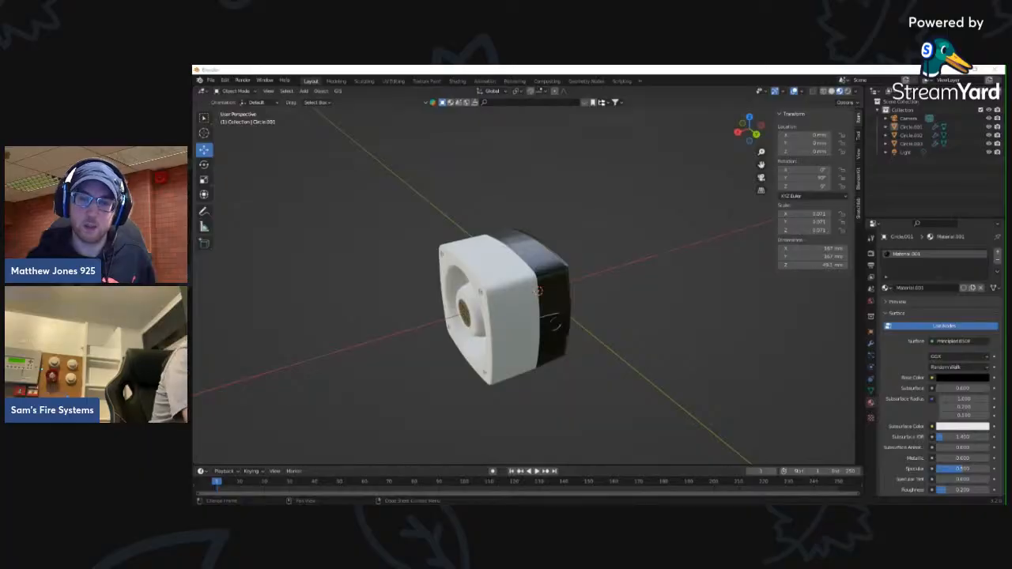
middle_click_drag(490, 351, 539, 358)
scroll(539, 358, "up", 3)
scroll(539, 358, "down", 5)
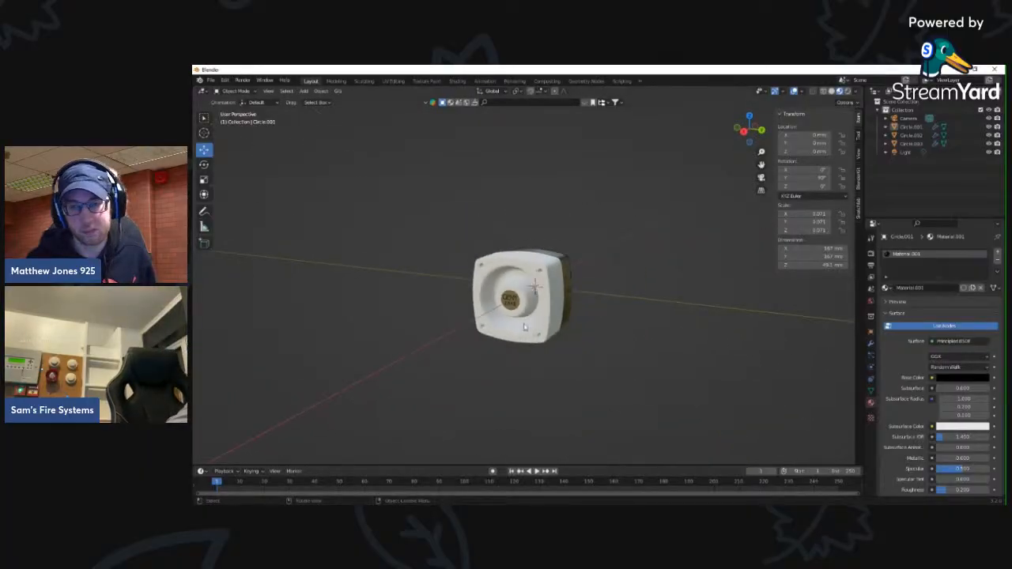
mouse_move(538, 315)
middle_mouse_down()
mouse_move(554, 300)
mouse_move(518, 286)
mouse_move(523, 322)
middle_mouse_up()
scroll(523, 323, "up", 2)
scroll(521, 316, "down", 2)
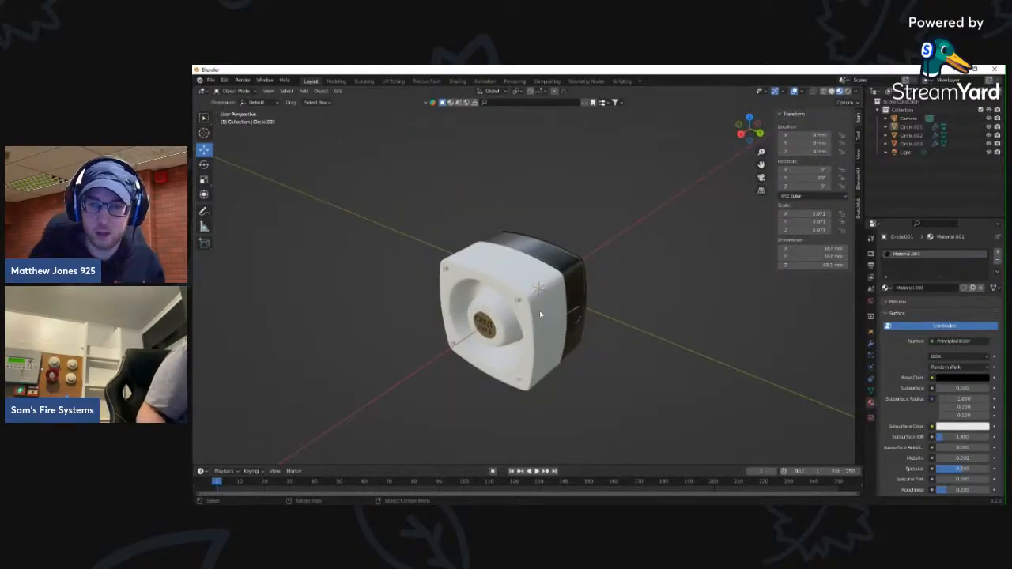
scroll(576, 273, "down", 3)
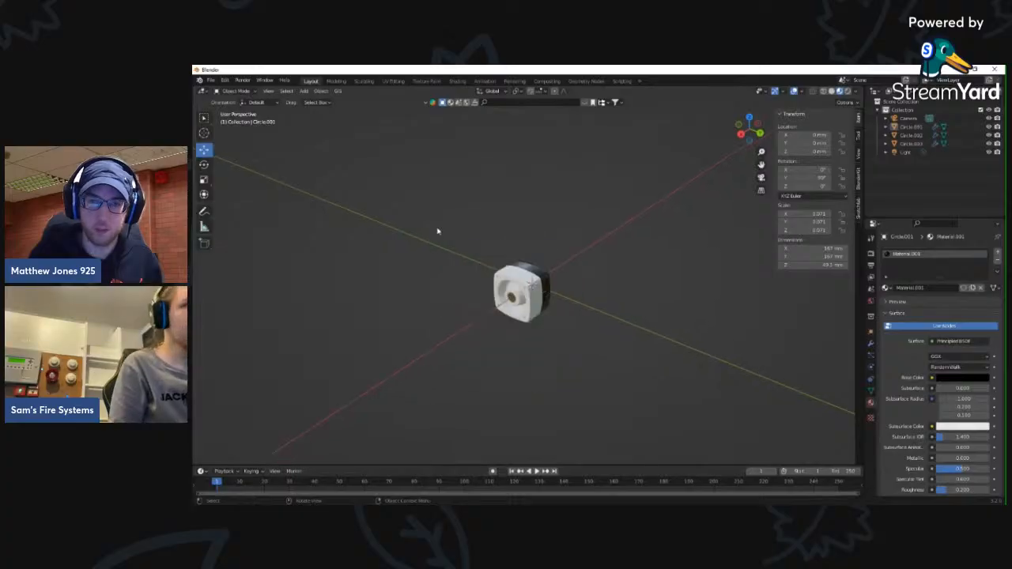
- Save the recoloured white and black sounder as "Gent 2515 Klaxon Syrex .blend"
left_click(211, 81)
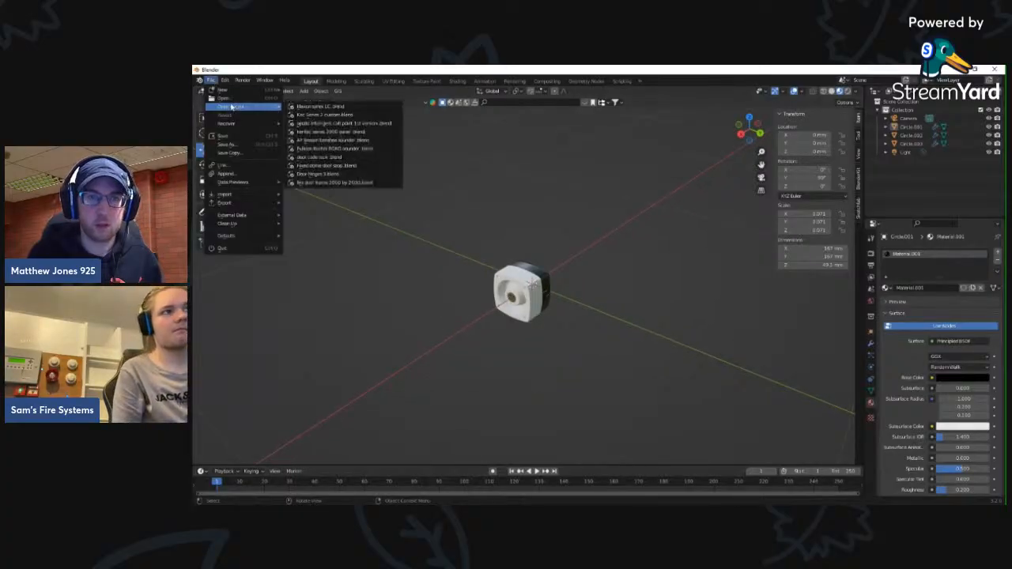
left_click(222, 247)
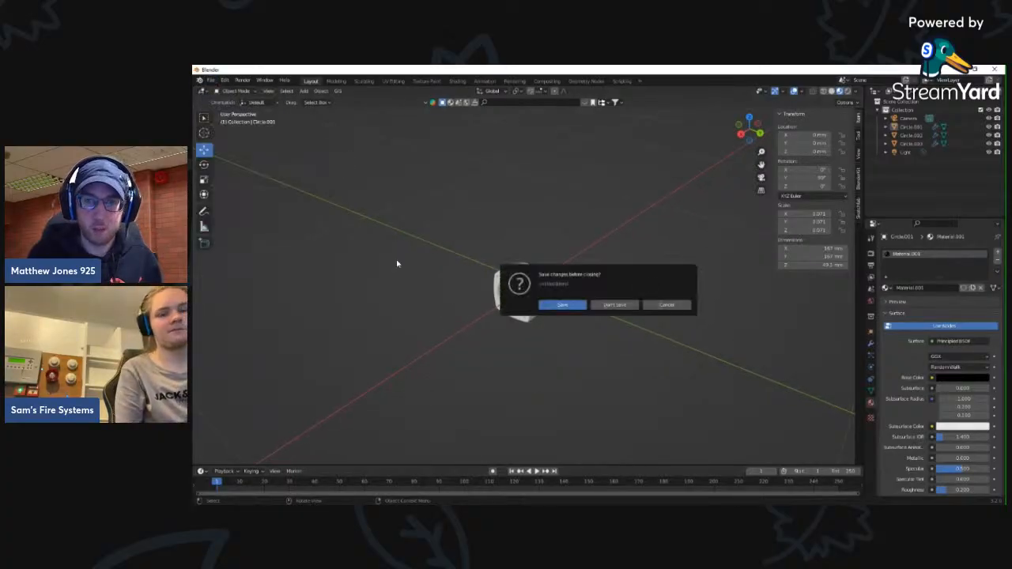
left_click(558, 307)
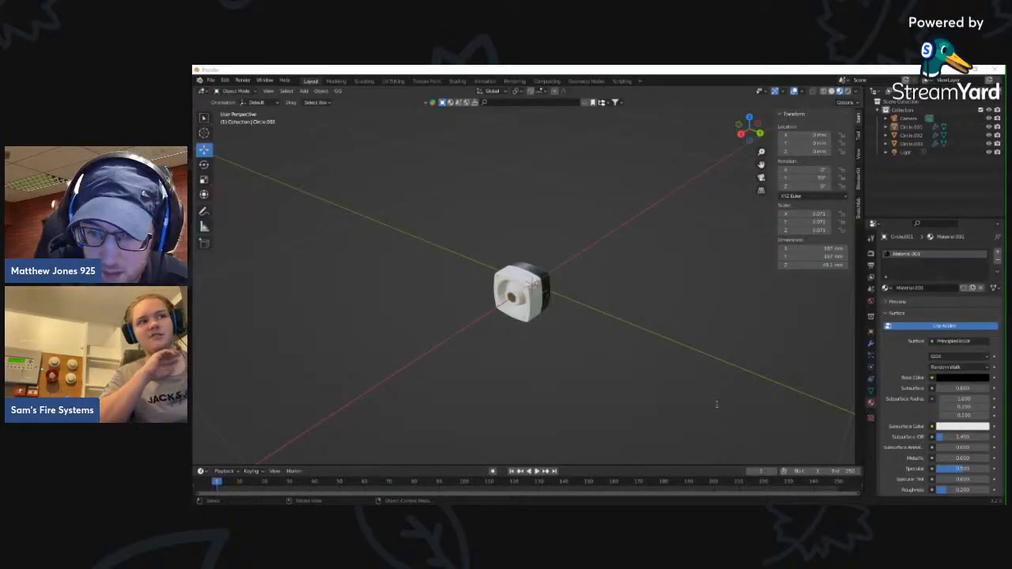
key("ctrl+s")
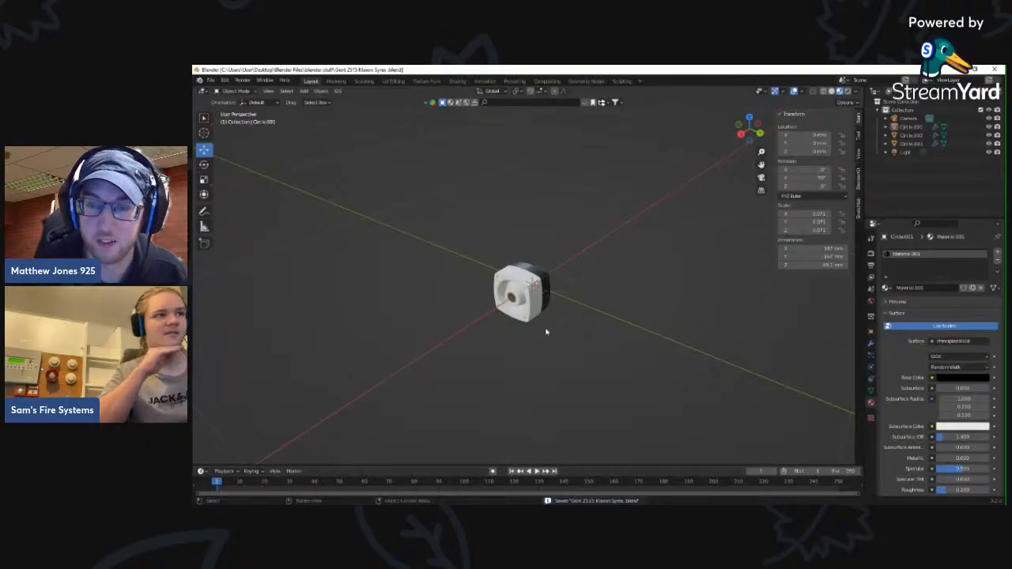
scroll(442, 317, "up", 6)
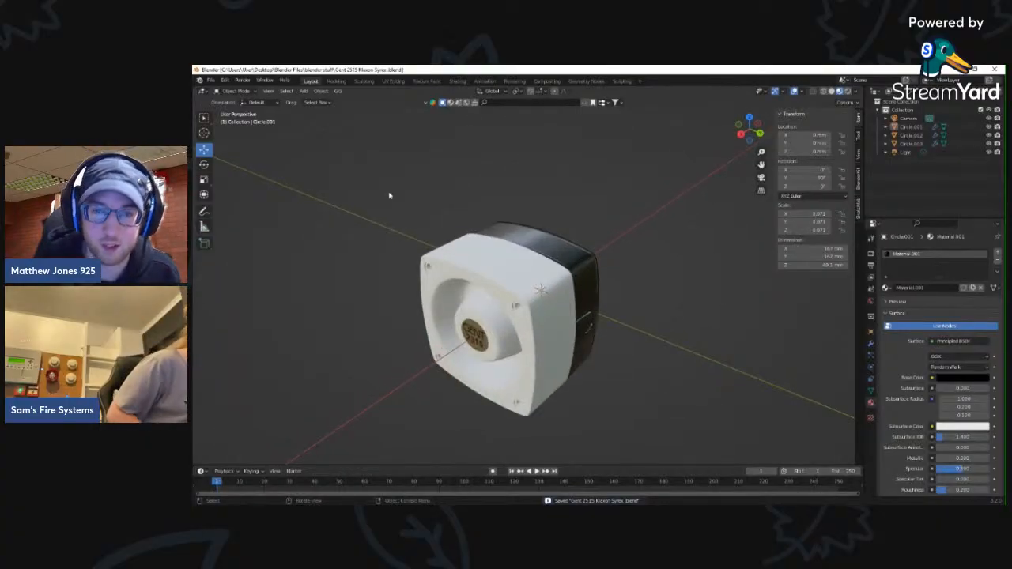
- Switch to the file "clifford and snell yodalarm YO5 black .blend" and append the square white sounder's objects to it
left_click(211, 80)
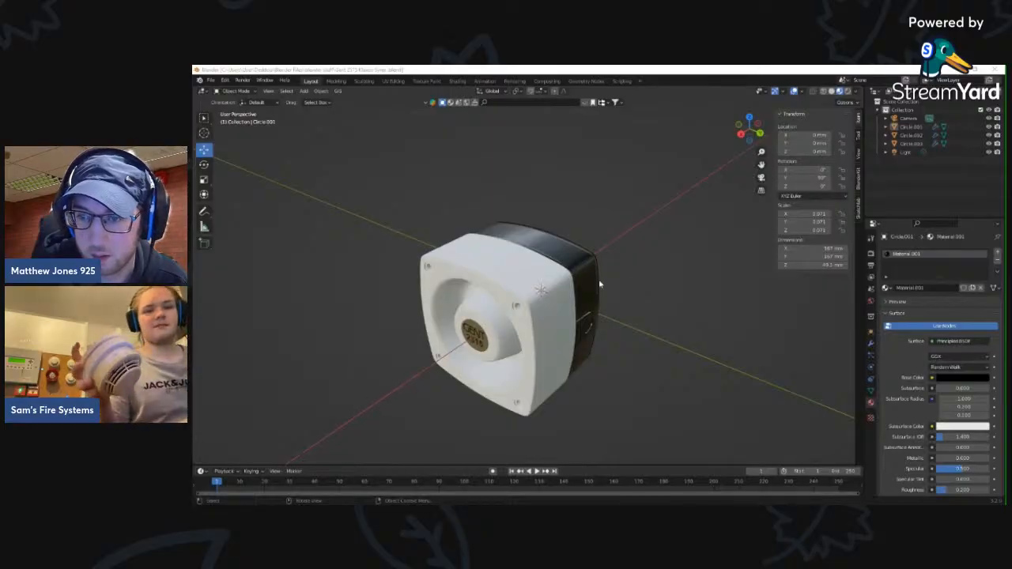
middle_click_drag(556, 298, 501, 308)
left_click(210, 80)
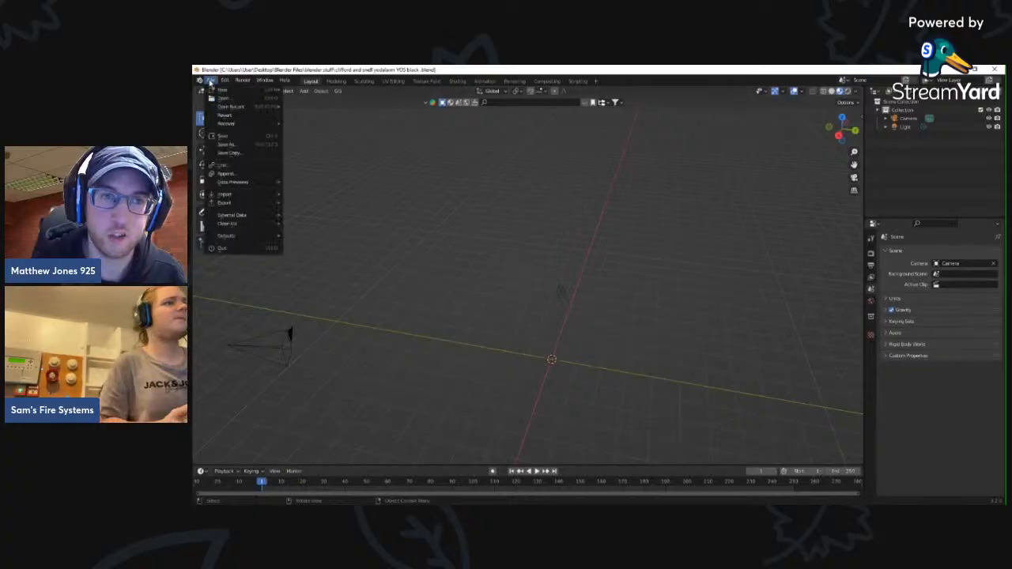
left_click(234, 174)
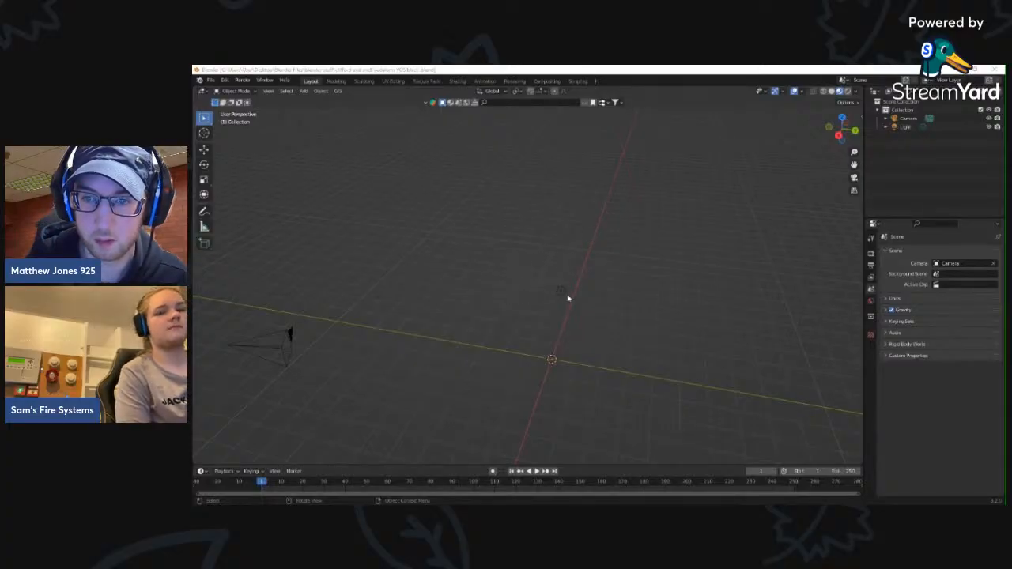
left_click(729, 404)
key("ctrl+v")
- Examine the appended square white sounder from the front and side, including its horn and mounting lug
middle_click_drag(606, 367, 518, 305, "shift")
scroll(519, 307, "up", 8)
left_click(520, 307)
middle_click_drag(581, 339, 593, 297)
middle_click_drag(619, 379, 522, 210, "shift")
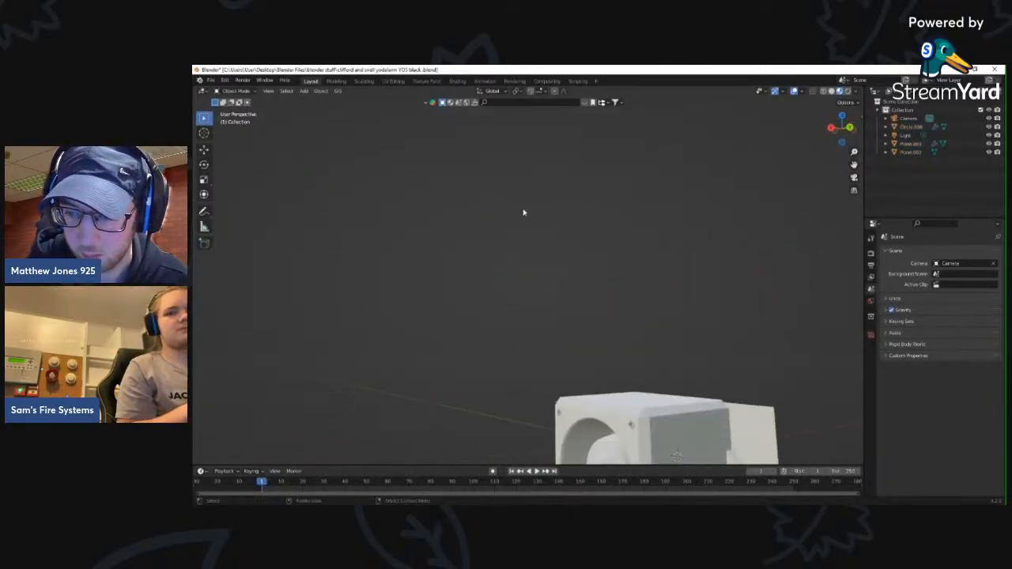
scroll(525, 253, "down", 4)
middle_click_drag(527, 267, 495, 226)
scroll(489, 254, "up", 6)
middle_click_drag(466, 257, 462, 276)
- Select the white sounder housing, check its mesh in Edit Mode, and return to Object Mode
left_click(517, 226)
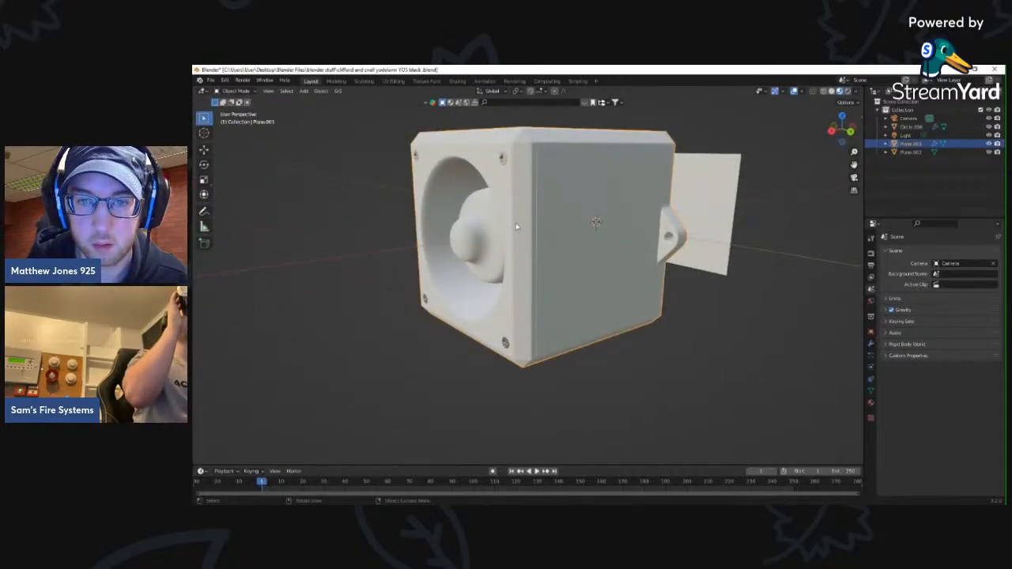
left_click(235, 92)
left_click(237, 109)
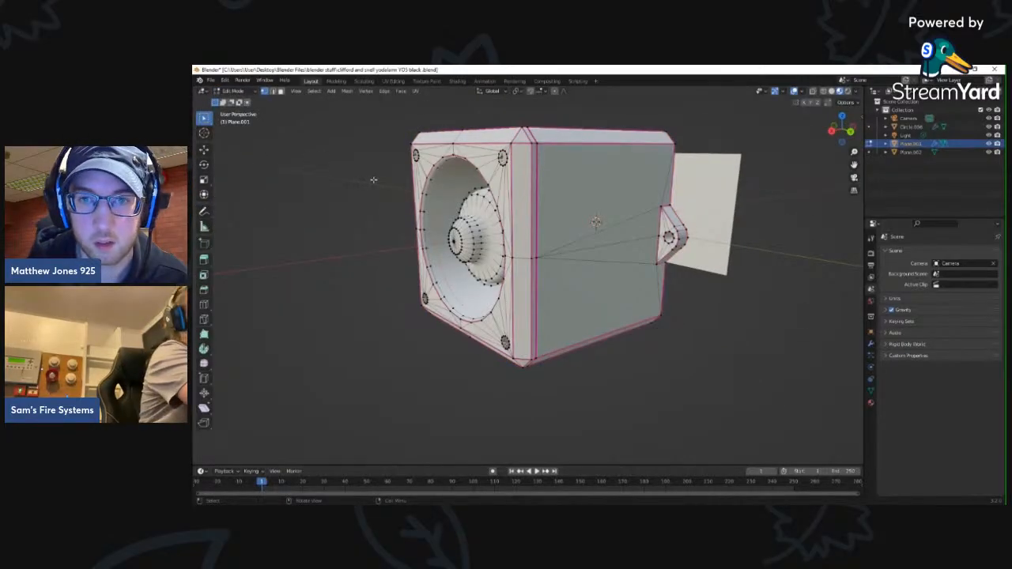
left_click(235, 92)
left_click(237, 101)
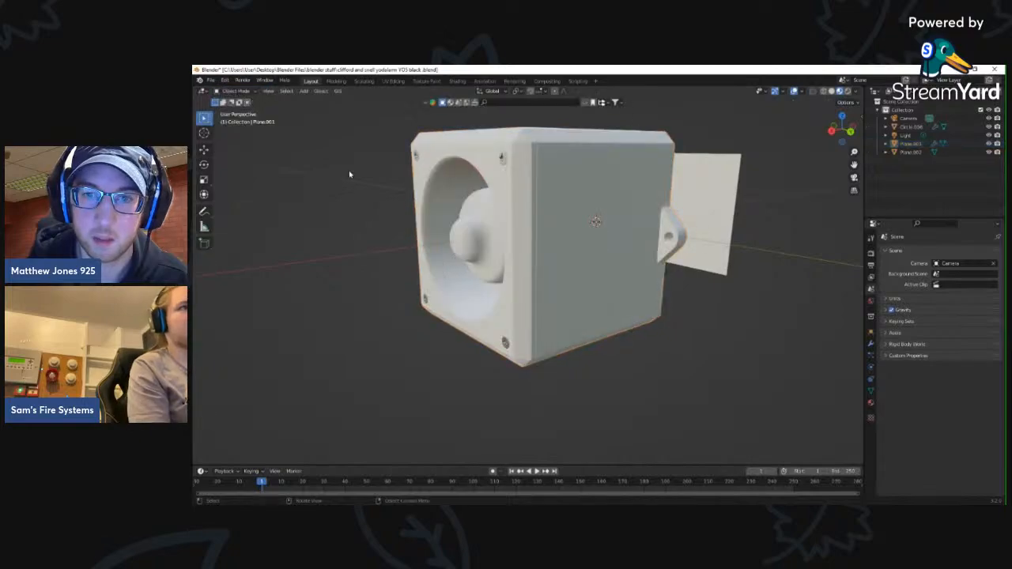
- Delete the flat rectangular plane behind the square sounder
scroll(350, 173, "down", 2)
left_click(685, 215)
key("x")
left_click(681, 211)
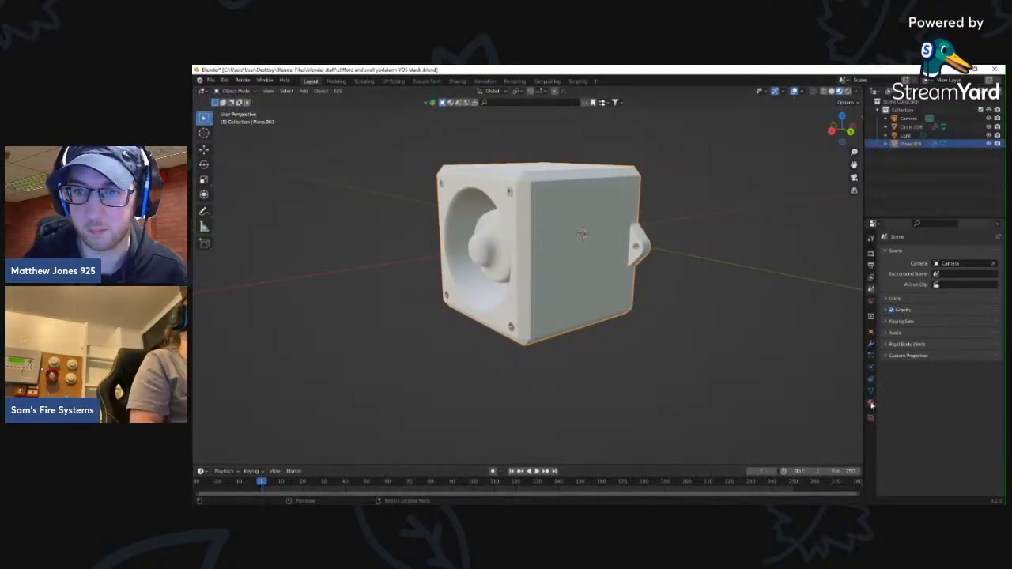
- Add a new material to the sounder housing and set its base color to black
left_click(871, 404)
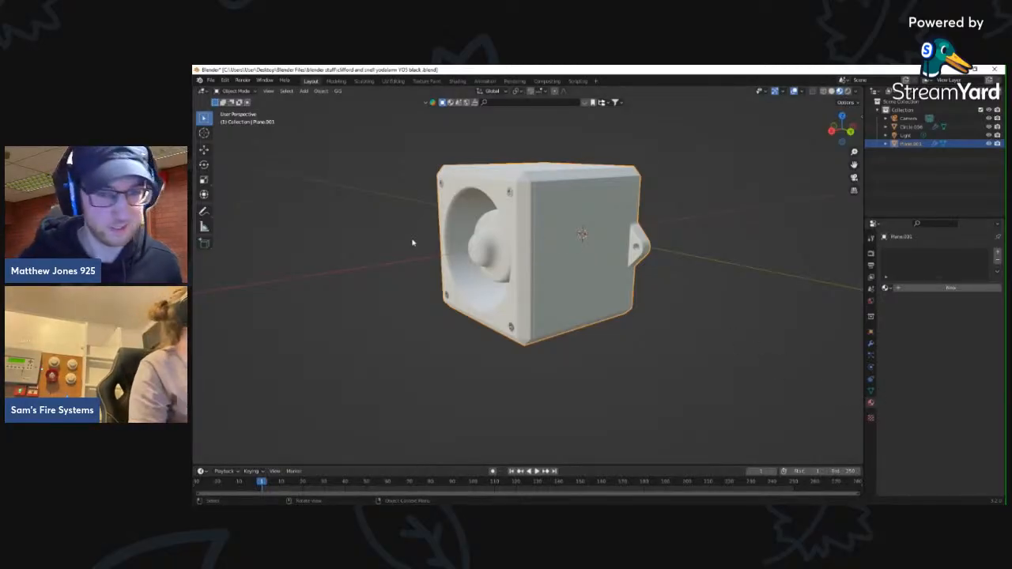
left_click(918, 290)
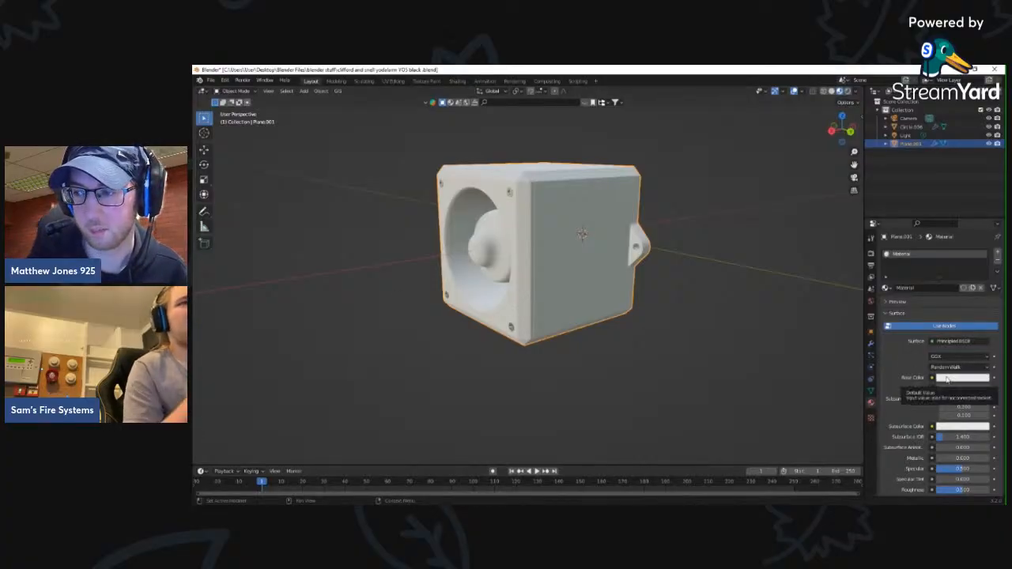
left_click(948, 377)
left_click_drag(983, 256, 983, 318)
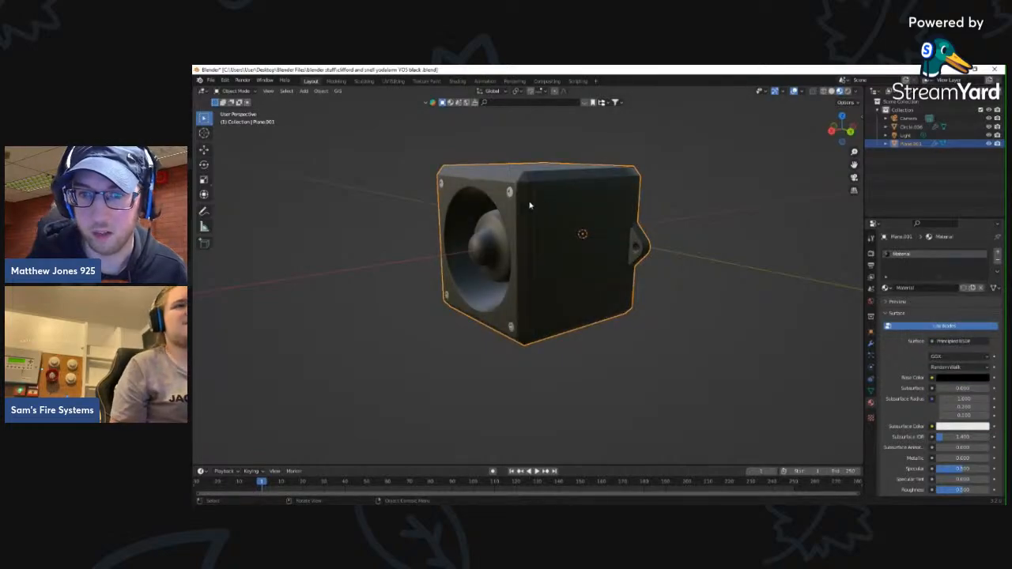
- Set the black housing material's roughness to 0.2
scroll(903, 365, "down", 3)
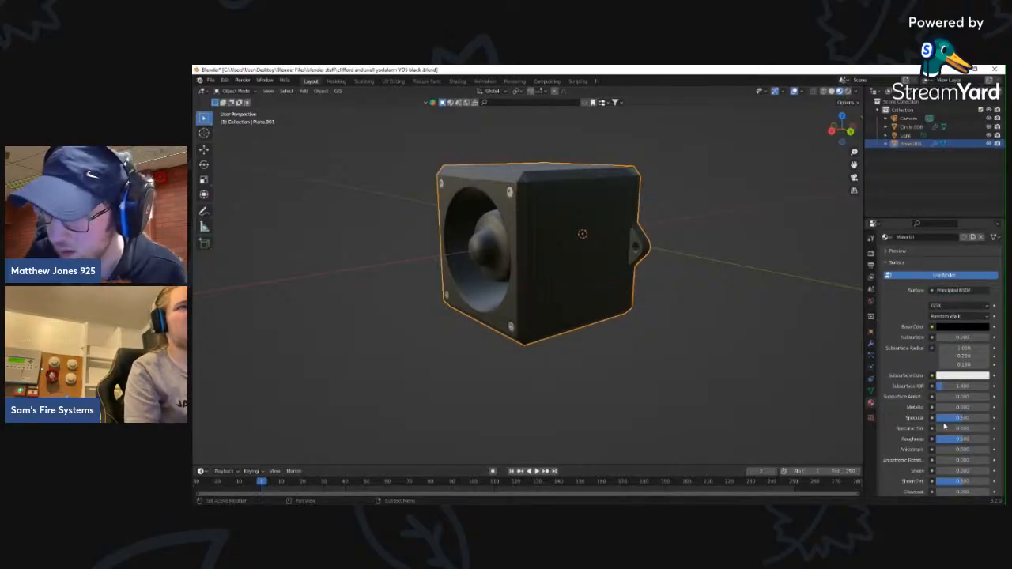
left_click_drag(962, 439, 951, 438)
double_click(976, 439)
key("BackSpace")
key("BackSpace")
key("BackSpace")
key("BackSpace")
key("BackSpace")
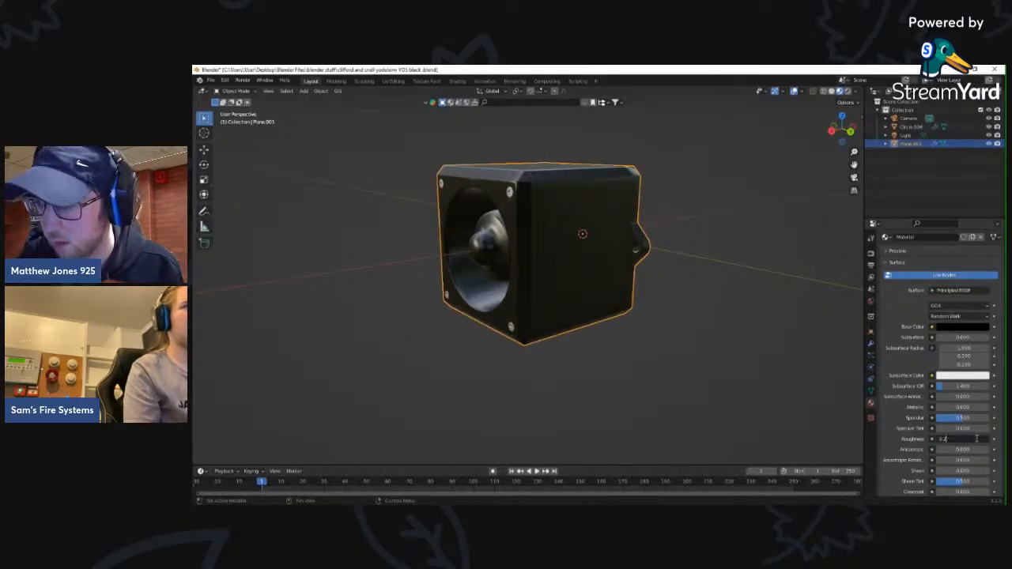
key("Return")
- Examine the glossy black sounder from both sides and above, checking its horn and corner screws
middle_click_drag(657, 332, 600, 282)
scroll(601, 298, "down", 5)
scroll(617, 290, "up", 4)
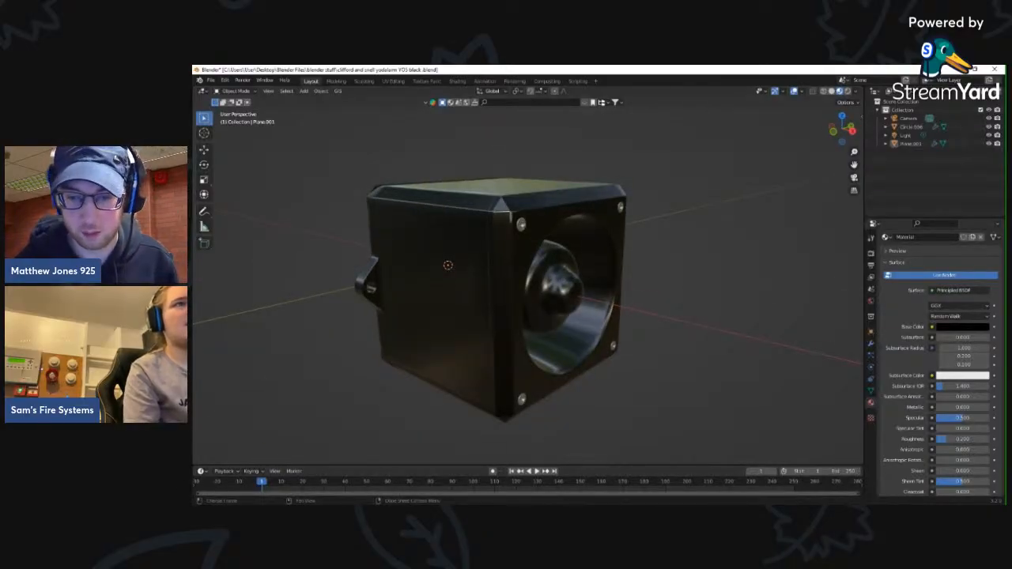
left_click(580, 289)
middle_click_drag(581, 288, 448, 313)
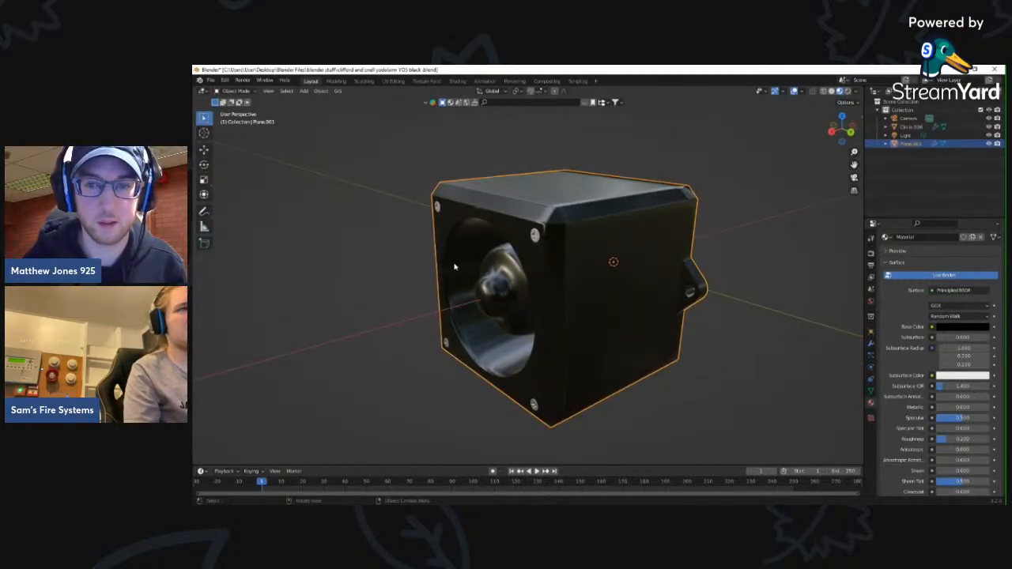
scroll(473, 273, "down", 3)
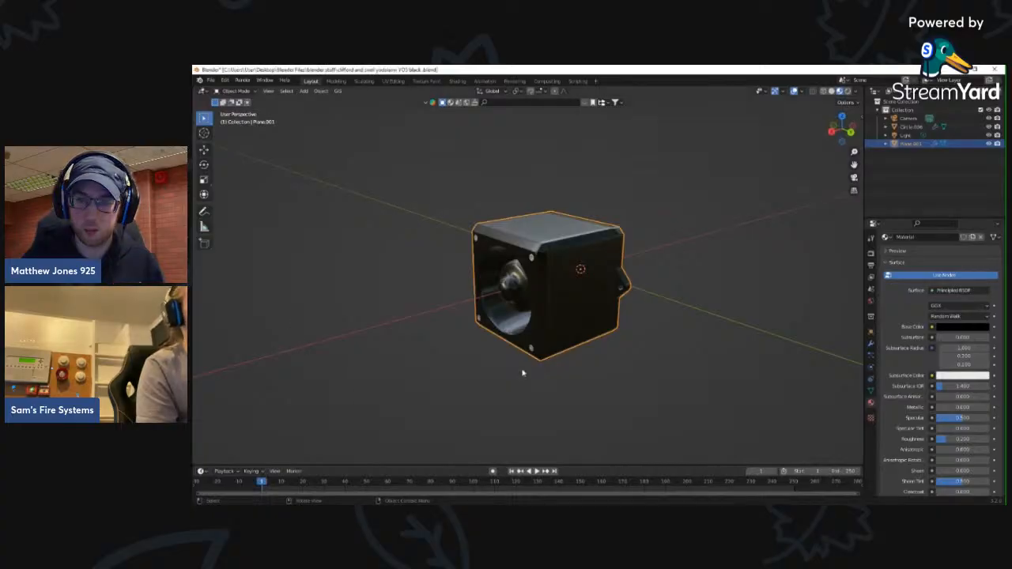
scroll(467, 342, "up", 3)
middle_click_drag(487, 345, 451, 243)
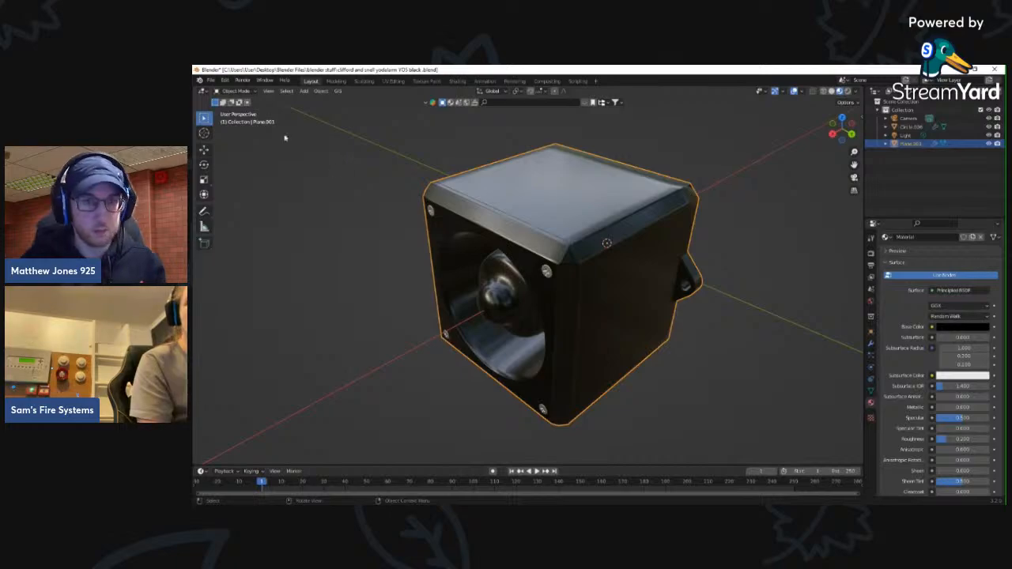
- Put the black housing into Edit Mode and show its mesh with X-ray from the back orthographic view
left_click(237, 91)
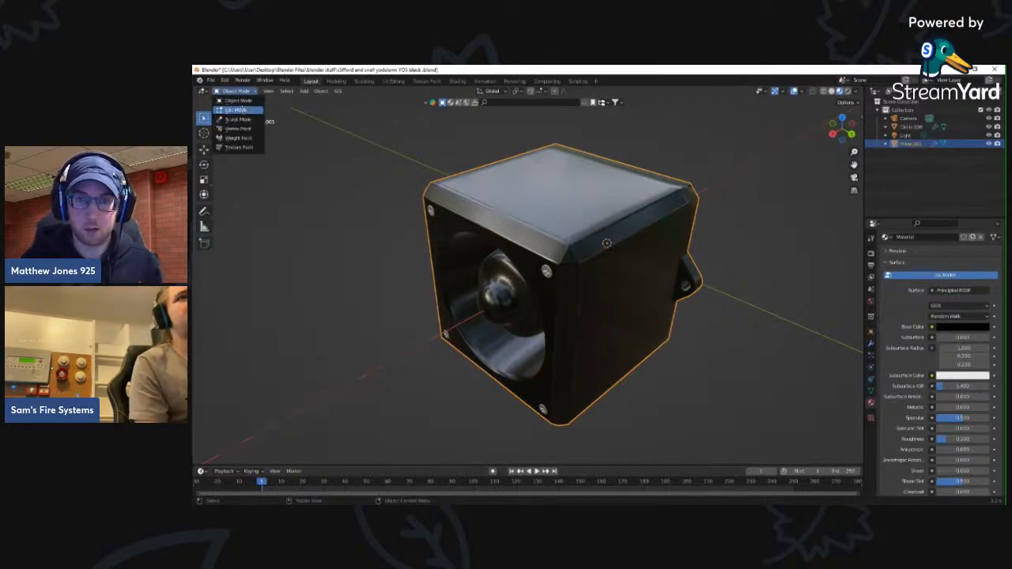
left_click(242, 111)
middle_click_drag(488, 268, 456, 236)
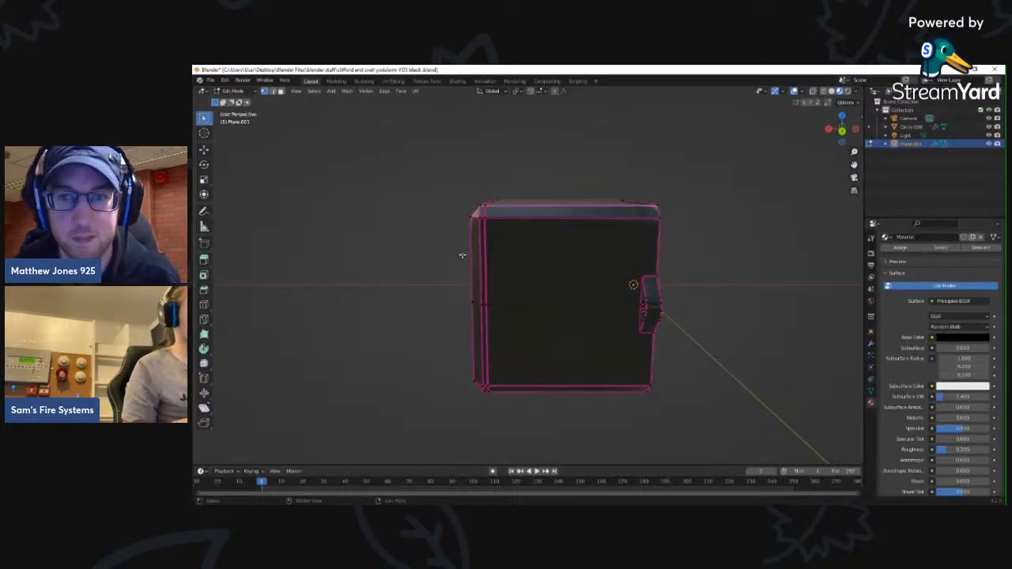
left_click(842, 130)
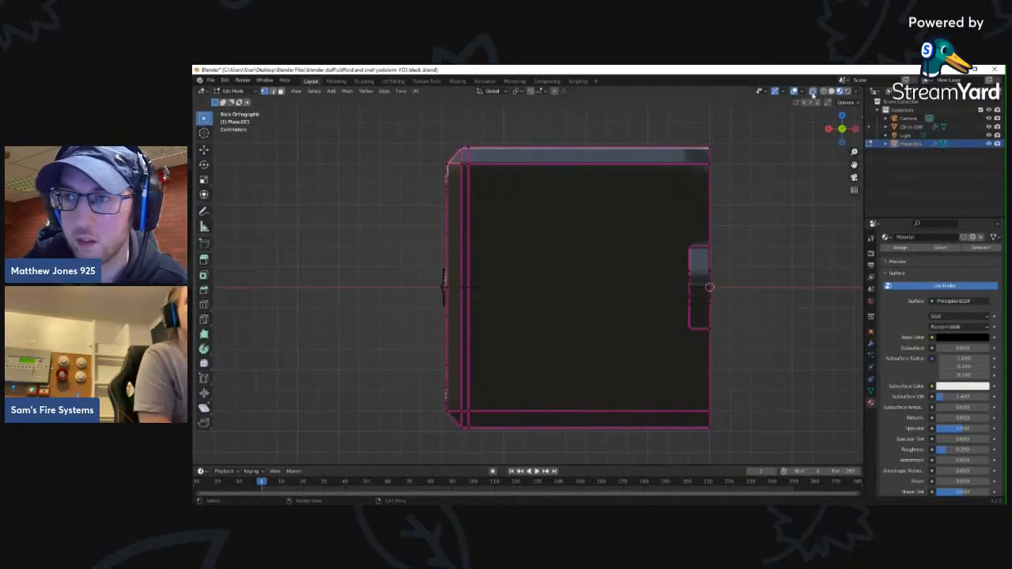
scroll(654, 362, "down", 4)
left_click_drag(578, 195, 594, 212)
middle_click_drag(594, 212, 598, 206)
- Examine the vertex rings around the horn's centre from the right orthographic view
scroll(569, 217, "up", 5)
mouse_move(536, 228)
middle_mouse_down()
mouse_move(558, 244)
mouse_move(538, 243)
middle_mouse_up()
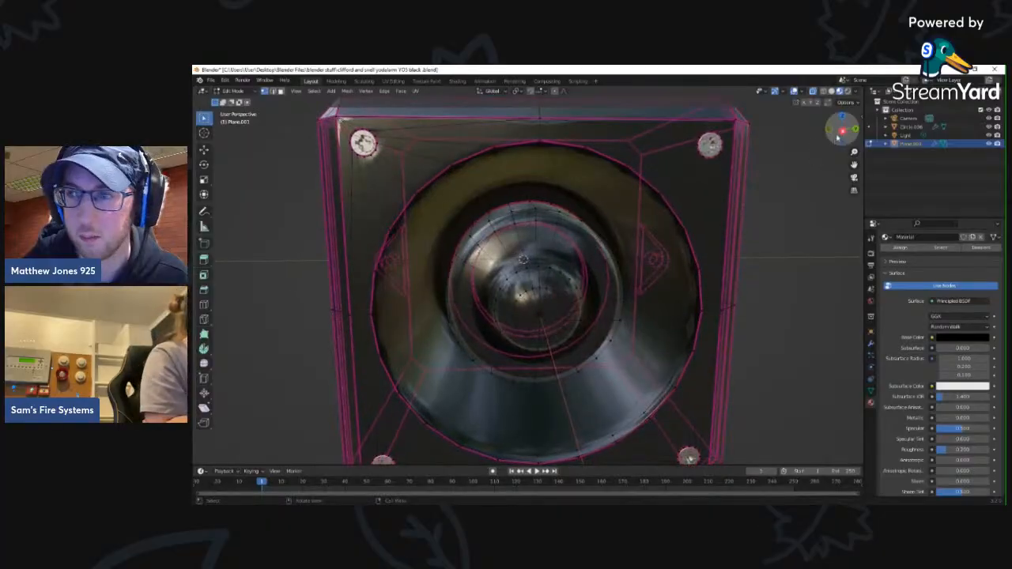
left_click(842, 135)
scroll(531, 234, "up", 4)
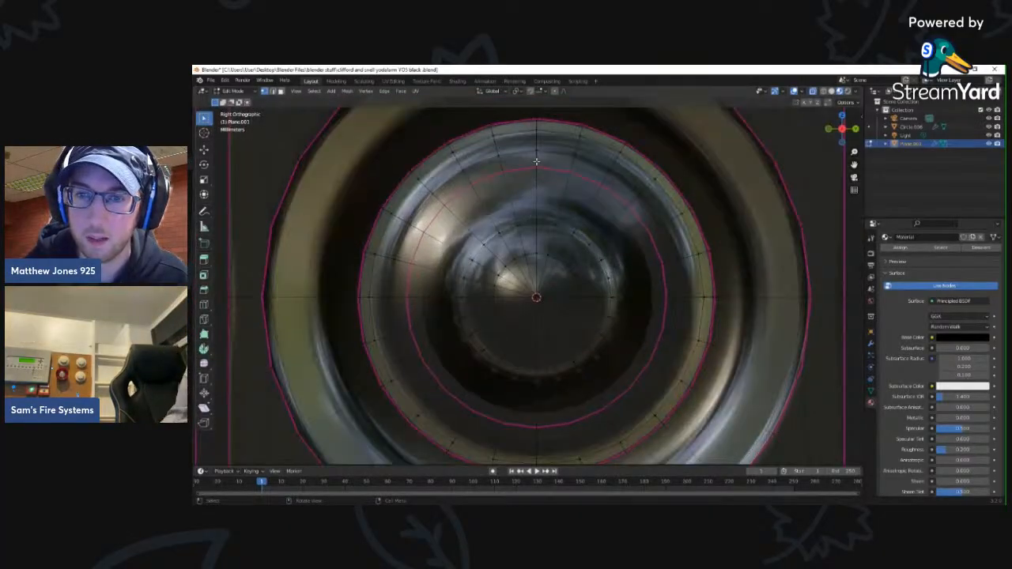
scroll(537, 182, "down", 4)
middle_click_drag(561, 208, 466, 207)
- Box-select the vertices of the horn's central dome through the housing in the back orthographic view
left_click(842, 131)
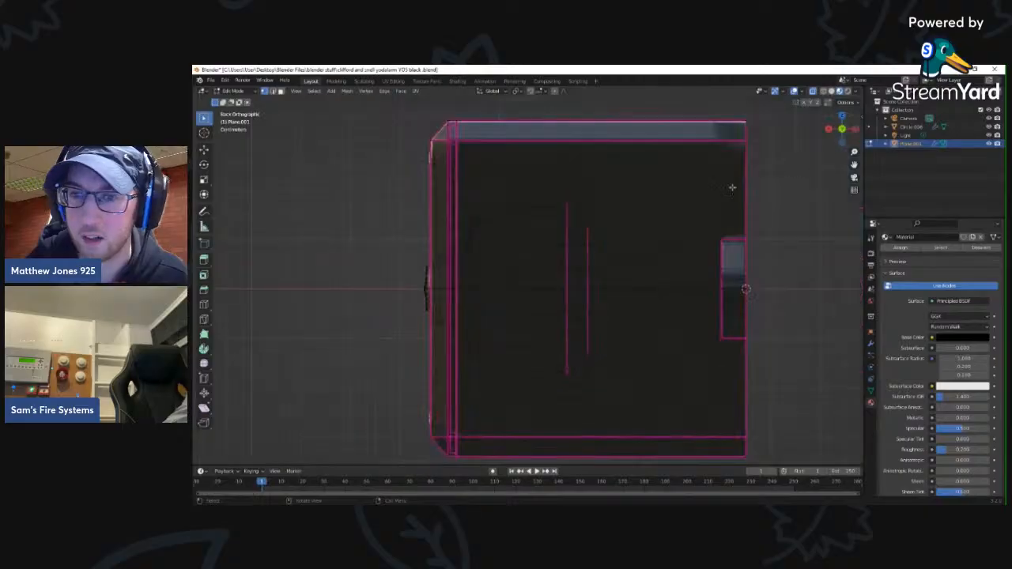
left_click_drag(546, 192, 571, 384)
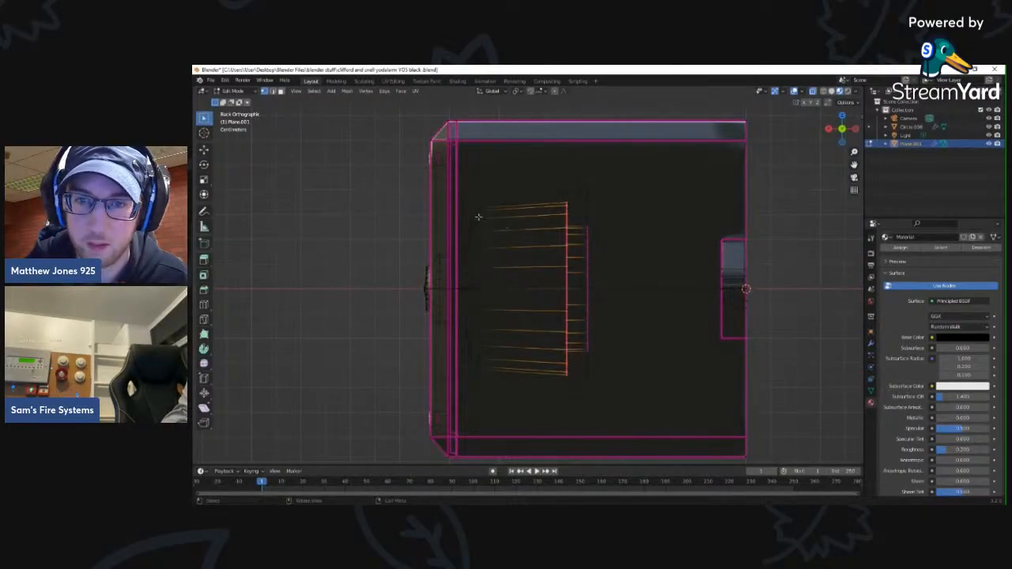
left_click_drag(466, 206, 532, 392, "shift")
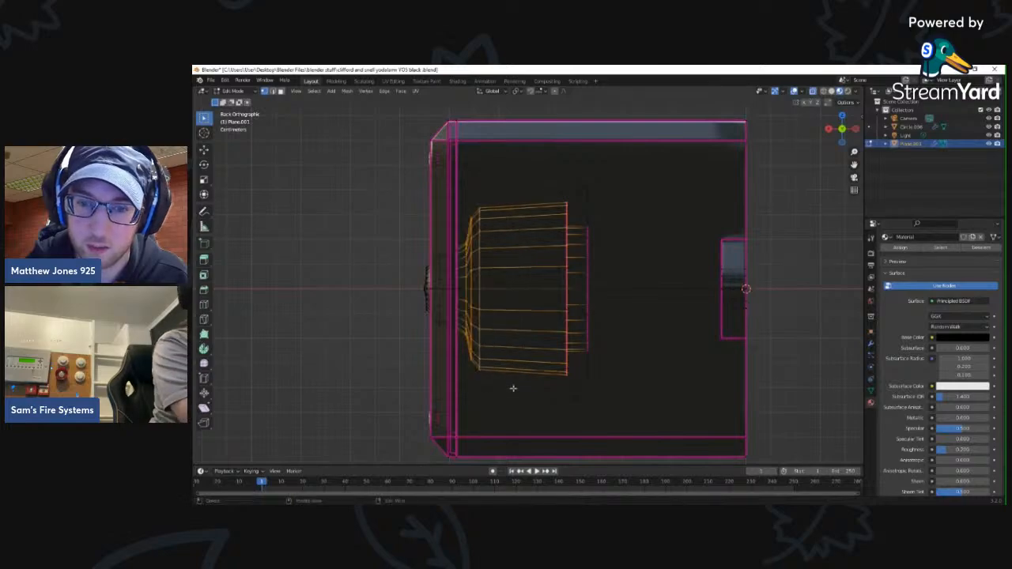
- Check the full selection of the horn's central dome from several angles and activate the Move tool
middle_click_drag(459, 294, 541, 290)
scroll(457, 269, "up", 5)
scroll(466, 277, "down", 3)
middle_click_drag(578, 285, 569, 228)
left_click_drag(569, 229, 641, 340)
middle_click_drag(598, 296, 648, 317)
left_click(204, 150)
middle_click_drag(524, 282, 449, 279)
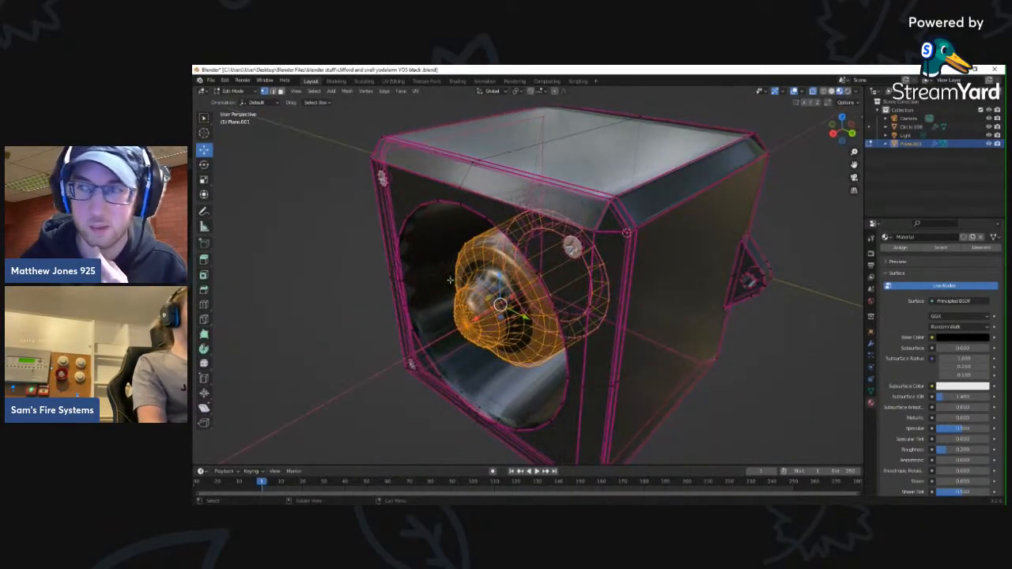
- Turn off X-ray and examine the selected central dome inside the horn
left_click(812, 92)
middle_click_drag(540, 246, 555, 229)
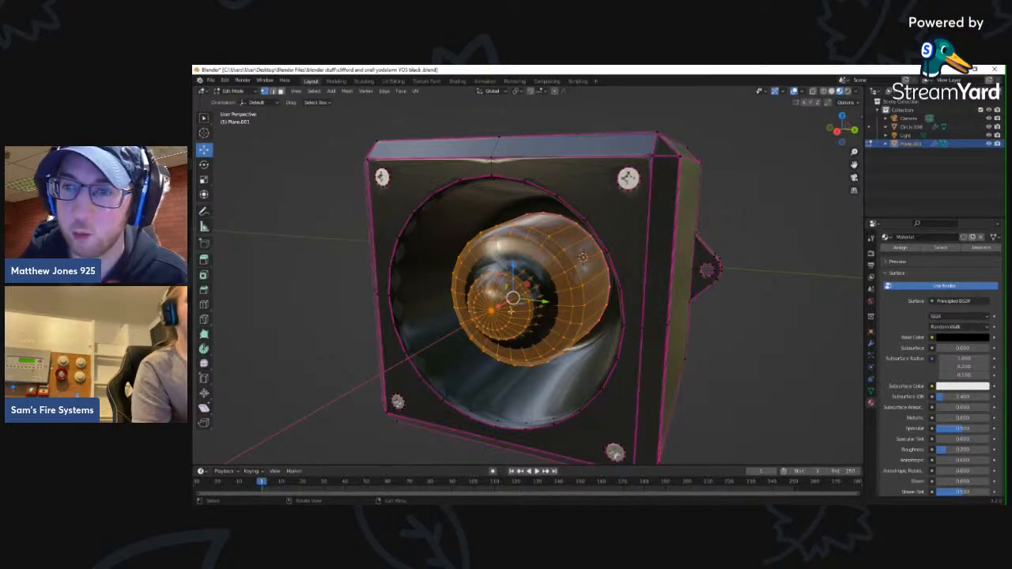
scroll(510, 300, "down", 5)
mouse_move(510, 304)
middle_mouse_down()
mouse_move(444, 314)
mouse_move(490, 304)
middle_mouse_up()
scroll(490, 305, "up", 4)
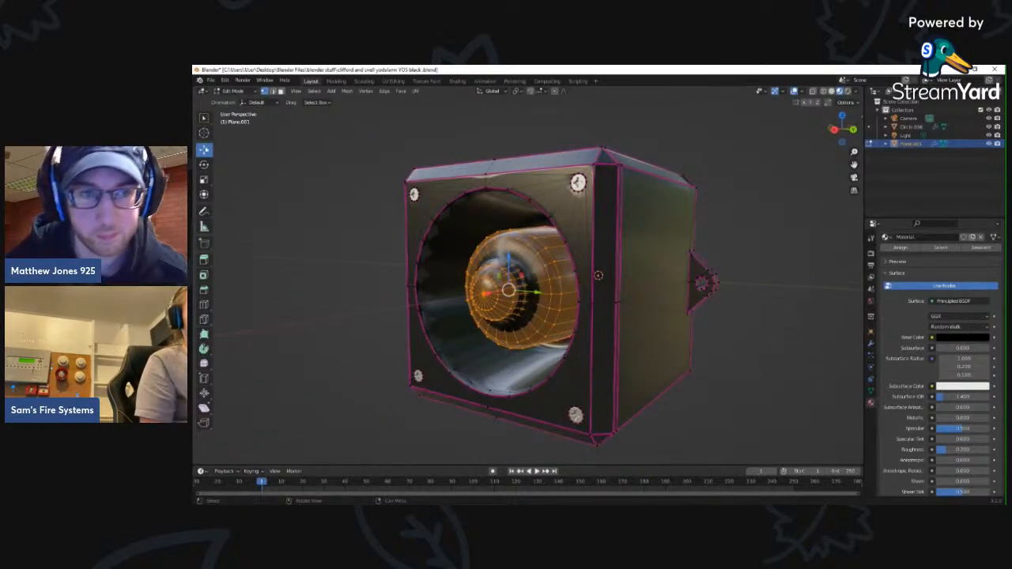
- Return the housing to Object Mode and clear the selection
left_click(230, 91)
left_click(234, 103)
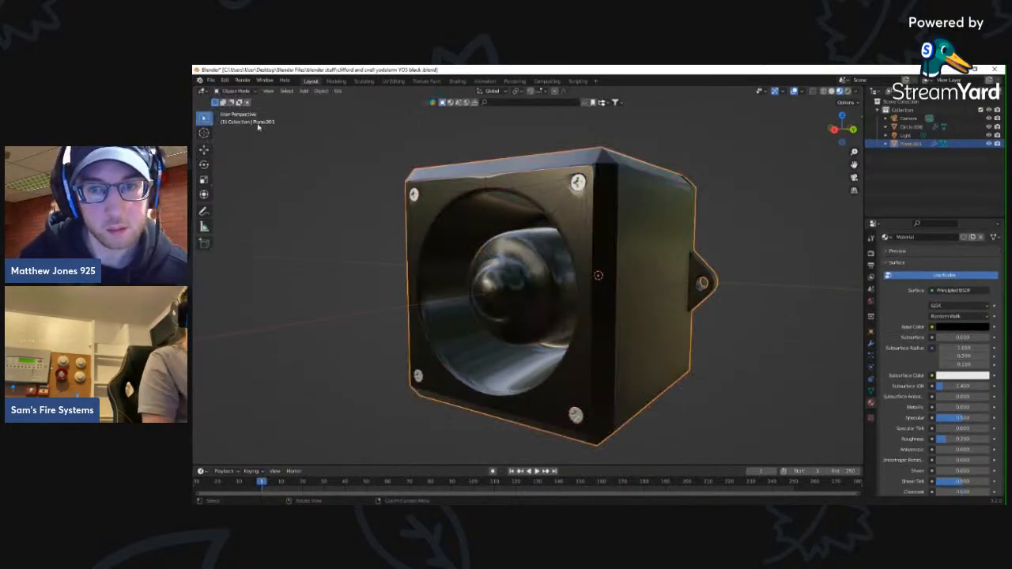
left_click(328, 213)
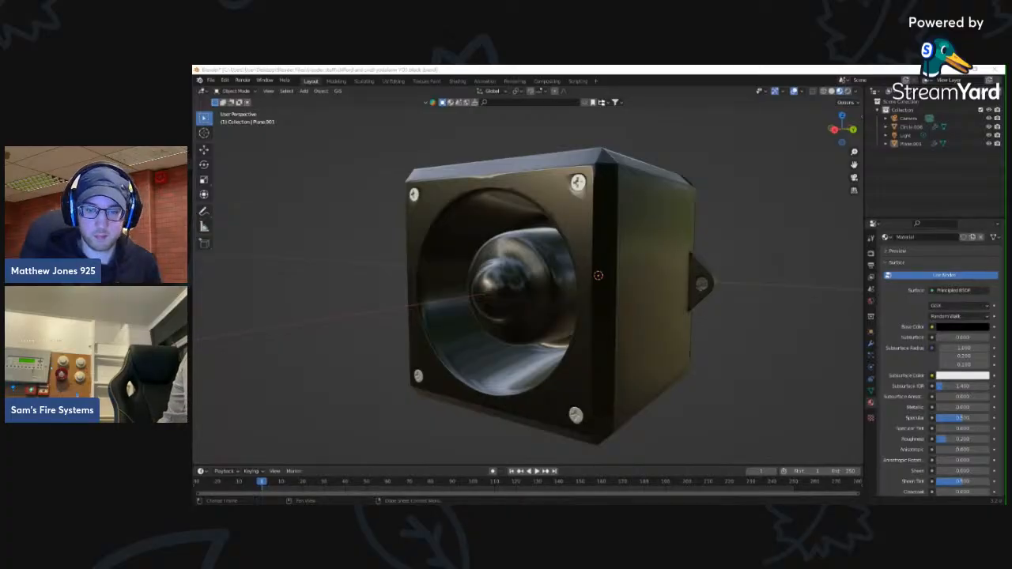
- Start opening another file and save the pending changes to the black Clifford and Snell Yodalarm YO5 file
scroll(528, 277, "down", 3)
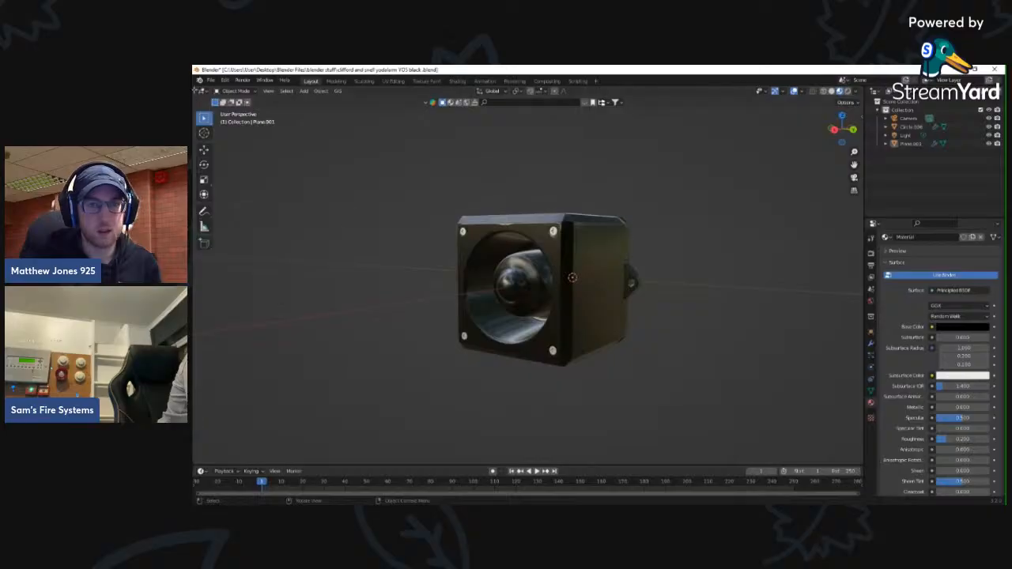
left_click(210, 80)
left_click(218, 98)
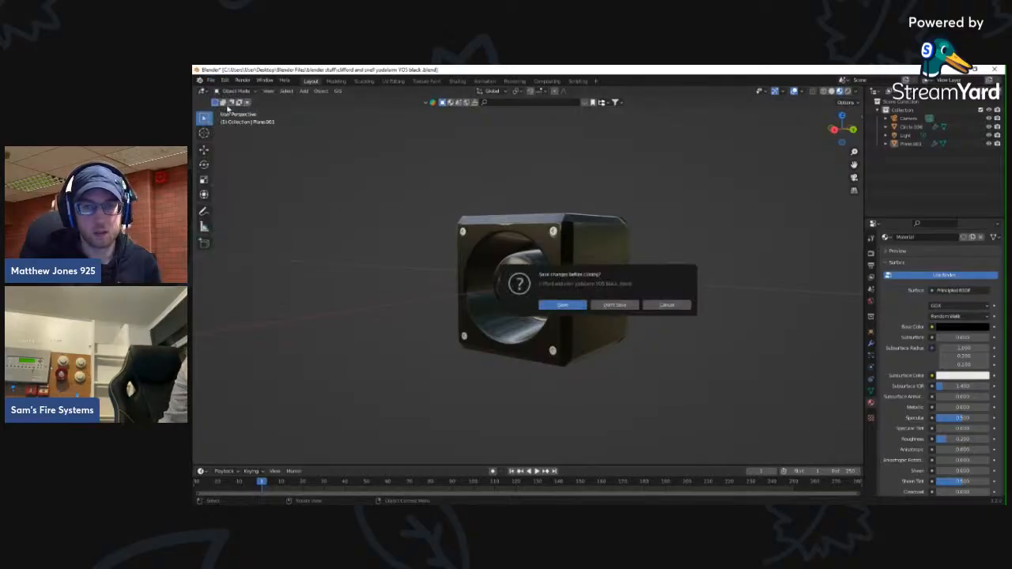
left_click(559, 304)
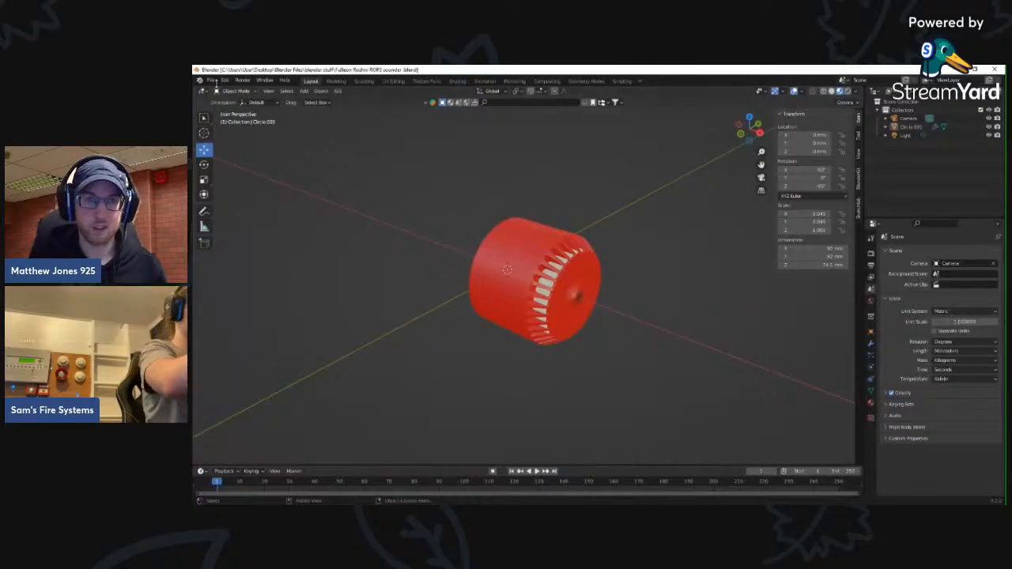
- Open the Chloride Gent Warbler file and examine the horn and box housing up close and from the front
left_click(210, 81)
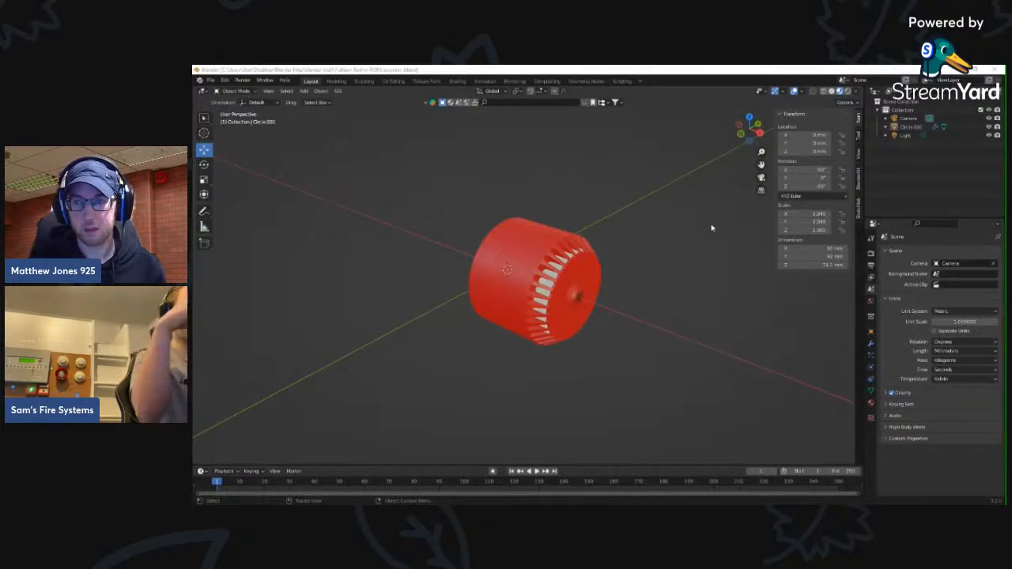
key("alt+Tab")
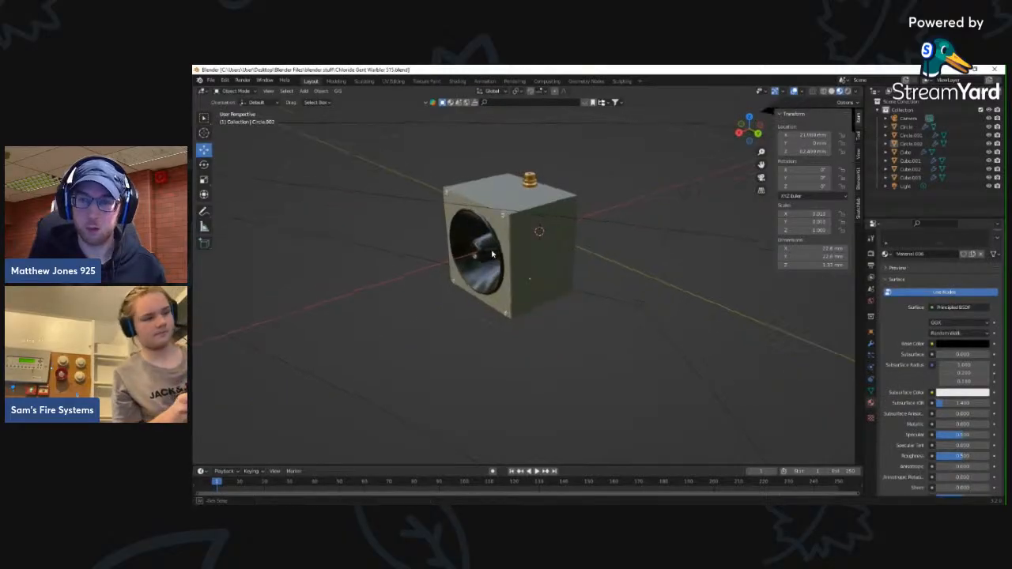
scroll(489, 252, "up", 5)
middle_click_drag(525, 288, 522, 266)
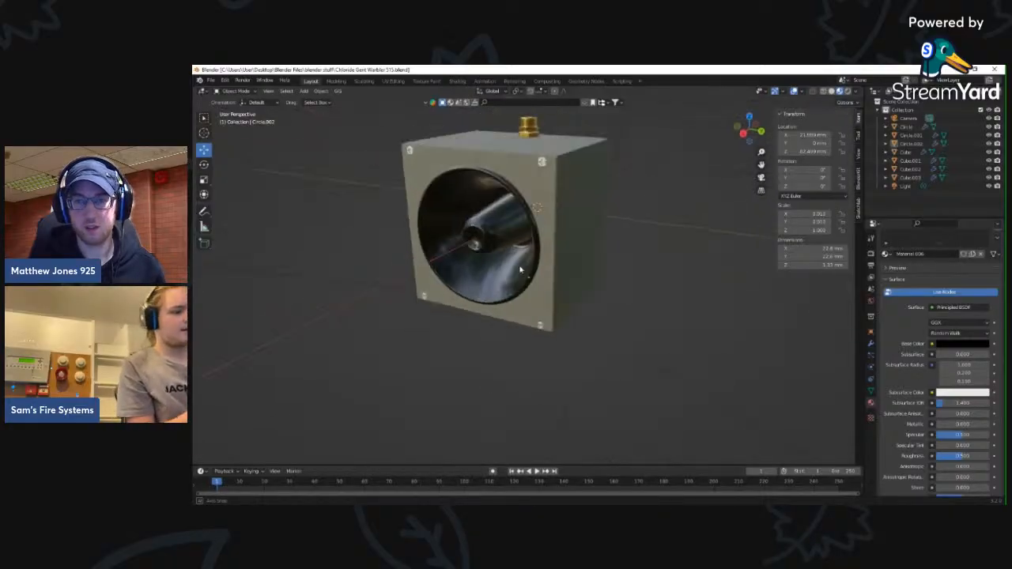
scroll(529, 264, "up", 7)
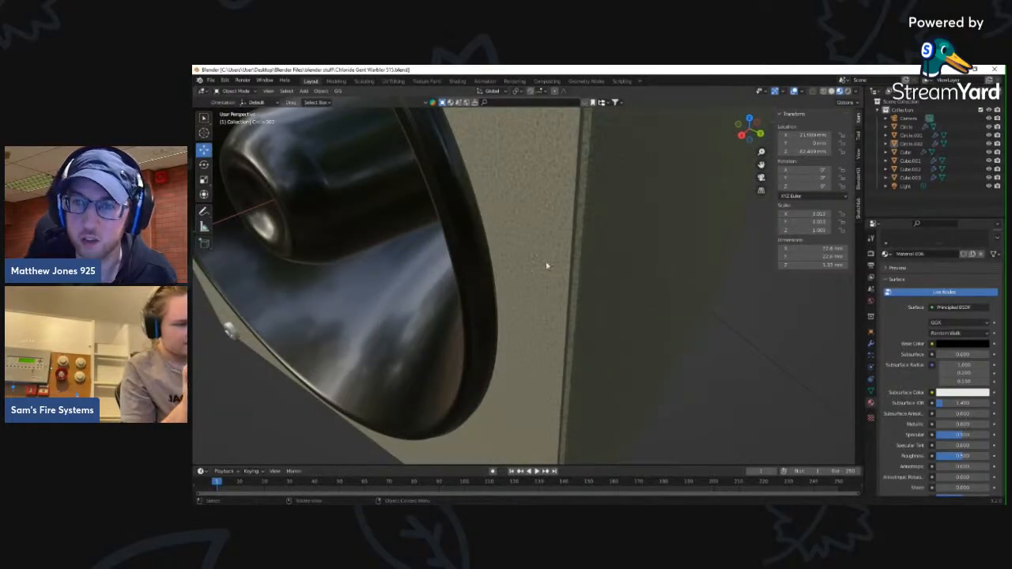
scroll(502, 273, "down", 5)
scroll(458, 259, "down", 3)
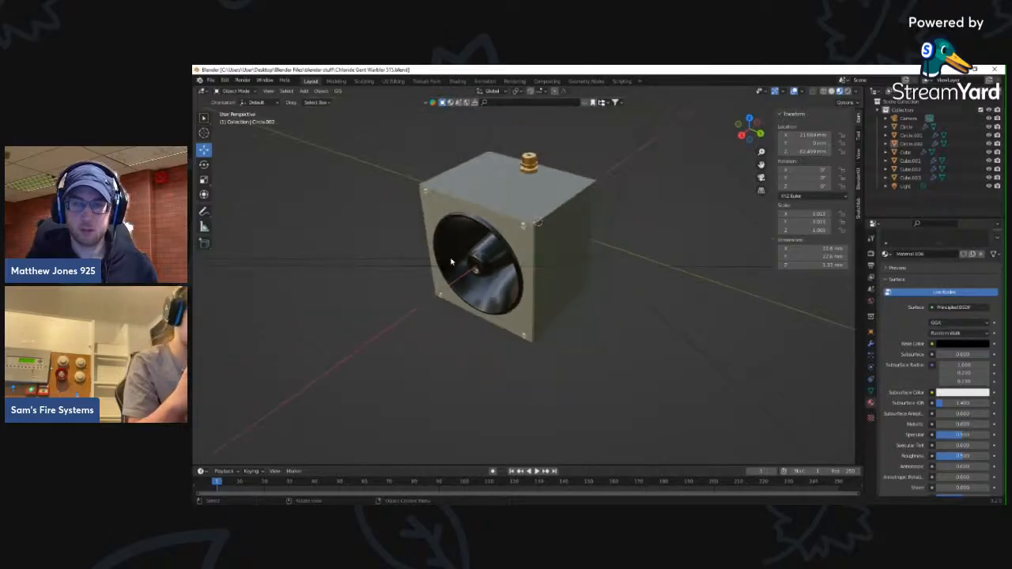
middle_click_drag(466, 263, 490, 267)
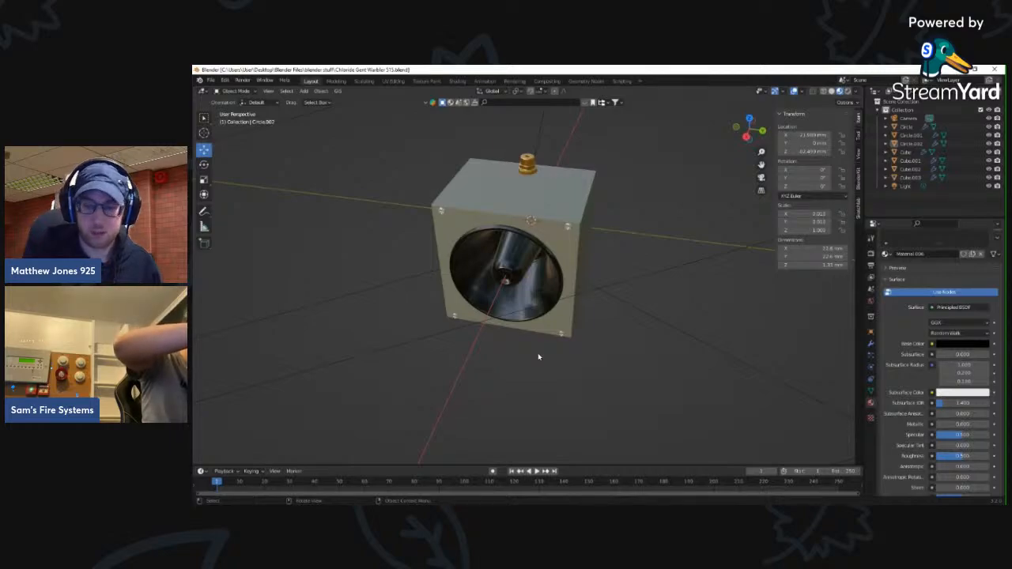
- Open the red Clifford and Snell Yodalarm YO5 file and display the model in Material Preview shading
left_click(211, 81)
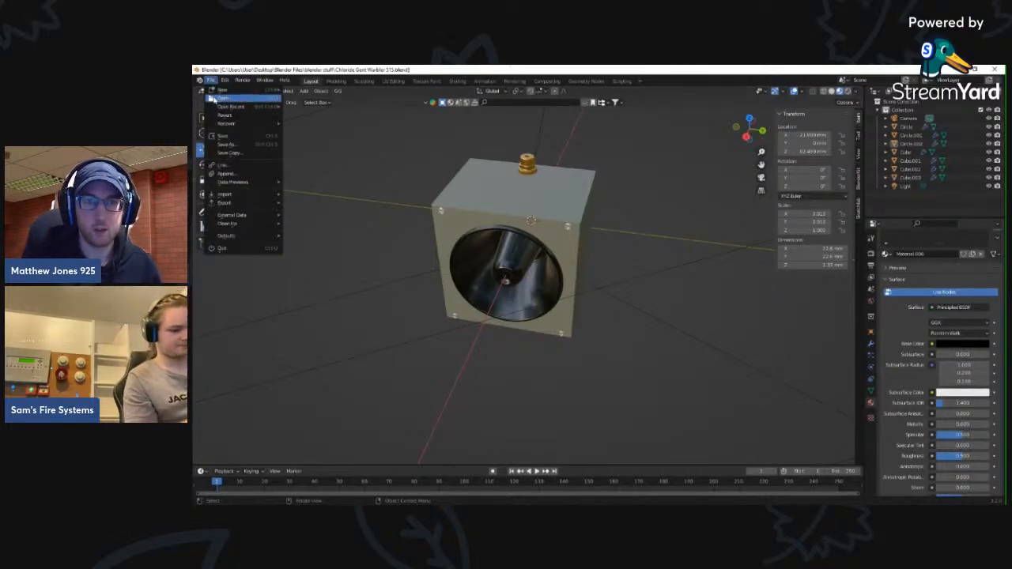
left_click(212, 98)
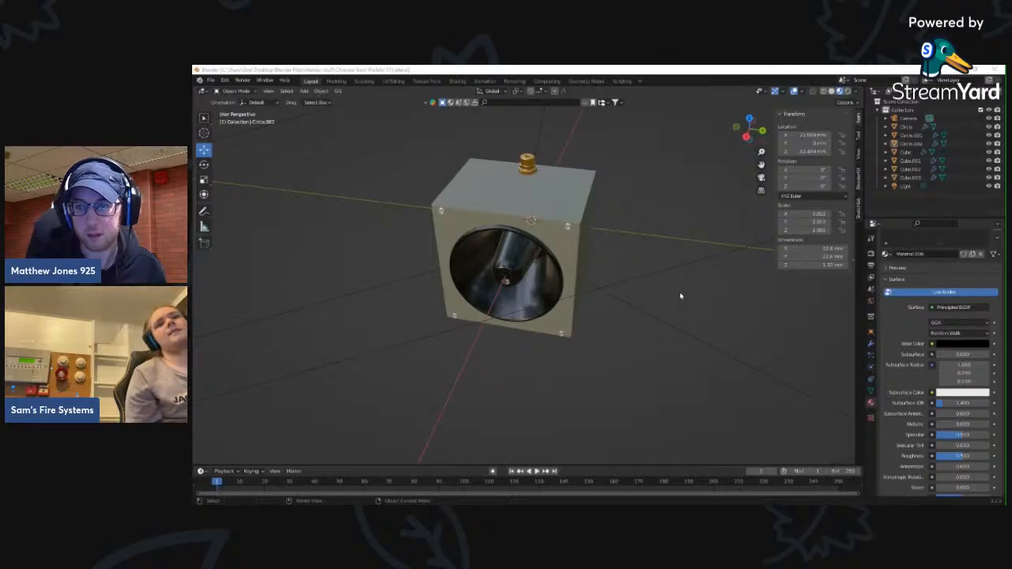
double_click(704, 226)
middle_click_drag(648, 255, 614, 255)
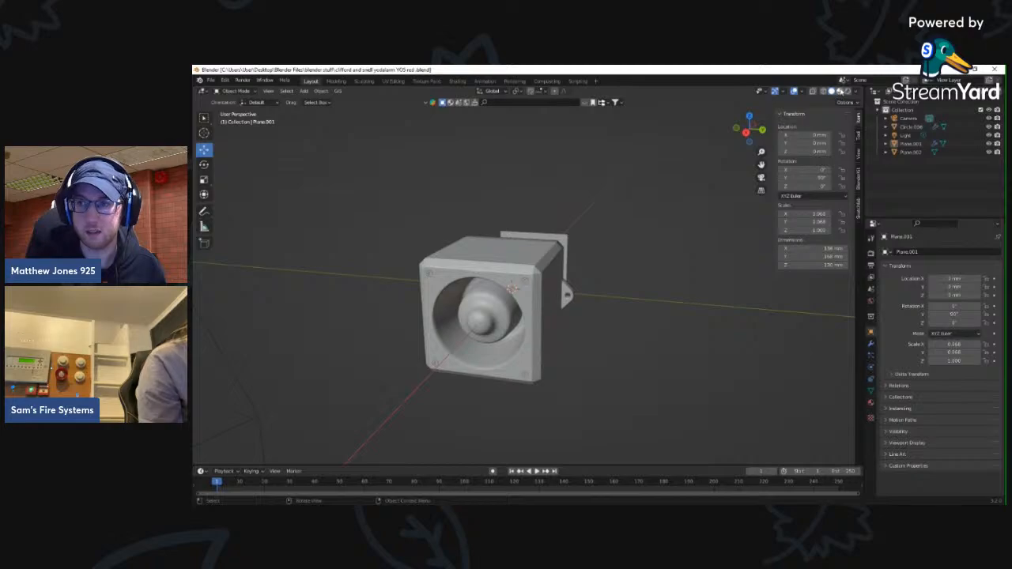
left_click(838, 91)
middle_click_drag(628, 250, 593, 264)
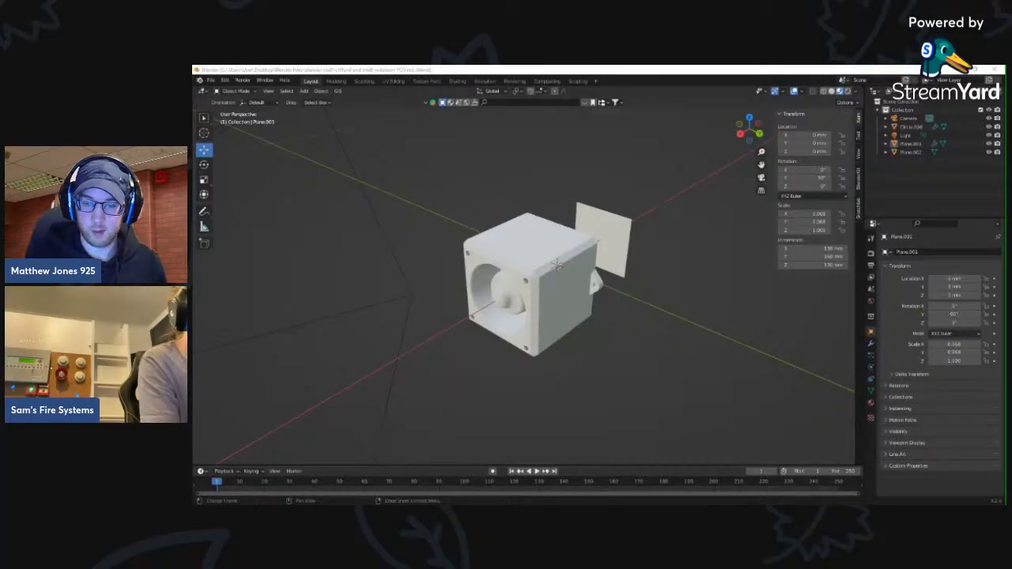
- Select the flat square plane behind the sounder, inspect it beside the housing, and clear the selection
left_click(613, 253)
mouse_move(633, 277)
middle_mouse_down()
mouse_move(588, 280)
mouse_move(641, 269)
middle_mouse_up()
scroll(641, 269, "up", 3)
left_click(474, 174)
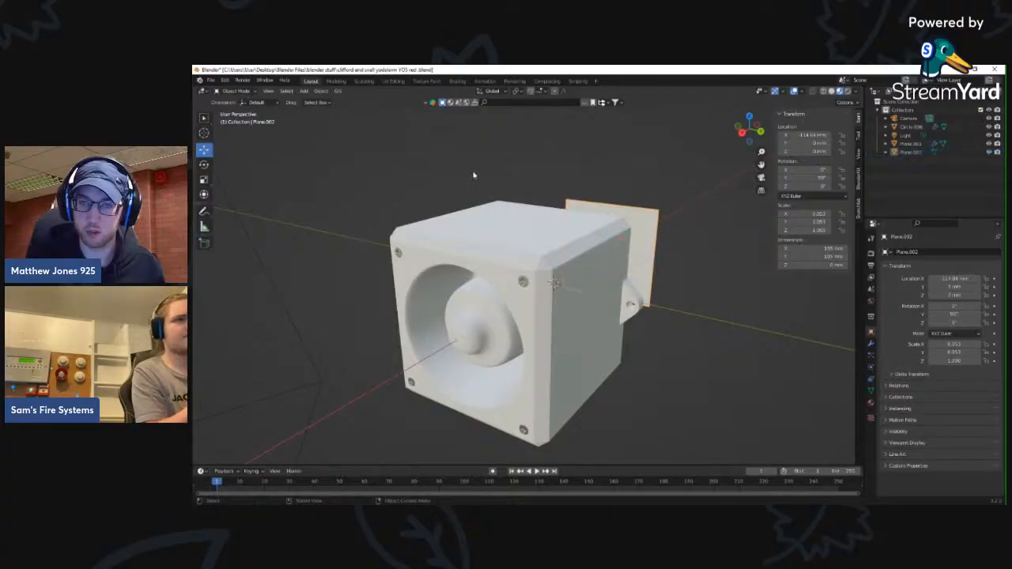
scroll(457, 227, "down", 3)
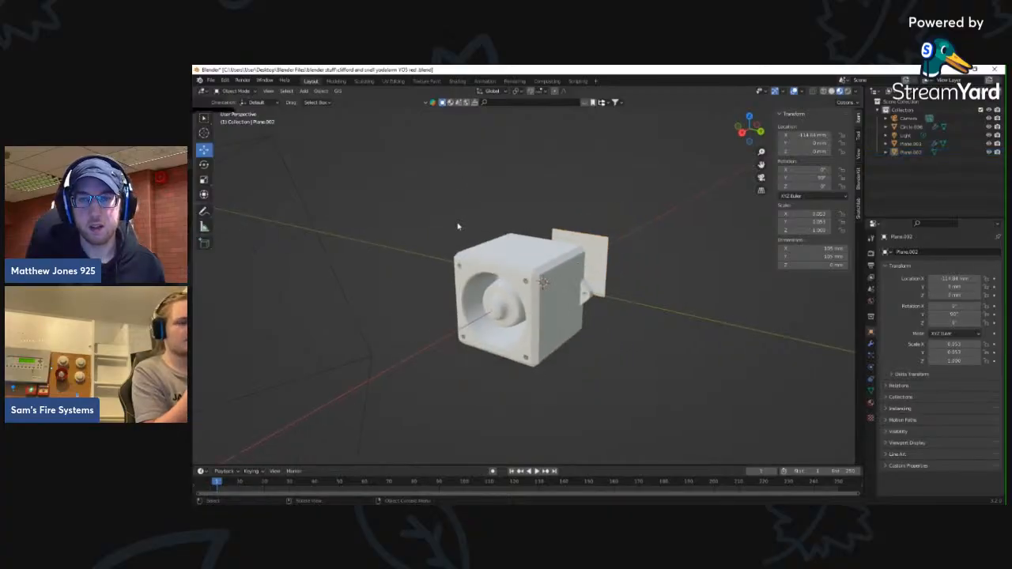
left_click(210, 79)
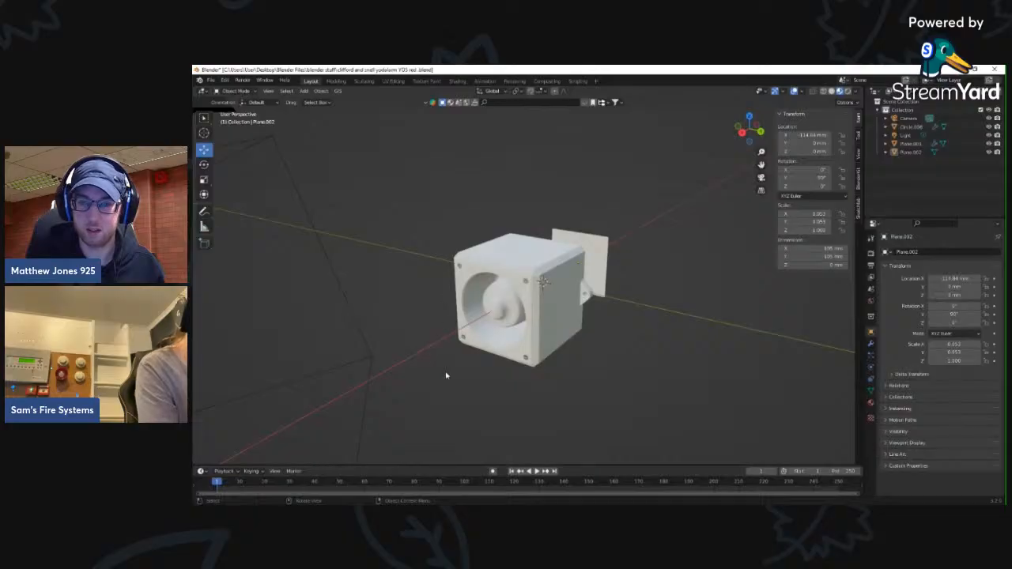
left_click(491, 511)
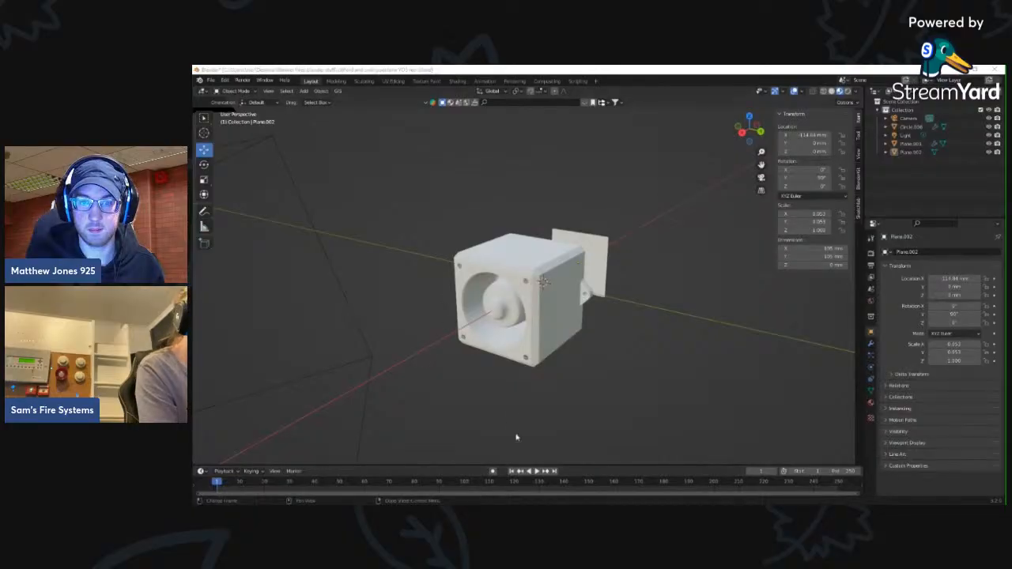
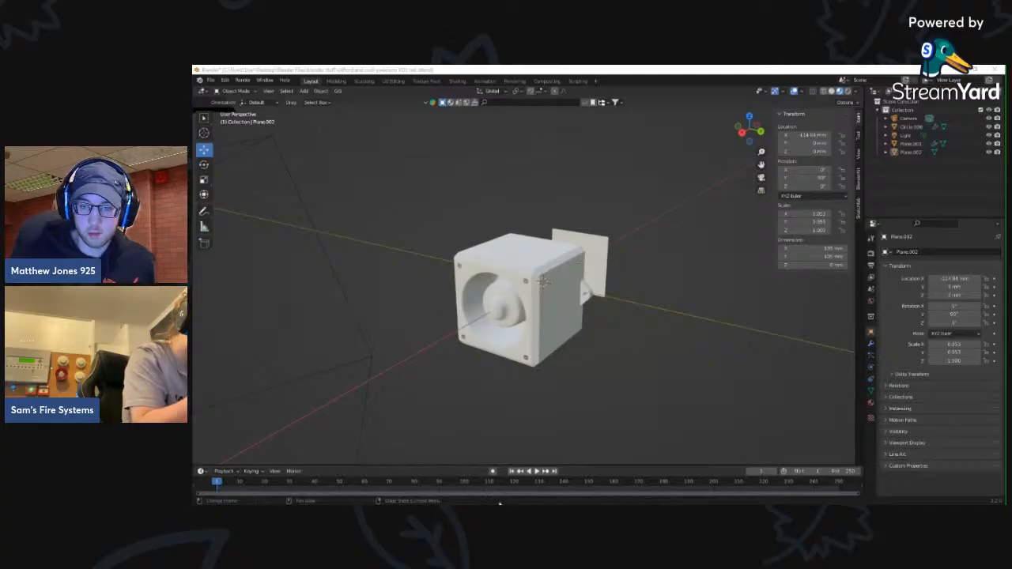
key("alt+Tab")
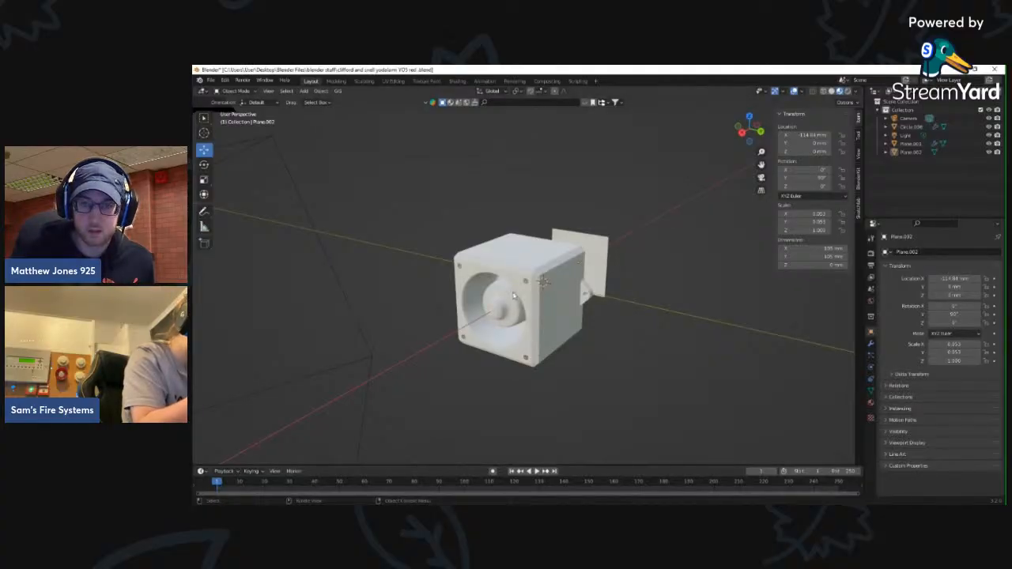
- Save the changes to the red Yodalarm YO5 file and open the Nittan 2KH2 detector file
left_click(211, 80)
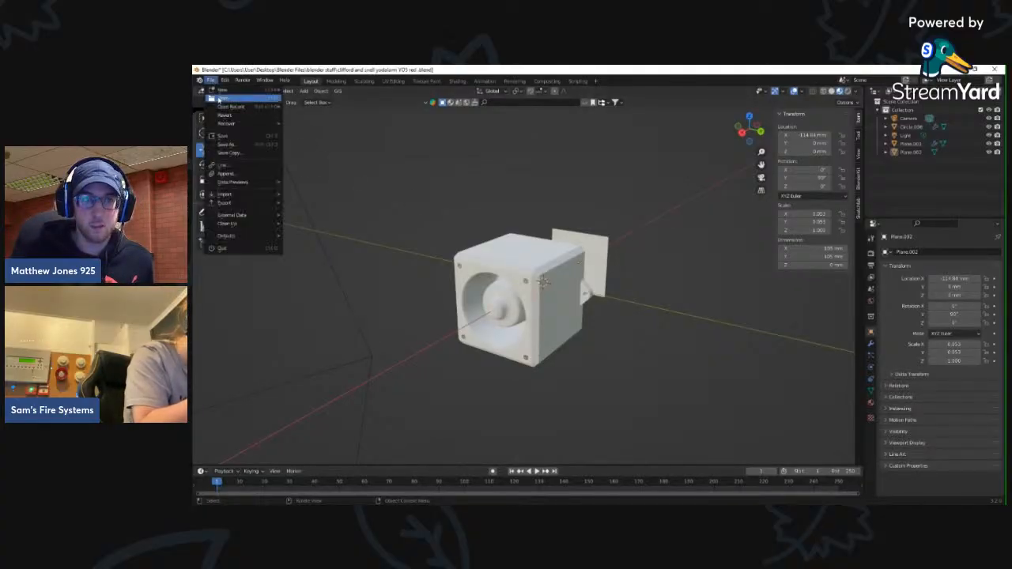
left_click(236, 115)
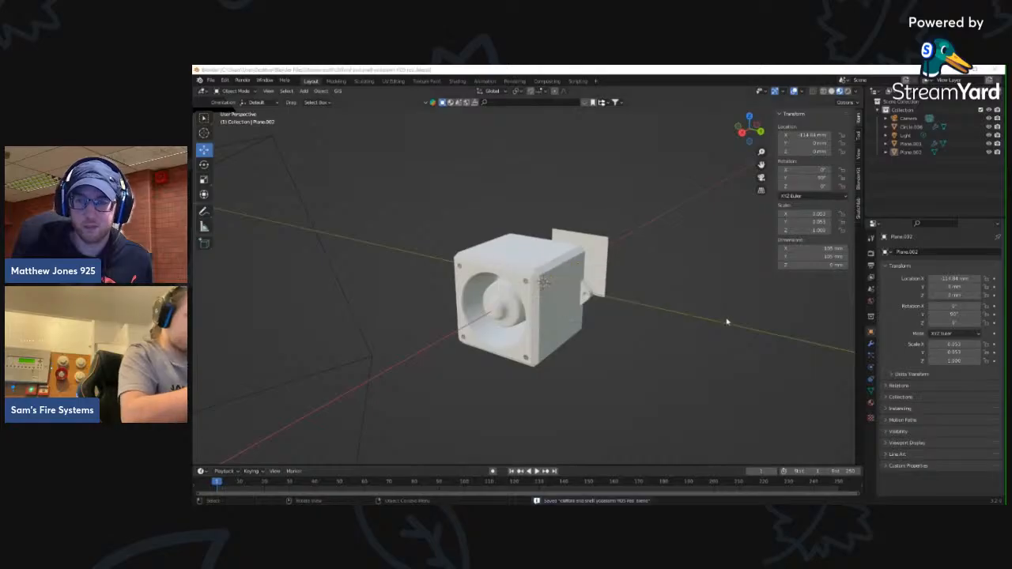
left_click(561, 308)
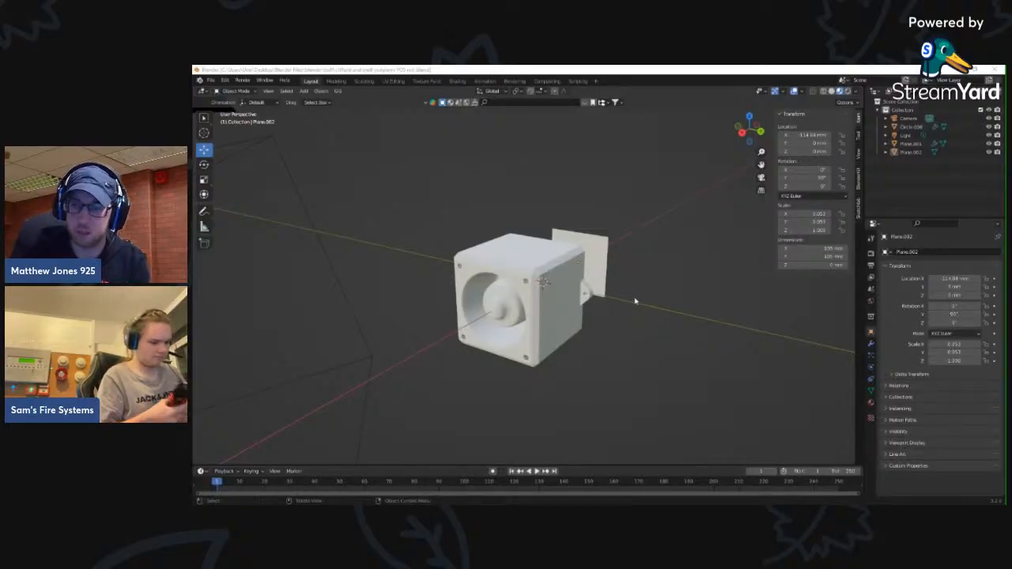
double_click(535, 260)
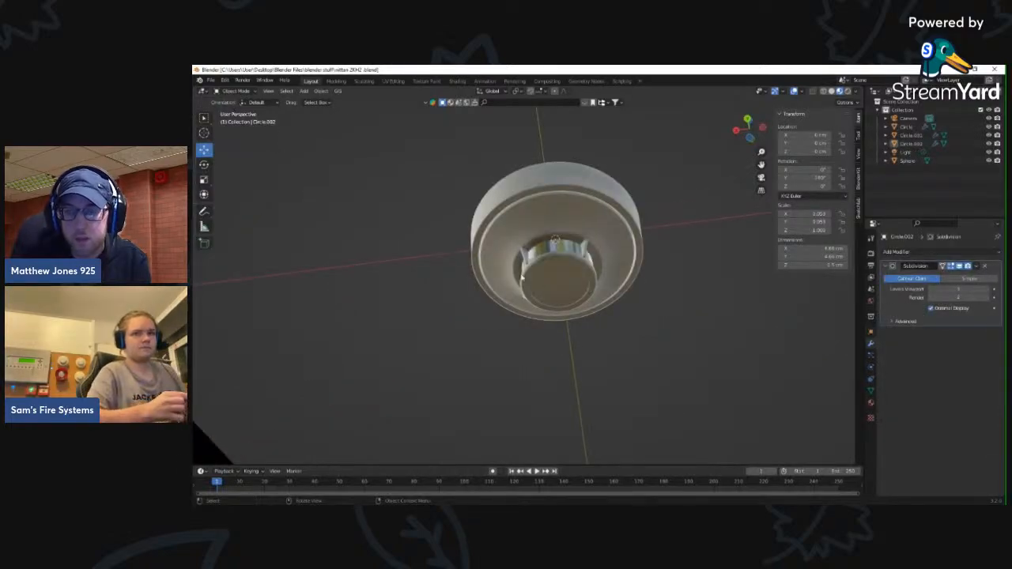
- Examine the Nittan 2KH2 detector from below, close up and at a distance, and start opening another file
mouse_move(518, 271)
middle_mouse_down()
mouse_move(397, 264)
mouse_move(498, 287)
mouse_move(477, 230)
mouse_move(524, 306)
mouse_move(522, 377)
mouse_move(574, 308)
mouse_move(565, 343)
mouse_move(533, 292)
mouse_move(552, 243)
mouse_move(542, 216)
mouse_move(527, 282)
middle_mouse_up()
scroll(498, 288, "up", 3)
scroll(546, 271, "down", 2)
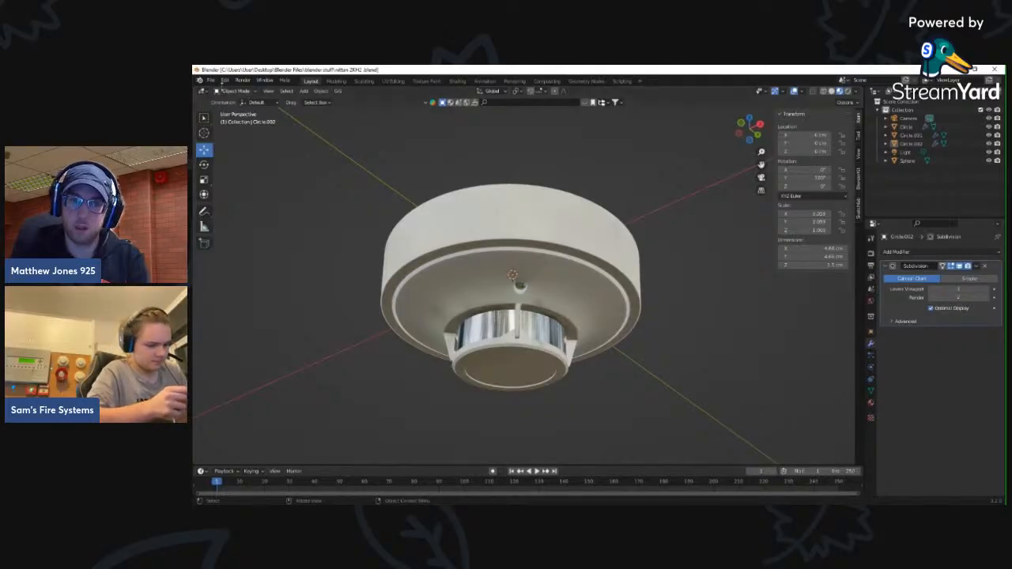
left_click(210, 81)
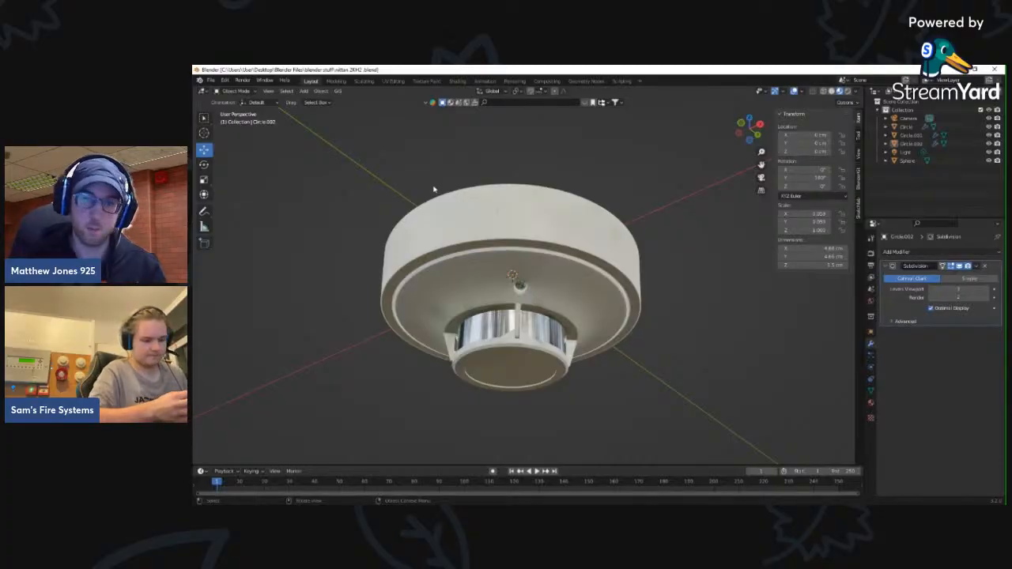
scroll(433, 189, "down", 4)
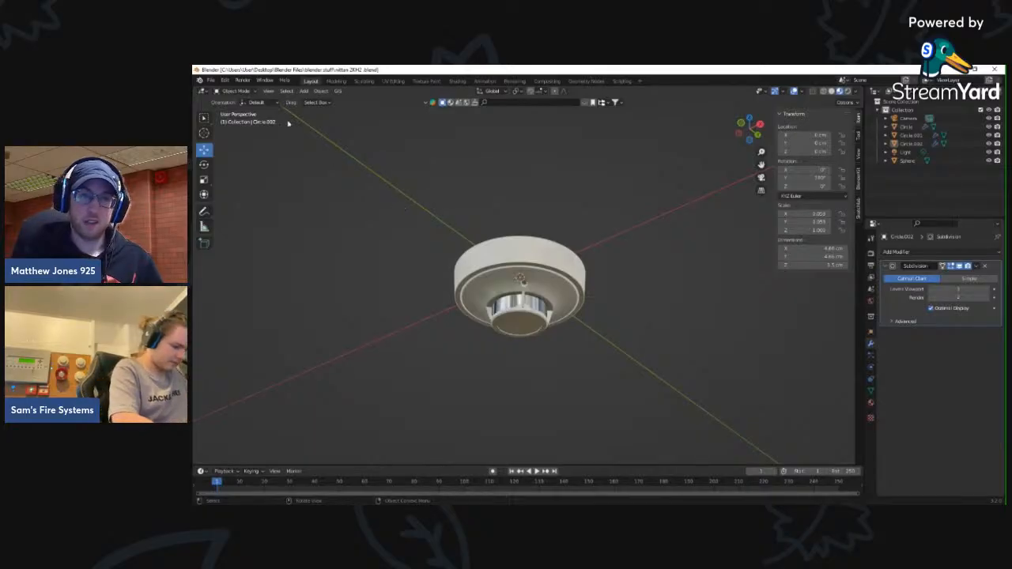
left_click(216, 82)
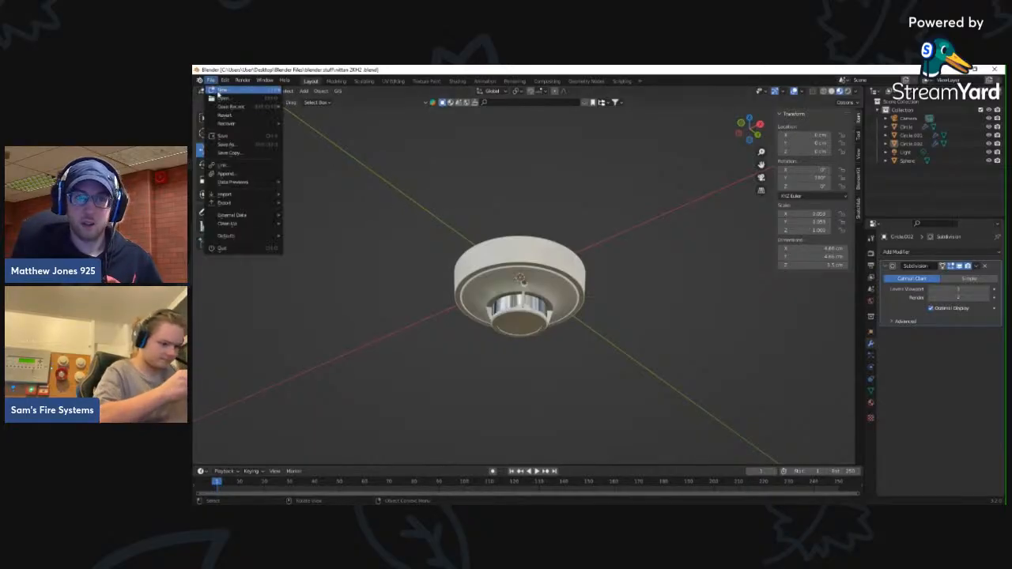
left_click(221, 99)
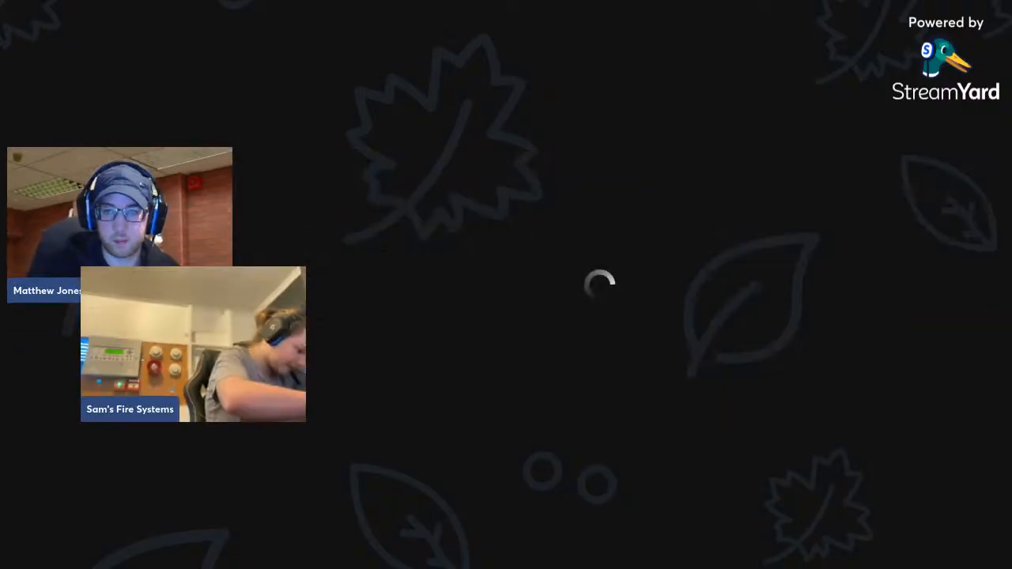
- Switch to Google Maps and look around the lift lobby and corridor in the Bradford Blood Donor Centre Street View
scroll(773, 261, "down", 5)
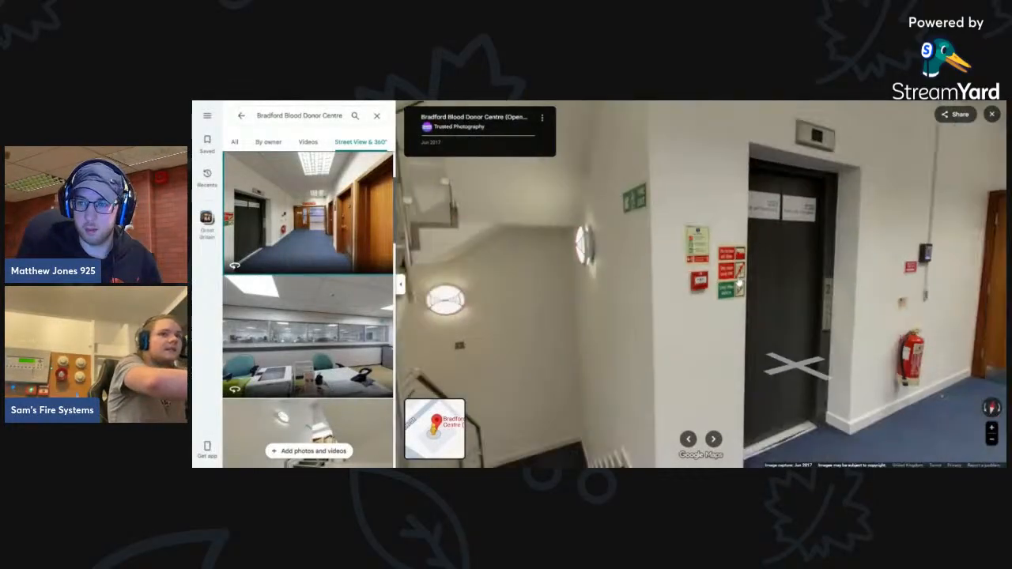
left_click_drag(760, 324, 629, 297)
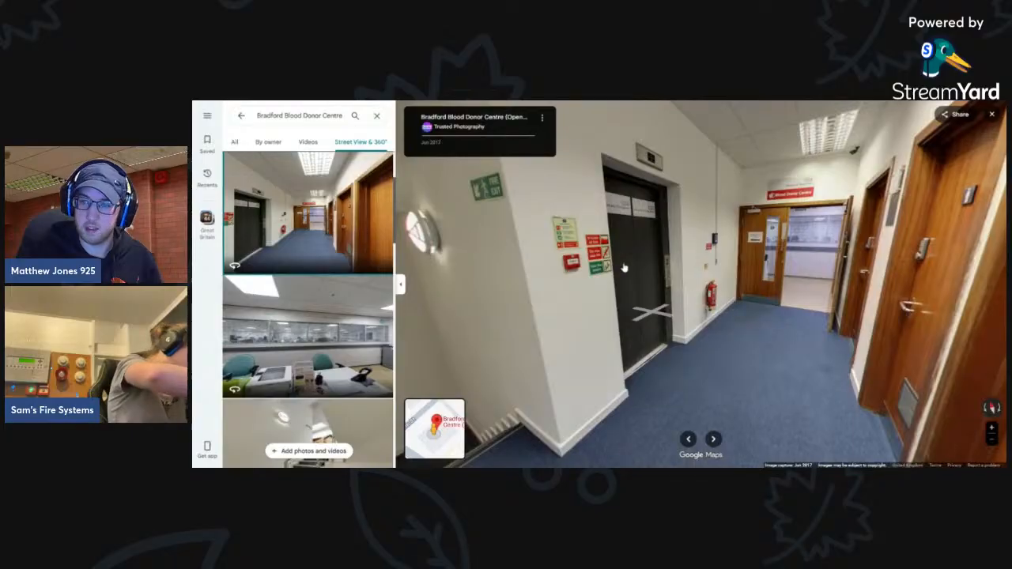
scroll(640, 262, "up", 3)
scroll(646, 259, "down", 3)
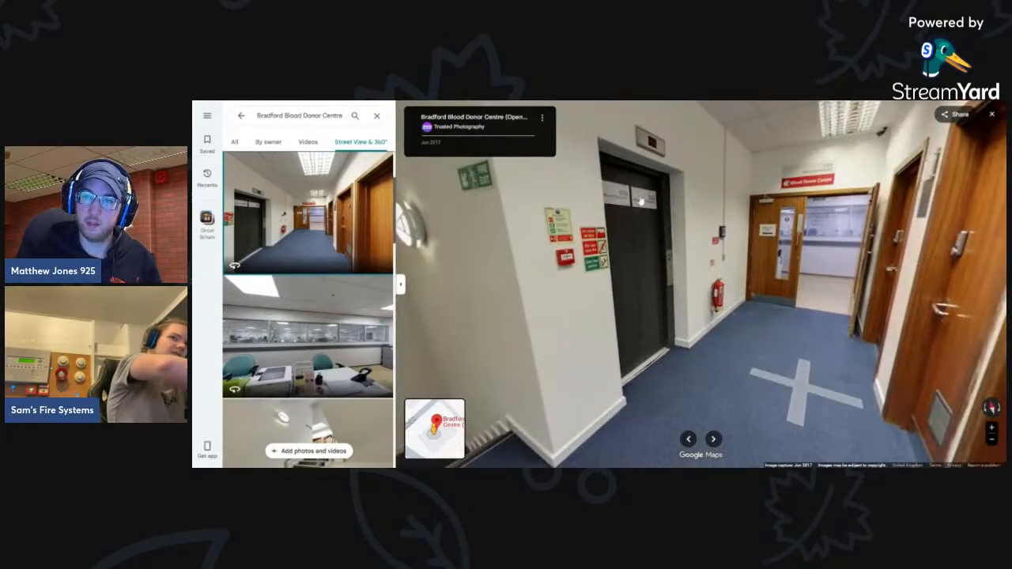
- Examine the fire signs and call point beside the lift and the wall devices near the Blood Donor Centre entrance
scroll(667, 258, "up", 3)
scroll(667, 258, "up", 2)
left_click_drag(716, 411, 664, 321)
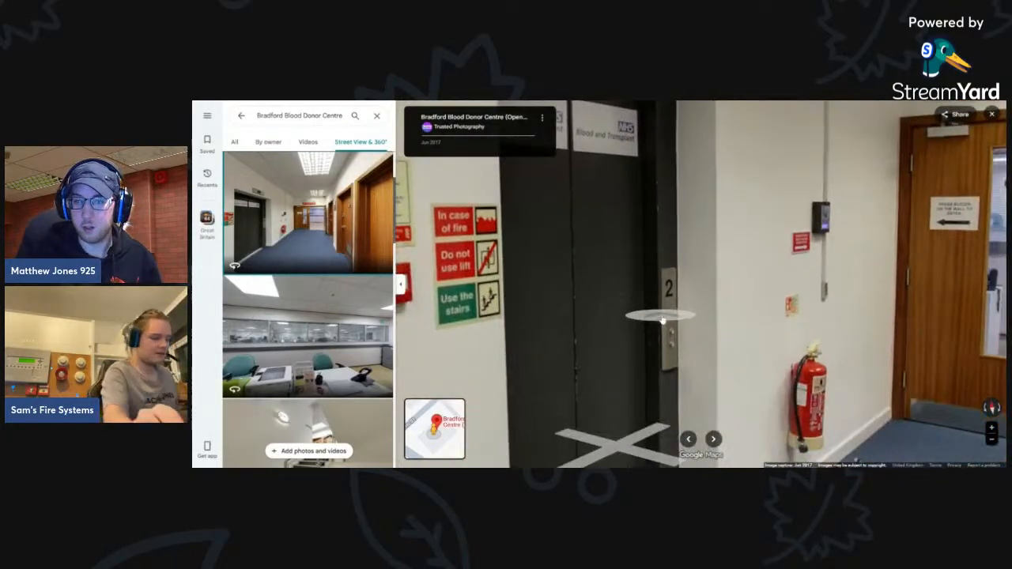
scroll(664, 320, "up", 3)
scroll(687, 330, "down", 4)
scroll(688, 331, "down", 2)
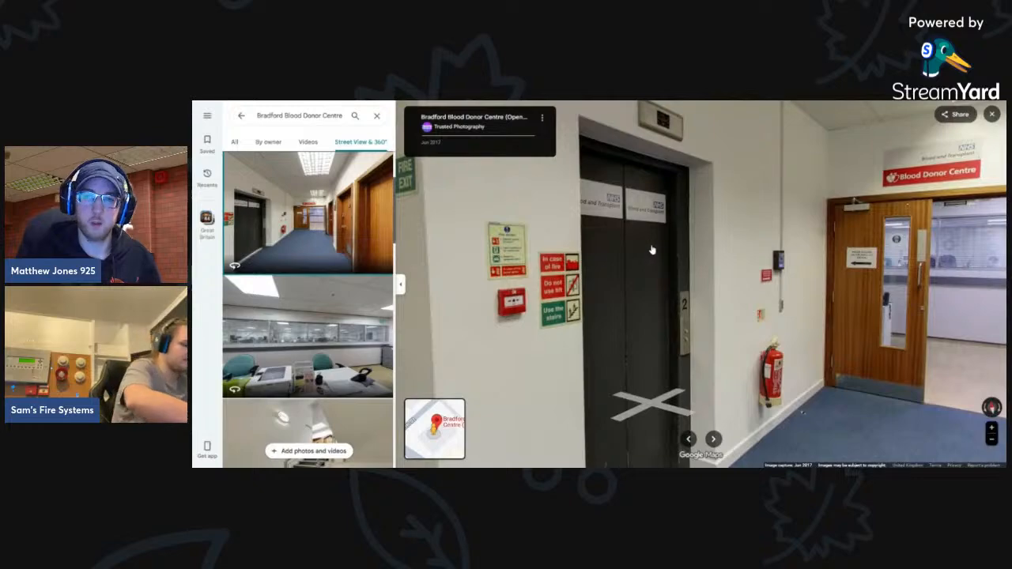
left_click_drag(676, 247, 630, 282)
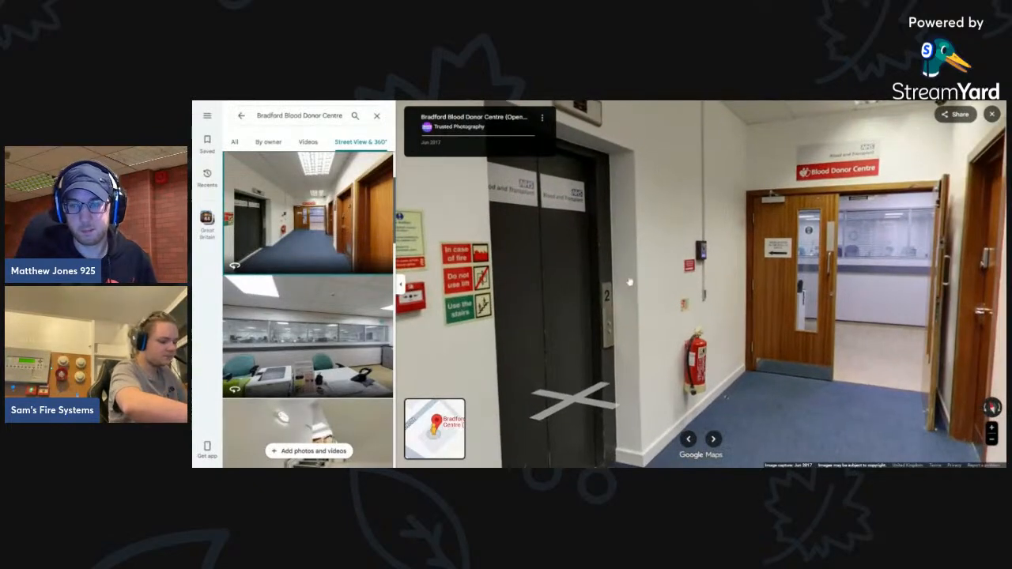
scroll(600, 320, "up", 3)
scroll(511, 271, "down", 3)
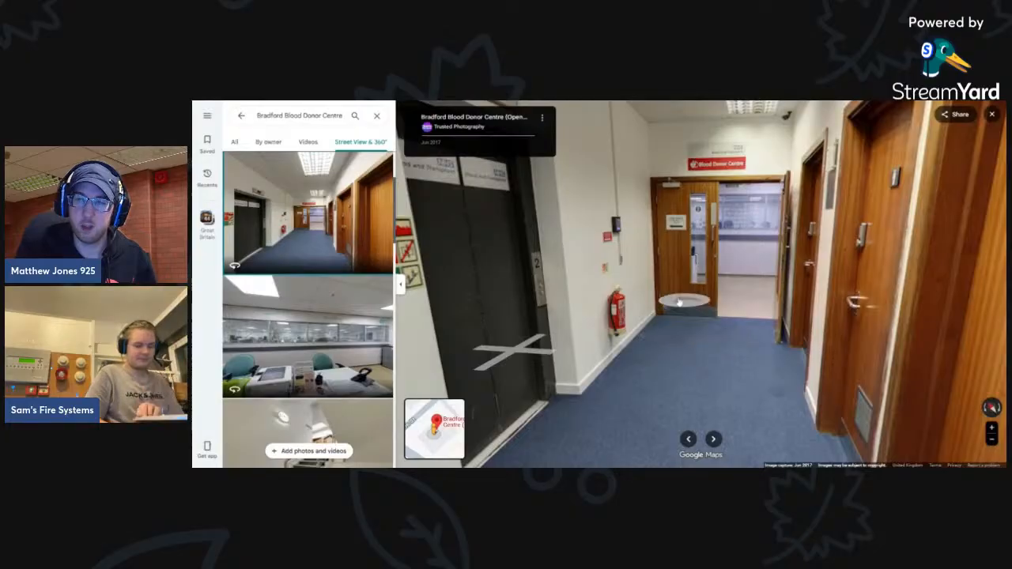
- Look around the lift and corridor and move along towards the Blood Donor Centre entrance
scroll(490, 320, "up", 3)
scroll(647, 285, "down", 3)
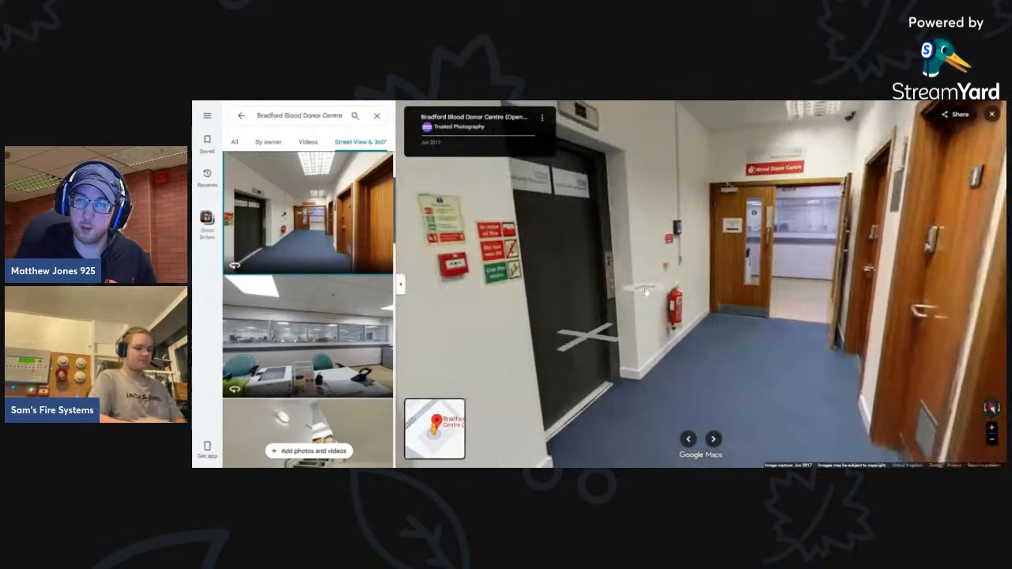
left_click_drag(783, 181, 744, 283)
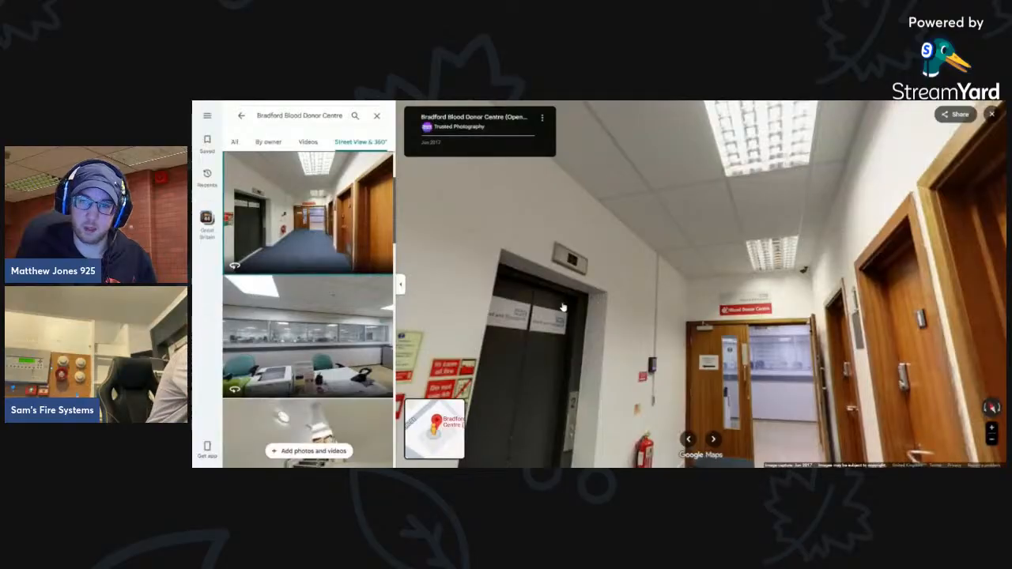
left_click_drag(643, 266, 808, 336)
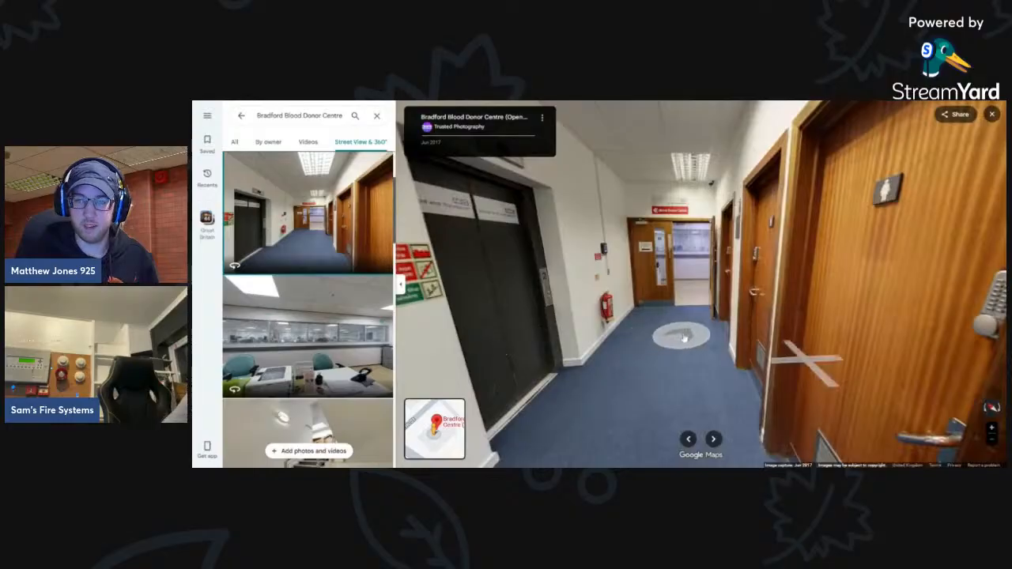
left_click(664, 329)
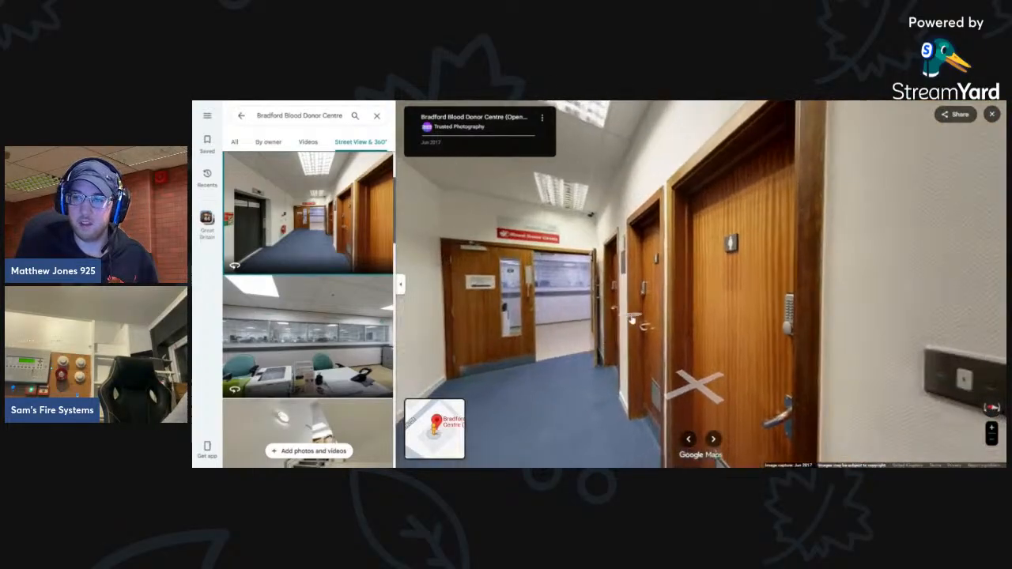
- Examine the red sounder on the corridor ceiling up close and together with its surroundings
scroll(795, 281, "up", 5)
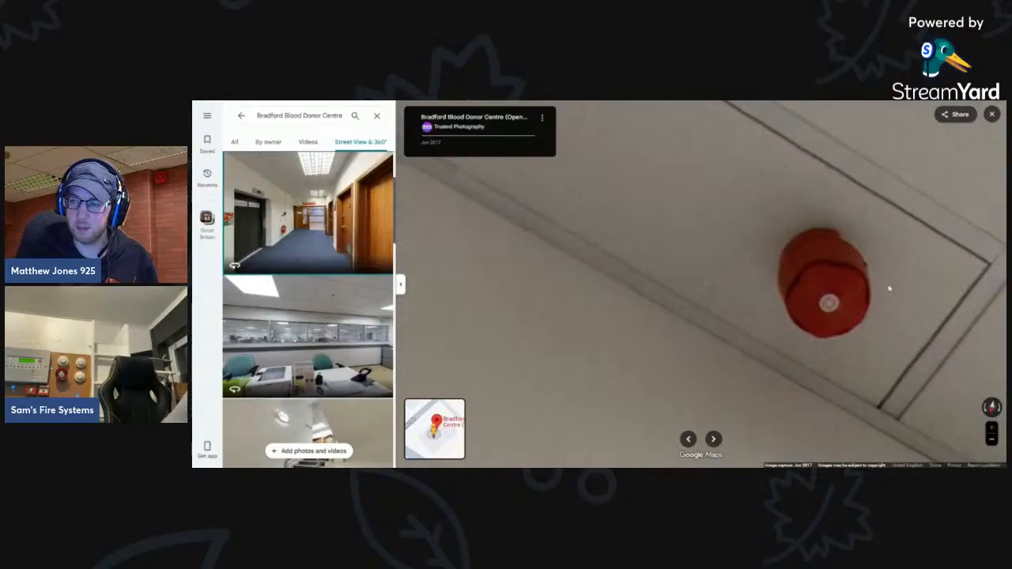
scroll(834, 261, "down", 5)
left_click_drag(834, 261, 704, 291)
scroll(646, 260, "down", 3)
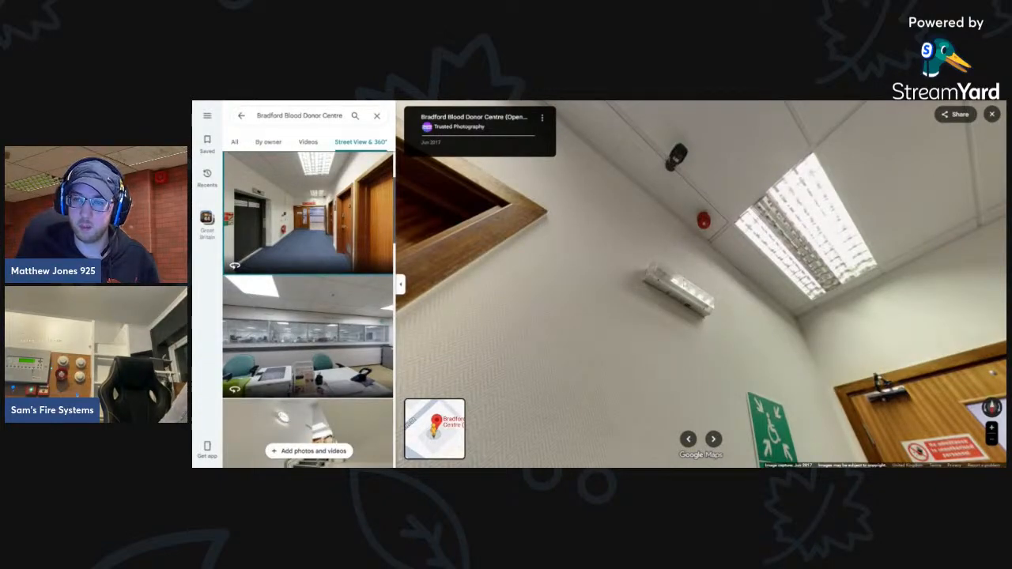
- Examine the emergency light on the corridor wall and the label on its underside at several magnifications
scroll(677, 336, "up", 4)
scroll(678, 336, "down", 2)
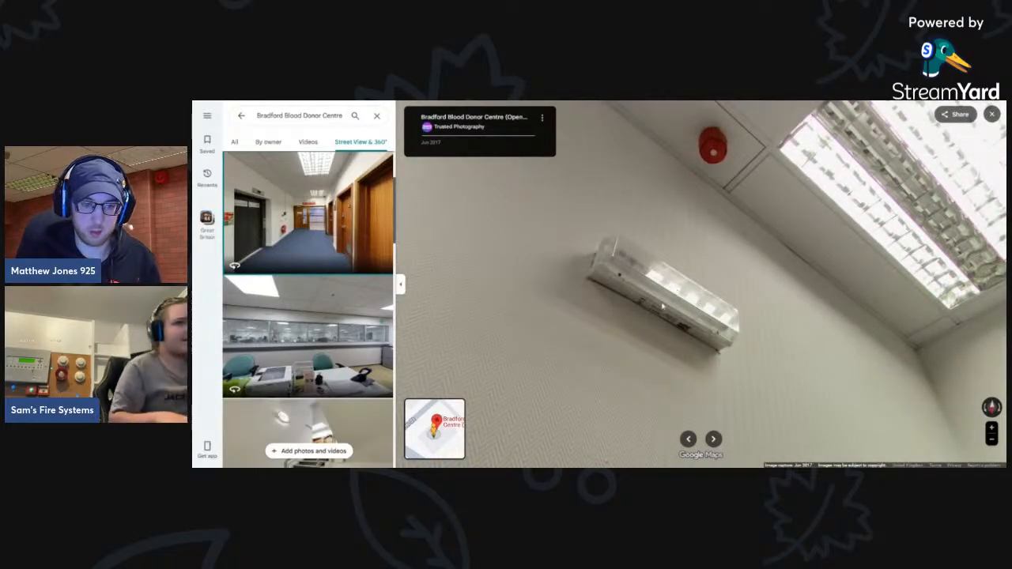
scroll(674, 318, "down", 3)
scroll(674, 319, "up", 3)
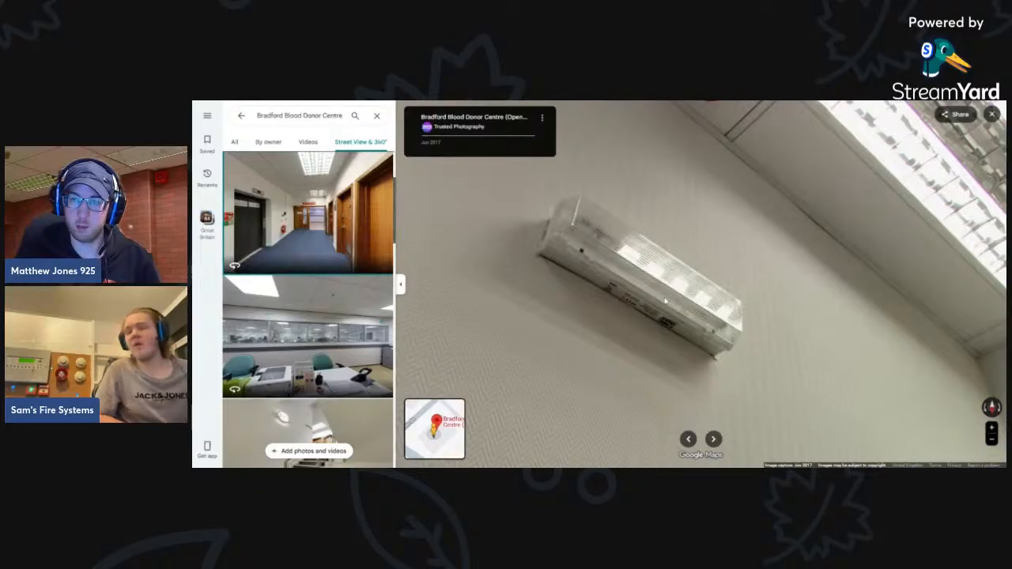
scroll(655, 322, "down", 3)
scroll(656, 322, "up", 5)
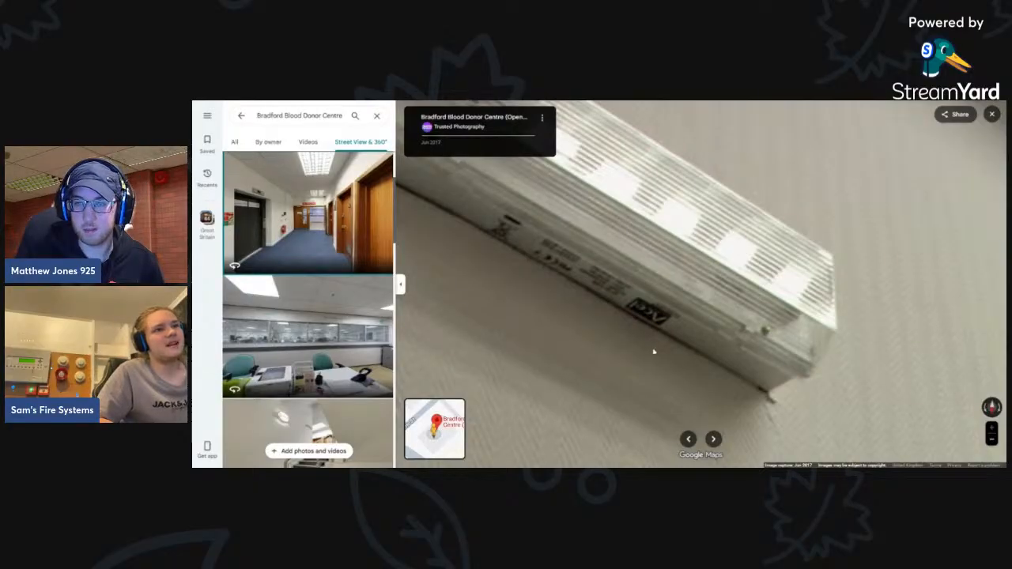
scroll(657, 356, "down", 5)
scroll(658, 356, "up", 5)
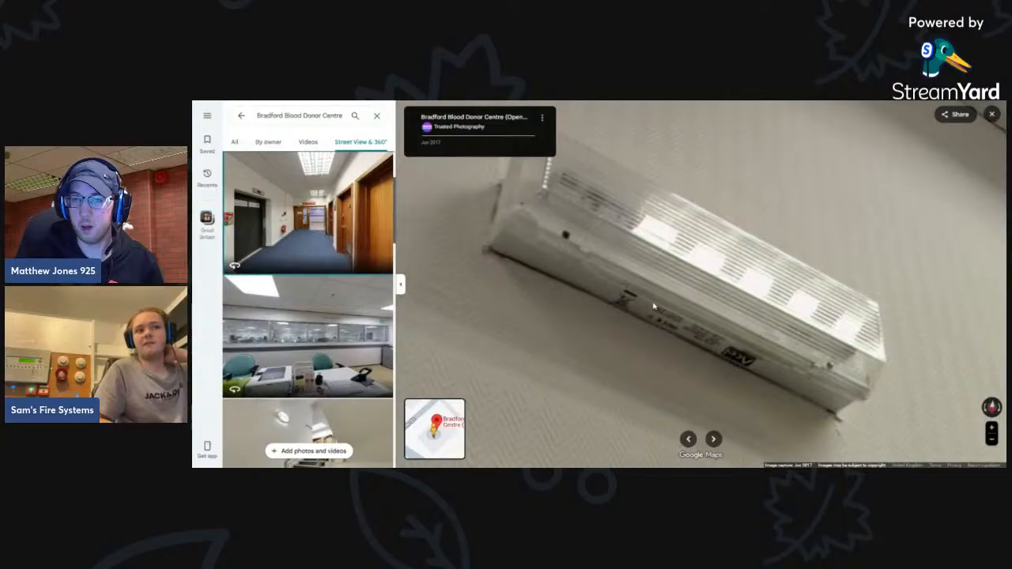
scroll(648, 301, "down", 5)
scroll(658, 294, "up", 5)
scroll(691, 293, "down", 5)
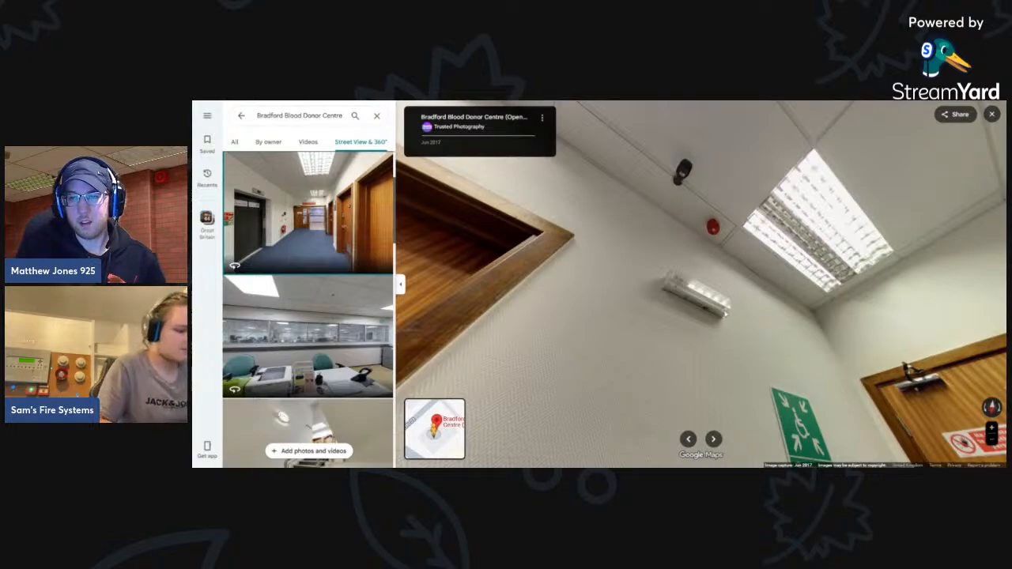
- Turn to the staircase beside the lift and move down it to the ground-floor lobby
left_click_drag(741, 318, 482, 217)
left_click_drag(877, 419, 686, 340)
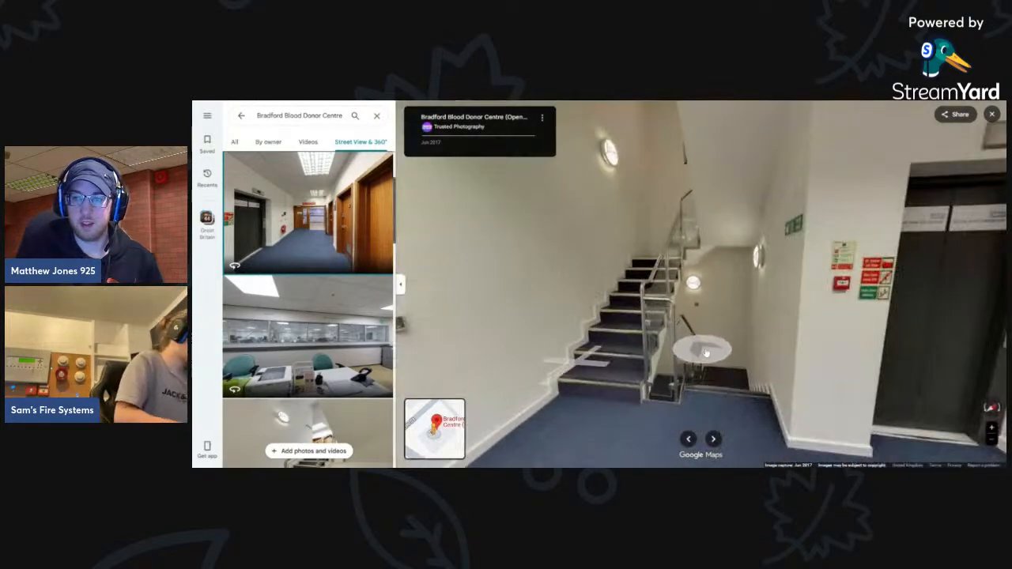
left_click(697, 364)
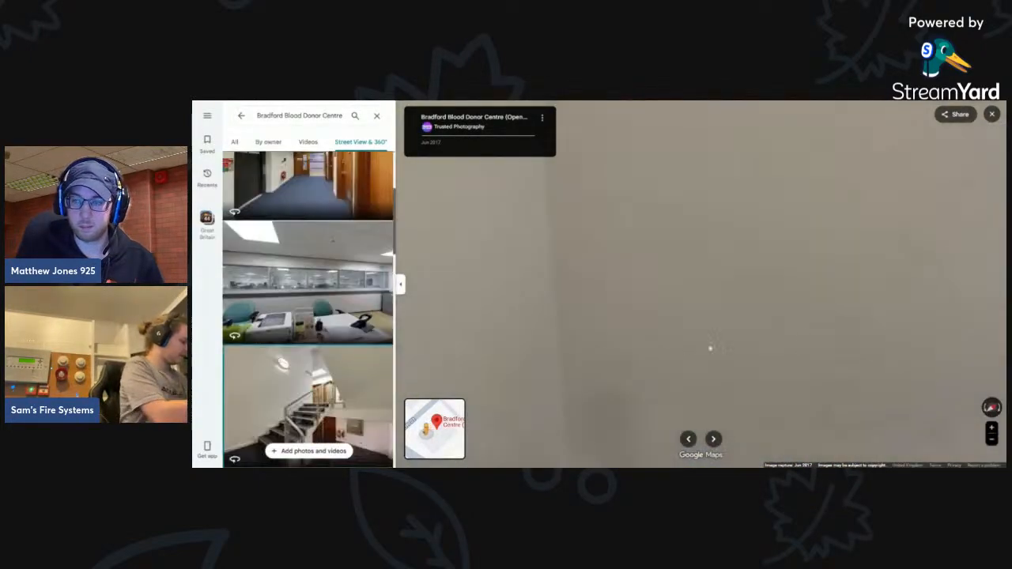
left_click_drag(630, 337, 418, 328)
left_click(754, 346)
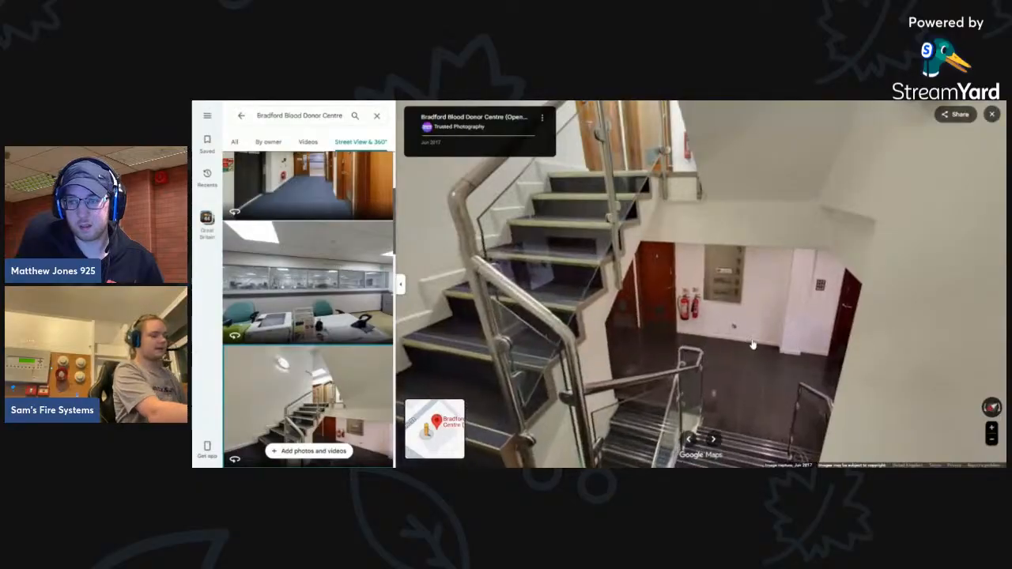
left_click(693, 371)
- Examine the red sounder above the floor directory board and look along the ground-floor corridor ceiling
left_click(723, 254)
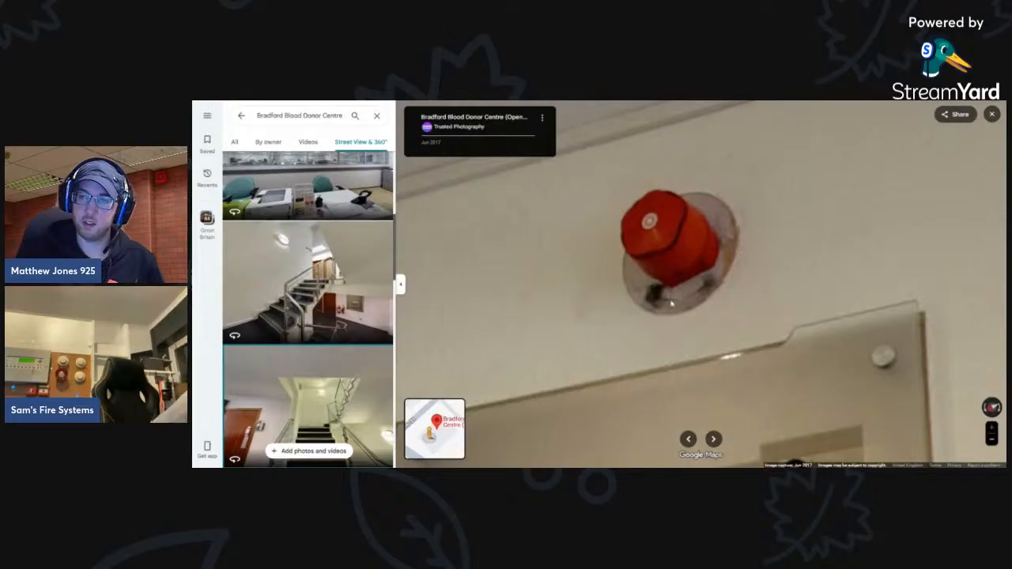
scroll(752, 235, "down", 5)
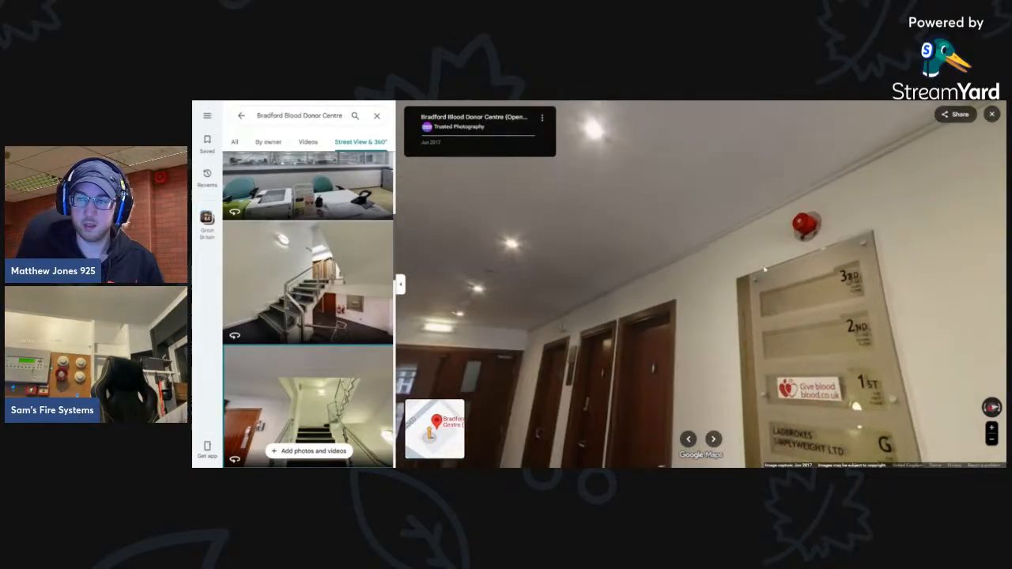
scroll(862, 240, "up", 1)
left_click_drag(863, 240, 695, 300)
scroll(695, 300, "down", 4)
left_click_drag(470, 296, 742, 280)
scroll(672, 294, "up", 4)
scroll(660, 329, "down", 4)
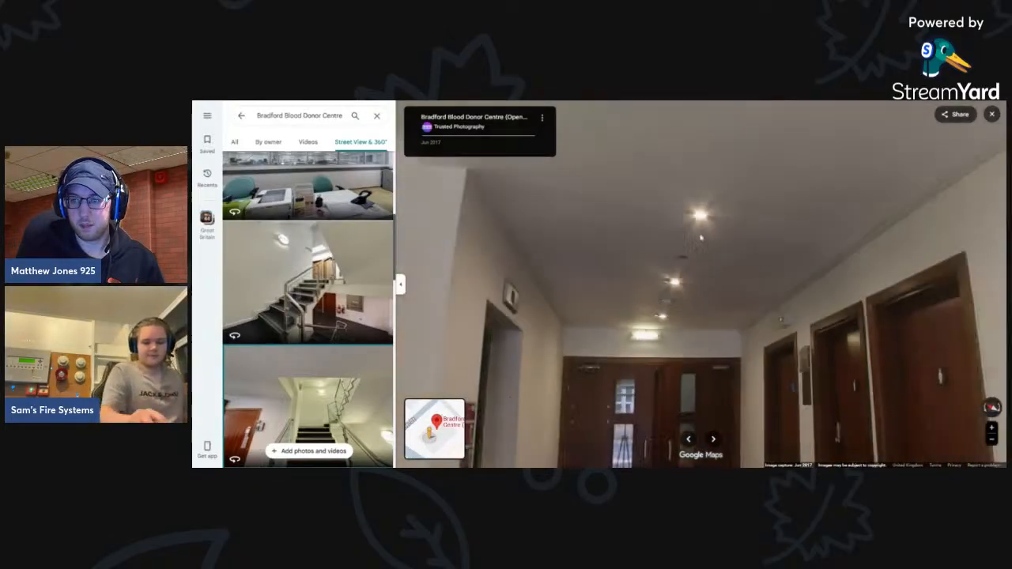
- Examine the smoke detector on the ground-floor lobby ceiling up close
left_click_drag(671, 198, 651, 317)
scroll(688, 273, "up", 3)
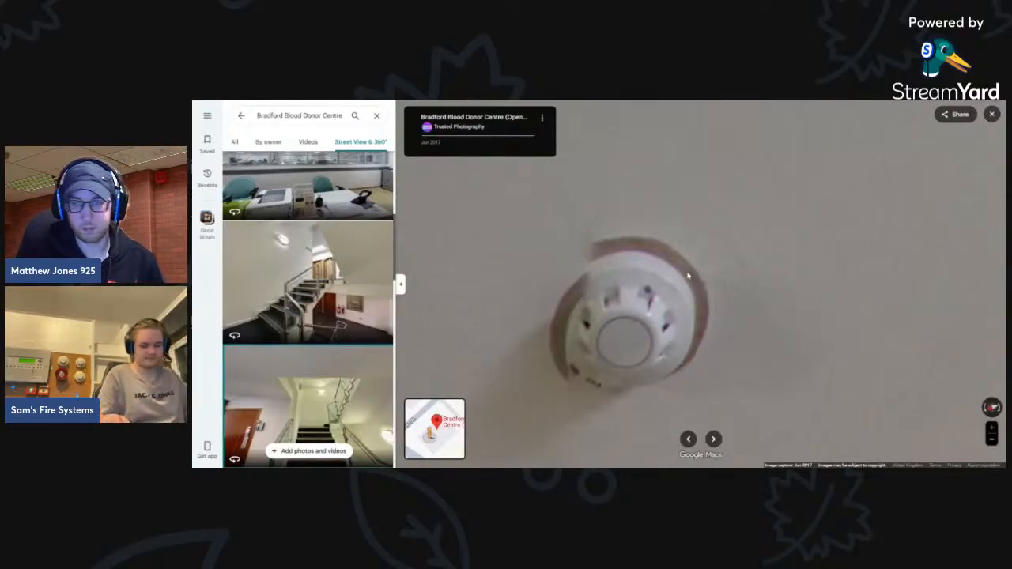
scroll(687, 275, "down", 3)
left_click_drag(731, 399, 644, 249)
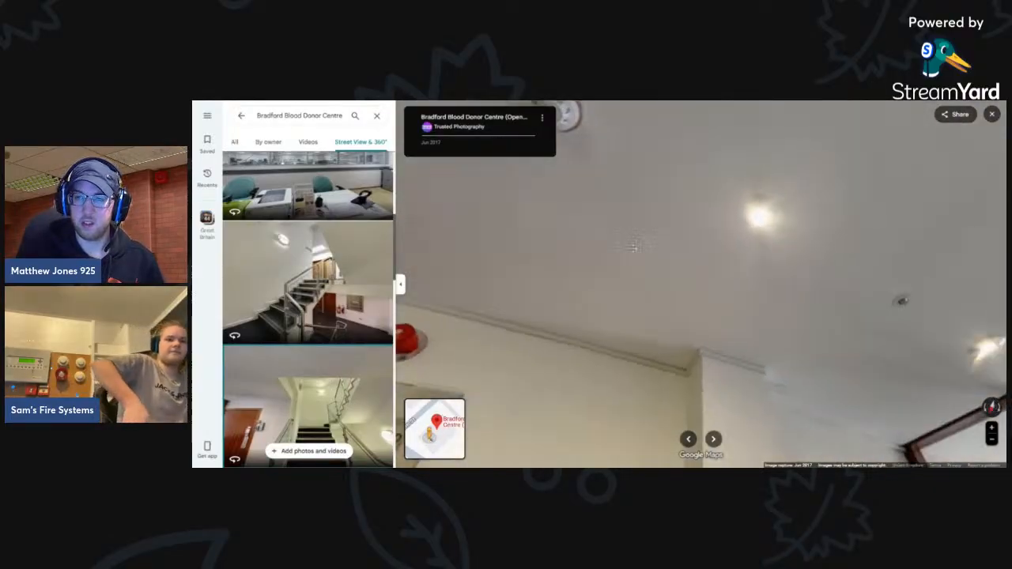
- Look over the building's entrance doors, the exit sign above them and the switch plate on the adjacent wall
left_click_drag(809, 314, 695, 231)
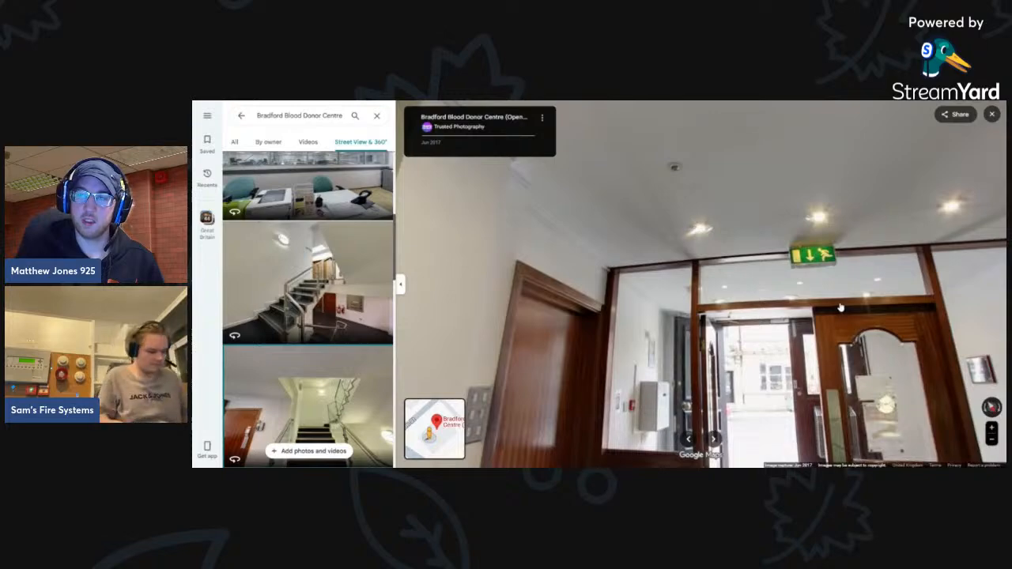
left_click_drag(840, 307, 701, 280)
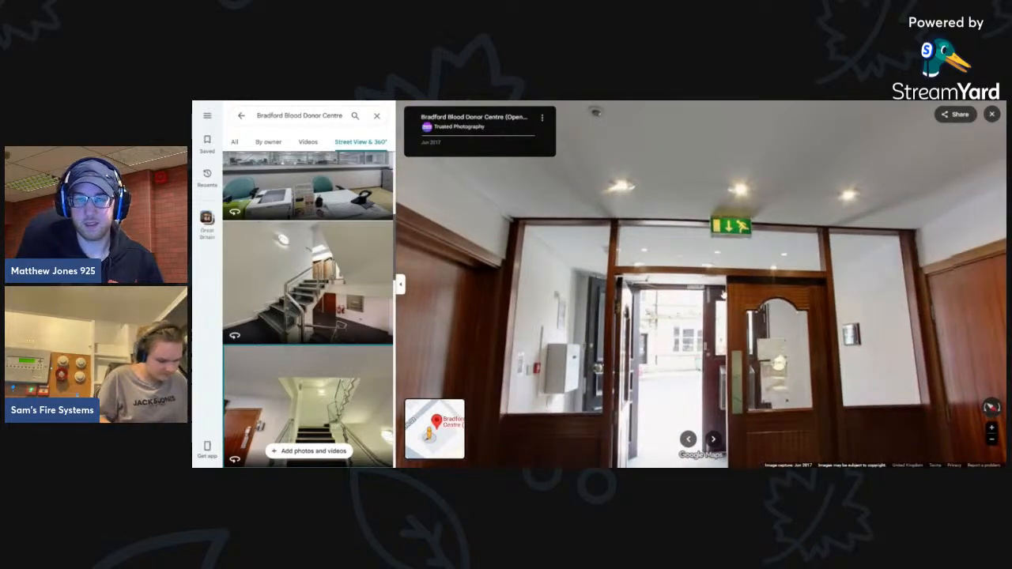
left_click(724, 293)
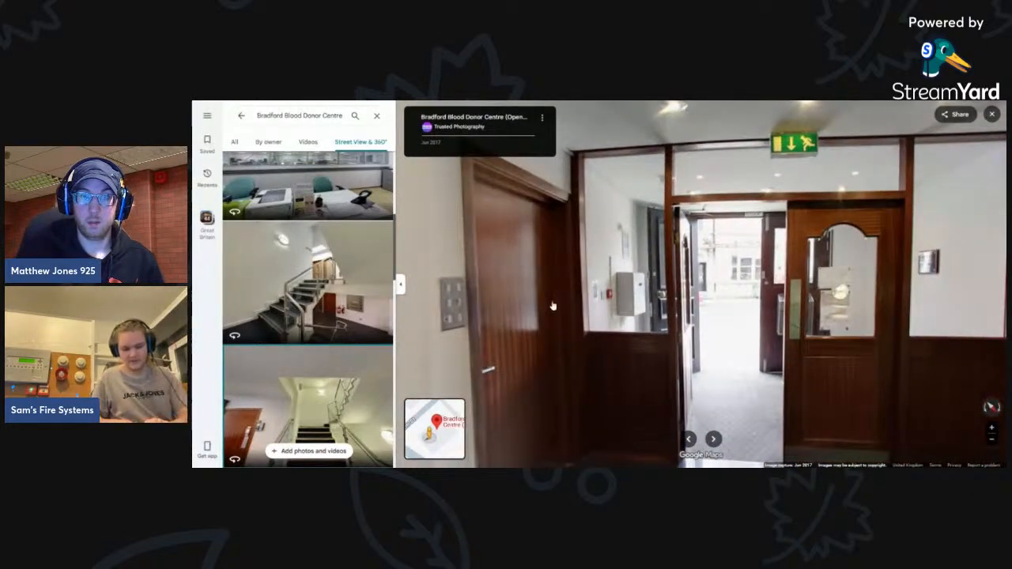
left_click(545, 307)
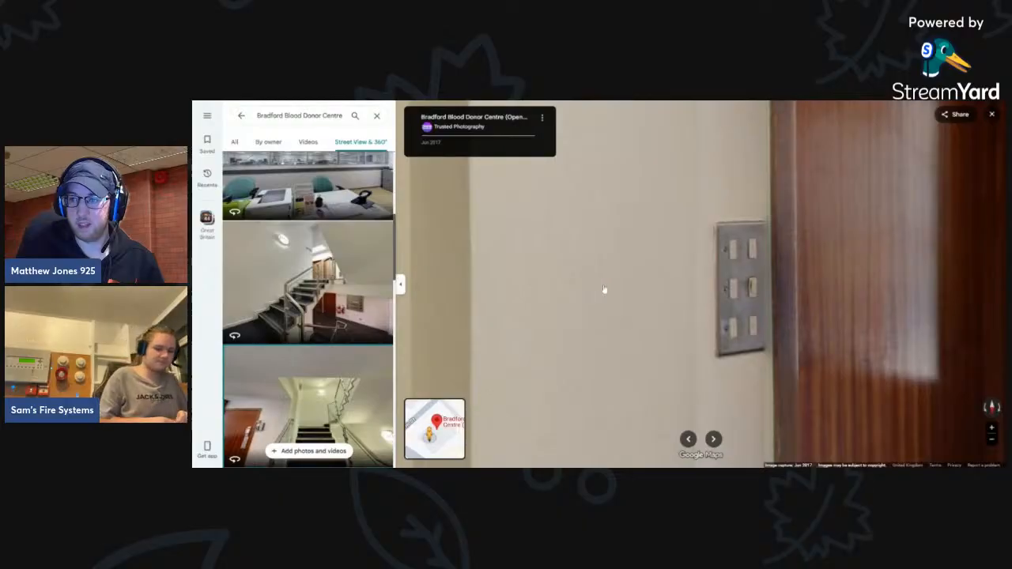
left_click(603, 289)
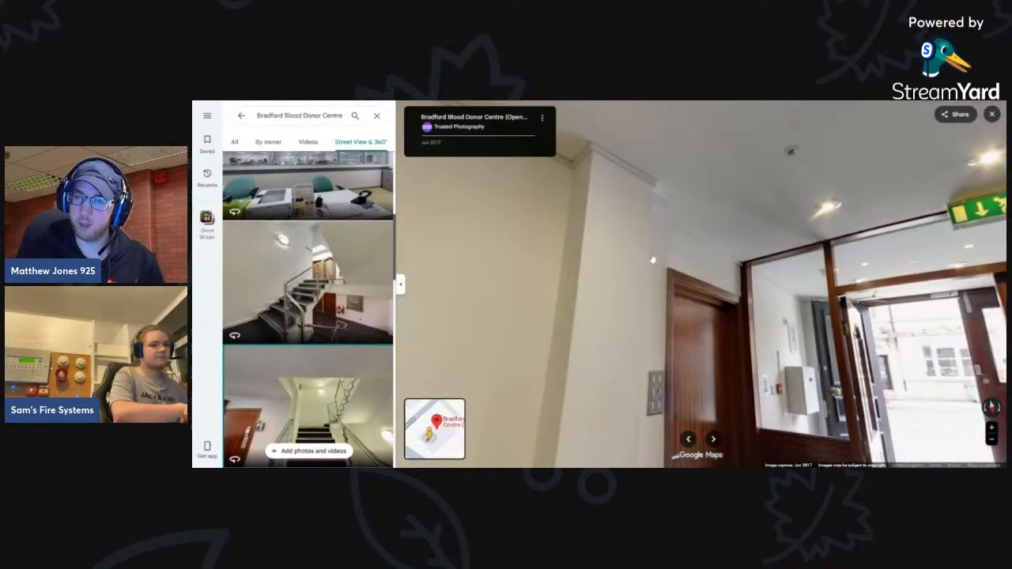
- Look around the lobby staircase and the ground-floor corridor with the fire extinguishers, and move back towards the stairs
left_click_drag(790, 283, 574, 284)
left_click_drag(765, 309, 602, 283)
left_click_drag(790, 298, 633, 286)
left_click_drag(769, 281, 607, 275)
left_click_drag(796, 307, 613, 292)
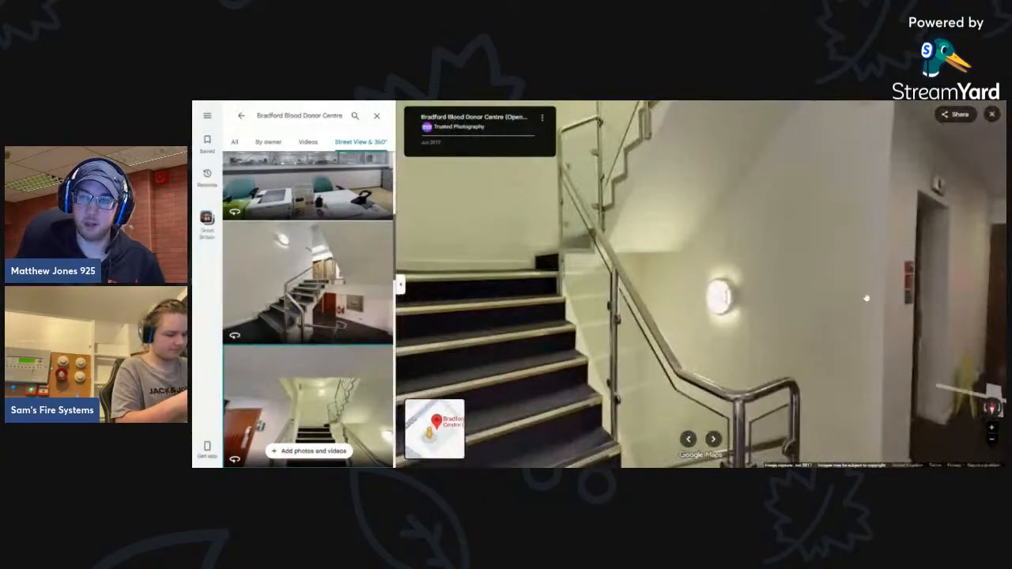
left_click_drag(865, 298, 727, 293)
left_click_drag(818, 306, 673, 297)
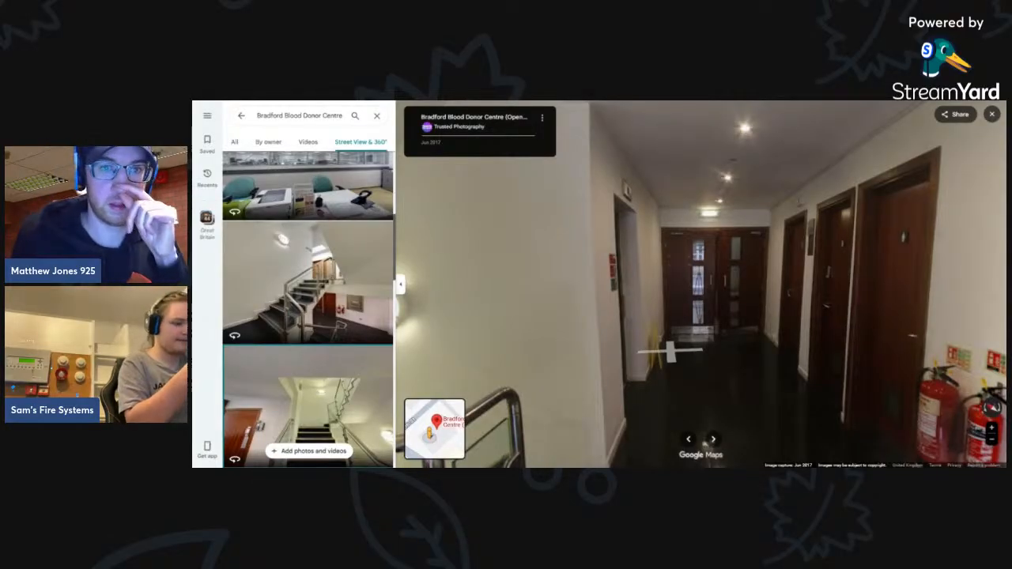
scroll(555, 307, "down", 3)
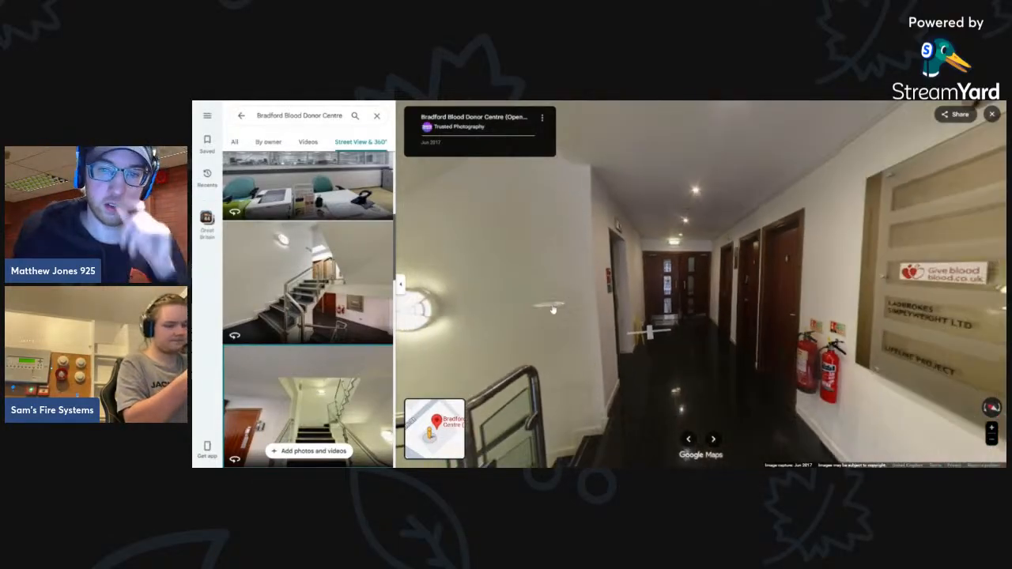
left_click_drag(555, 307, 737, 277)
left_click(722, 362)
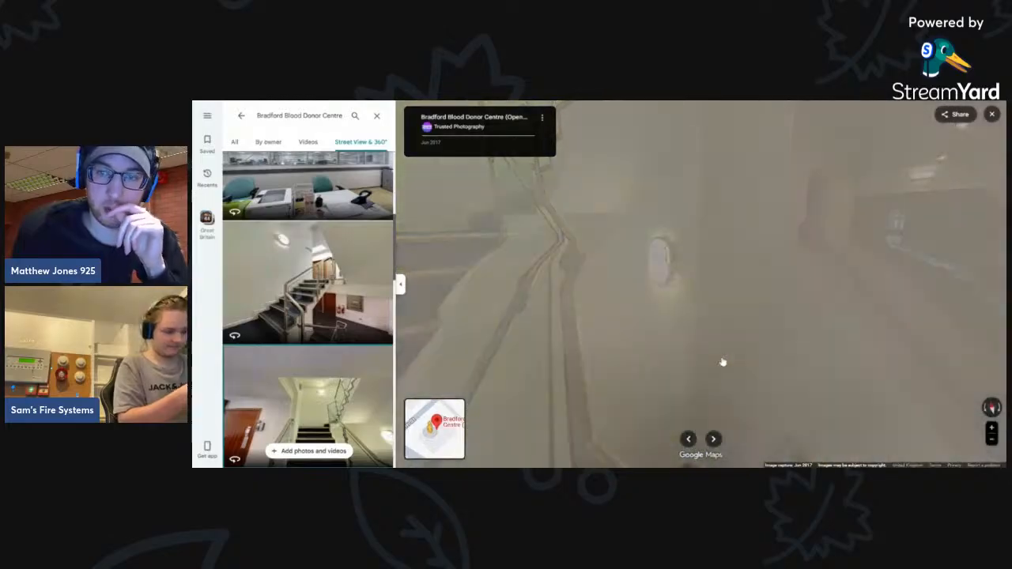
- Leave the Blood Donor Centre listing and move the satellite map to the streets around Beach Rd and Cadogan Rd in Cromer
left_click(991, 113)
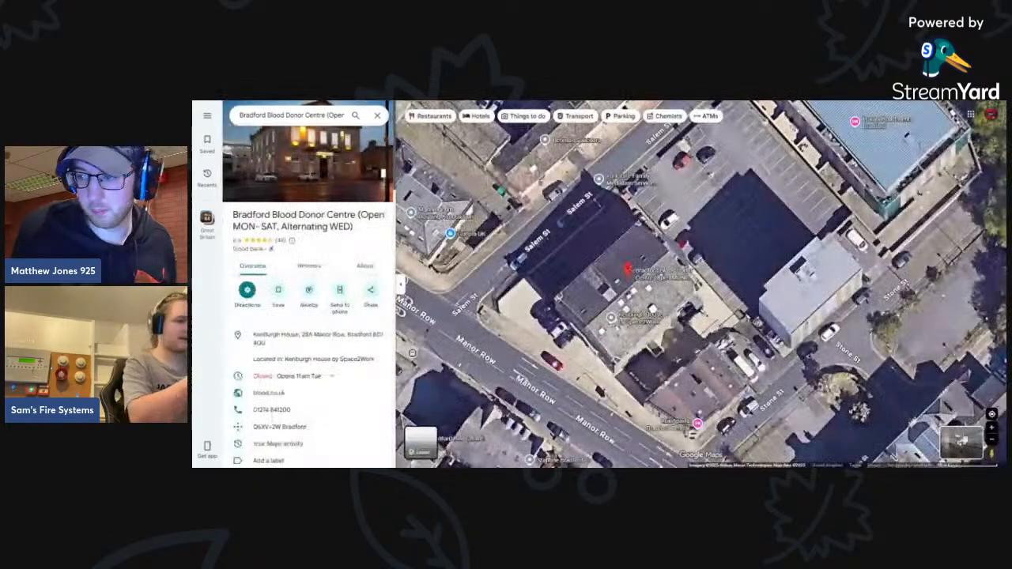
left_click(378, 116)
scroll(617, 285, "down", 6)
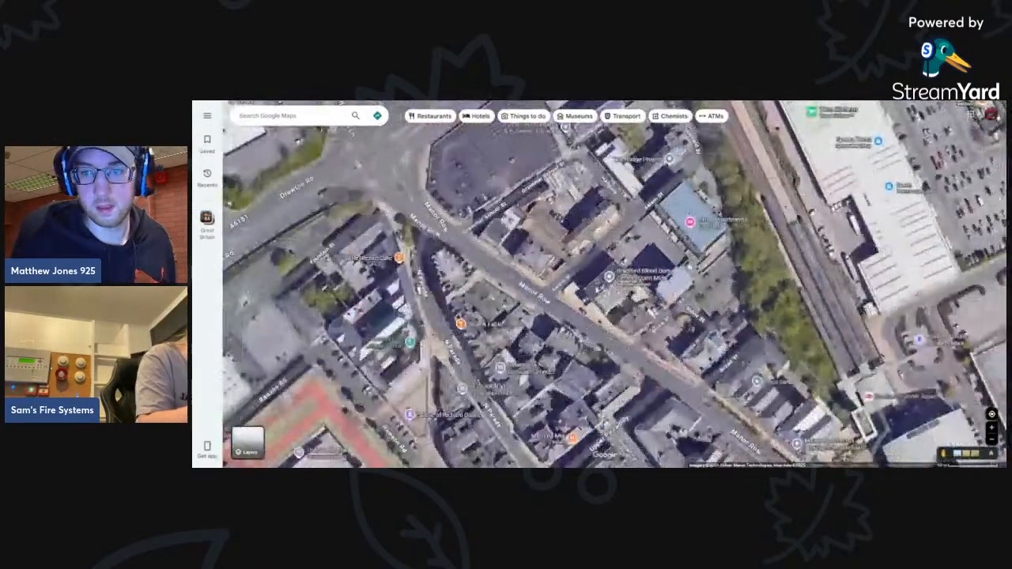
scroll(601, 301, "down", 10)
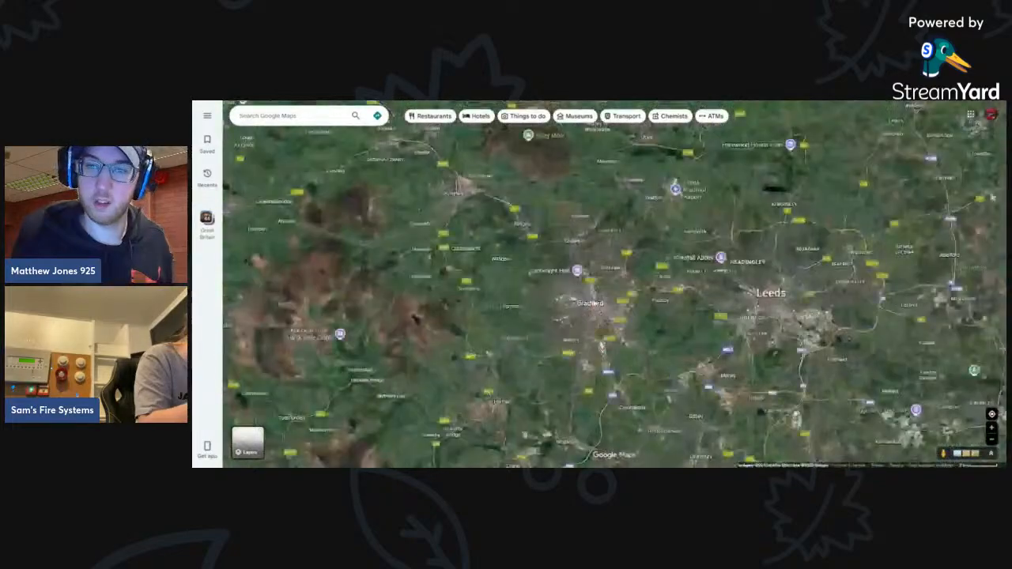
left_click_drag(809, 330, 531, 177)
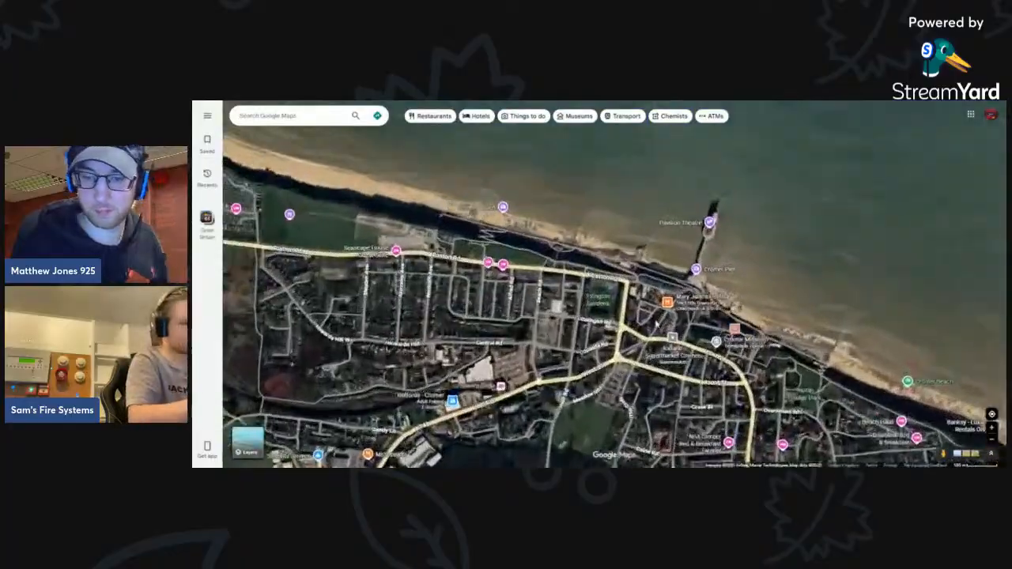
scroll(655, 313, "up", 3)
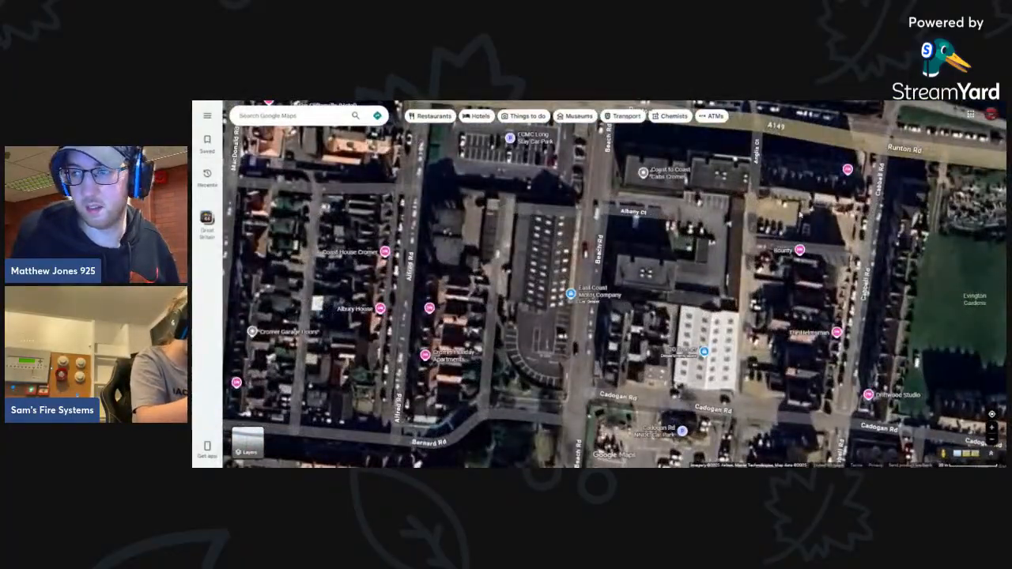
scroll(800, 212, "up", 3)
scroll(832, 189, "down", 5)
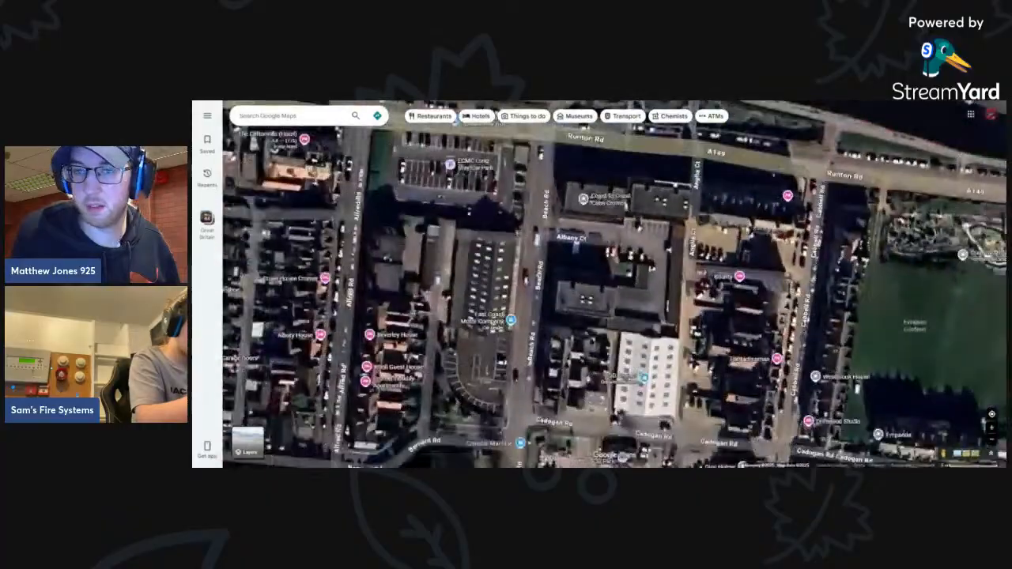
- Open The Cliftonville (Hotel) on the satellite map and show its Street View & 360° photos
scroll(676, 228, "up", 4)
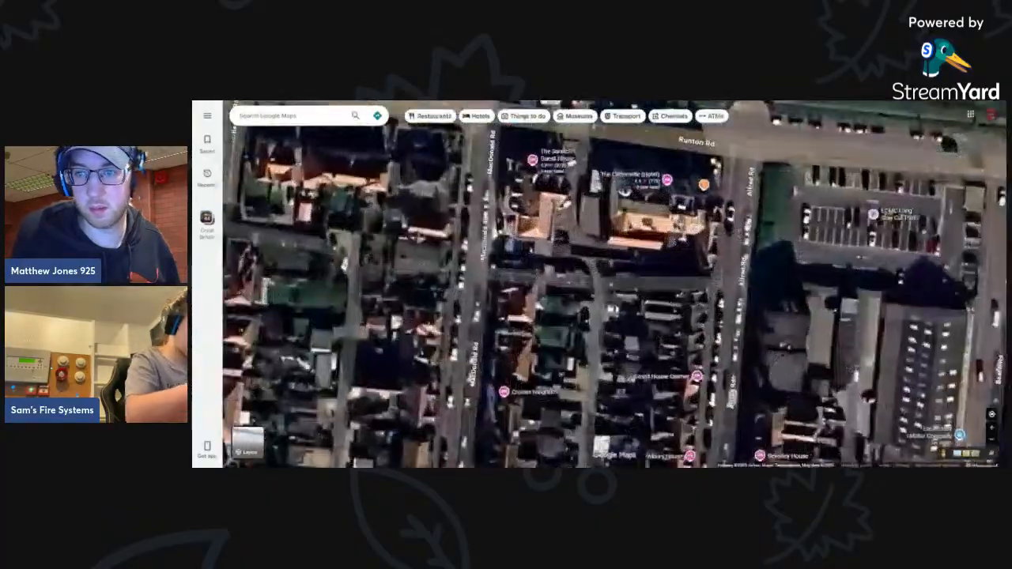
left_click(668, 181)
left_click(359, 158)
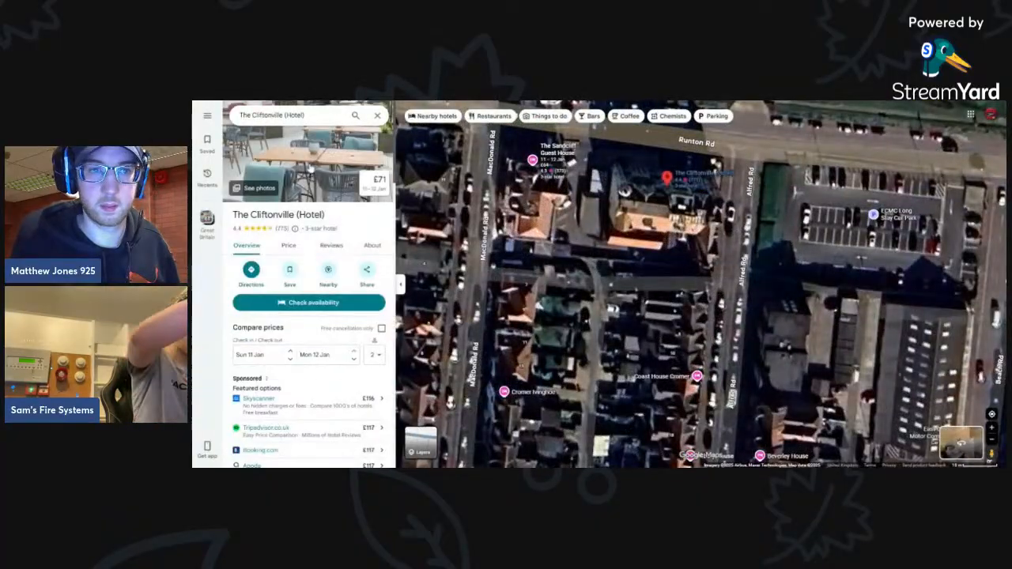
left_click_drag(344, 179, 269, 179)
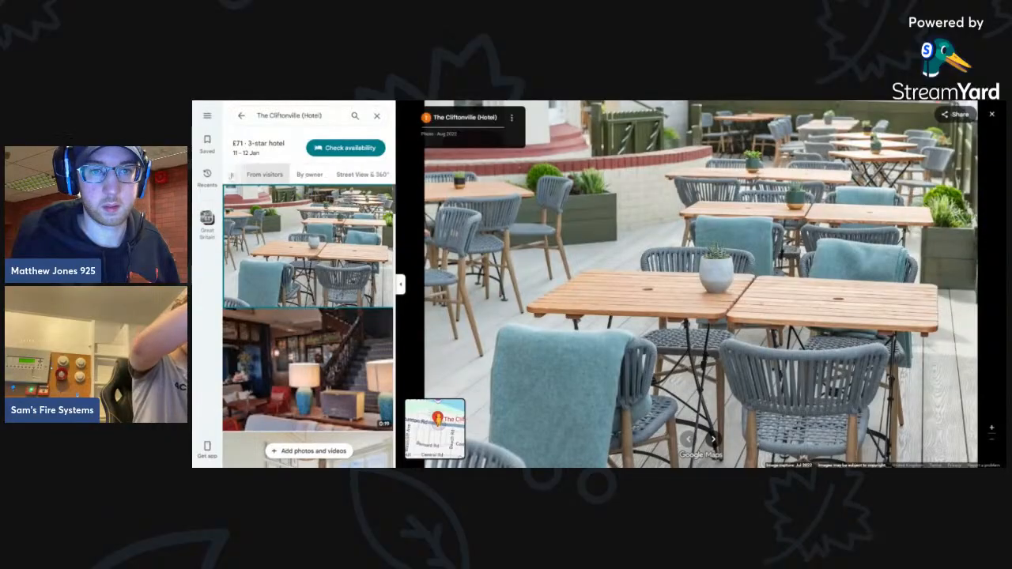
left_click(364, 182)
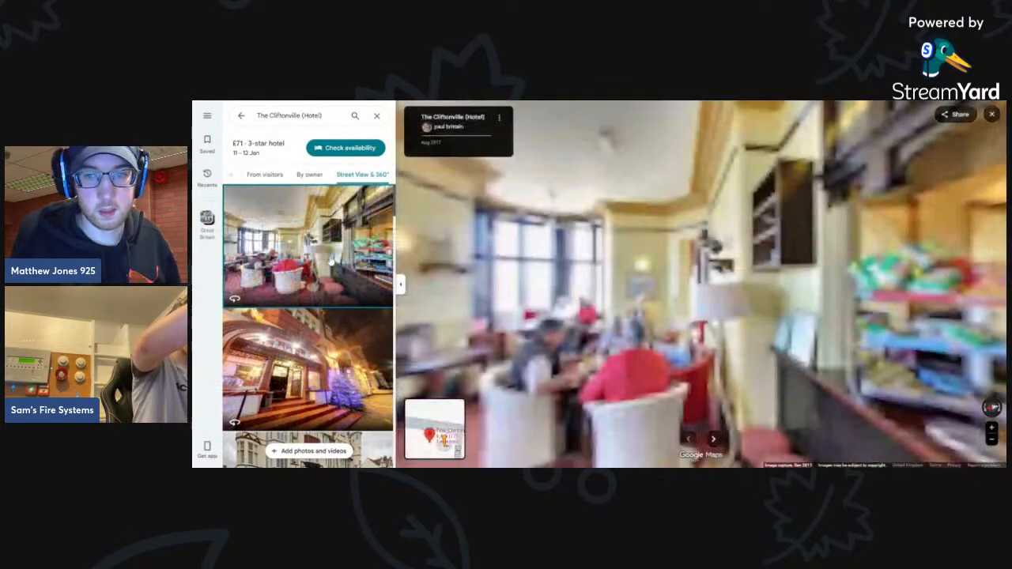
- Look over the bay-windowed lounge's ceiling, and go through the doorway beside the menu board into the reception lobby
scroll(596, 281, "down", 3)
left_click_drag(546, 186, 731, 269)
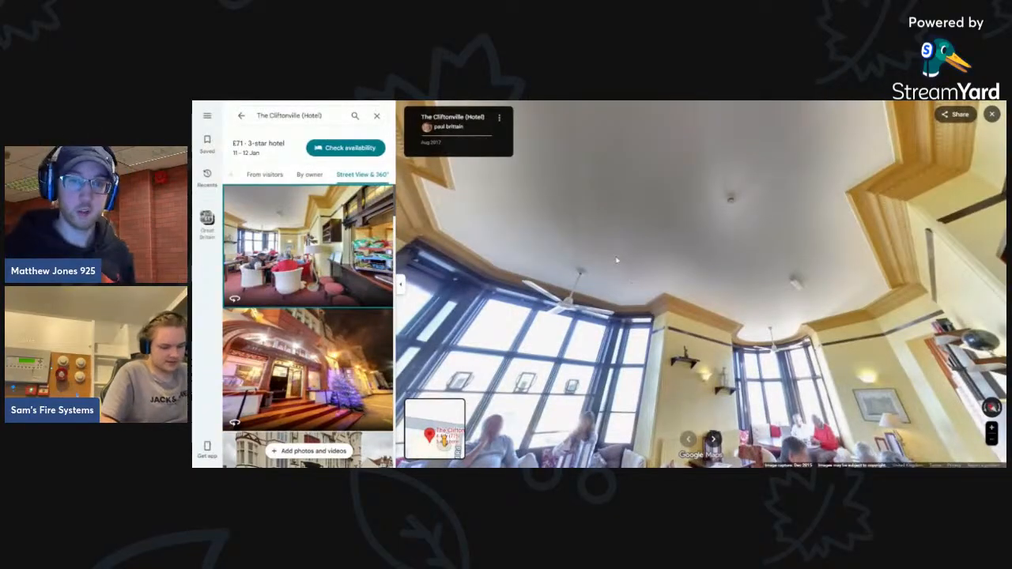
left_click_drag(612, 254, 668, 324)
left_click(675, 344)
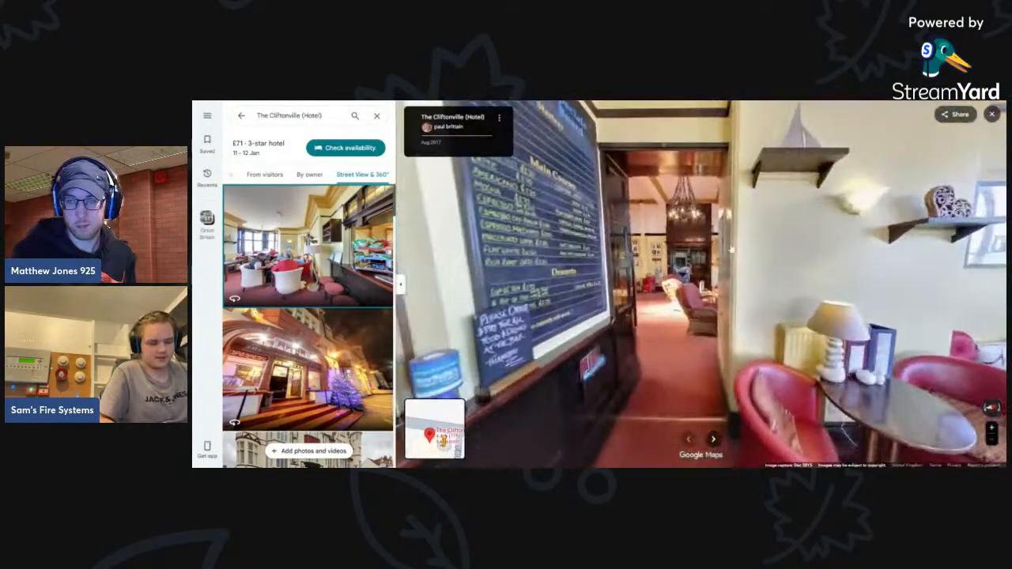
left_click(676, 342)
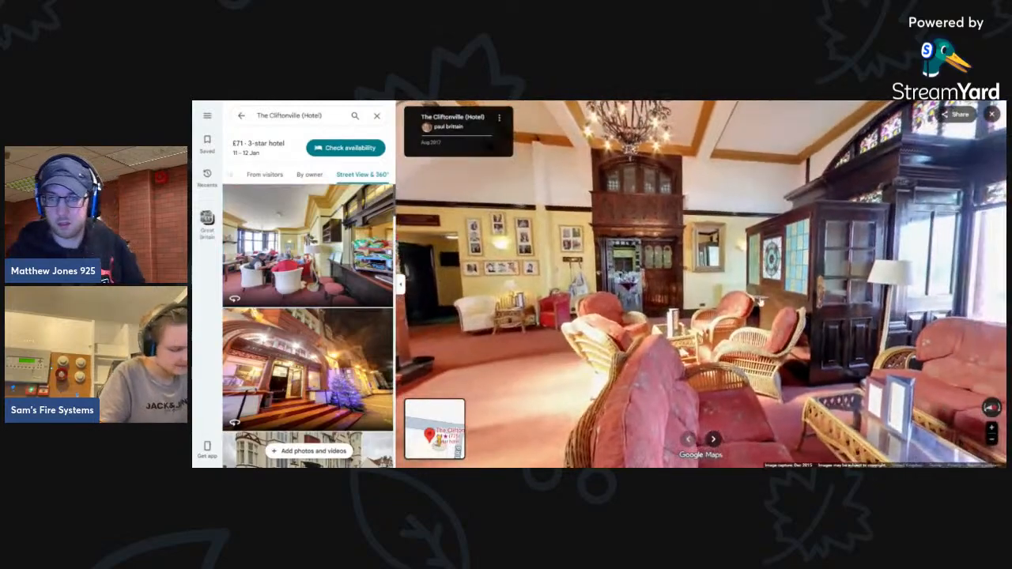
- Examine the Westcliff Function Room entrance and the wall around the gold-framed mirror up close
left_click(728, 300)
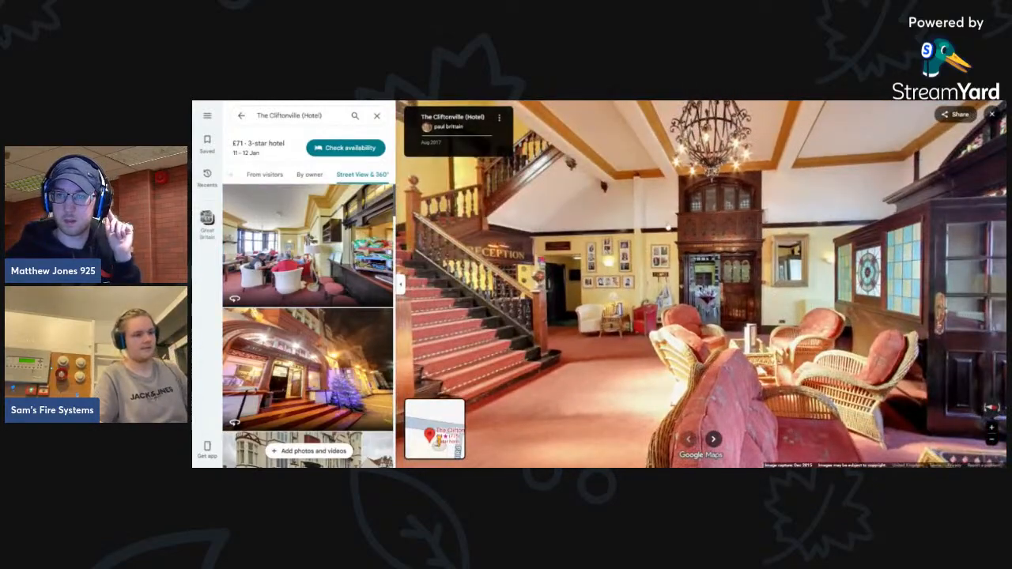
left_click(680, 190)
left_click(680, 190)
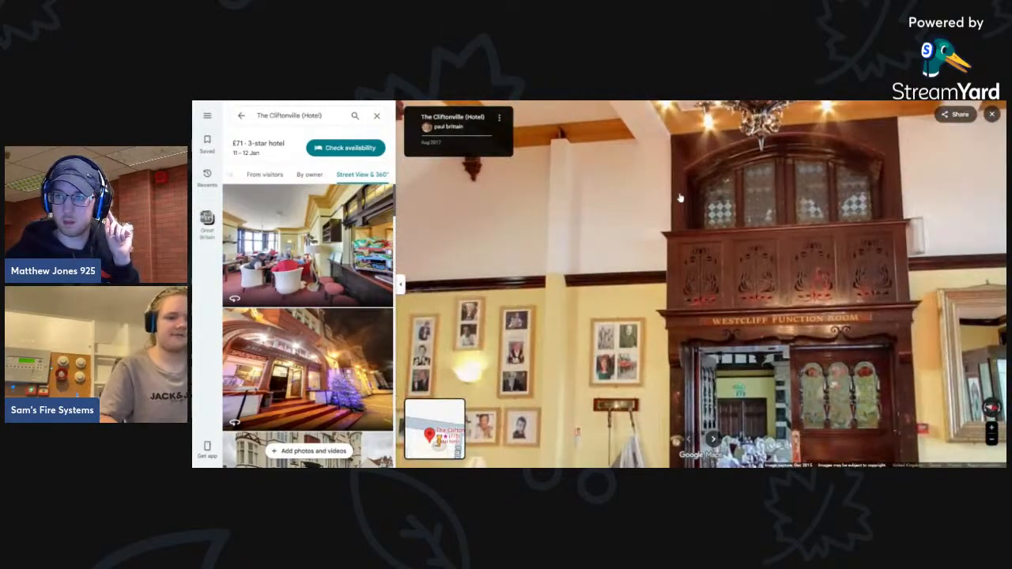
left_click_drag(734, 266, 443, 257)
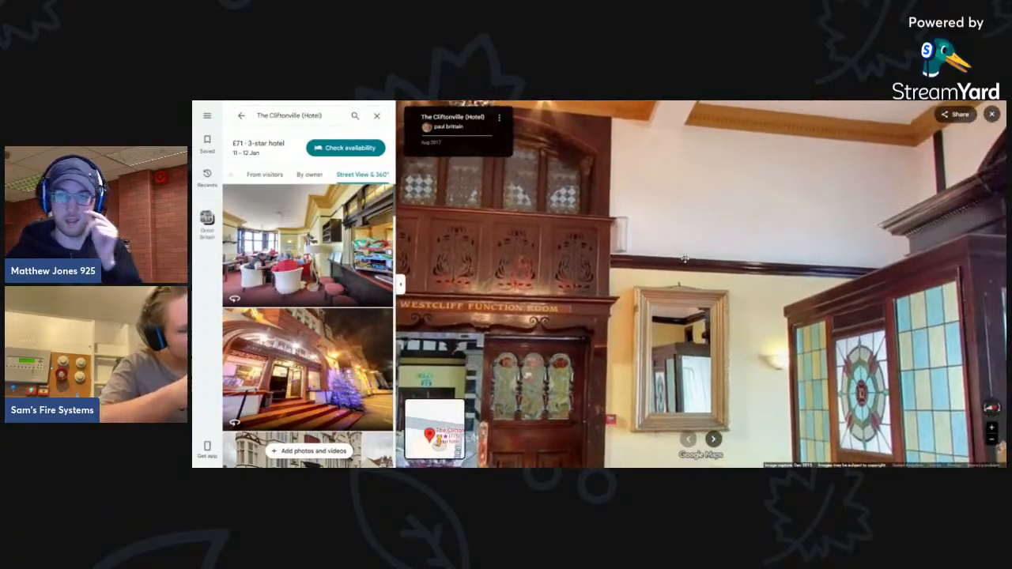
left_click_drag(763, 267, 702, 260)
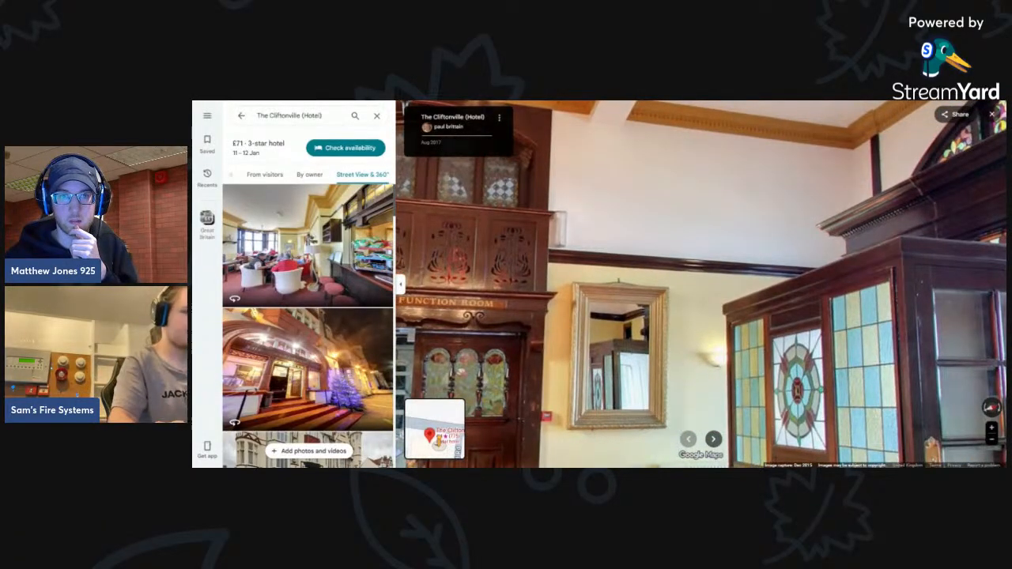
scroll(620, 241, "down", 5)
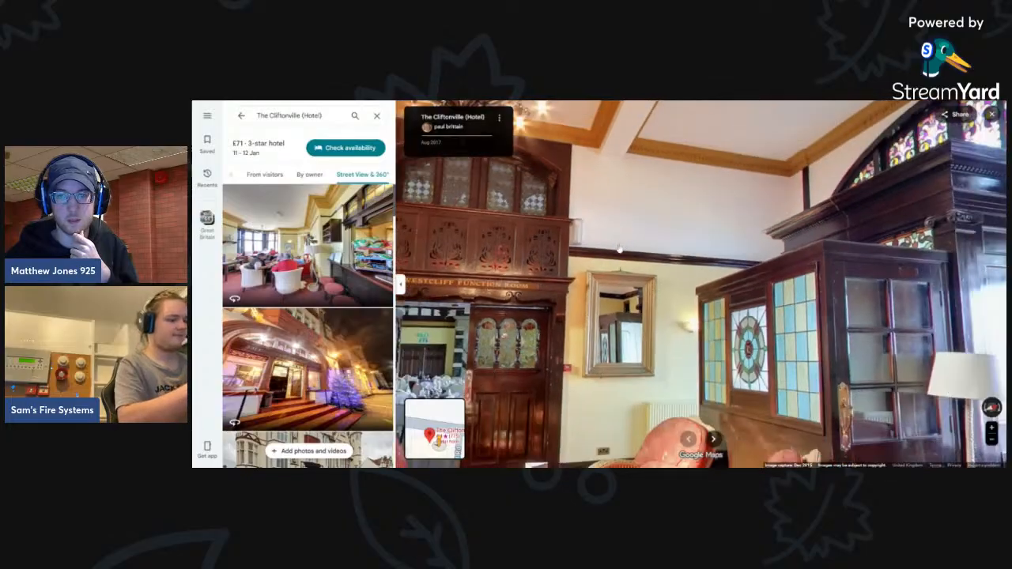
- Inspect the wicker seating area in front of the stained-glass partition
left_click_drag(645, 397, 625, 323)
scroll(613, 313, "up", 3)
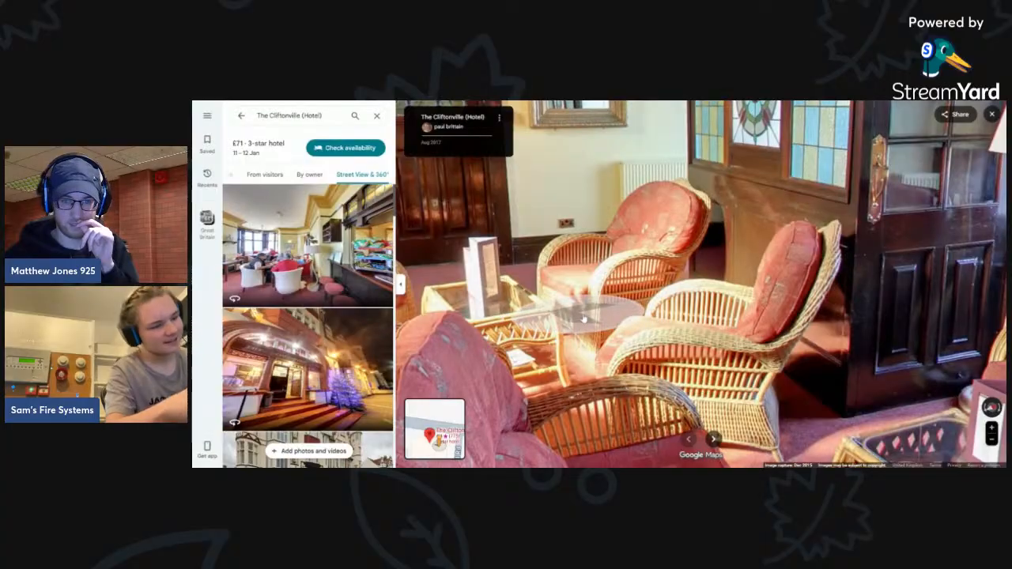
left_click(575, 314)
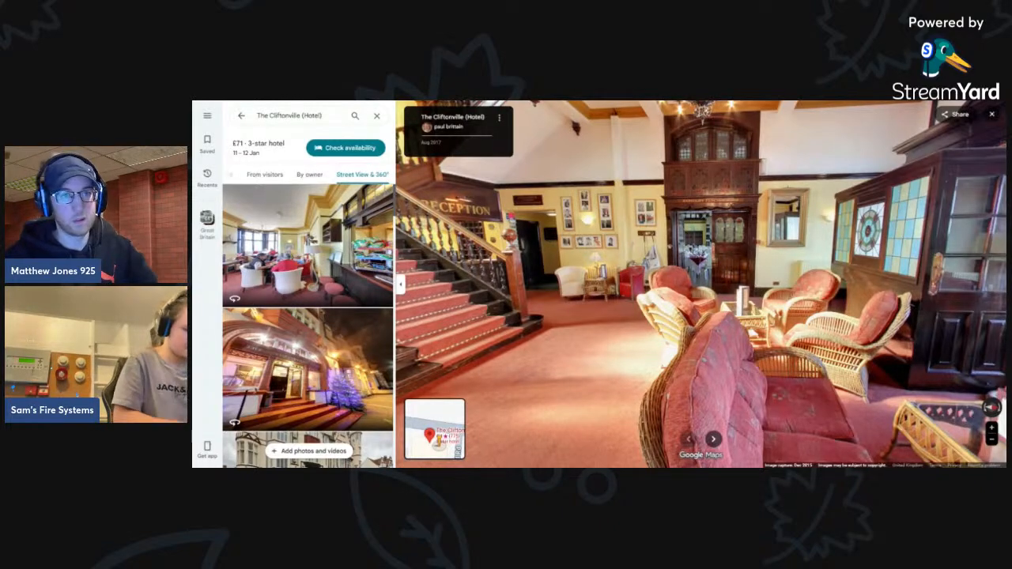
- Look around the reception lobby from the bar counter past the staircase to the sofas and back
left_click_drag(505, 372, 644, 366)
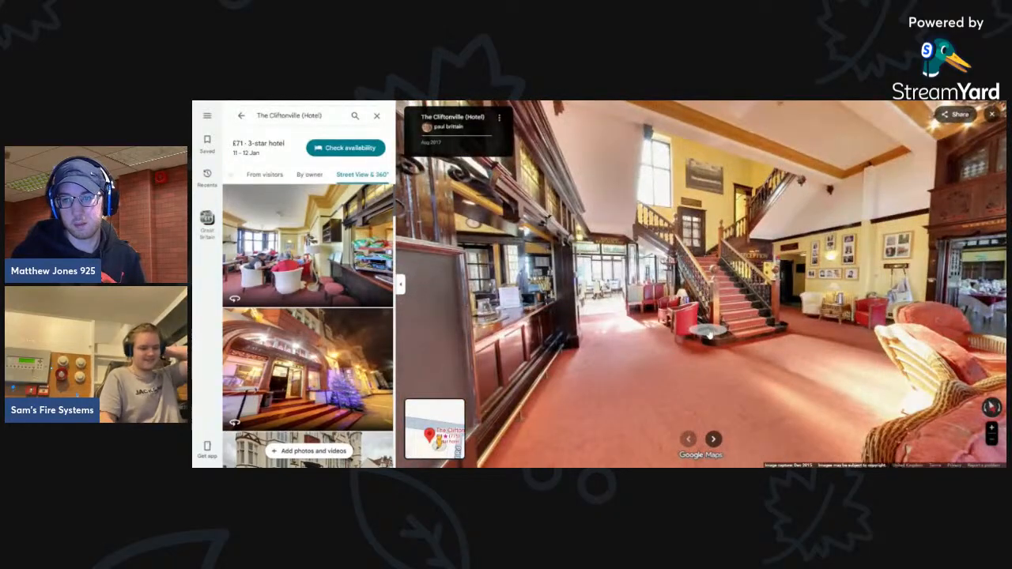
left_click(706, 332)
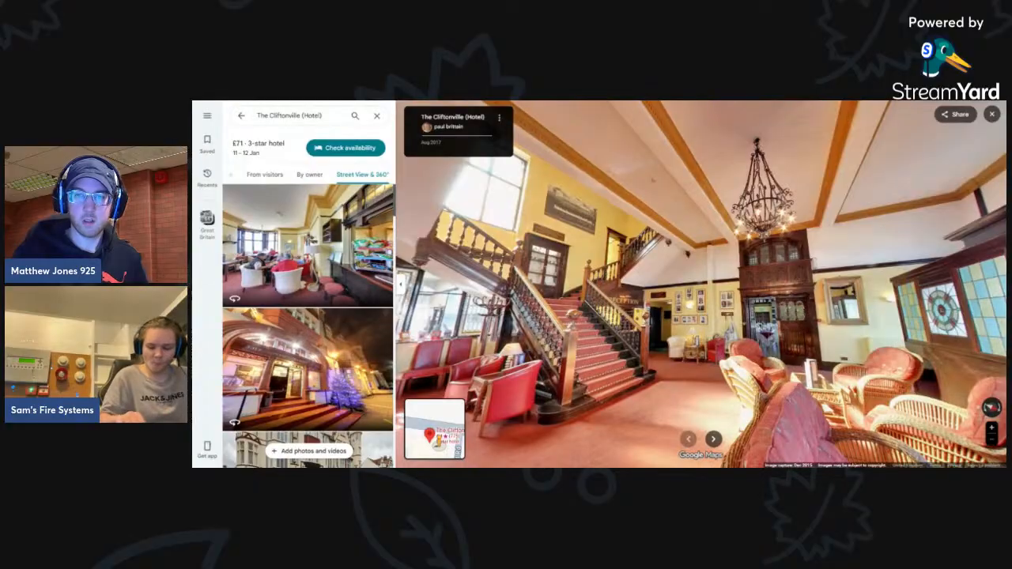
left_click_drag(821, 332, 664, 256)
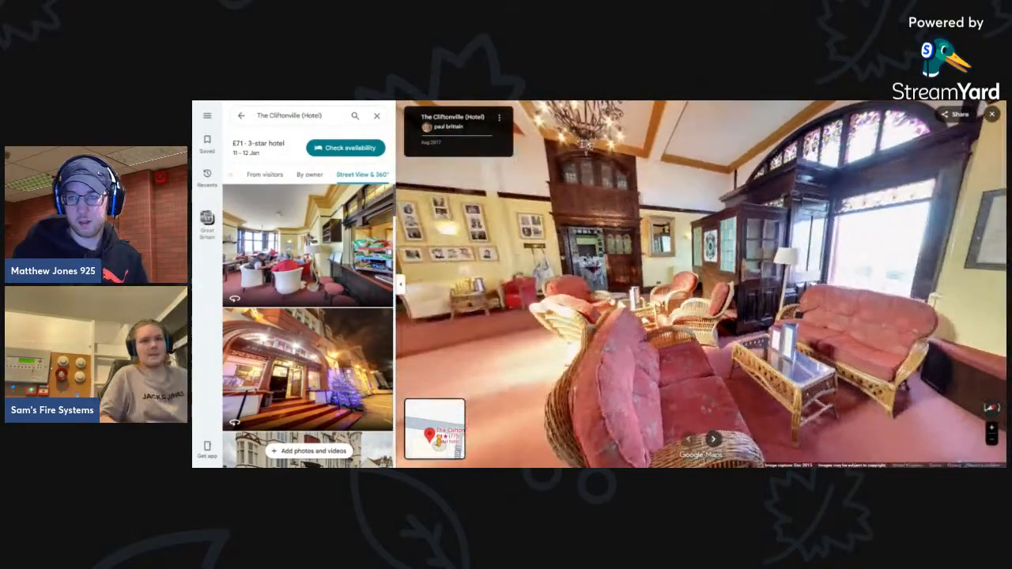
left_click_drag(616, 305, 695, 324)
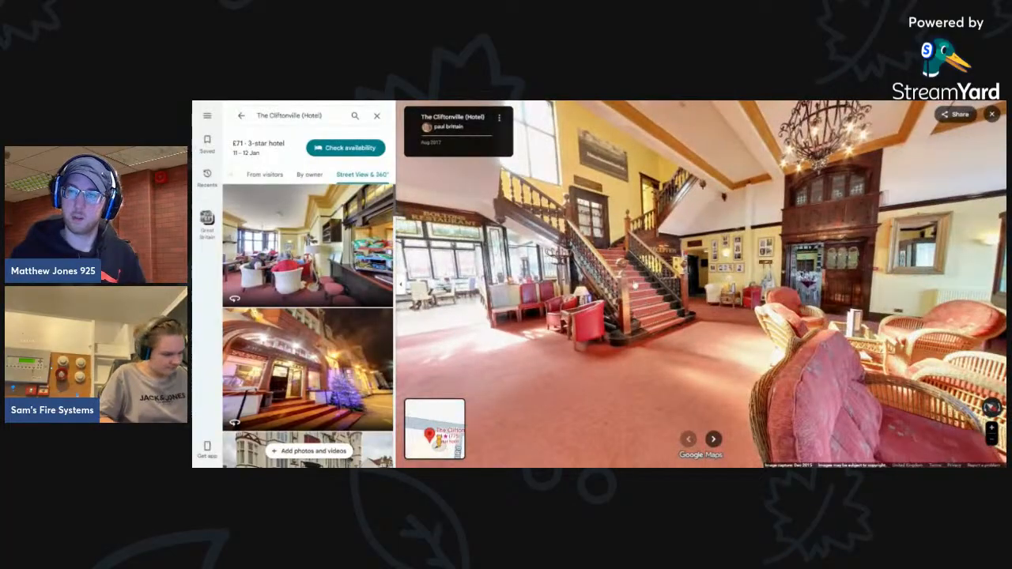
- Examine the ceiling-mounted device between the beams near the lobby staircase up close
scroll(708, 198, "up", 4)
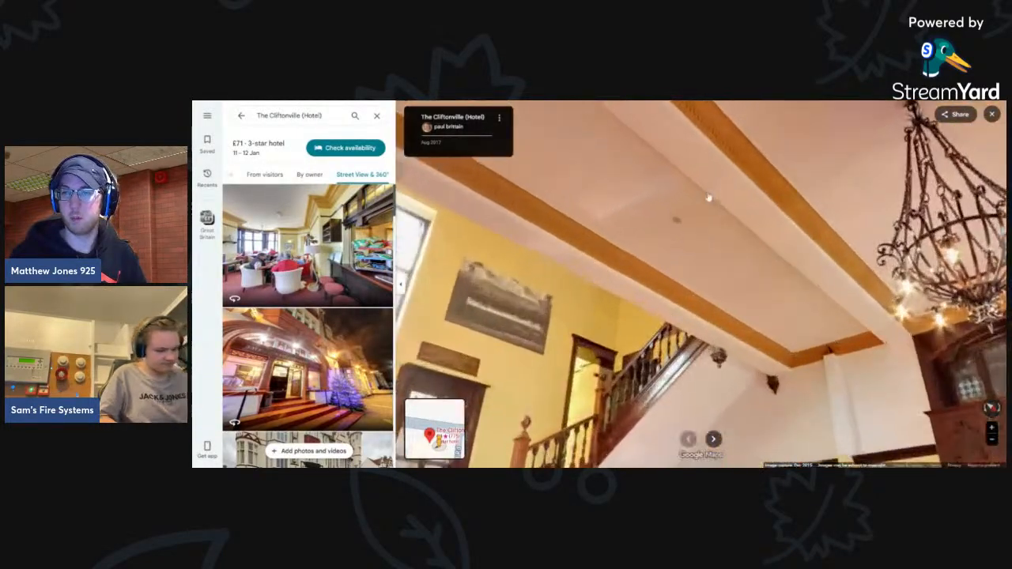
scroll(708, 198, "up", 3)
scroll(691, 236, "down", 4)
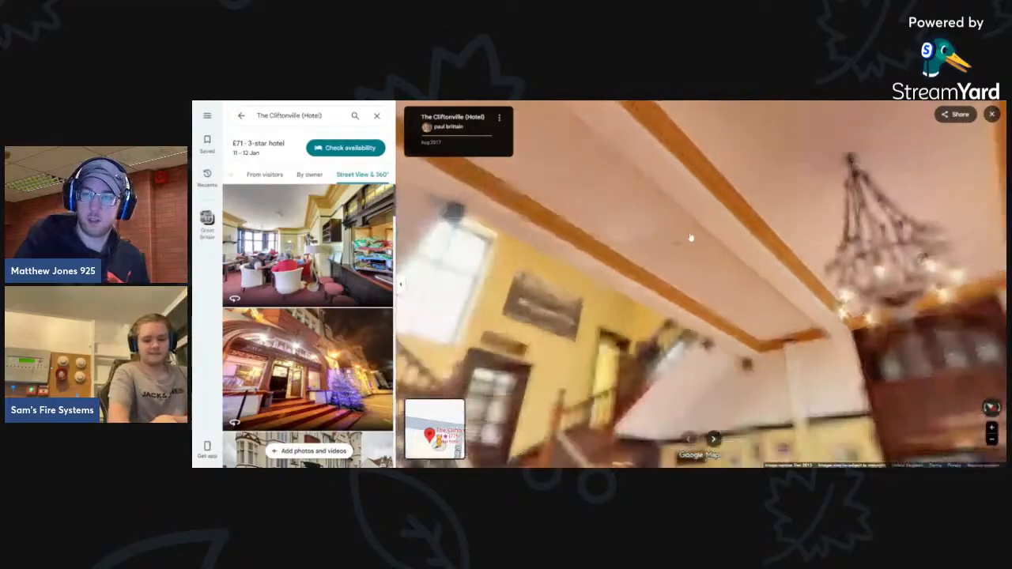
scroll(690, 237, "up", 3)
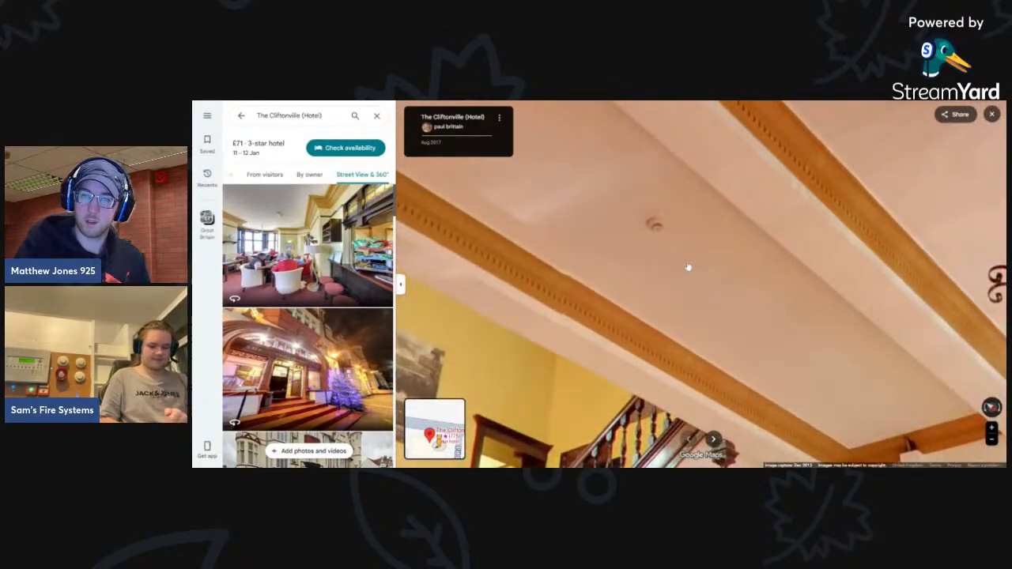
scroll(671, 254, "up", 3)
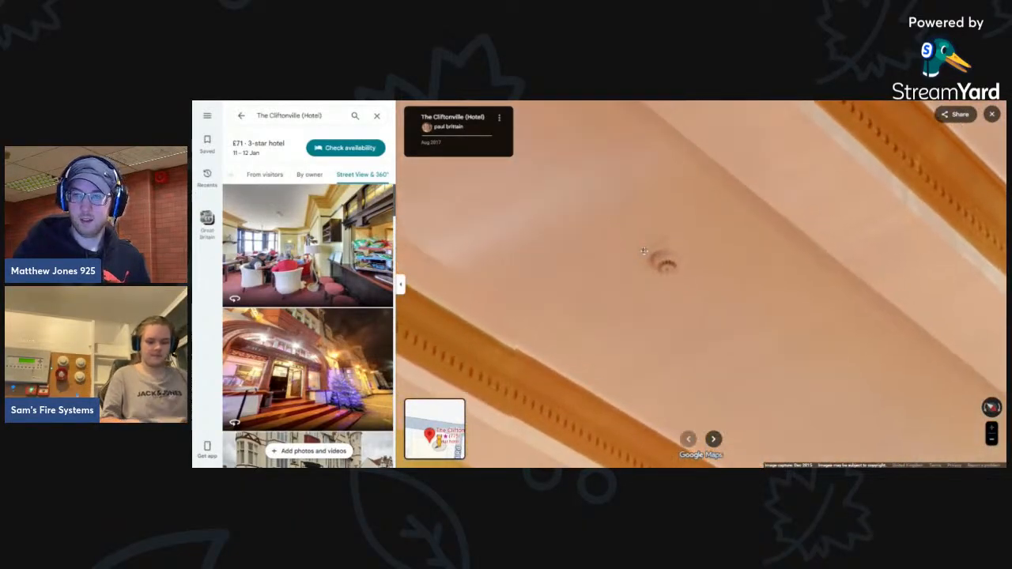
scroll(694, 279, "down", 5)
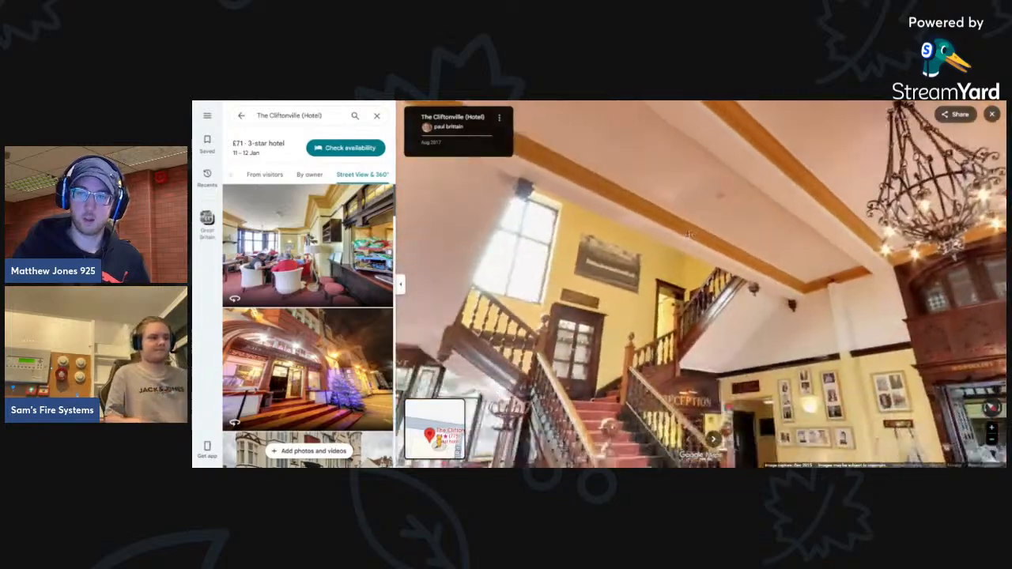
- Open the 360° photo of the dining room with the beach mural and inspect the ceiling device beside the skylight
scroll(316, 303, "down", 10)
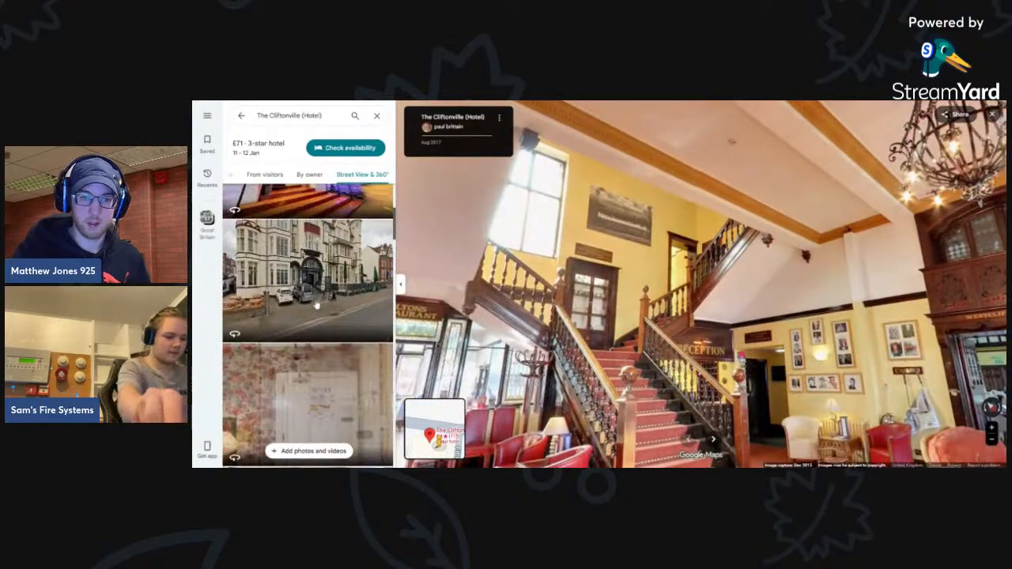
scroll(316, 302, "up", 3)
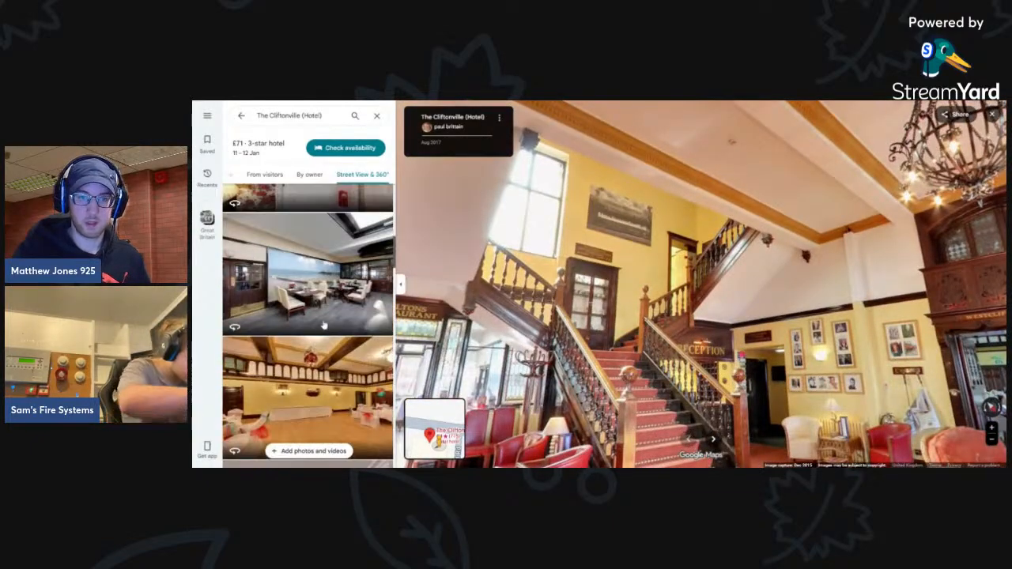
left_click(316, 303)
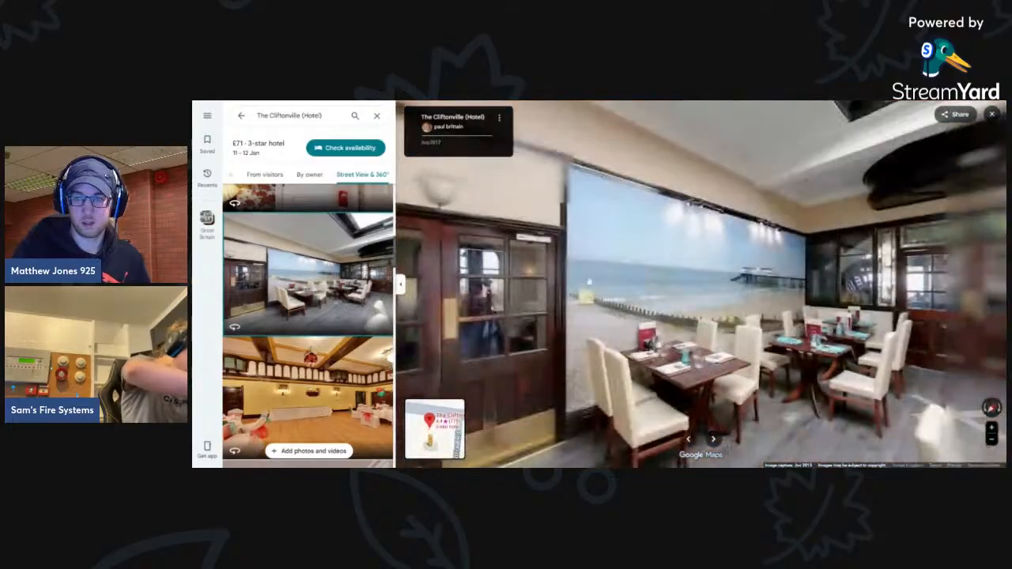
scroll(688, 210, "up", 3)
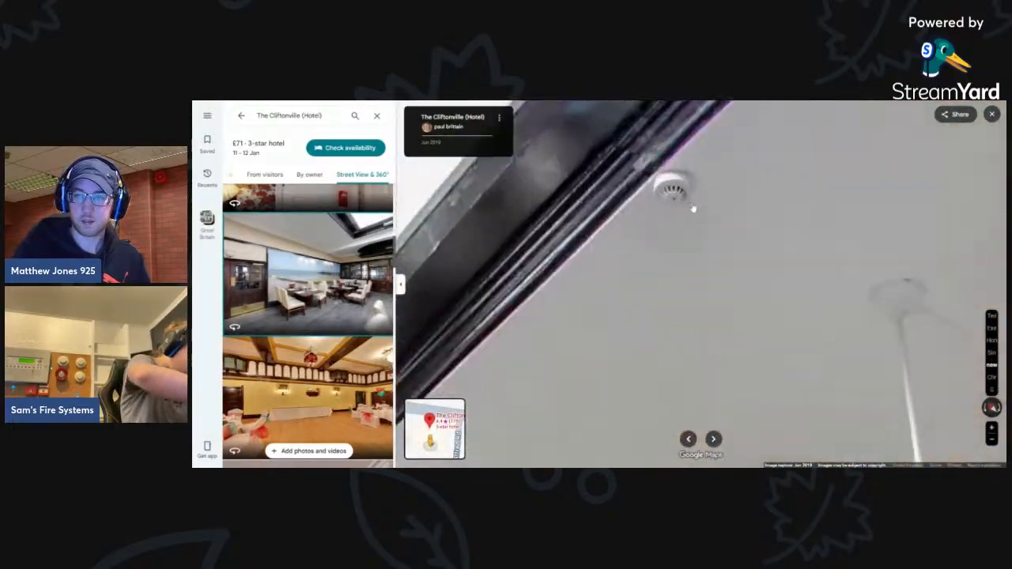
scroll(670, 215, "down", 5)
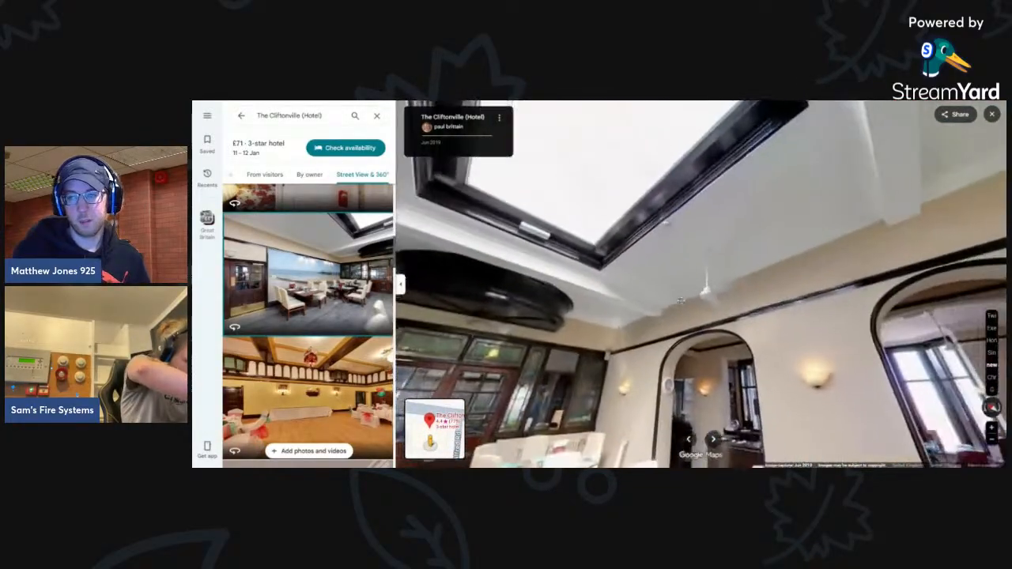
scroll(671, 241, "up", 1)
- Open the 360° photo of the yellow function room and examine the ceiling device near the fairy-lit balcony
scroll(380, 292, "down", 3)
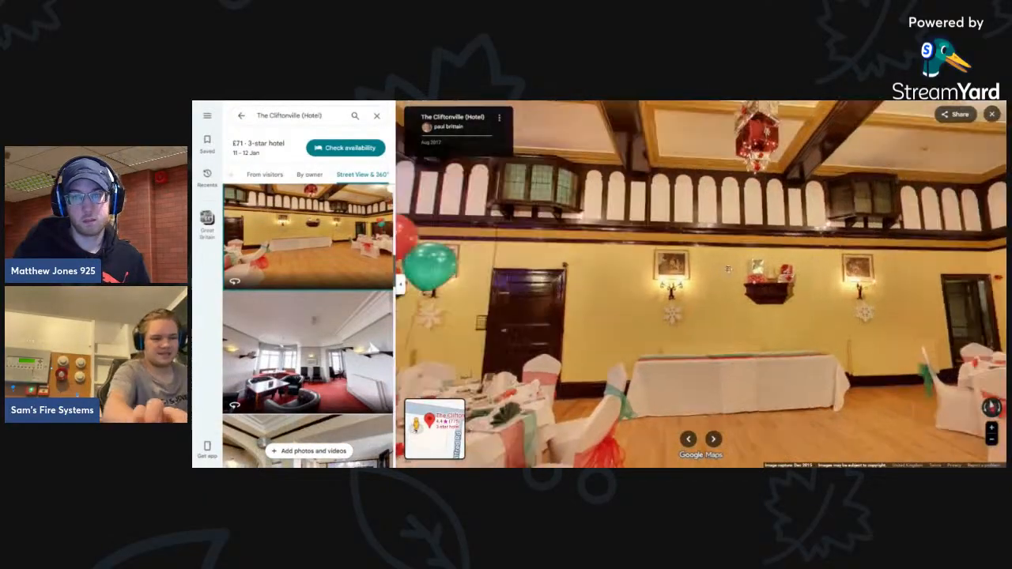
left_click_drag(728, 269, 834, 310)
left_click_drag(620, 277, 769, 288)
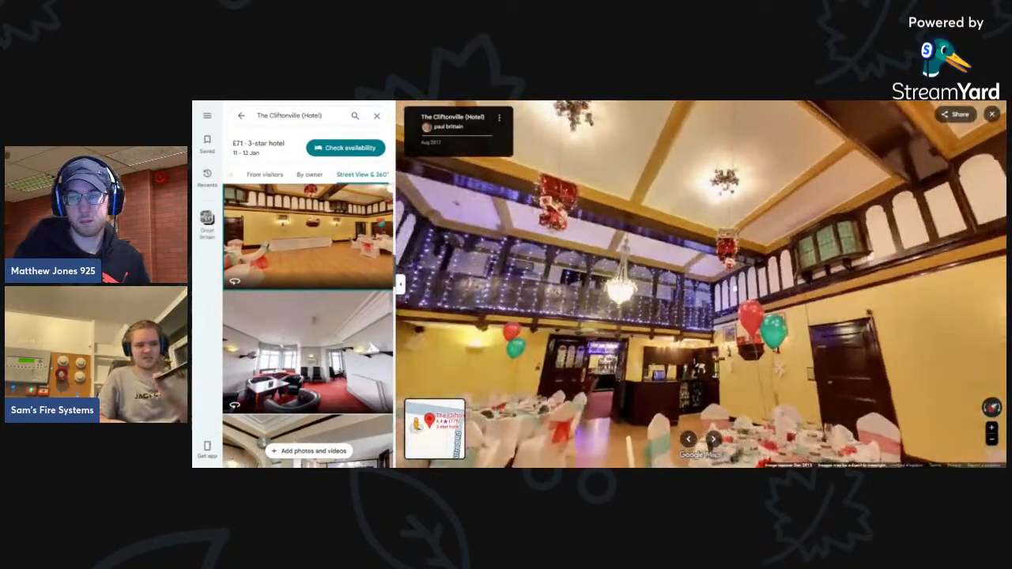
scroll(691, 294, "up", 3)
left_click_drag(690, 293, 904, 295)
left_click_drag(563, 261, 662, 269)
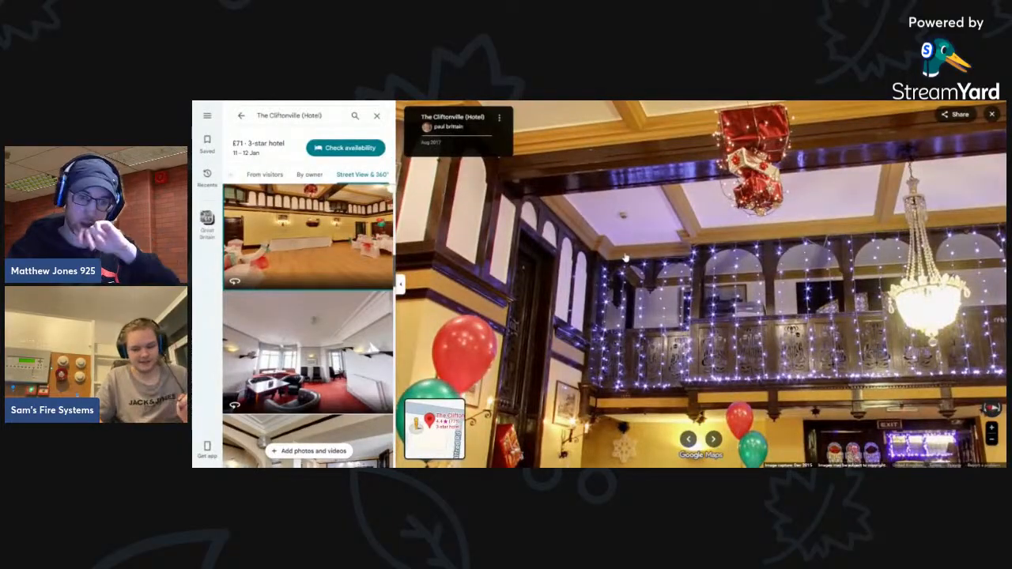
scroll(631, 232, "up", 3)
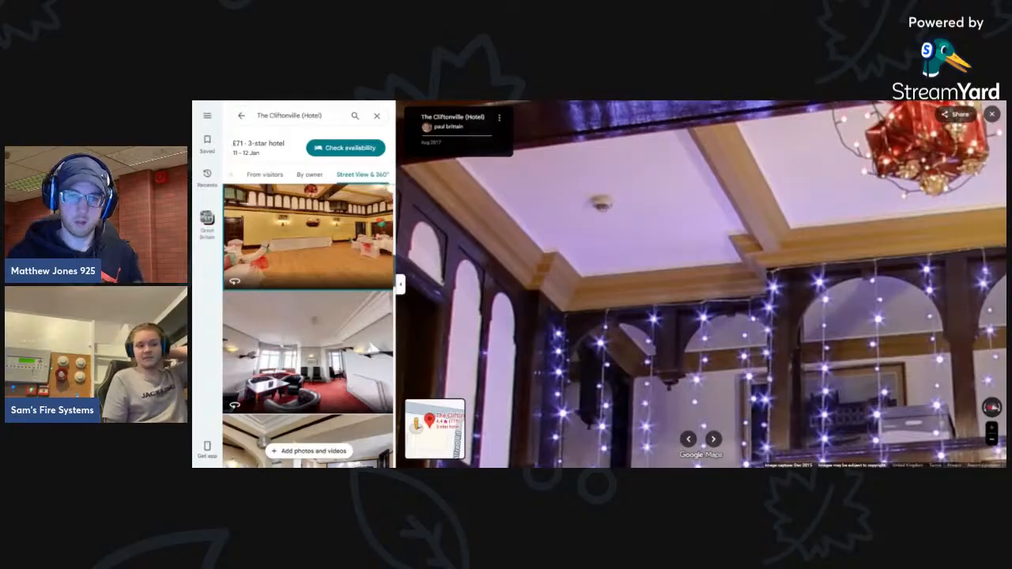
- Move further into the function room towards the bar and inspect the ceiling beside the balcony from closer
left_click(632, 301)
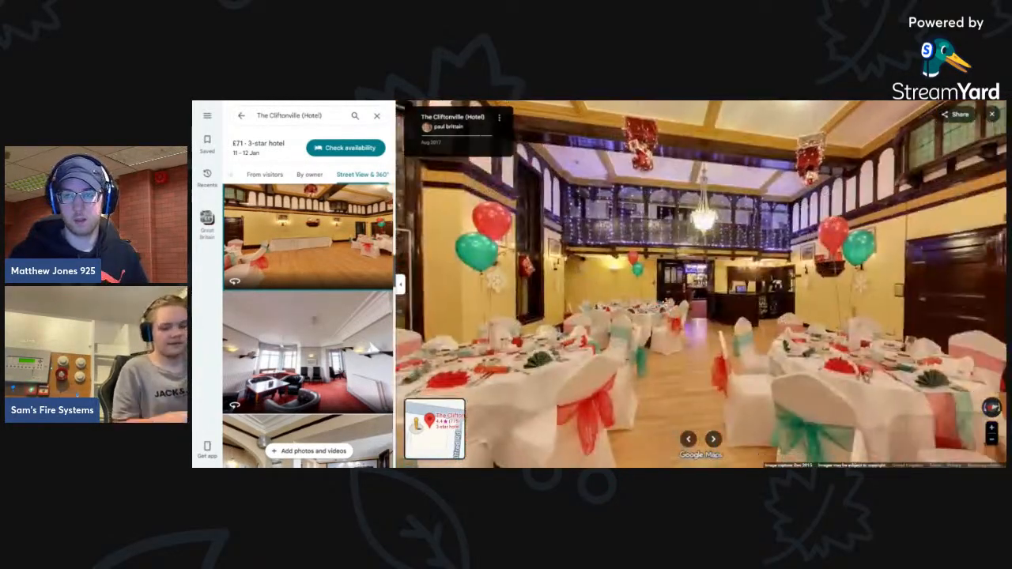
left_click(666, 304)
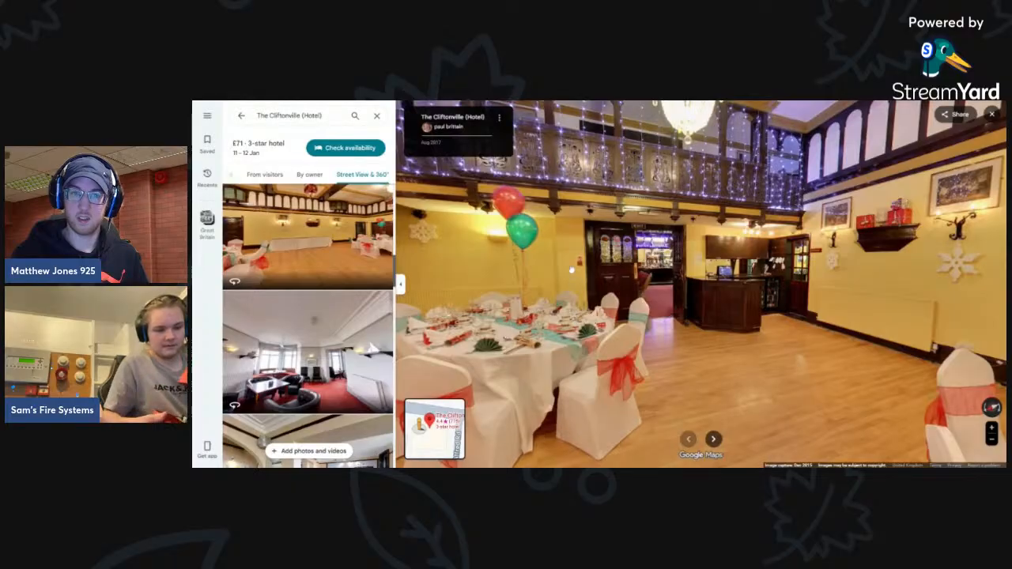
scroll(569, 271, "down", 1)
left_click_drag(559, 280, 744, 313)
scroll(666, 169, "up", 3)
mouse_move(674, 233)
left_mouse_down()
mouse_move(696, 289)
mouse_move(676, 272)
left_mouse_up()
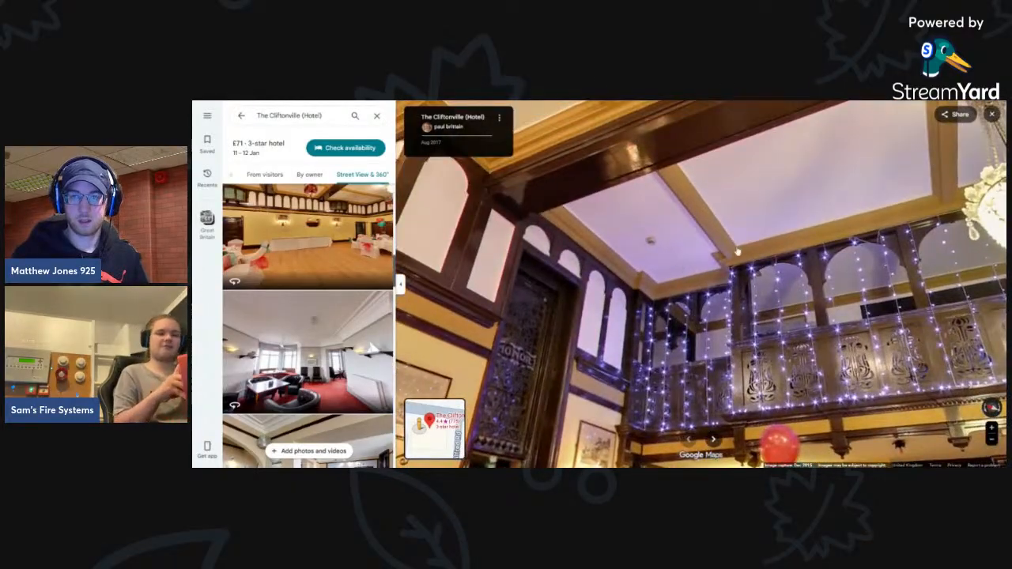
- Inspect the yellow function room's beamed ceiling and arched upper walls from the balcony end round to the fireplace
left_click_drag(731, 252, 653, 292)
left_click_drag(822, 264, 629, 226)
left_click_drag(830, 285, 801, 264)
left_click_drag(722, 260, 791, 222)
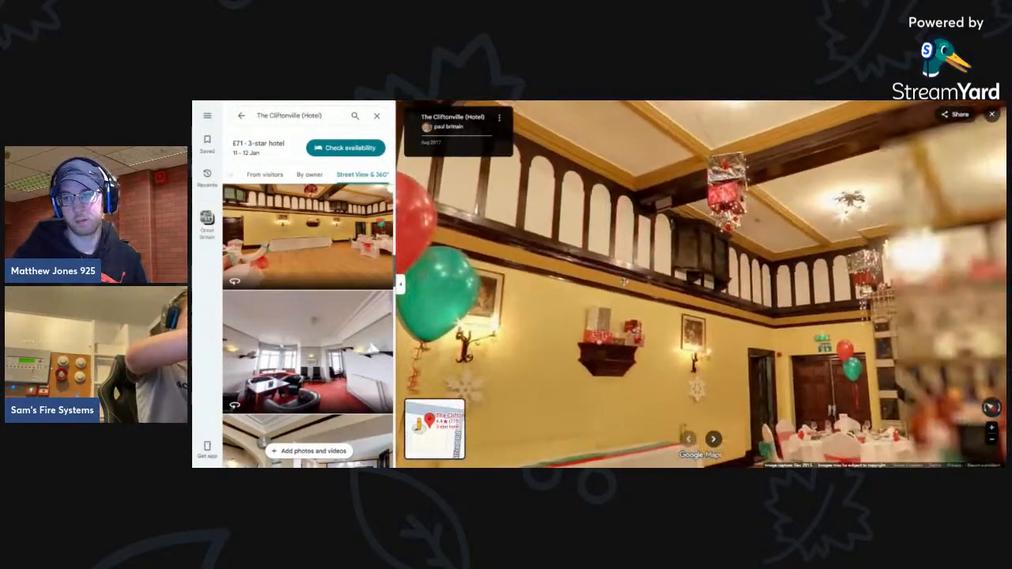
scroll(774, 242, "up", 3)
scroll(779, 240, "down", 4)
left_click_drag(806, 340, 620, 207)
- Move across the dance floor towards the fireplace and examine the red wall device between the two corner doorways
left_click(751, 358)
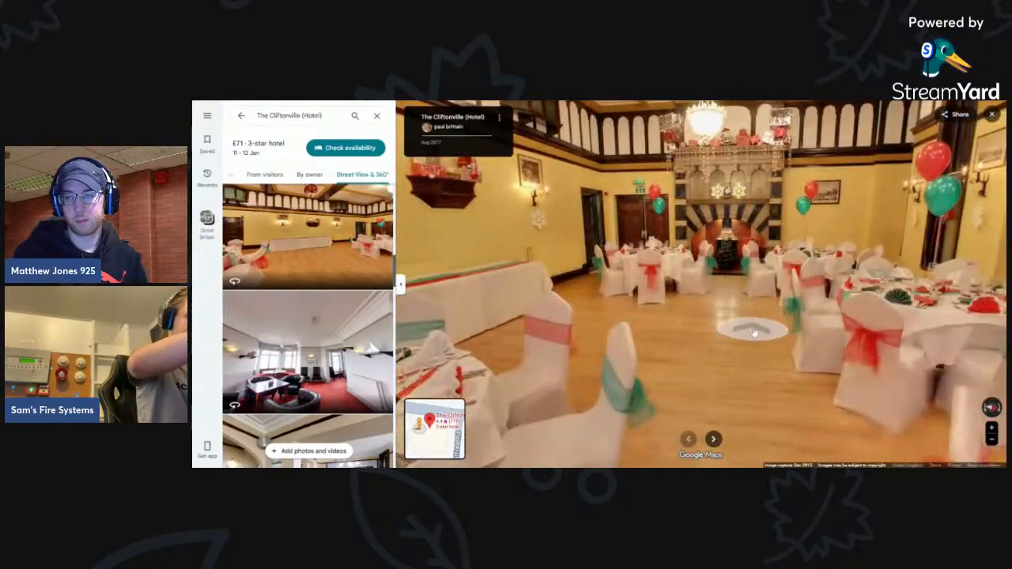
scroll(599, 192, "up", 3)
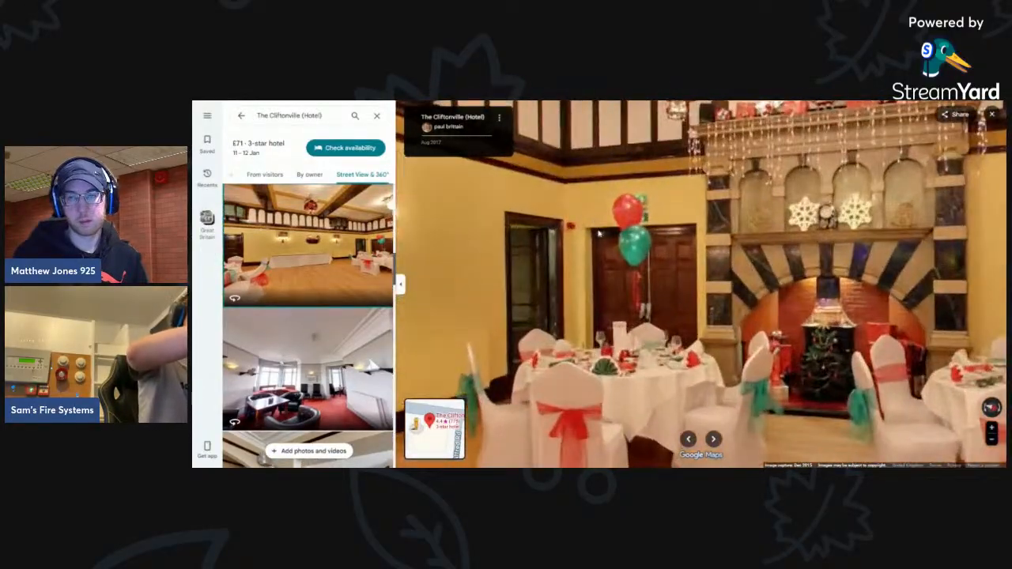
scroll(614, 235, "up", 2)
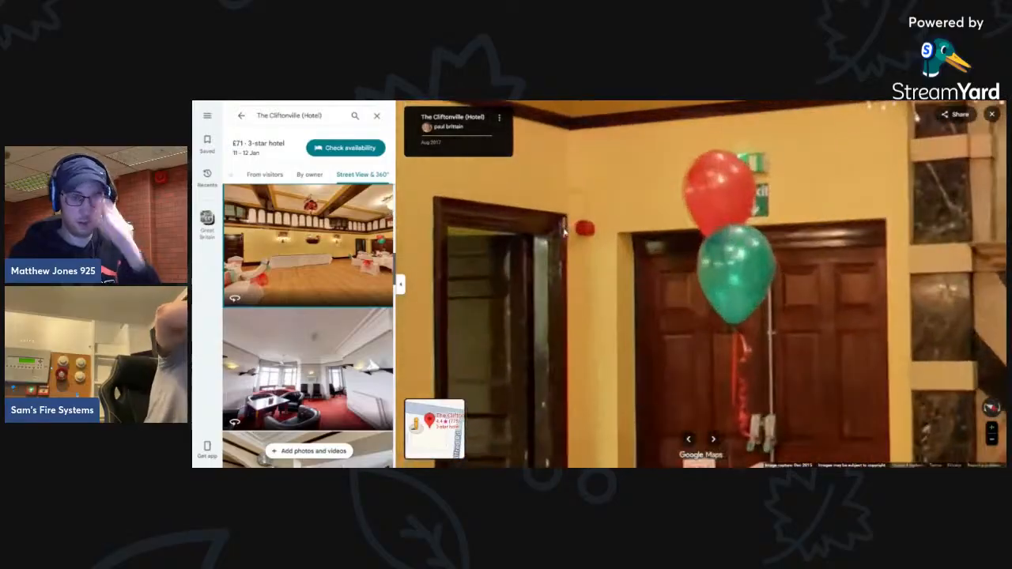
scroll(614, 234, "down", 4)
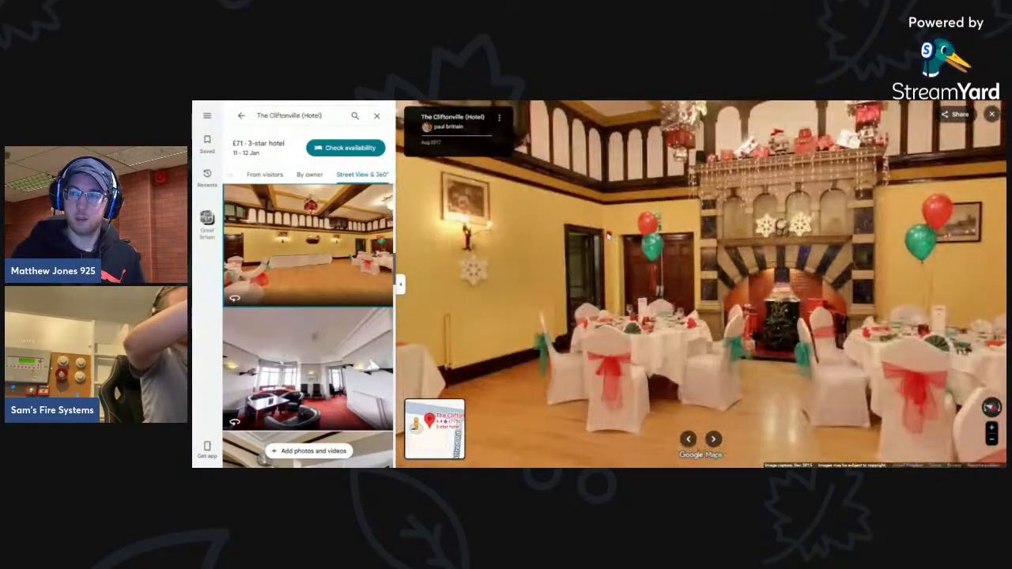
scroll(616, 238, "up", 3)
left_click_drag(628, 244, 630, 306)
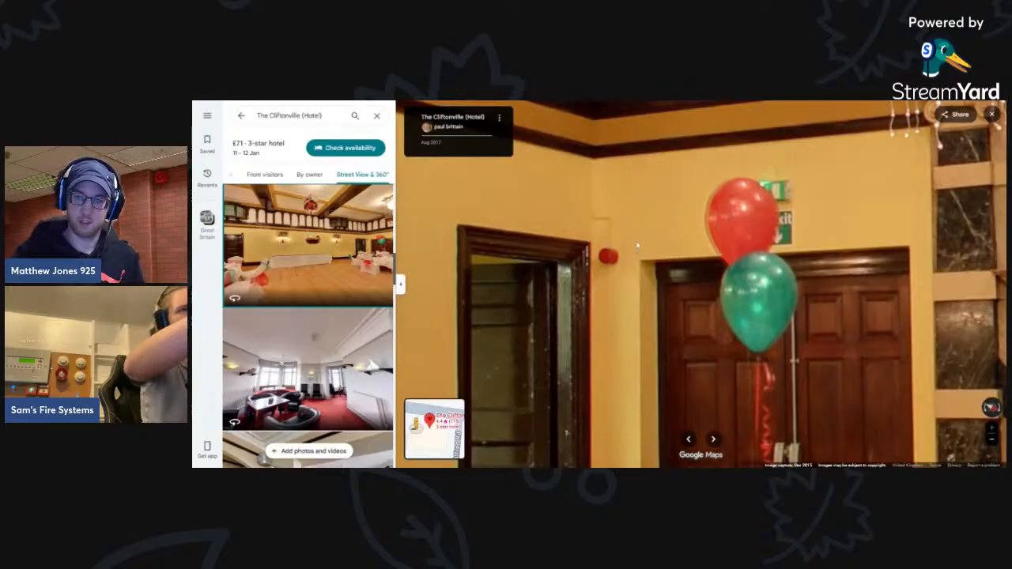
left_click_drag(667, 246, 685, 285)
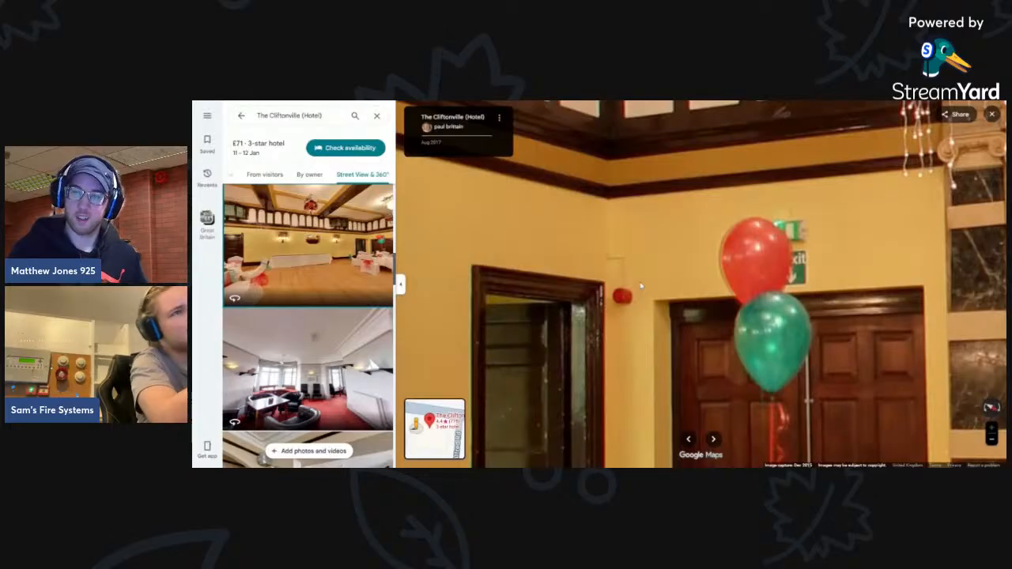
left_click_drag(639, 273, 783, 341)
scroll(778, 336, "down", 5)
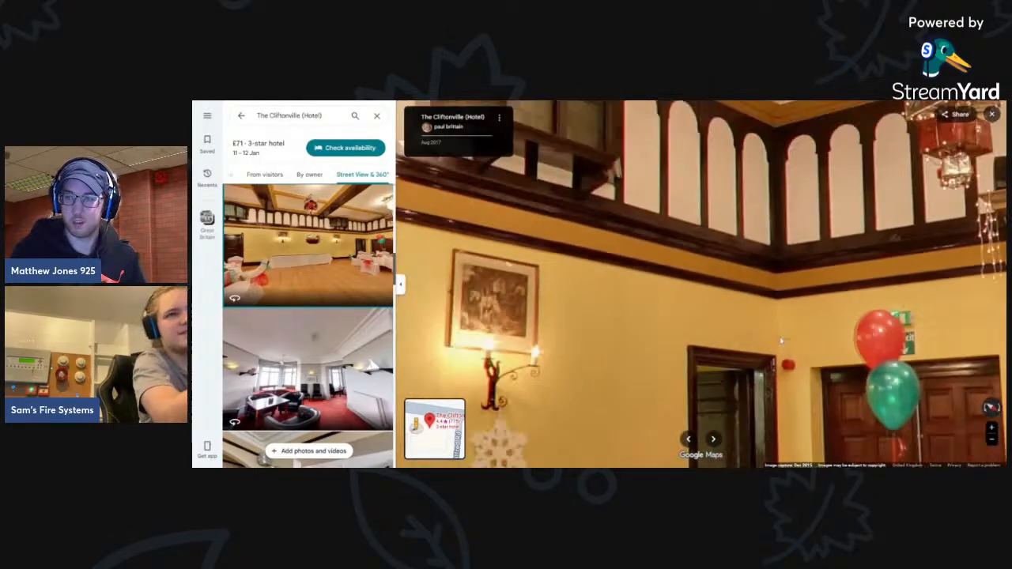
- Examine the ceiling device beside the overhanging leaded window in the function room up close
scroll(732, 177, "up", 3)
scroll(734, 179, "up", 2)
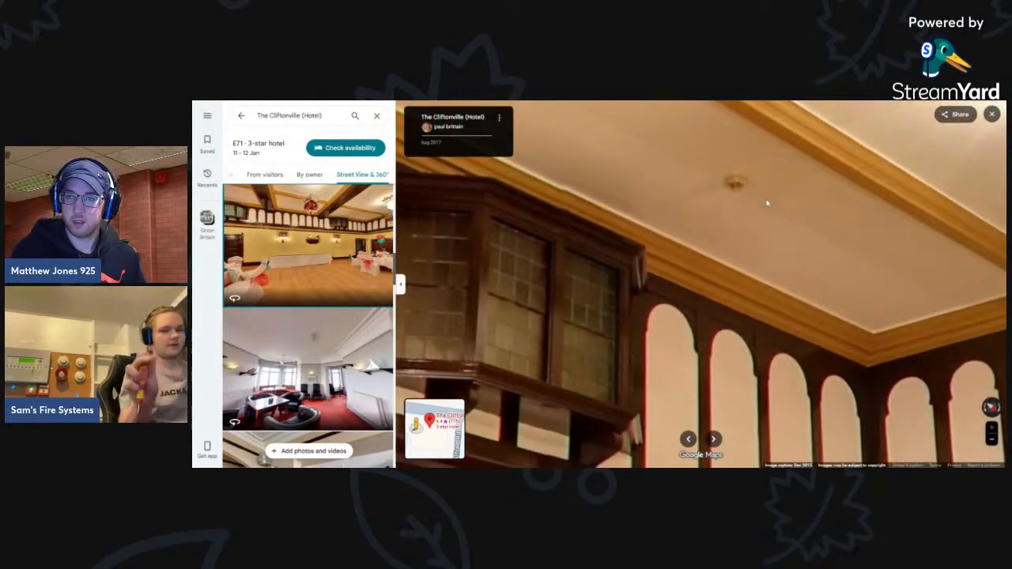
left_click_drag(769, 202, 769, 290)
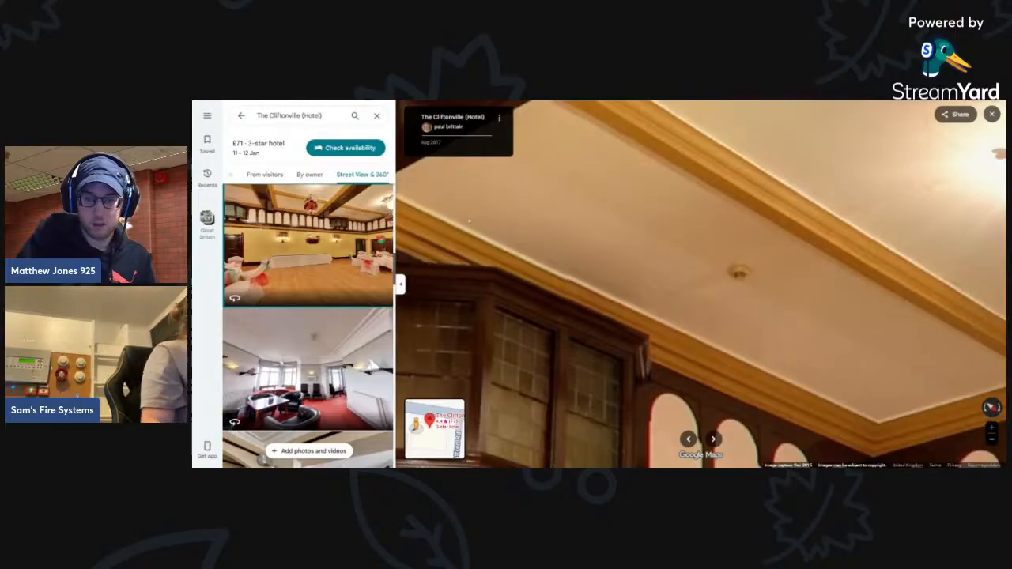
scroll(521, 213, "down", 5)
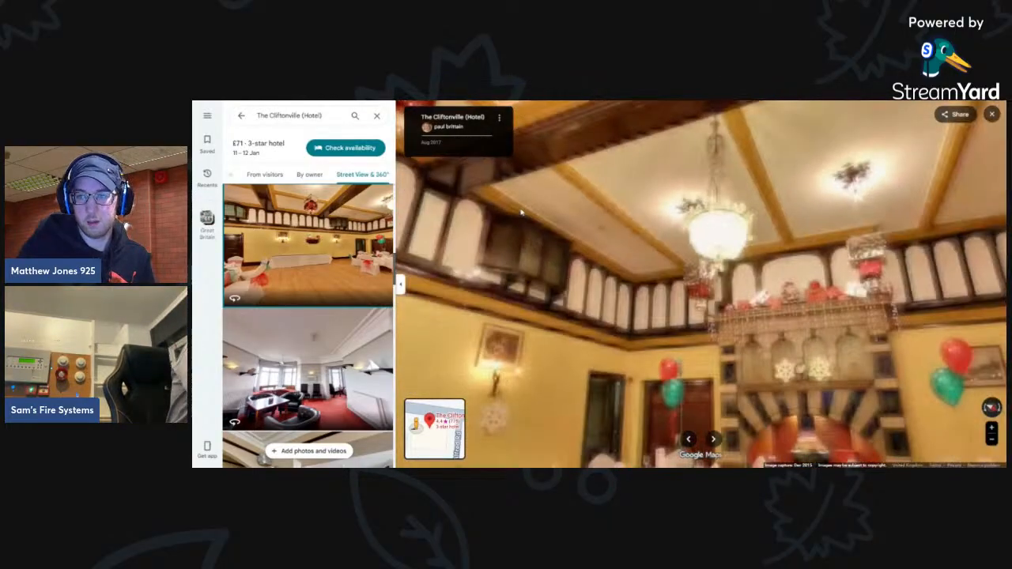
scroll(522, 212, "down", 3)
- Face the fairy-lit balcony and move across the function room to the open stained-glass doors beside the bar
left_click_drag(933, 230, 662, 164)
scroll(662, 165, "up", 4)
scroll(635, 230, "down", 3)
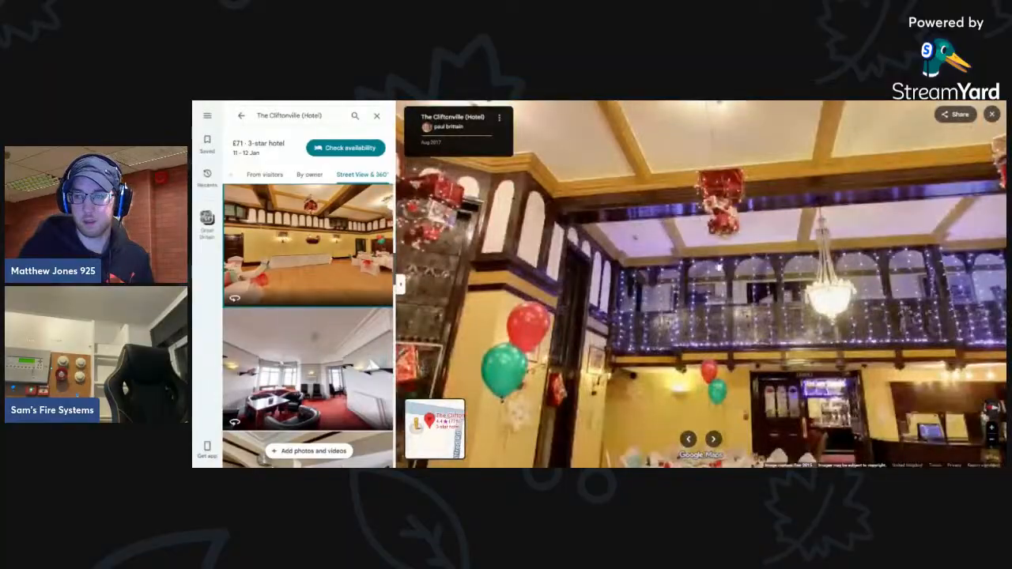
left_click_drag(768, 267, 678, 120)
left_click(713, 293)
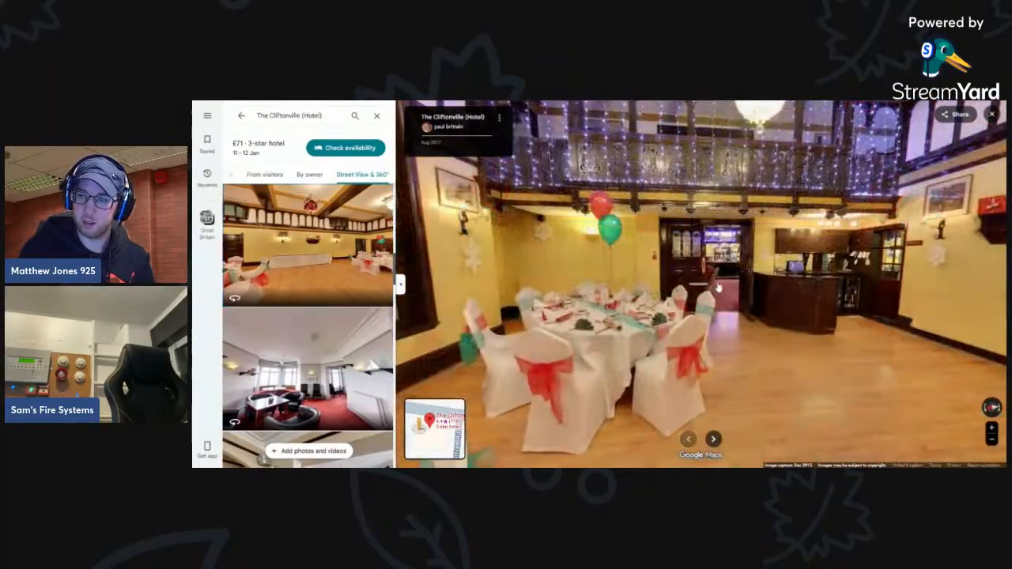
left_click(718, 287)
left_click(605, 311)
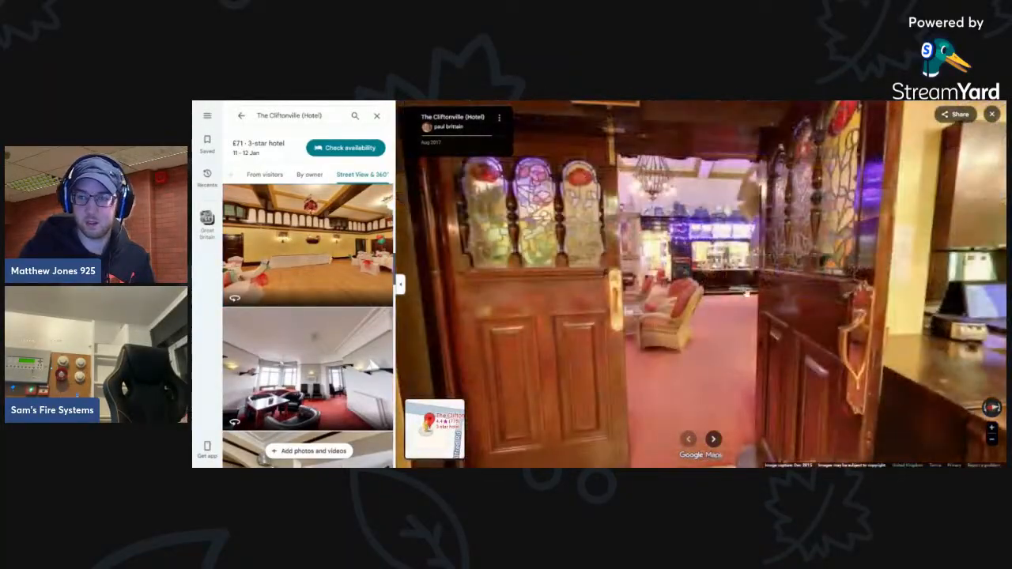
- Examine the red box and the fire sign above it on the yellow wall beside the stained-glass doors
left_click_drag(606, 309, 801, 321)
scroll(608, 299, "up", 5)
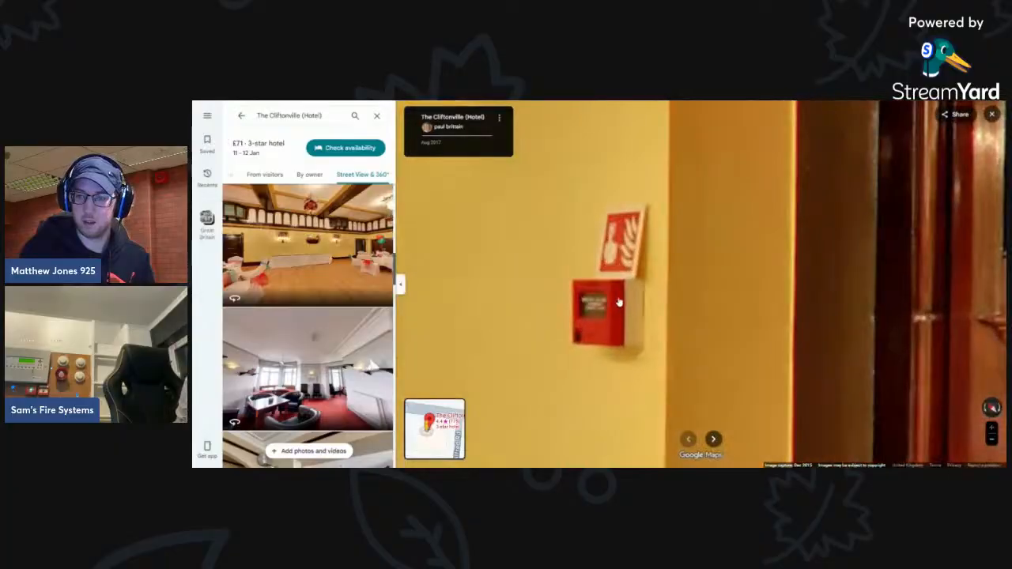
left_click_drag(671, 277, 658, 248)
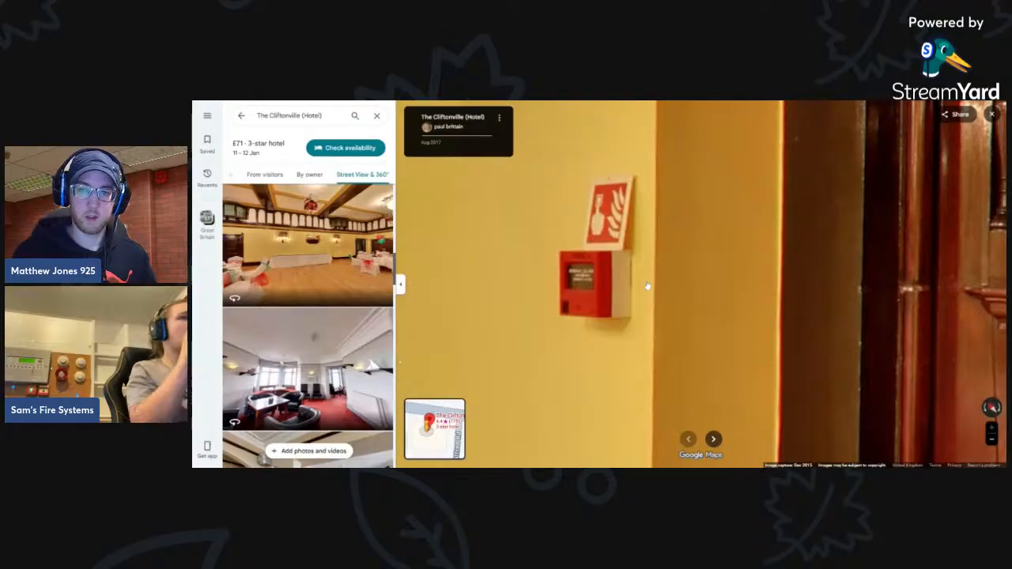
left_click(605, 276)
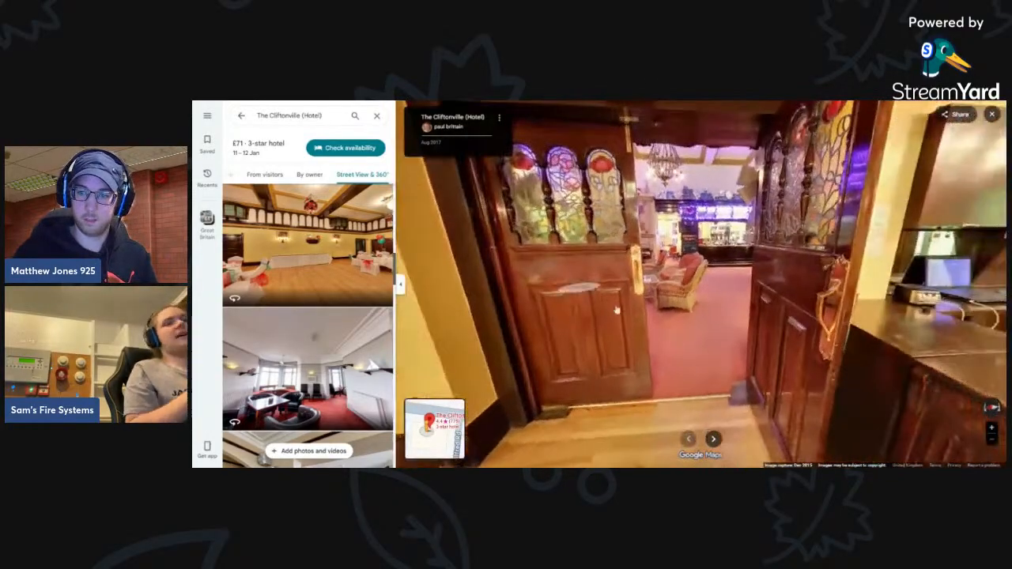
- Go through the stained-glass doors into the lobby and look around the doorway, reception side and wicker seating area
left_click(696, 334)
left_click_drag(719, 326, 518, 320)
left_click_drag(866, 310, 628, 313)
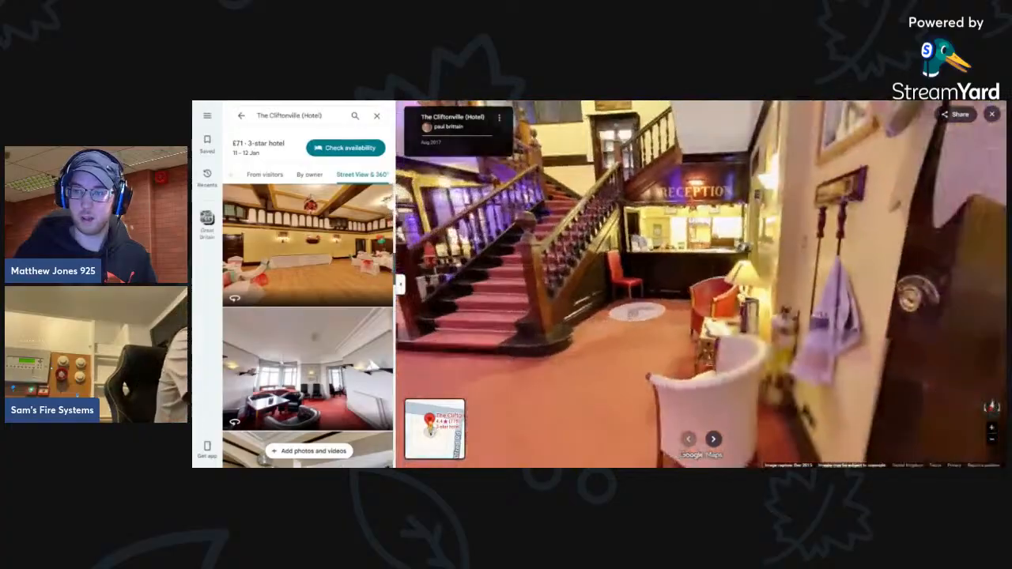
left_click_drag(779, 286, 541, 294)
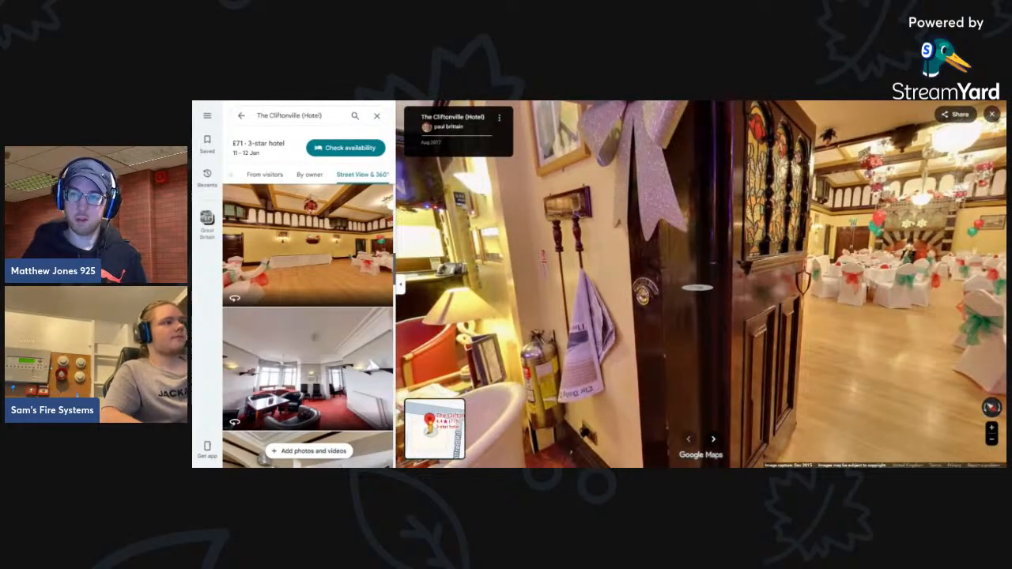
left_click(696, 288)
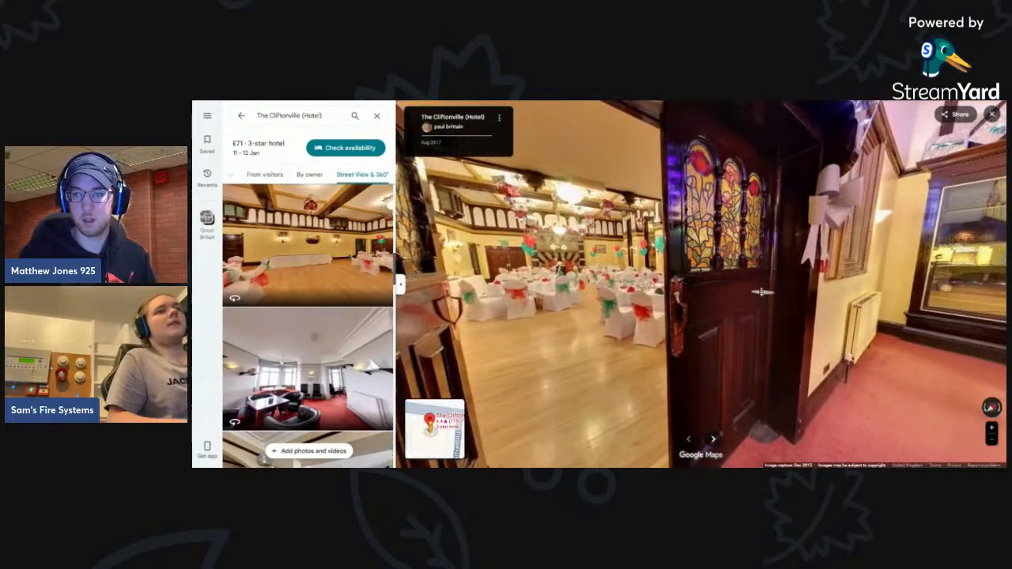
left_click(761, 293)
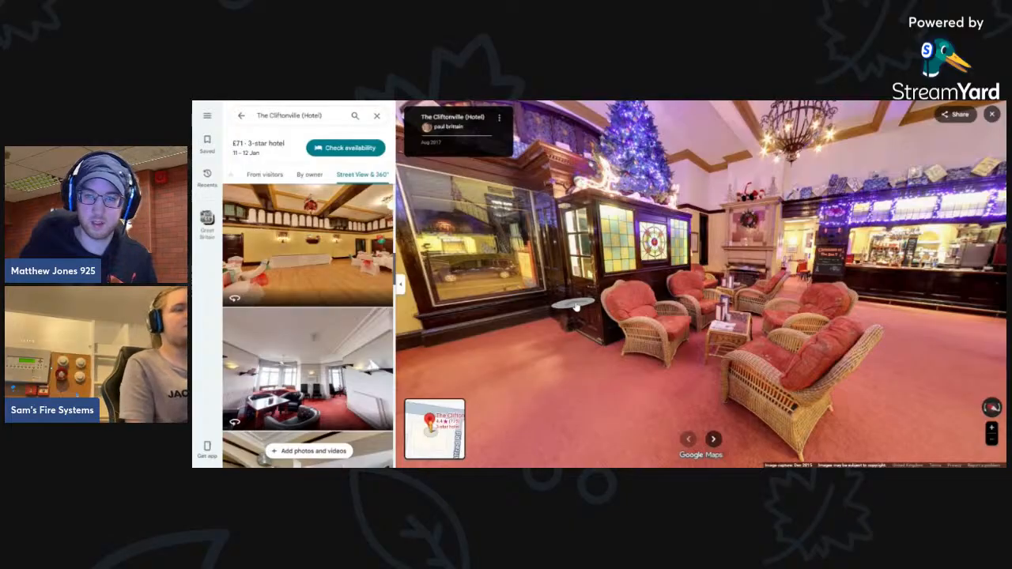
left_click(540, 297)
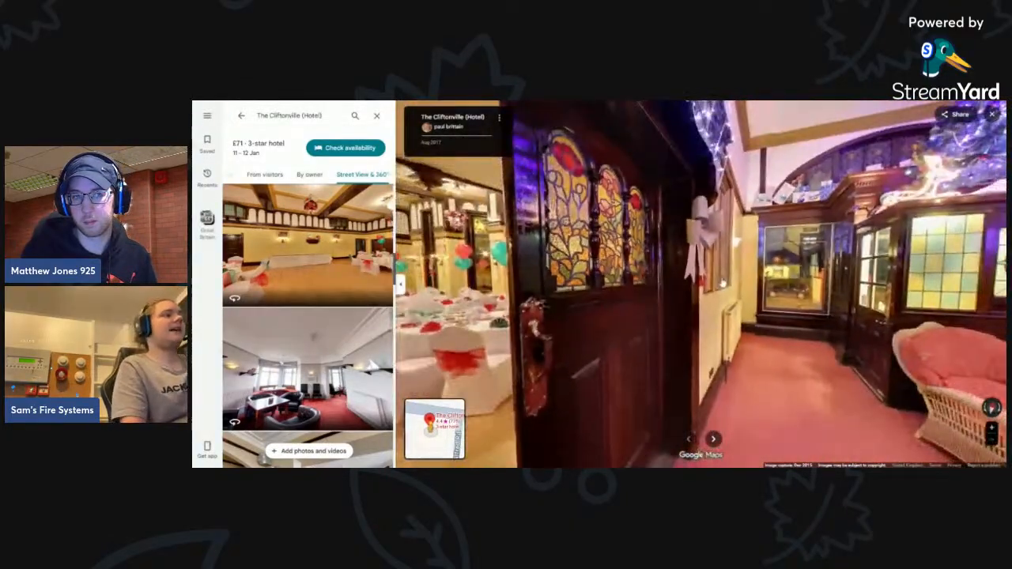
- Examine the red device partly hidden by the glittery bow and picture frame beside the lobby door
left_click_drag(722, 283, 709, 283)
left_click_drag(968, 285, 829, 288)
scroll(482, 272, "up", 5)
left_click_drag(482, 275, 671, 284)
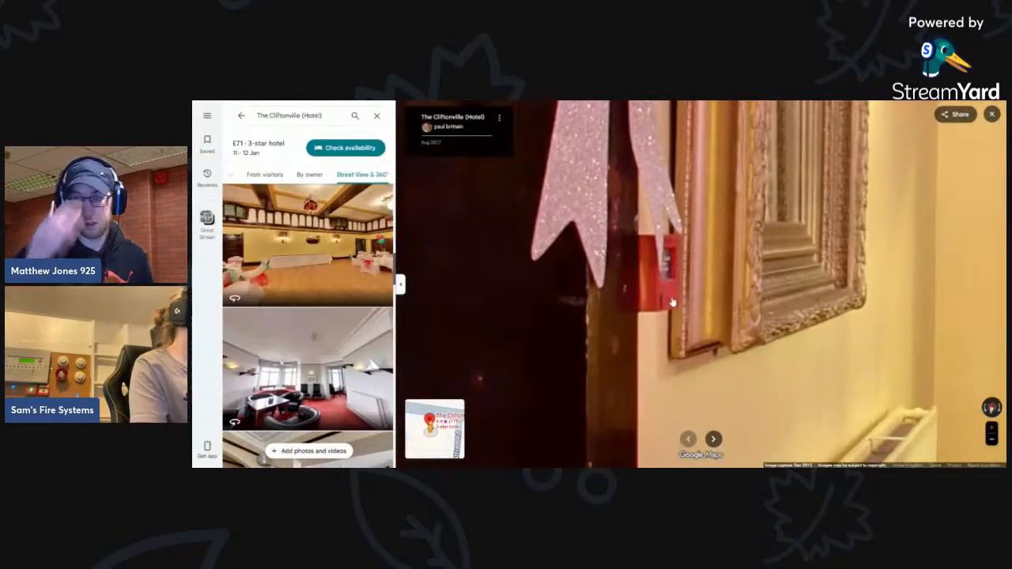
scroll(673, 291, "down", 5)
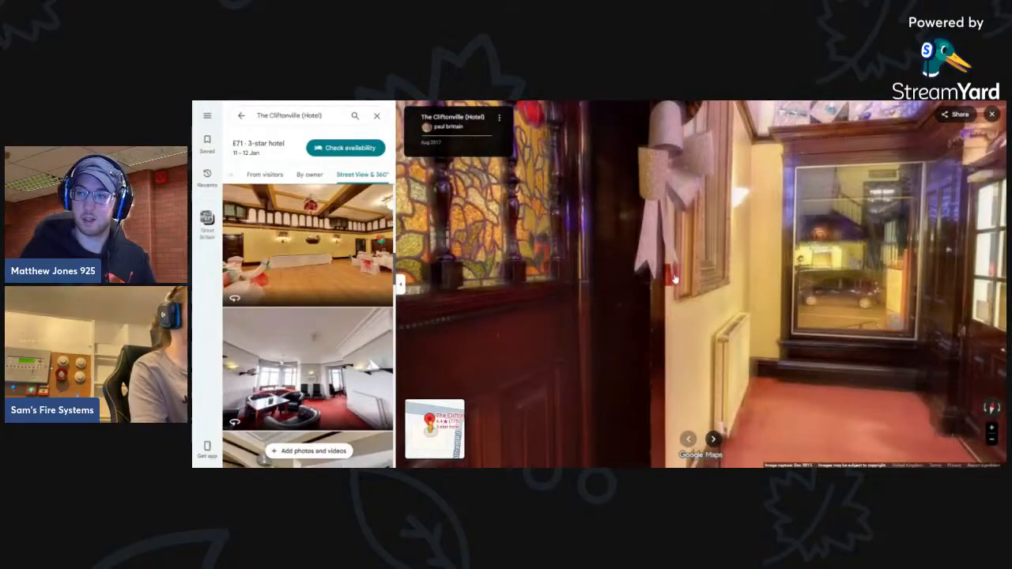
scroll(707, 295, "up", 5)
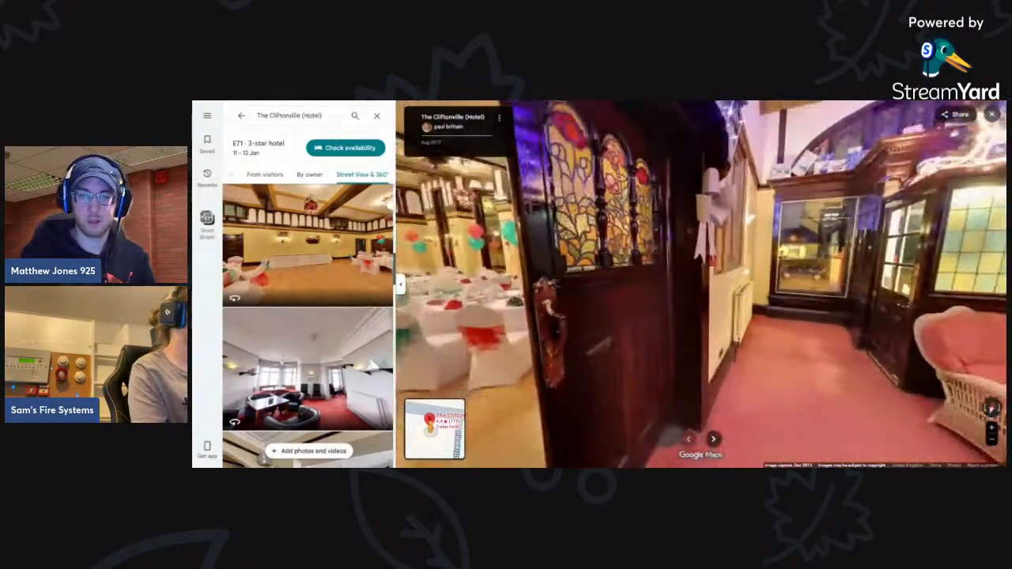
- Turn to the main lobby staircase and examine the ceiling device next to the chandelier above it
left_click_drag(557, 292, 965, 286)
left_click_drag(443, 283, 631, 281)
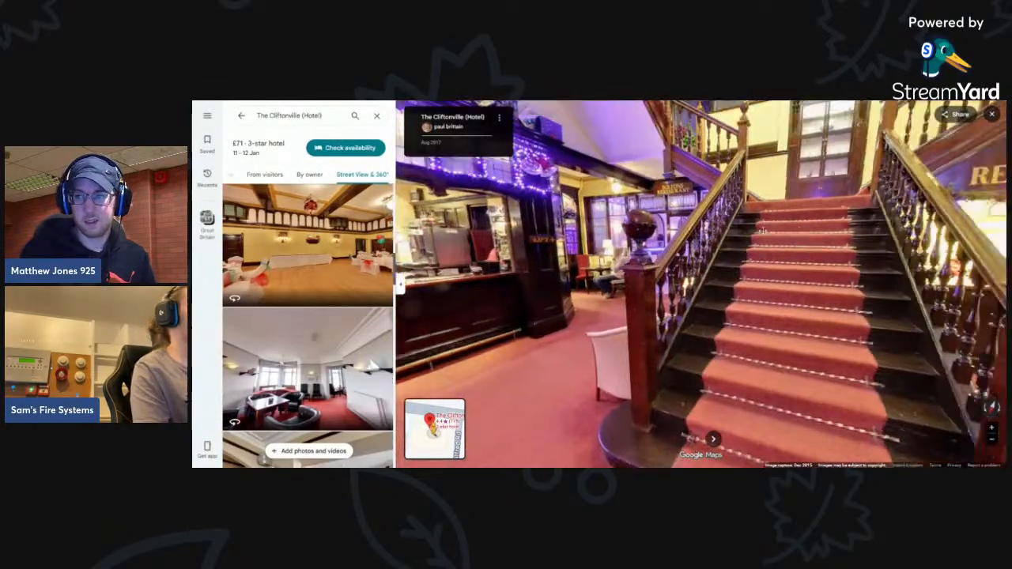
left_click_drag(762, 230, 786, 299)
left_click_drag(769, 202, 735, 310)
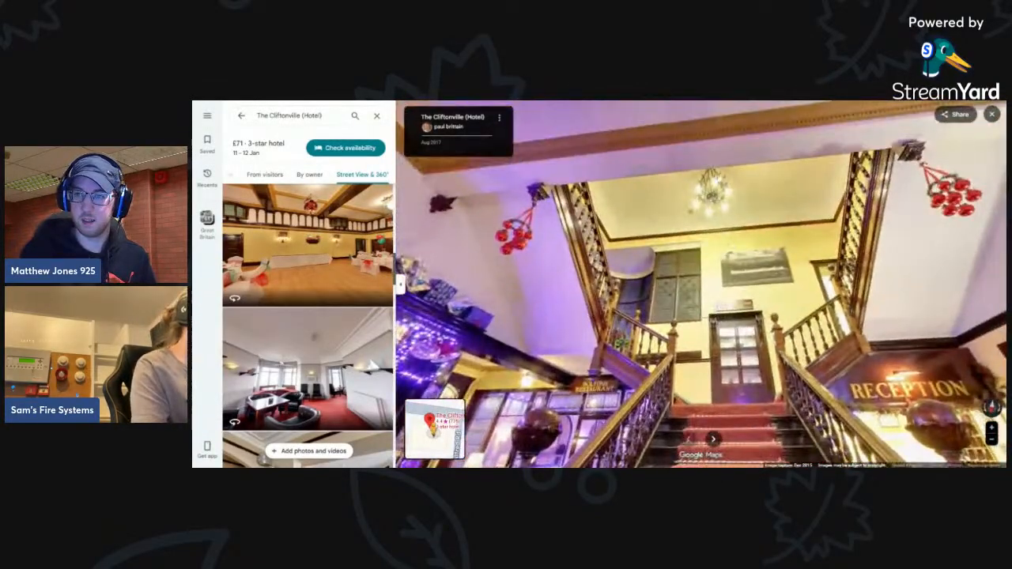
scroll(660, 238, "up", 5)
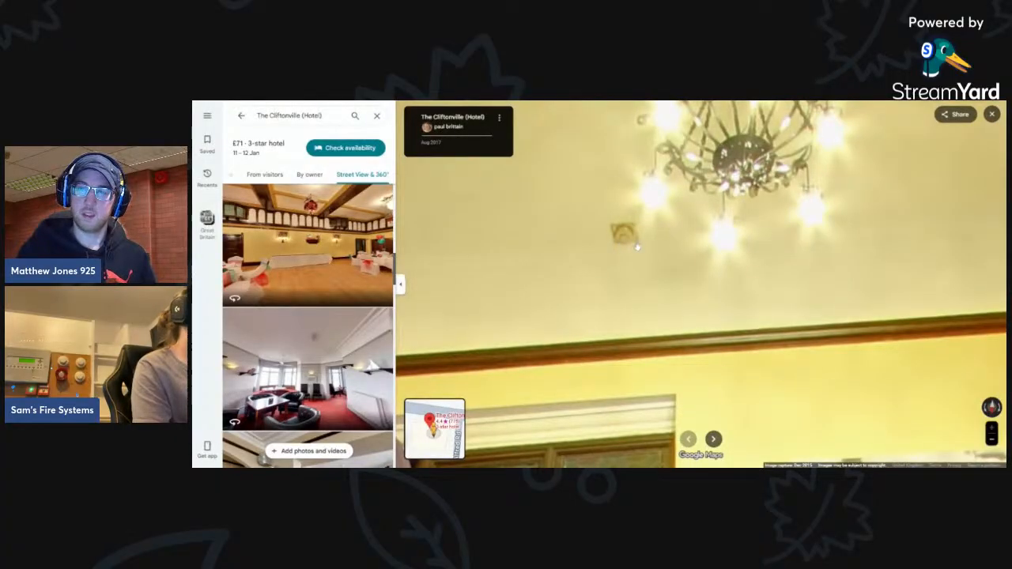
scroll(703, 267, "down", 5)
- Move up the main staircase to the landing and examine the square-mounted ceiling device near the wall
left_click_drag(703, 266, 722, 220)
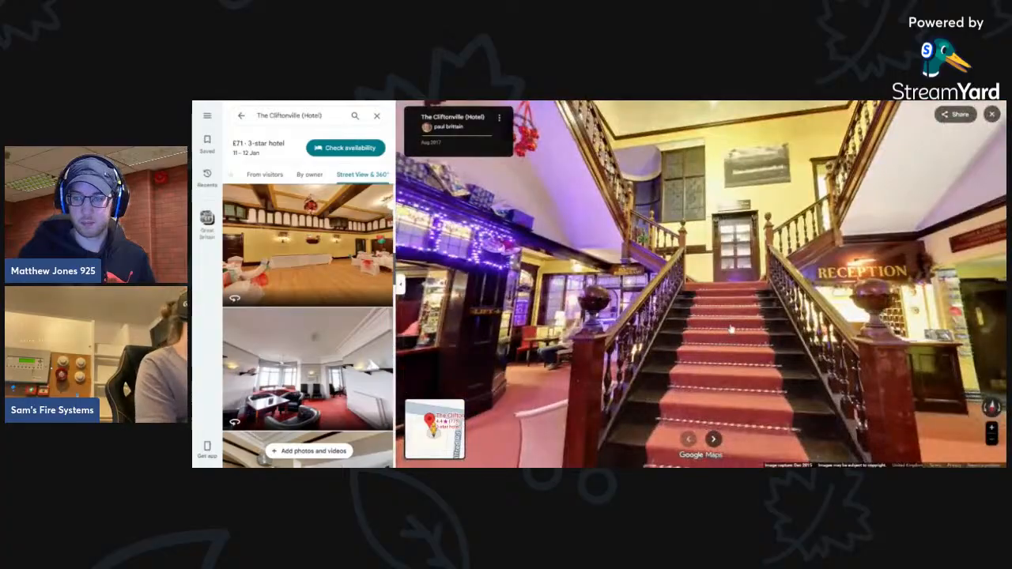
left_click_drag(735, 377, 822, 351)
scroll(706, 233, "up", 5)
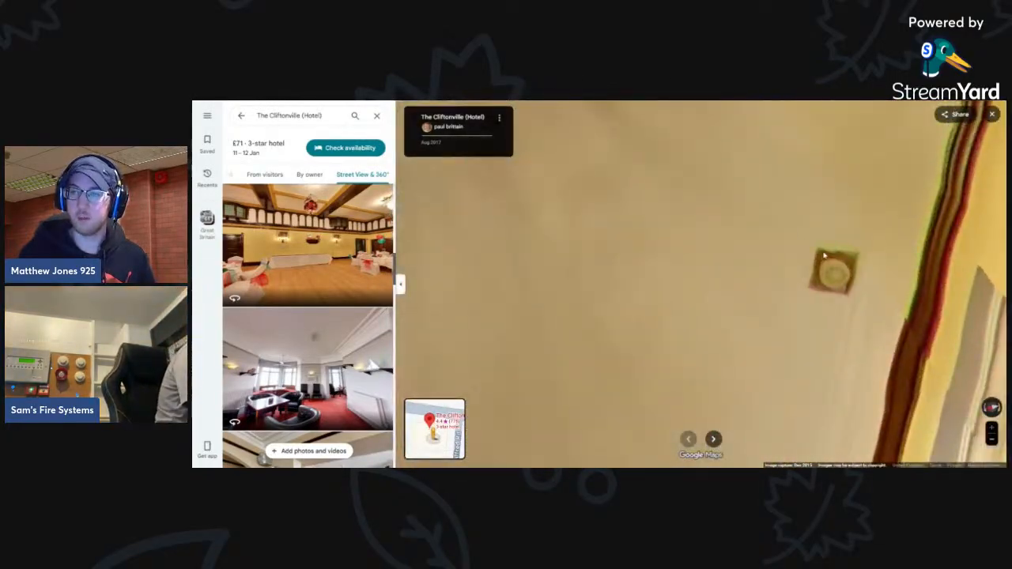
scroll(694, 236, "down", 3)
- Inspect the ceiling and arches above the upper-floor balustrade from the staircase landing
left_click_drag(694, 236, 889, 187)
scroll(606, 270, "up", 2)
left_click_drag(606, 270, 582, 299)
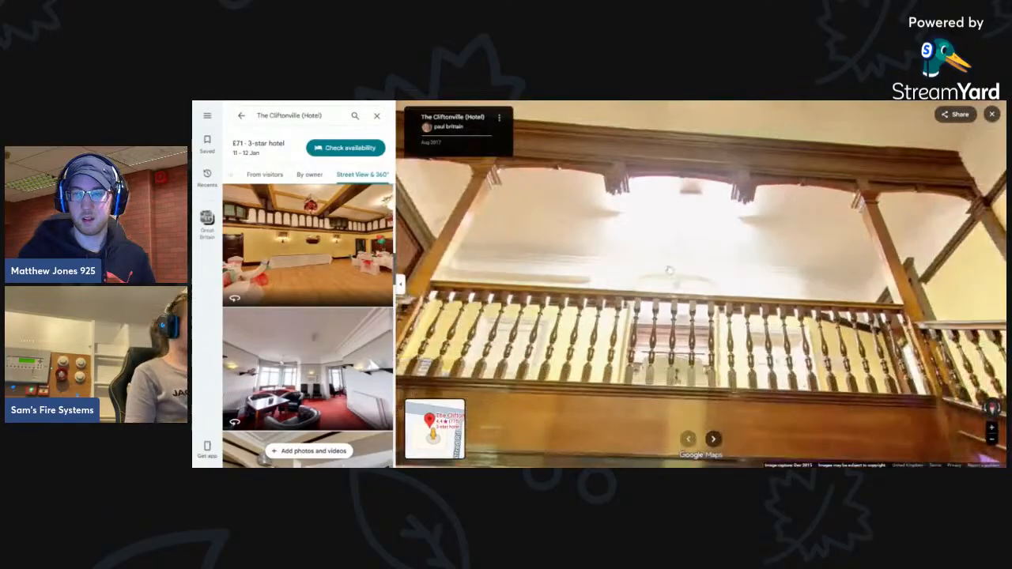
scroll(669, 265, "up", 3)
scroll(675, 284, "down", 5)
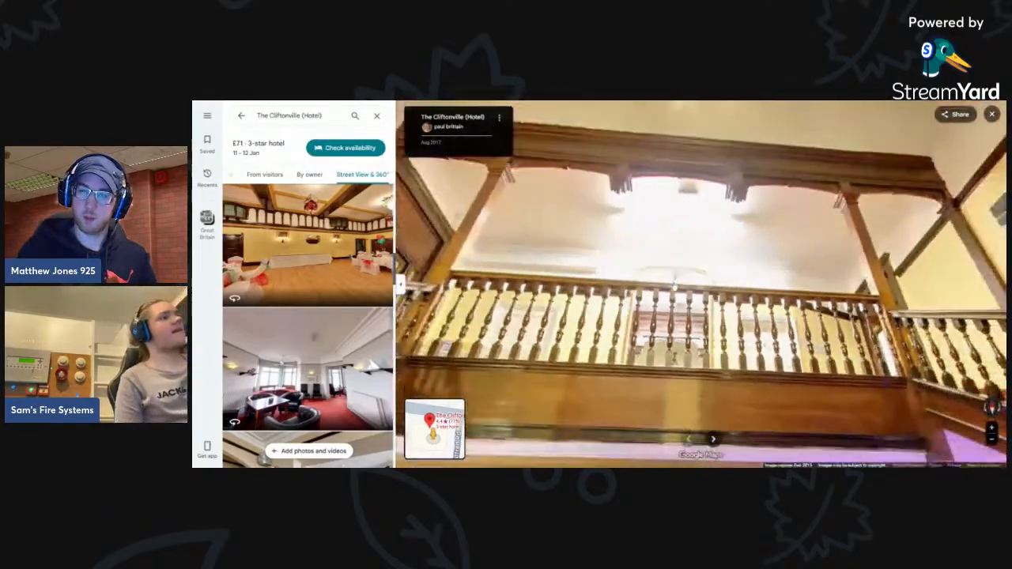
- Move around the staircase viewpoints to face the carpeted flight leading to the arched glazed doors
left_click_drag(675, 285, 901, 245)
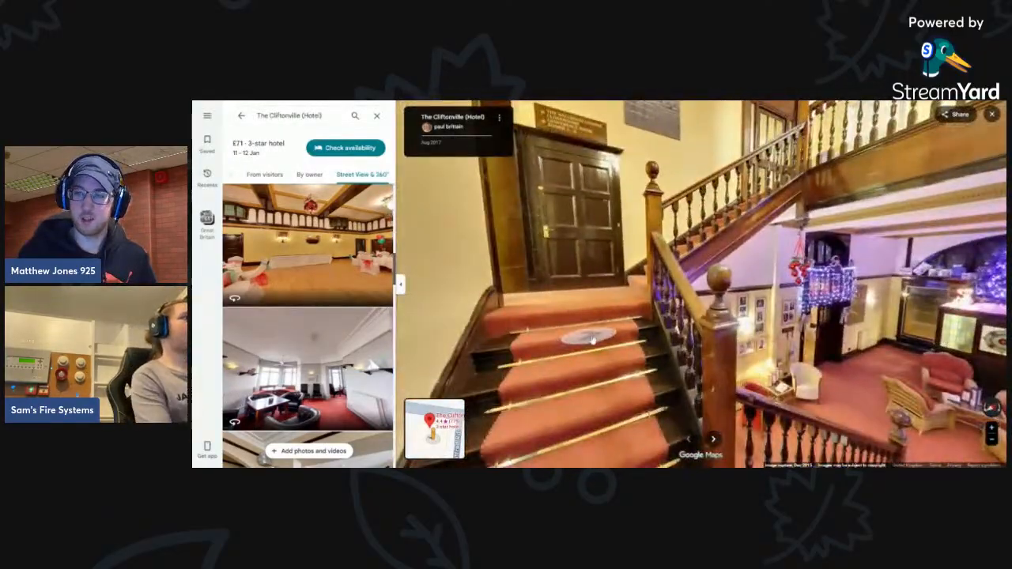
left_click(592, 339)
left_click_drag(589, 336, 890, 253)
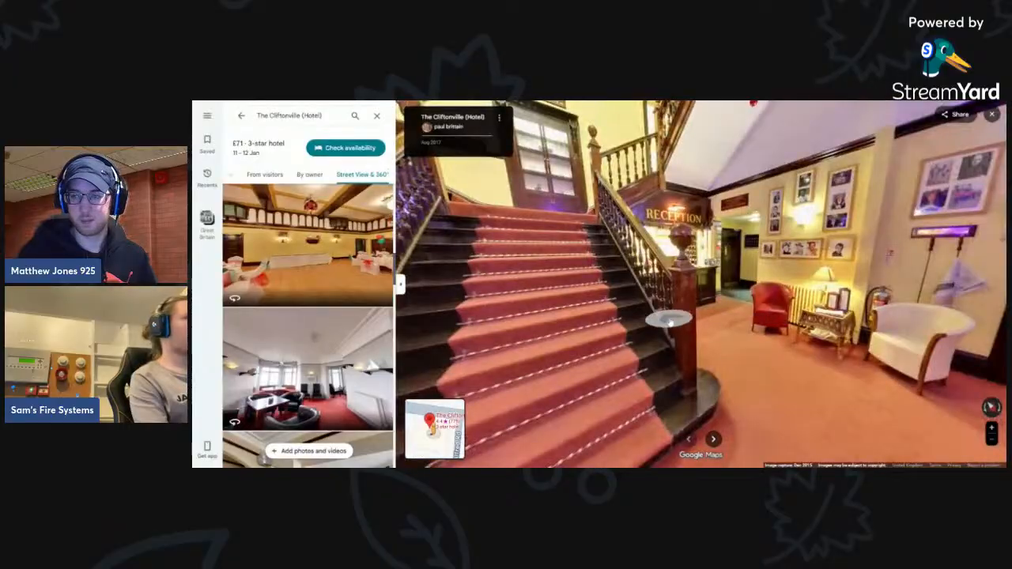
left_click(668, 318)
left_click_drag(553, 324, 776, 332)
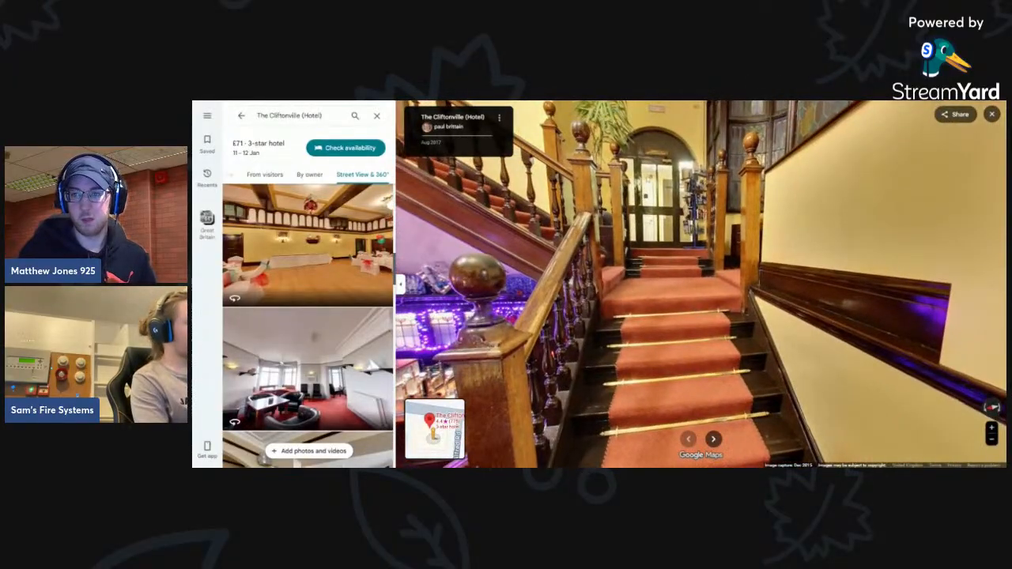
- Examine the glazed doors at the head of the carpeted flight and the red device visible behind them, keeping to the staircase viewpoint
left_click(649, 182)
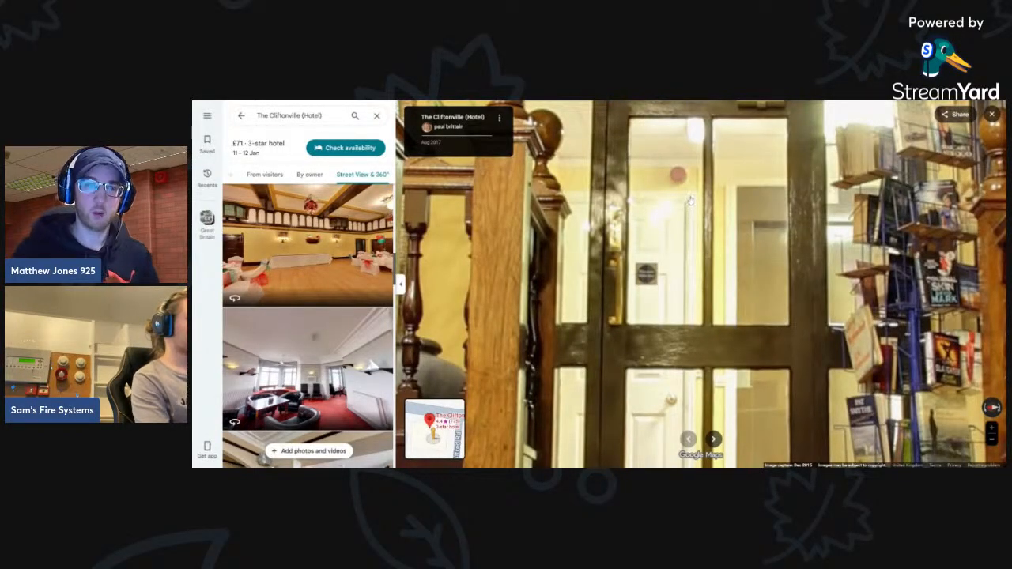
left_click(690, 195)
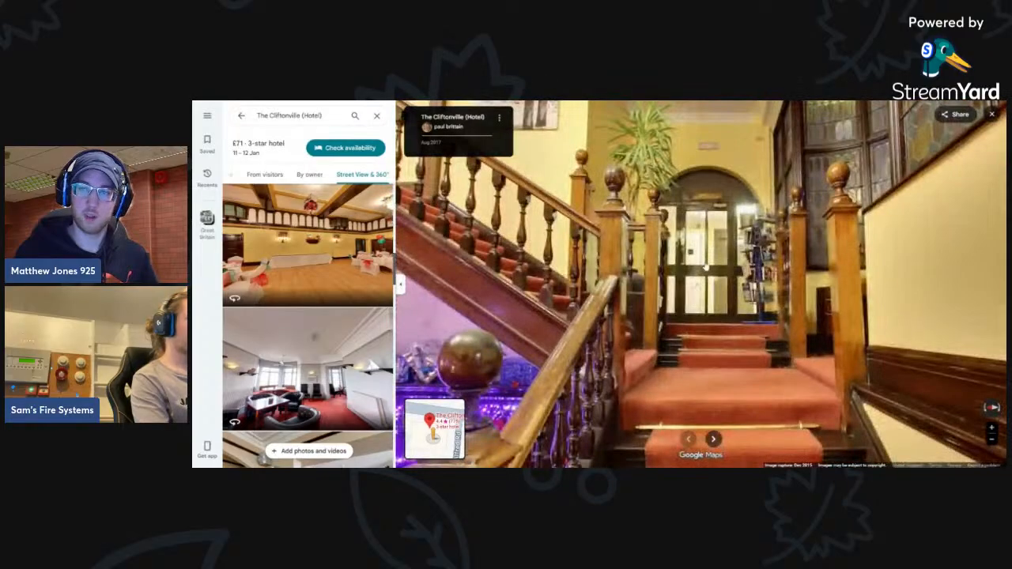
left_click(707, 271)
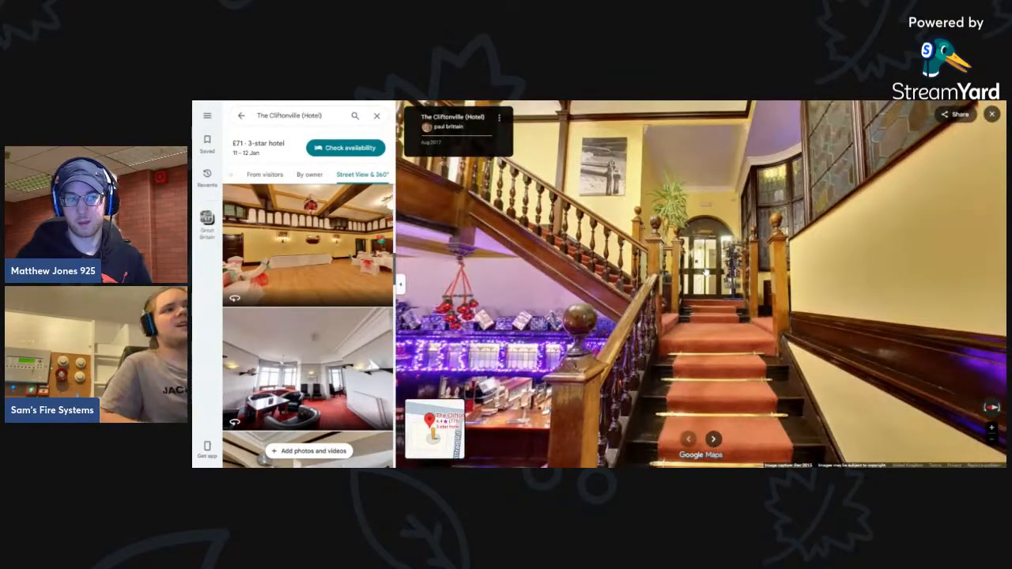
left_click(700, 321)
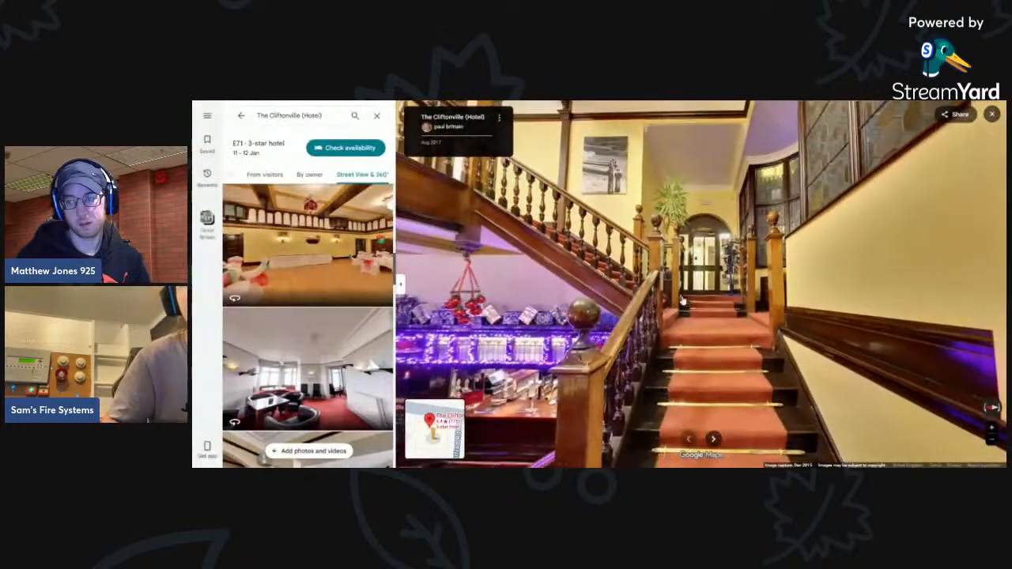
- Turn to the flight with the Ballroom Lounge sign, inspect its dark panelled door, and look up to the ceiling above the balustrade
left_click(688, 310)
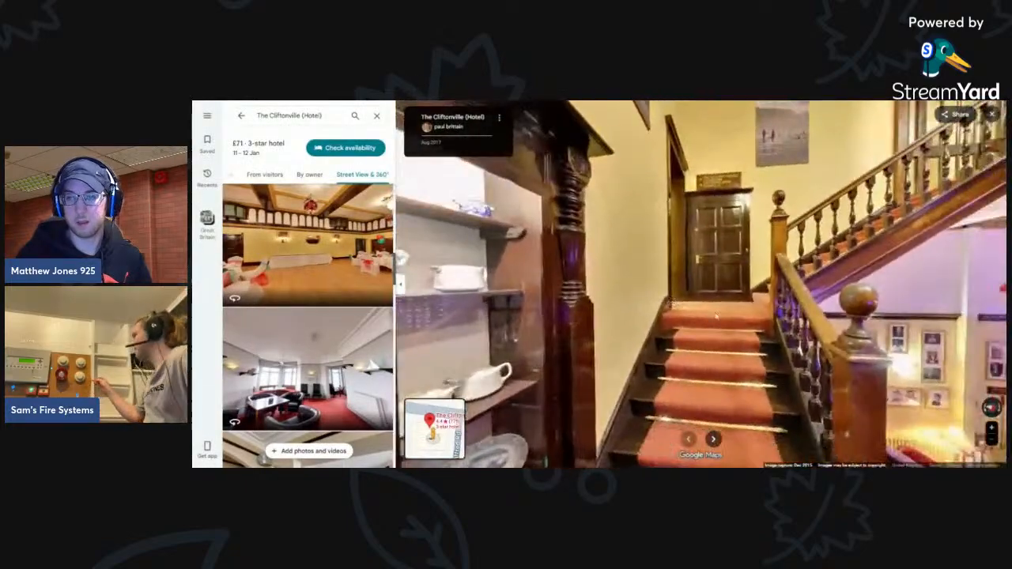
left_click(719, 178)
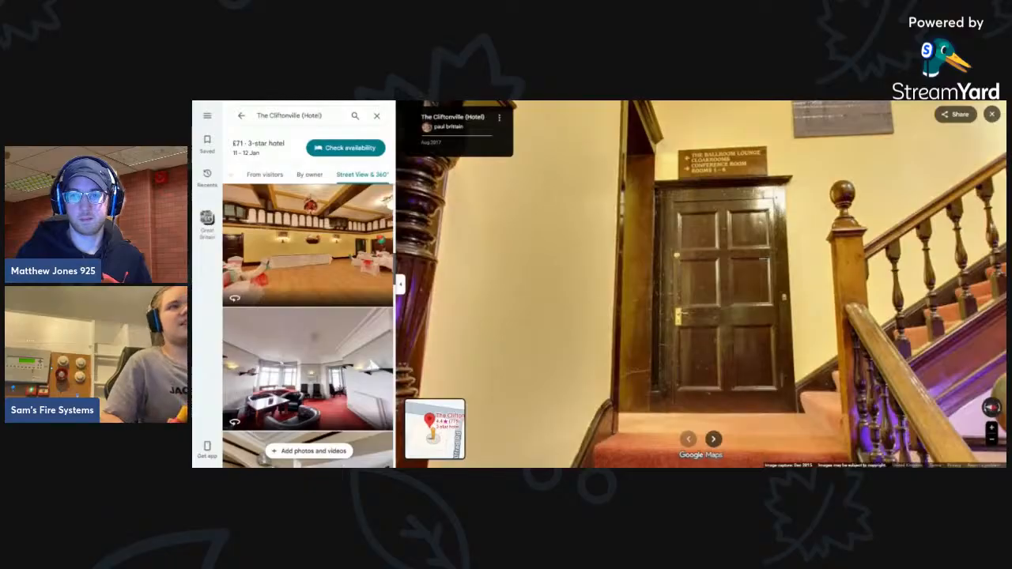
left_click_drag(708, 283, 482, 352)
- Open the 360° photo of the red-carpeted lounge with black leather chairs and examine the rectangular fitting on its ceiling
scroll(313, 300, "down", 2)
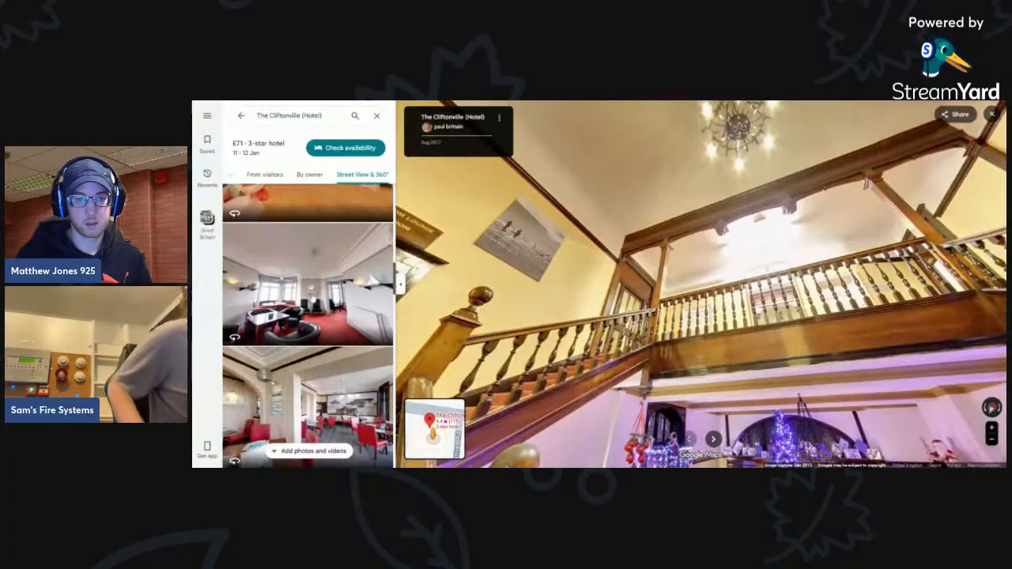
left_click(306, 285)
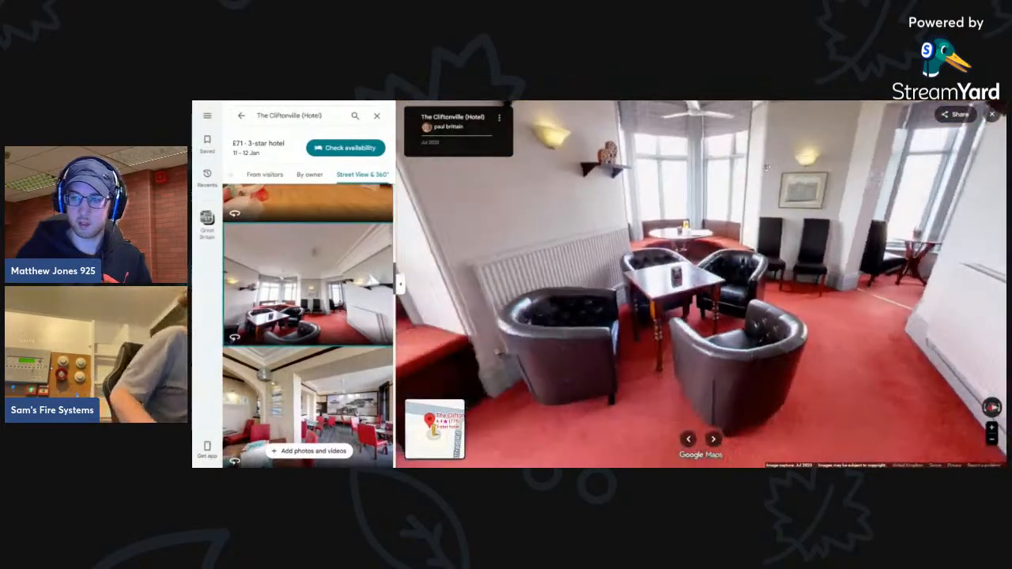
left_click_drag(767, 167, 948, 182)
left_click_drag(569, 229, 838, 229)
left_click_drag(522, 238, 870, 332)
left_click_drag(490, 261, 696, 277)
left_click_drag(553, 277, 711, 308)
left_click_drag(664, 158, 672, 332)
left_click_drag(678, 119, 678, 169)
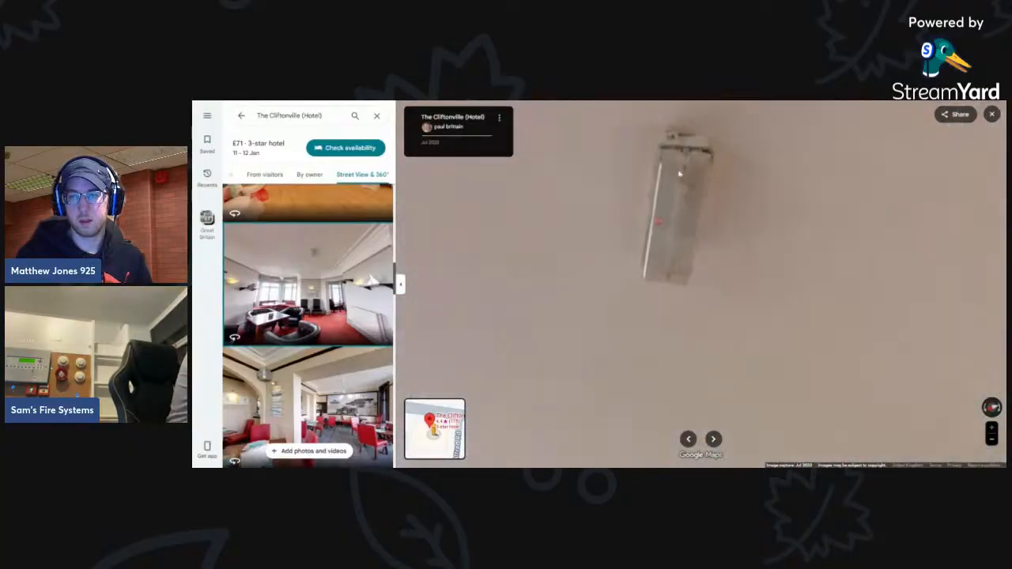
- Inspect the lounge's walls and ceiling around the serving hatch and the doorway next to it
scroll(683, 208, "down", 5)
left_click_drag(474, 229, 625, 273)
left_click_drag(751, 232, 807, 187)
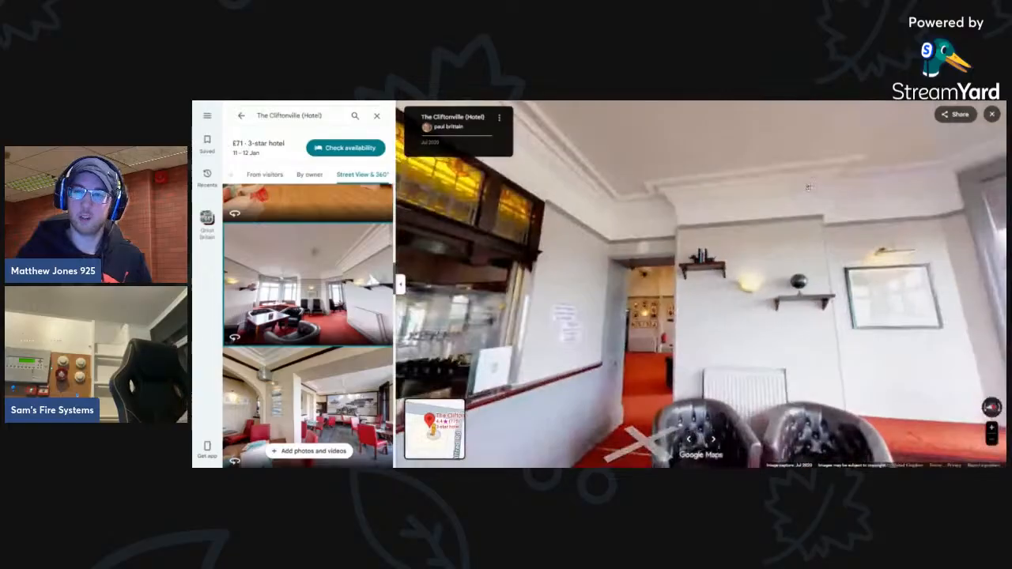
left_click_drag(683, 250, 655, 313)
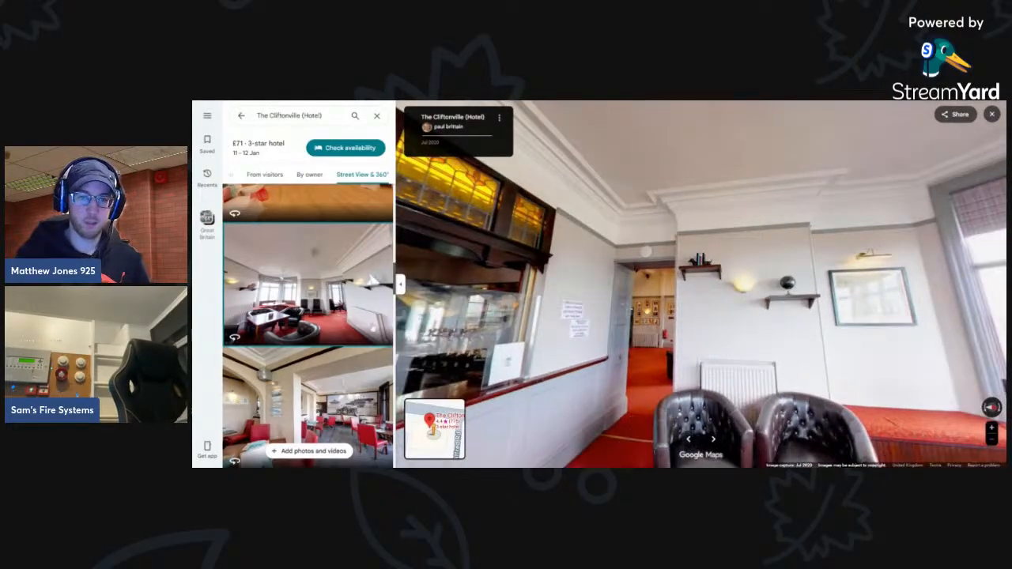
- Open the 360° photo of the restaurant with red chairs and examine the red wall device beside the ceiling fan
scroll(296, 325, "down", 2)
left_click(297, 320)
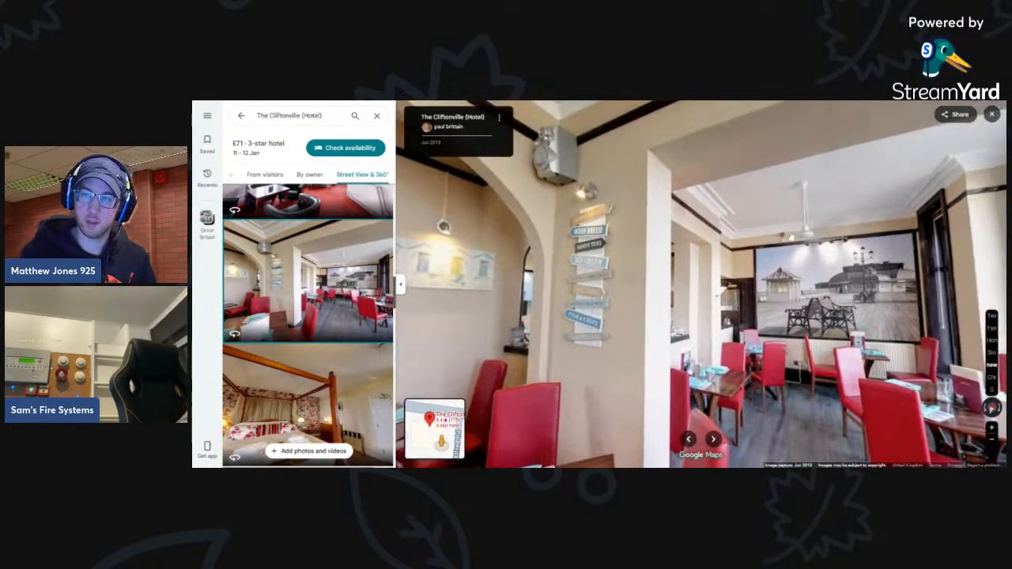
left_click_drag(822, 178, 792, 229)
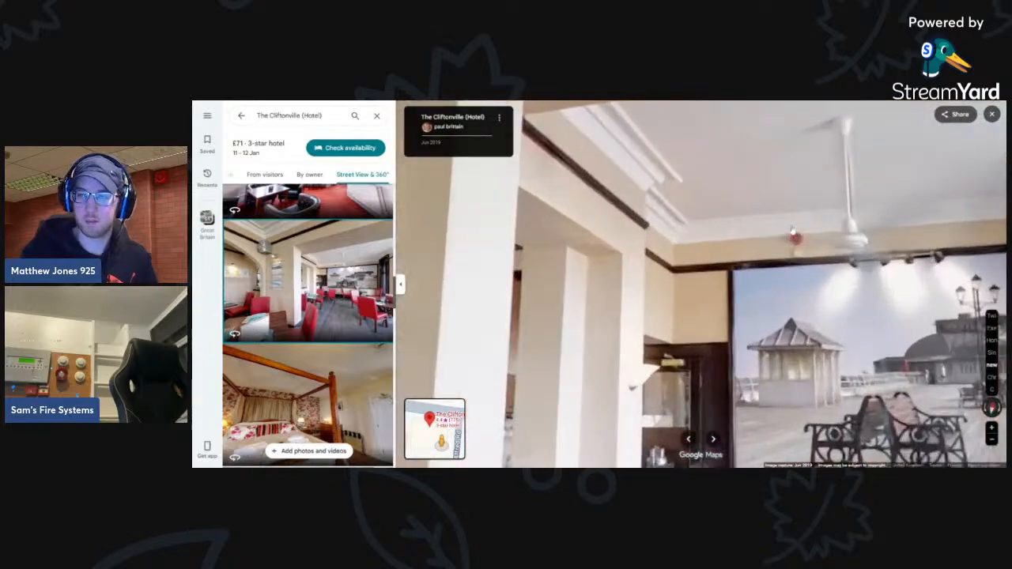
scroll(793, 235, "up", 3)
- Switch to the dining area with the beach mural and face its counter and glazed double doors
scroll(788, 259, "down", 6)
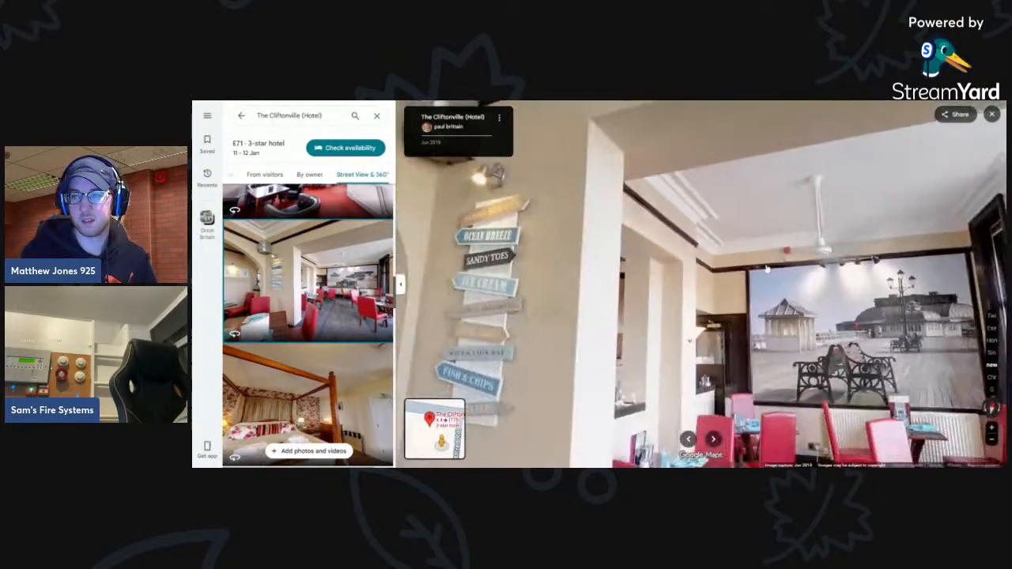
left_click_drag(515, 336, 804, 261)
left_click(804, 261)
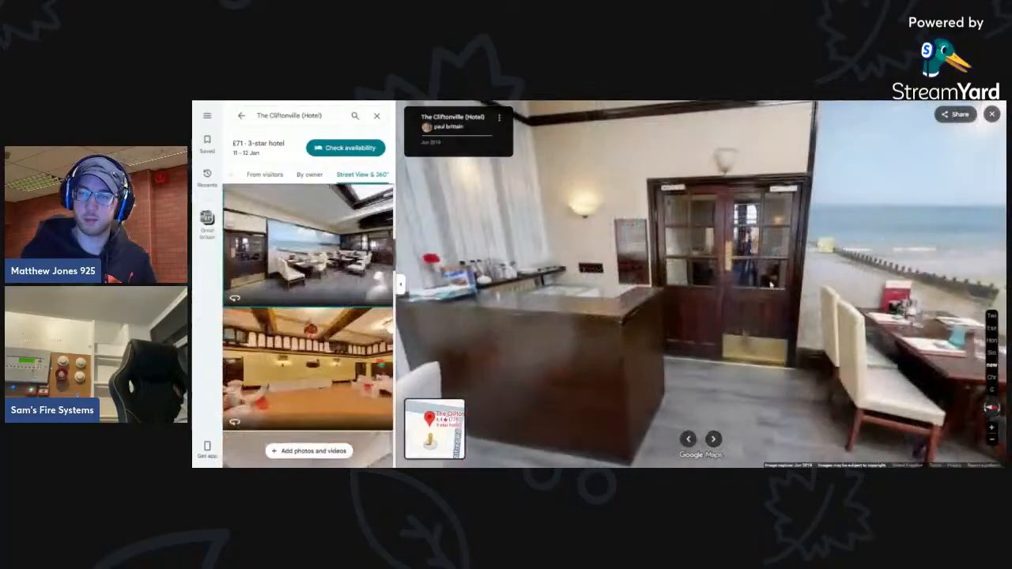
- Open the four-poster bedroom's 360° photo and examine the ceiling detector and the red device high on the wall
scroll(317, 312, "down", 3)
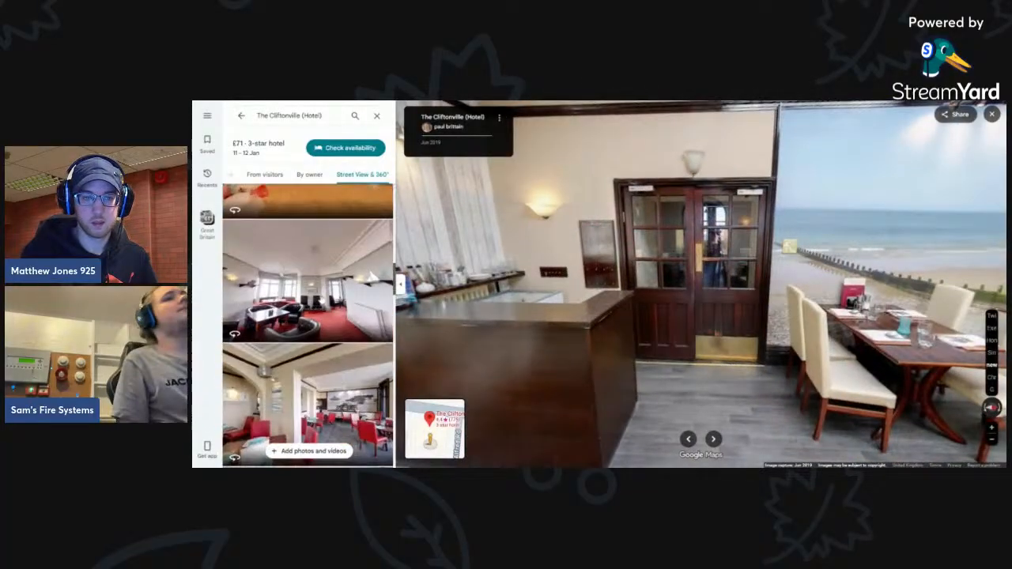
scroll(308, 317, "down", 1)
left_click(307, 269)
left_click_drag(700, 192, 634, 228)
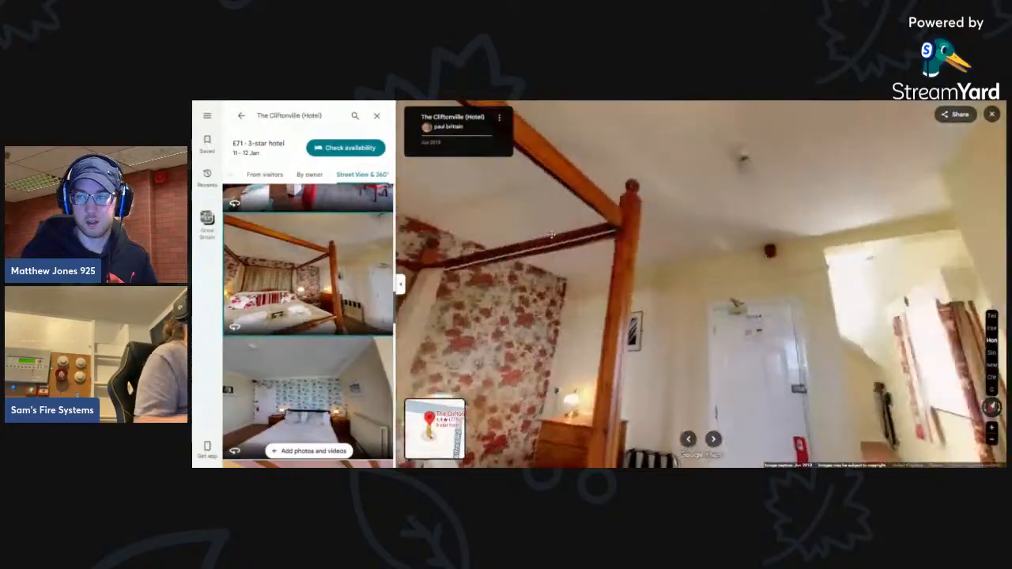
scroll(672, 198, "up", 3)
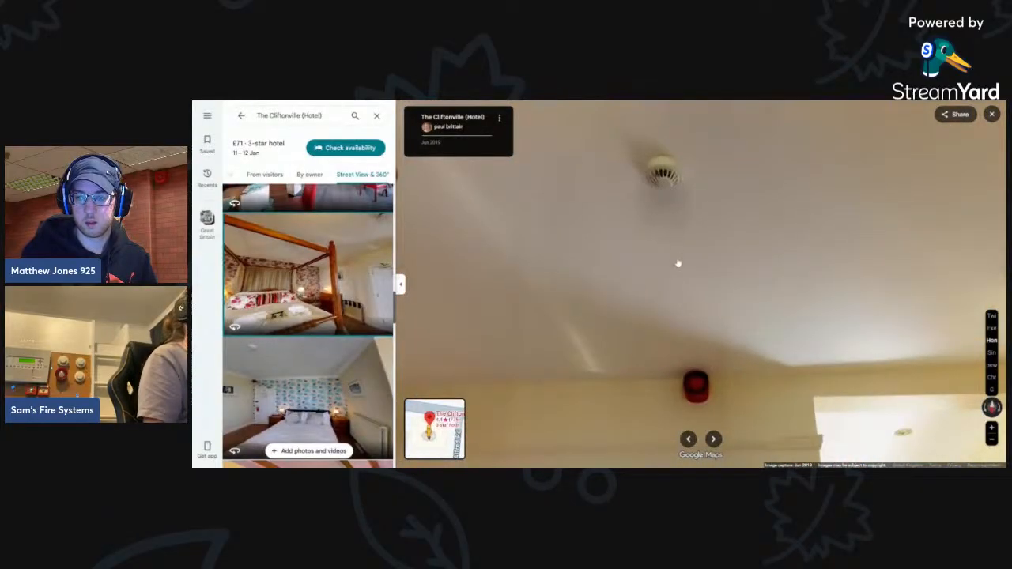
- Open the 360° photo of the Christmas-decorated lobby staircase and inspect the walls and ceiling beams around the reception area
scroll(307, 326, "down", 2)
scroll(325, 286, "down", 1)
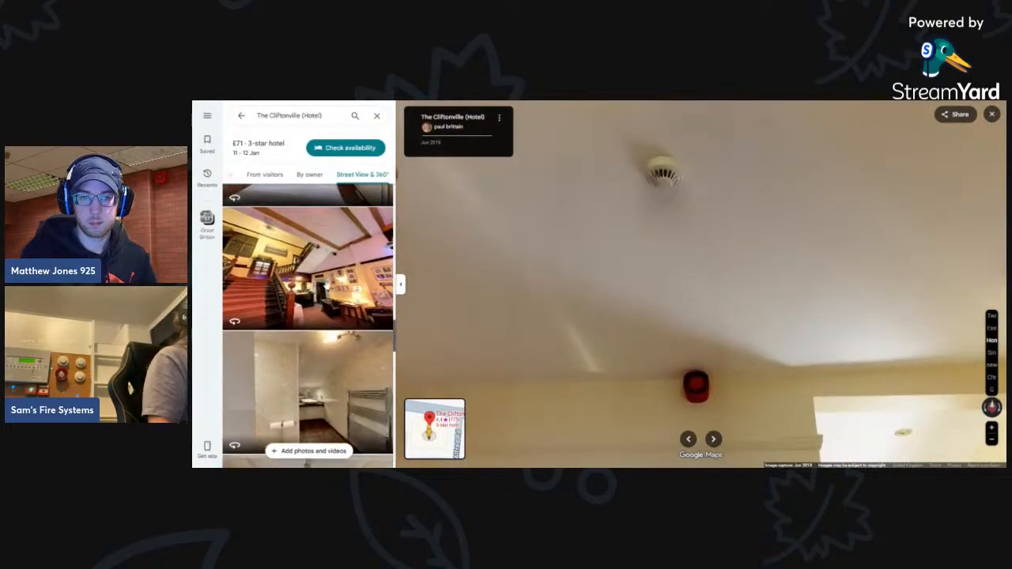
left_click(326, 286)
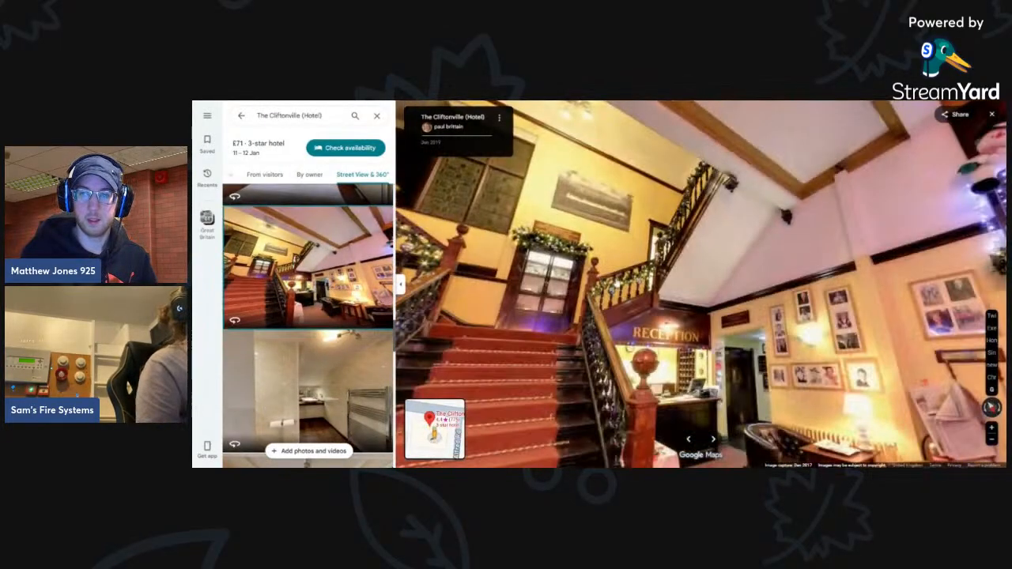
left_click_drag(798, 276, 569, 267)
scroll(571, 269, "up", 3)
left_click_drag(708, 308, 637, 273)
left_click_drag(763, 209, 657, 336)
scroll(657, 336, "down", 3)
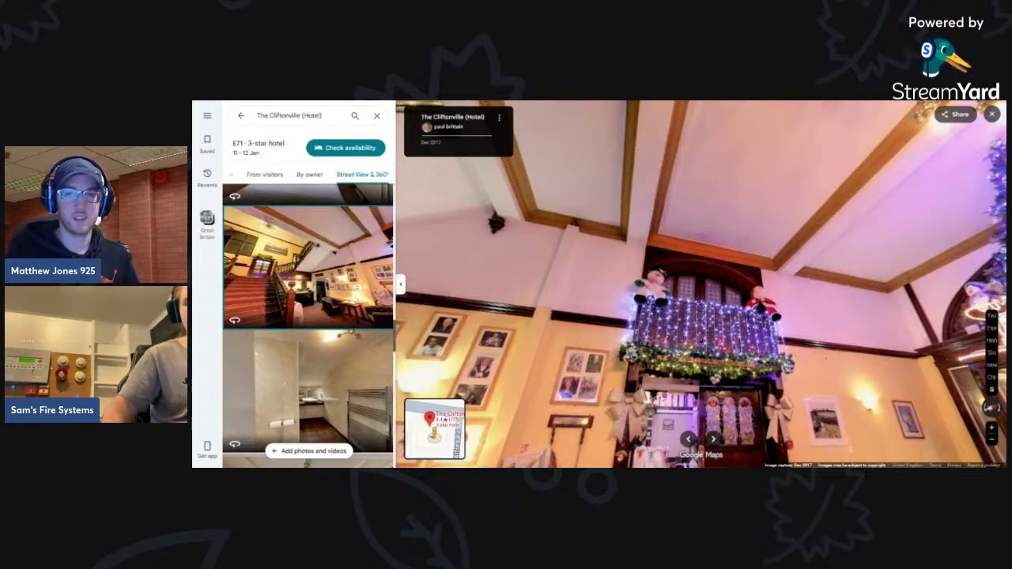
- Inspect the beamed lobby ceiling around the chandelier, including the small ceiling device, and turn to face the bar
left_click_drag(561, 257, 618, 259)
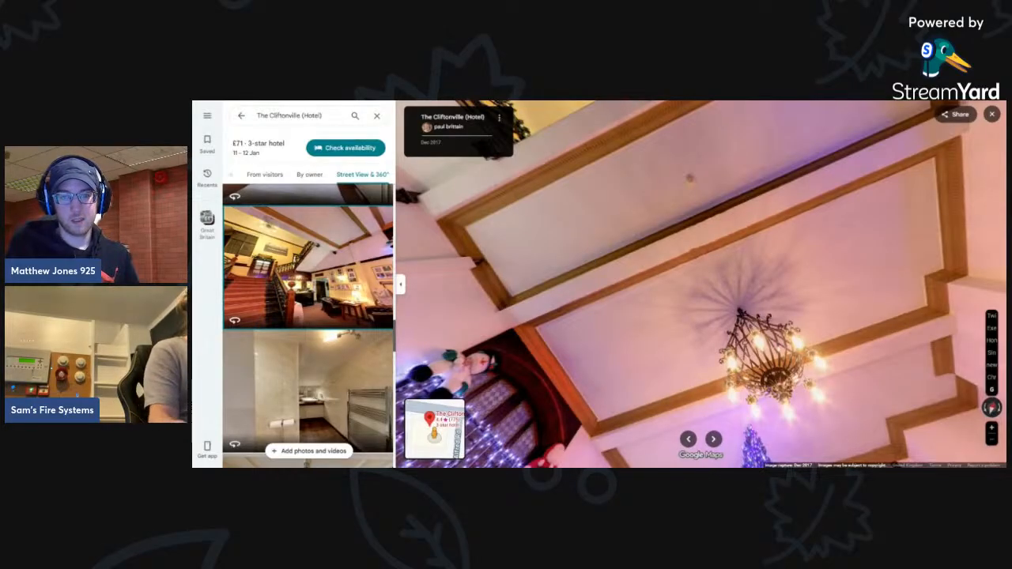
left_click_drag(714, 208, 601, 95)
left_click_drag(711, 316, 439, 198)
left_click_drag(808, 340, 786, 332)
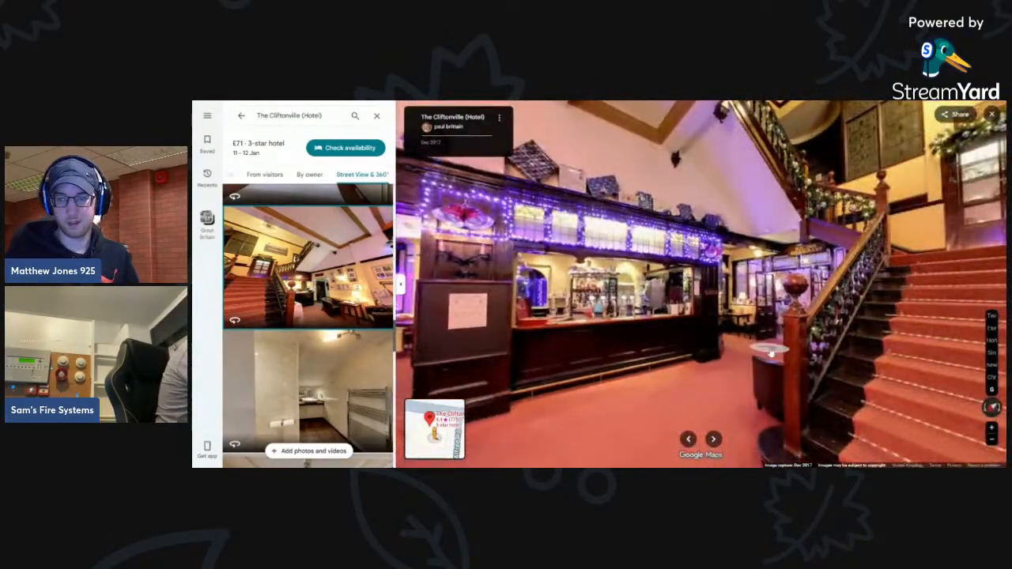
- Move up the decorated staircase and inspect the ceiling around the chandelier, including the square device near the wall
left_click(769, 352)
left_click(785, 365)
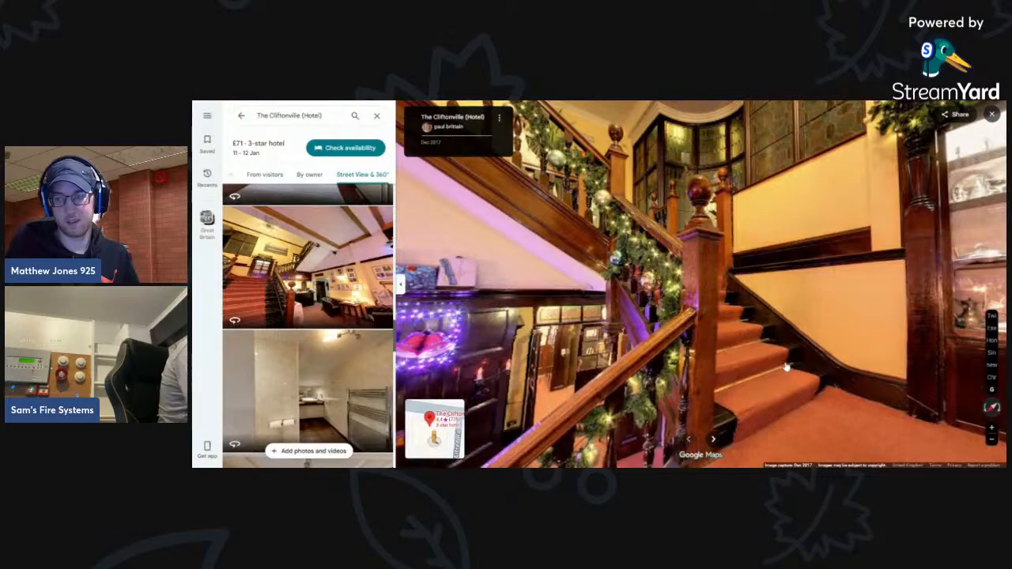
left_click_drag(474, 253, 660, 257)
left_click_drag(695, 158, 730, 305)
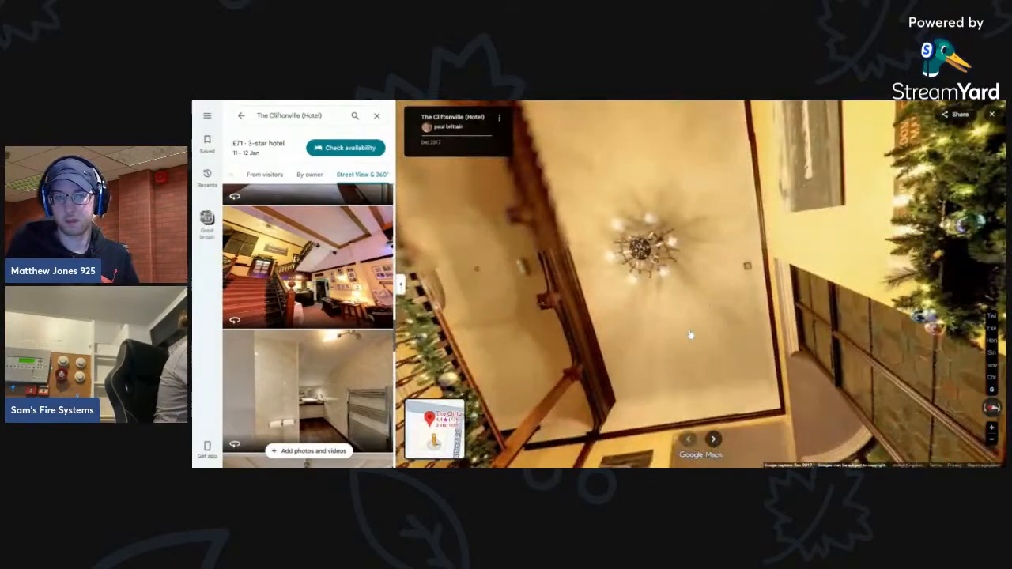
mouse_move(689, 334)
left_mouse_down()
mouse_move(673, 251)
mouse_move(696, 347)
left_mouse_up()
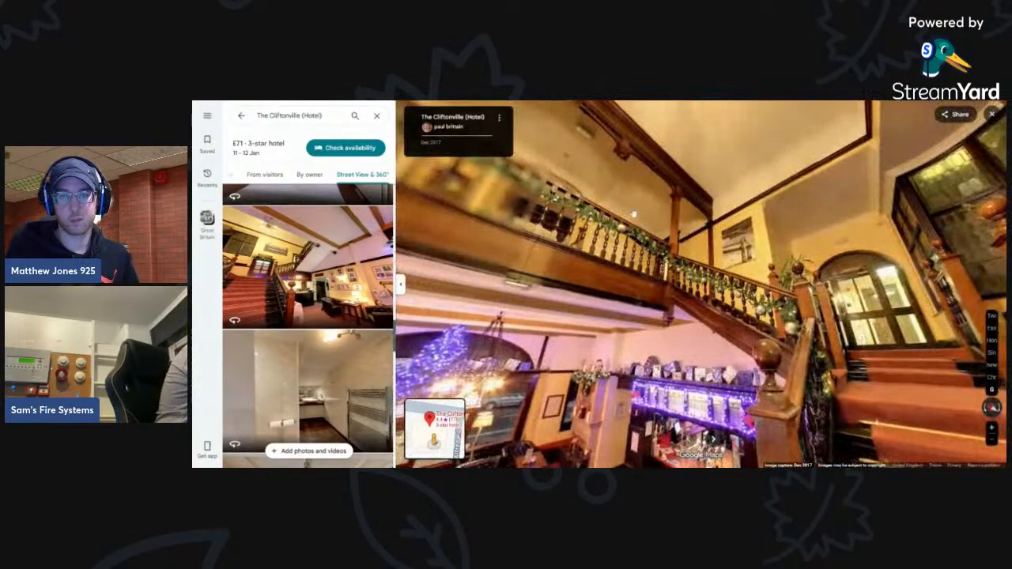
- Examine close up the ceiling above the upper-floor balustrade, around the green-lit emergency light and the round detector
left_click(633, 214)
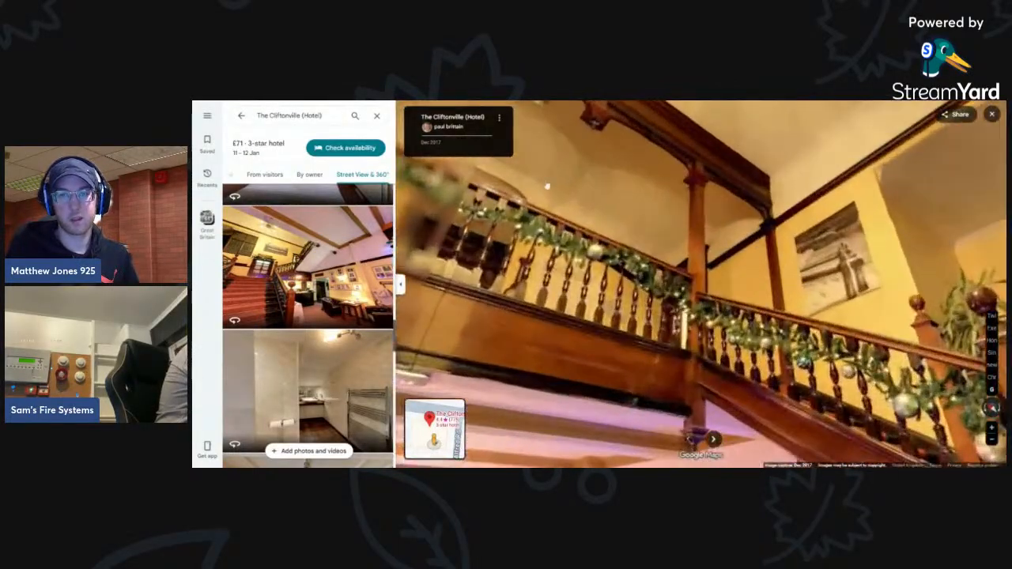
scroll(711, 230, "up", 5)
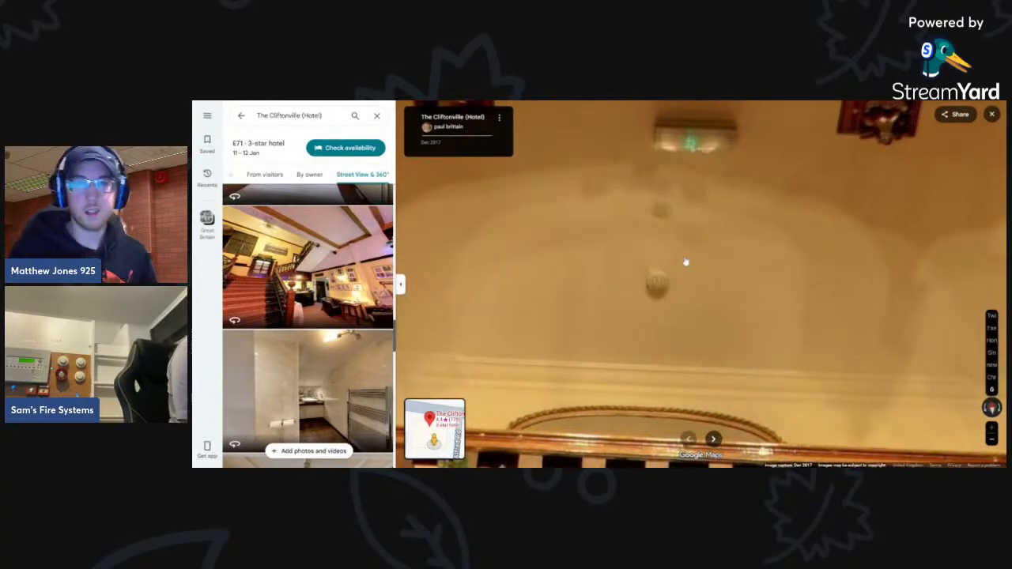
scroll(695, 203, "down", 5)
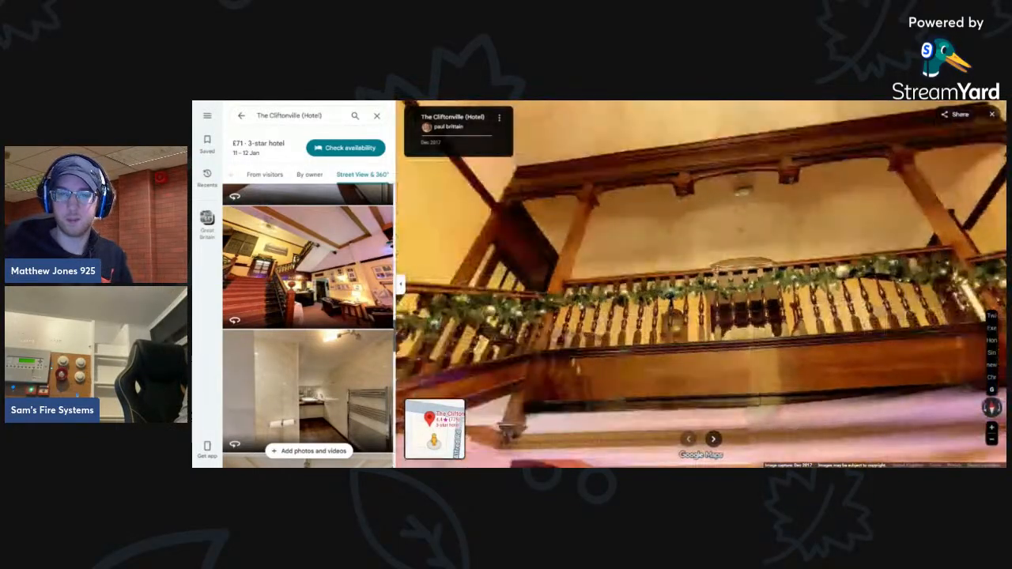
- Recheck the ceiling devices beyond the garlanded balustrade at close range from the staircase landing
left_click_drag(716, 268, 819, 275)
scroll(646, 302, "up", 4)
scroll(645, 303, "down", 5)
left_click_drag(490, 387, 718, 318)
left_click_drag(869, 203, 624, 427)
scroll(632, 419, "up", 5)
left_click_drag(633, 369, 652, 323)
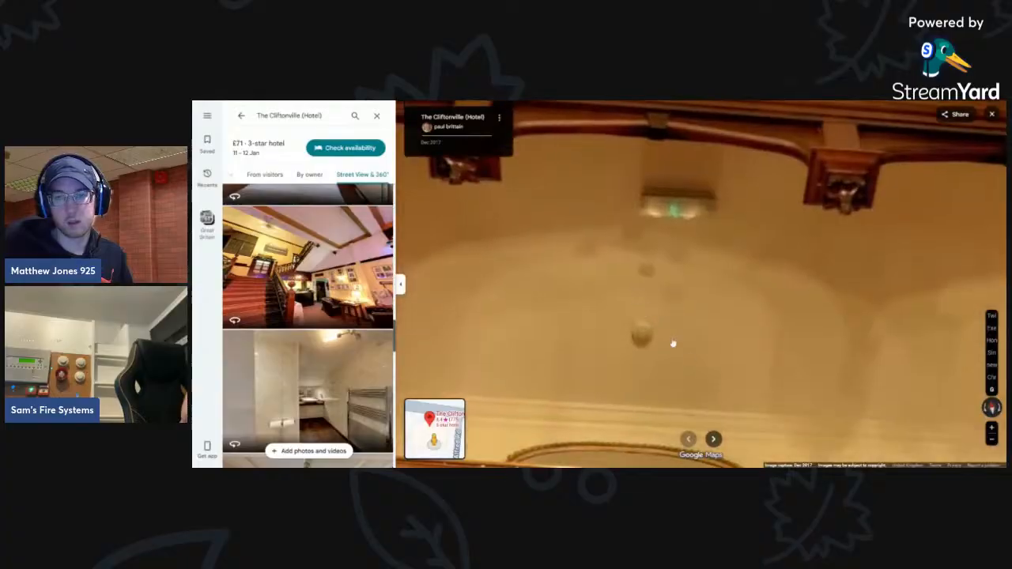
scroll(679, 363, "down", 5)
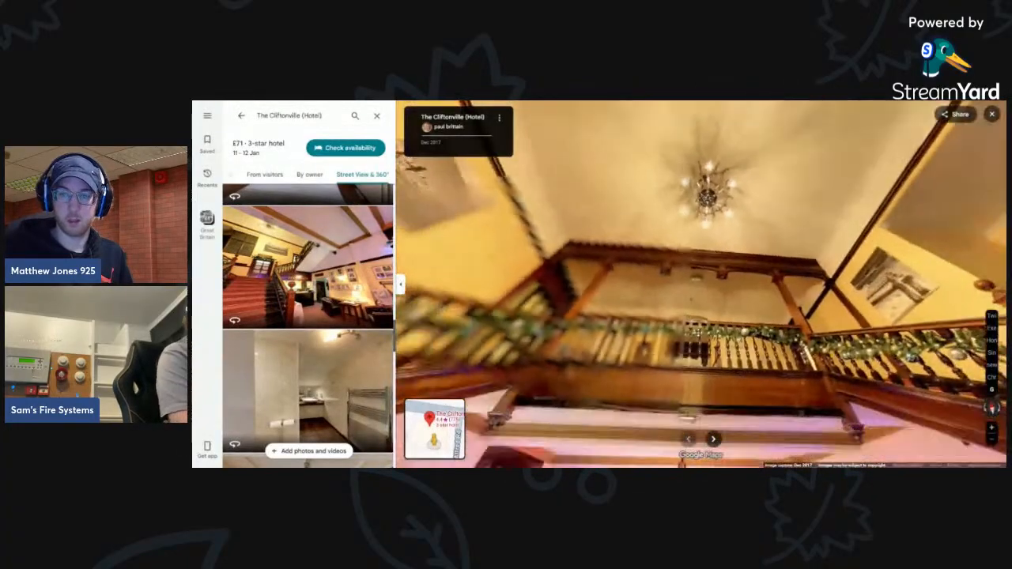
- Look down over the lobby and bar from the landing and move on from the staircase viewpoint
left_click_drag(743, 371, 753, 273)
left_click_drag(745, 307, 688, 252)
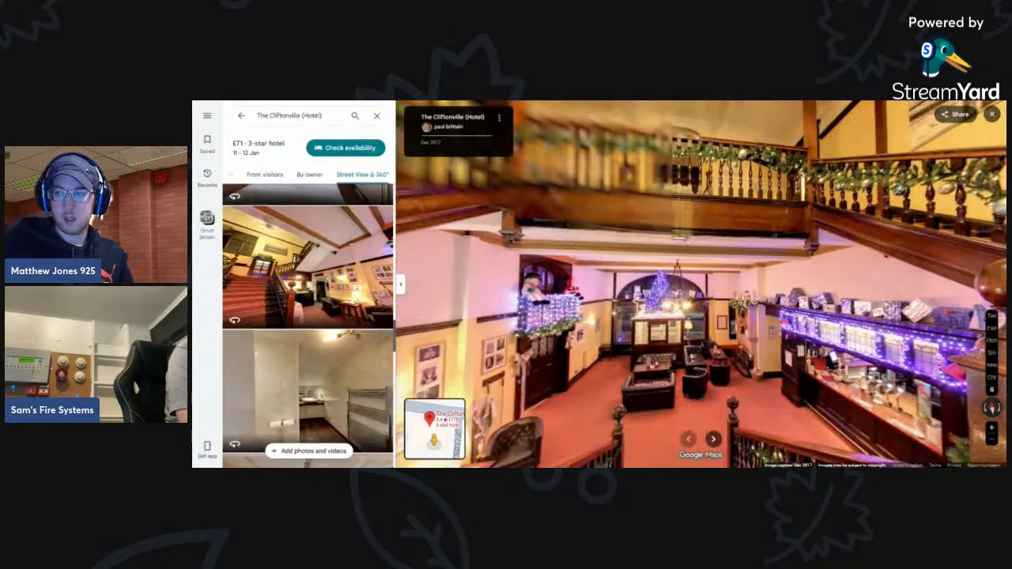
left_click_drag(676, 450, 677, 356)
scroll(651, 306, "up", 3)
left_click(652, 305)
- Examine close up the two ceiling devices beside the emergency light near the large arched mirror
left_click_drag(776, 257, 711, 378)
left_click_drag(473, 241, 753, 272)
scroll(708, 167, "up", 3)
left_click_drag(708, 167, 639, 233)
scroll(824, 245, "up", 3)
scroll(825, 245, "down", 3)
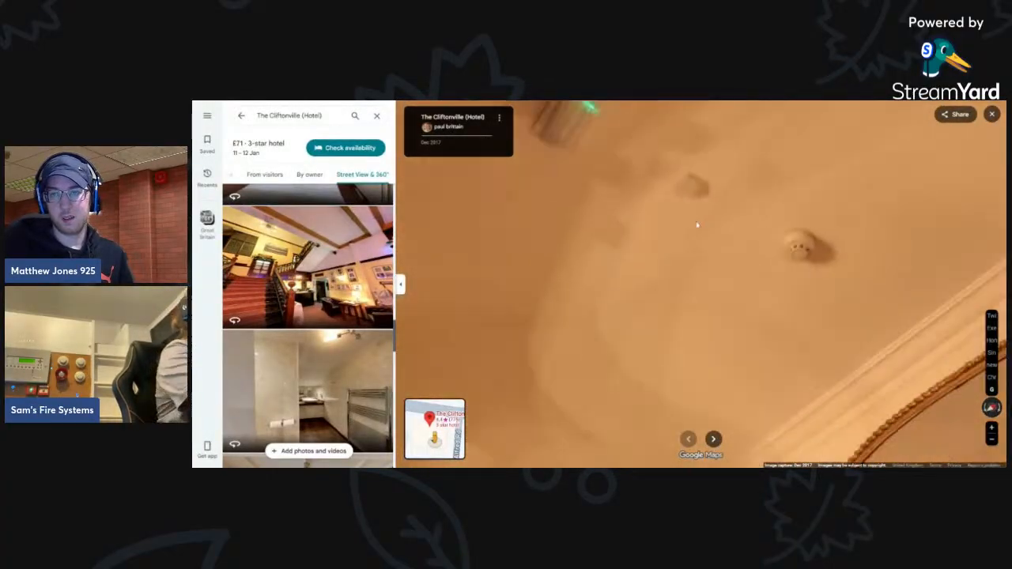
scroll(751, 250, "down", 1)
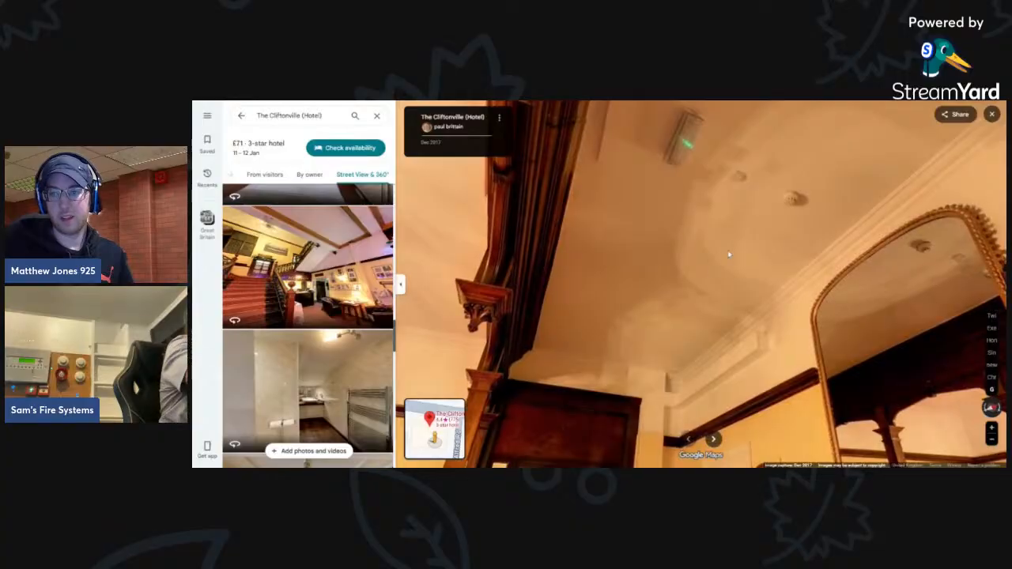
scroll(717, 162, "up", 3)
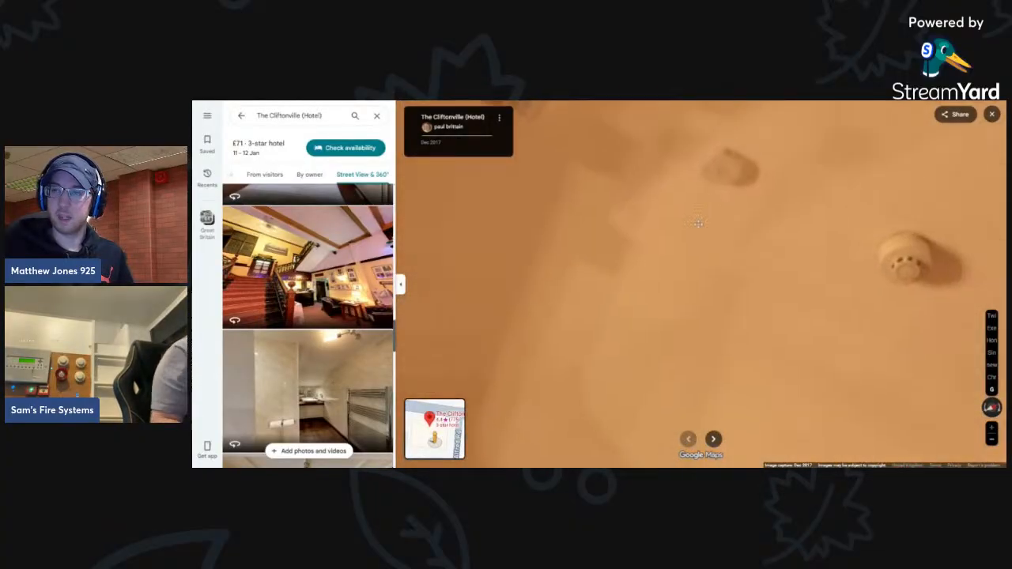
- Examine the round detector on the ceiling above the arched mirror and look back along the landing
scroll(625, 231, "down", 3)
scroll(720, 237, "up", 2)
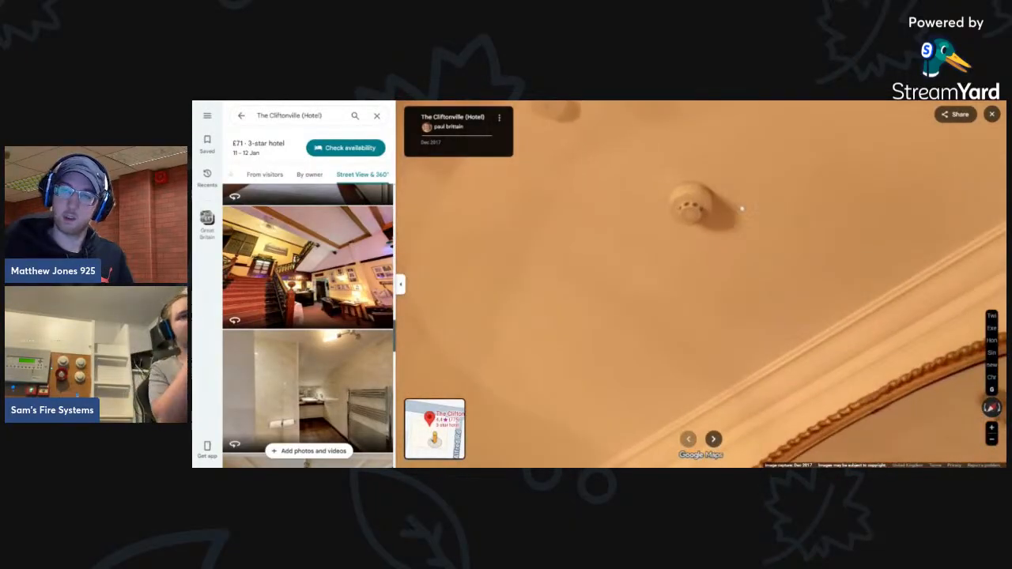
scroll(733, 206, "down", 3)
left_click_drag(664, 247, 755, 222)
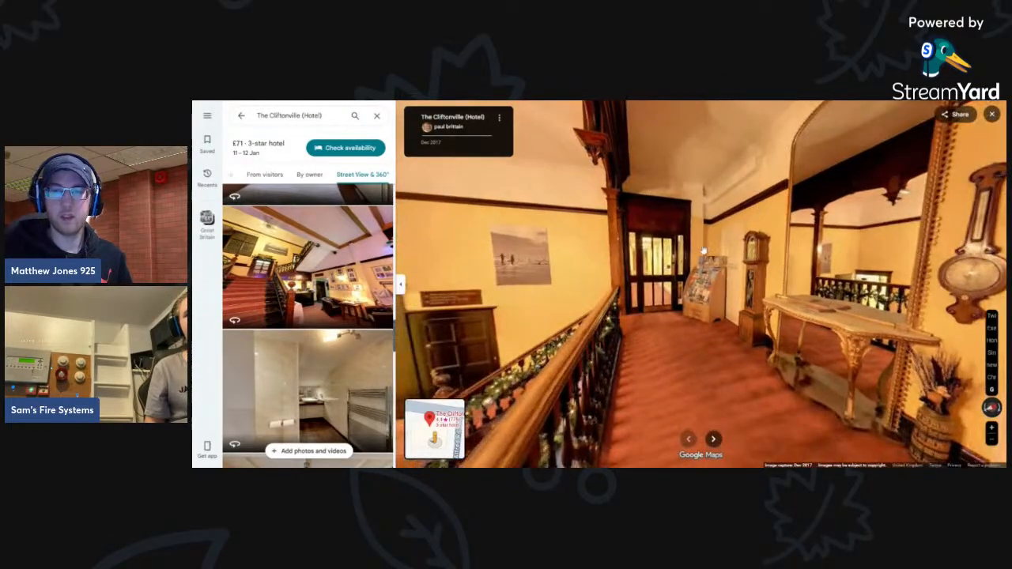
- Move along the upper landing past the arched mirror and view the area around the glazed doors
left_click(726, 296)
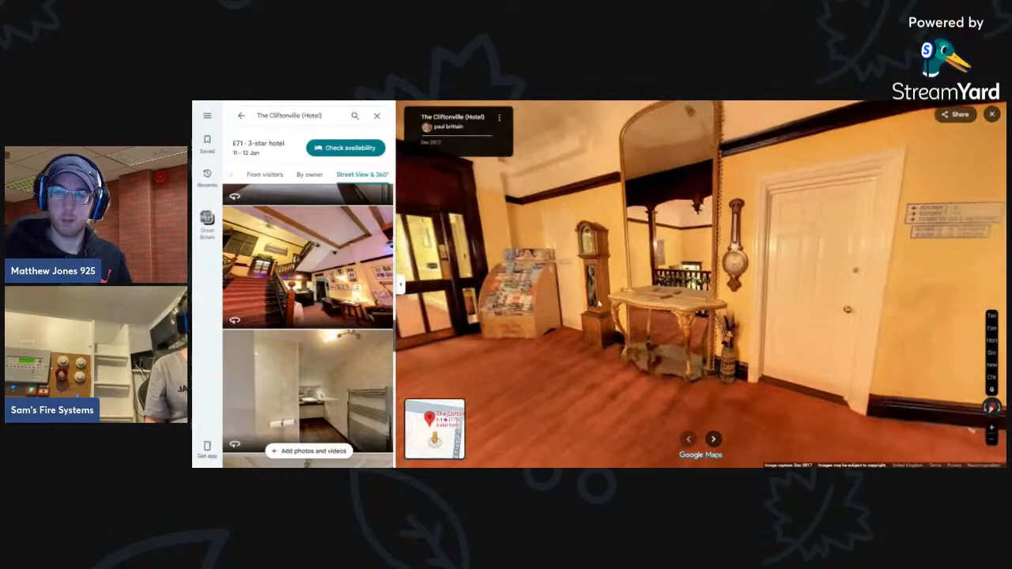
left_click(539, 324)
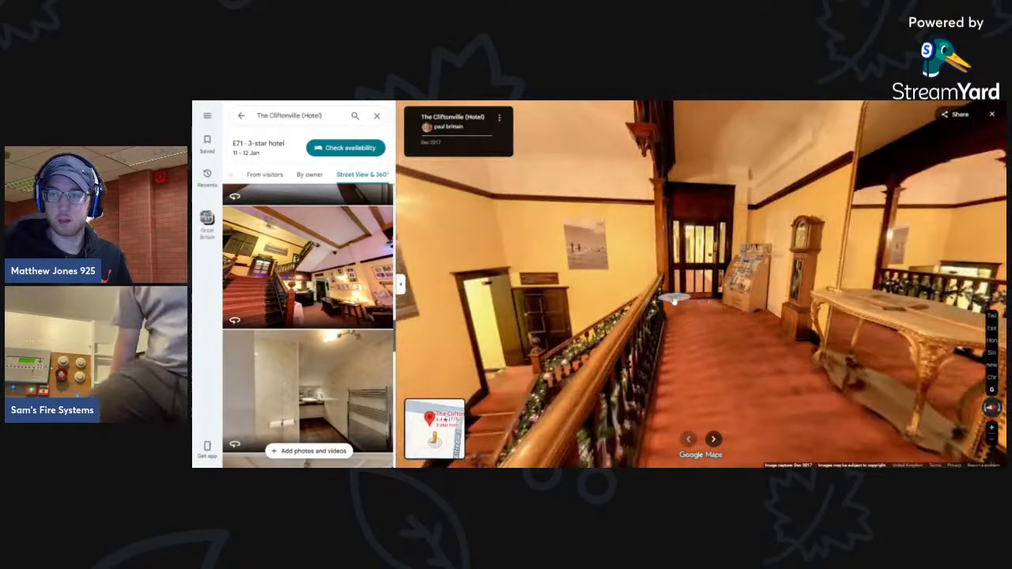
left_click(693, 308)
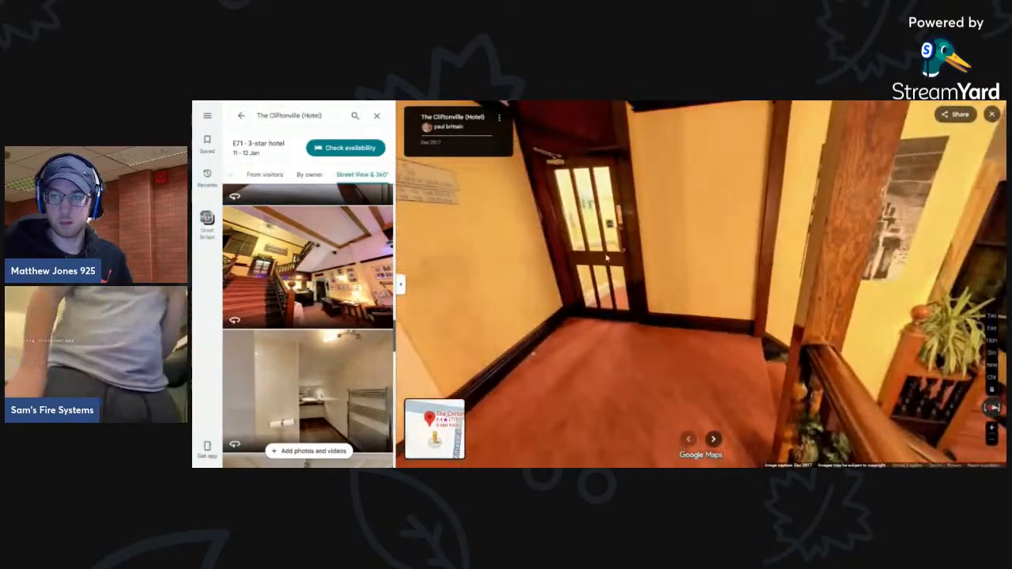
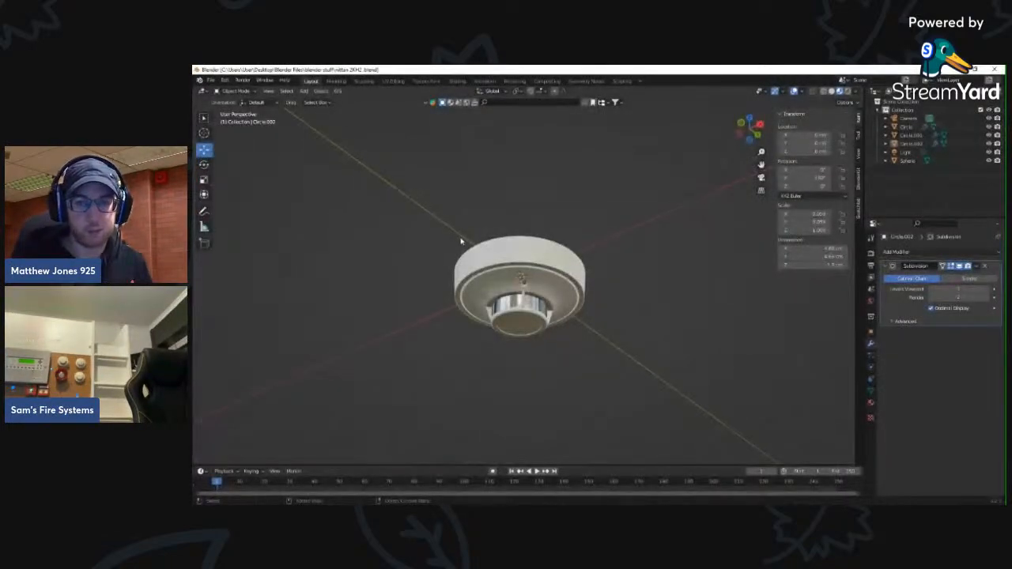
- Switch to Blender and examine the round detector model from below at close range
scroll(460, 238, "down", 2)
middle_click_drag(461, 239, 461, 235)
scroll(461, 235, "up", 4)
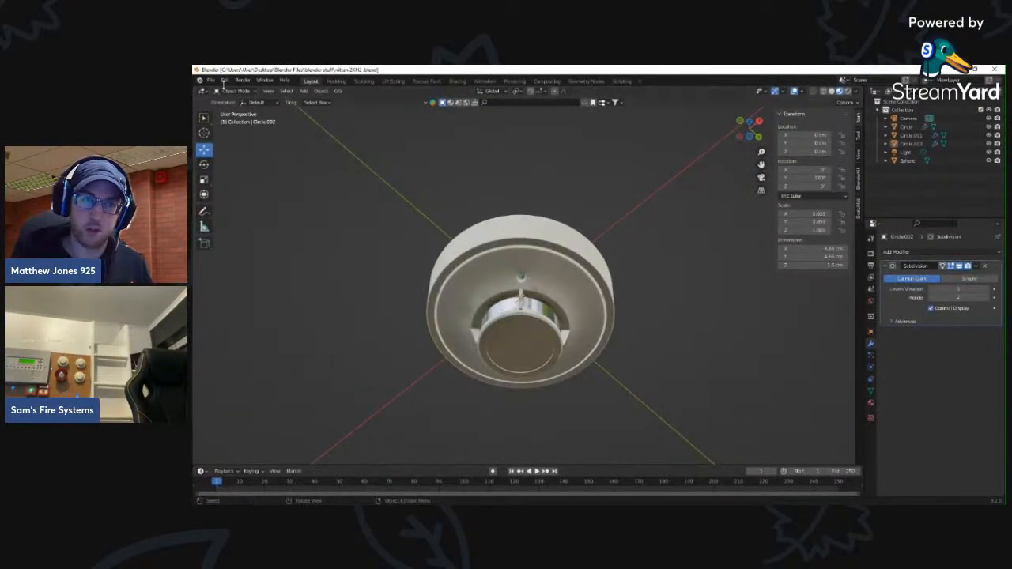
- Open the gent cp150 Blender file and show the model in Material Preview shading
left_click(210, 81)
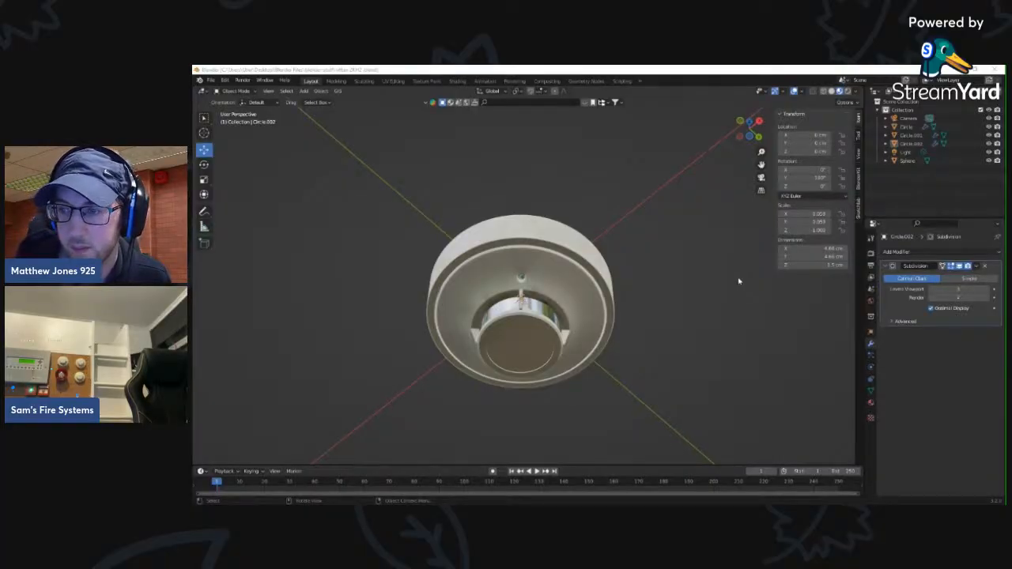
double_click(712, 285)
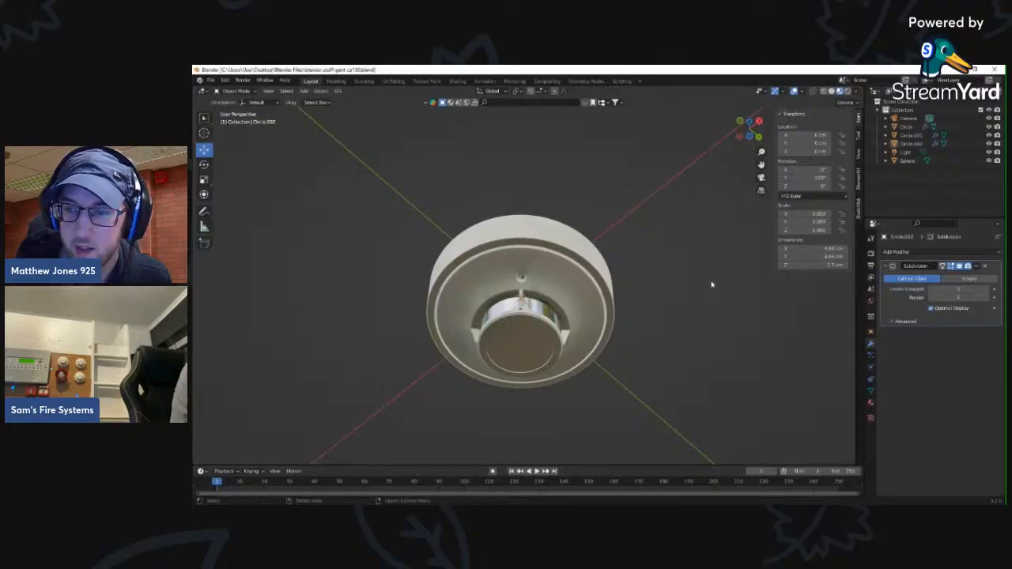
left_click(839, 92)
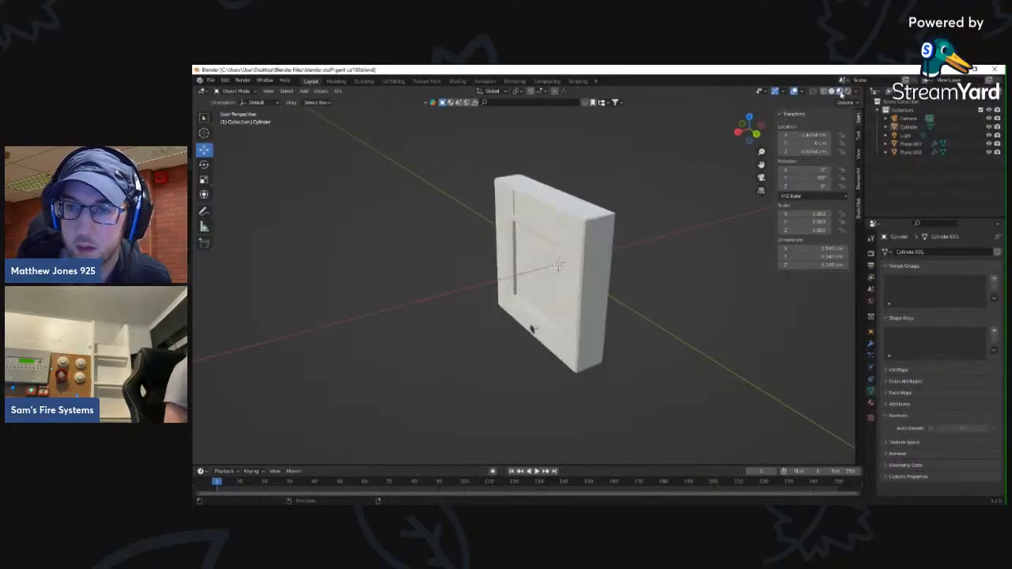
- Return the square call point to Solid shading and inspect its front frame from several angles
mouse_move(554, 284)
middle_mouse_down()
mouse_move(584, 282)
mouse_move(548, 263)
mouse_move(596, 277)
mouse_move(635, 335)
middle_mouse_up()
scroll(587, 280, "up", 5)
left_click(831, 92)
scroll(558, 285, "down", 2)
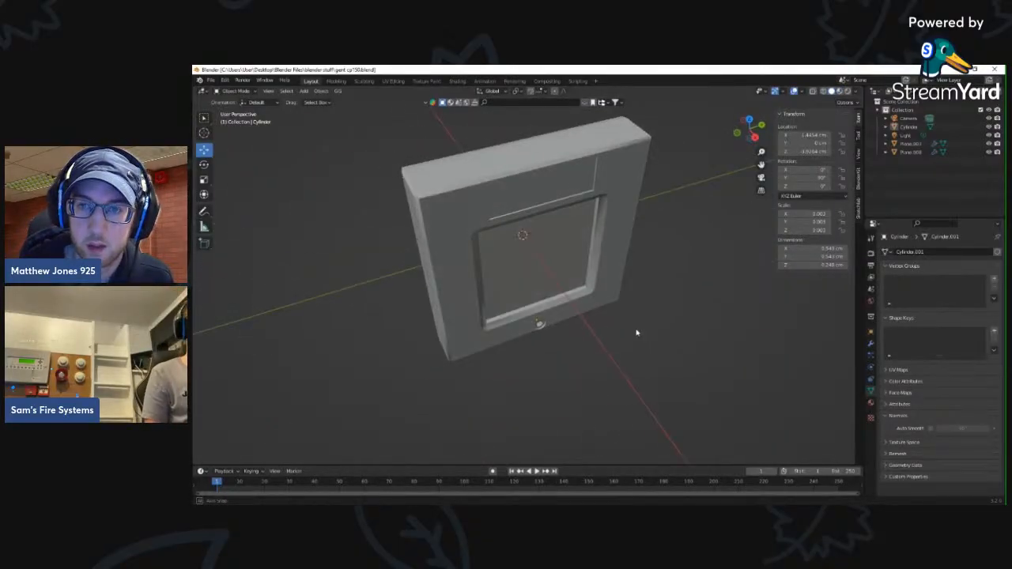
middle_click_drag(550, 282, 506, 297)
scroll(557, 264, "down", 3)
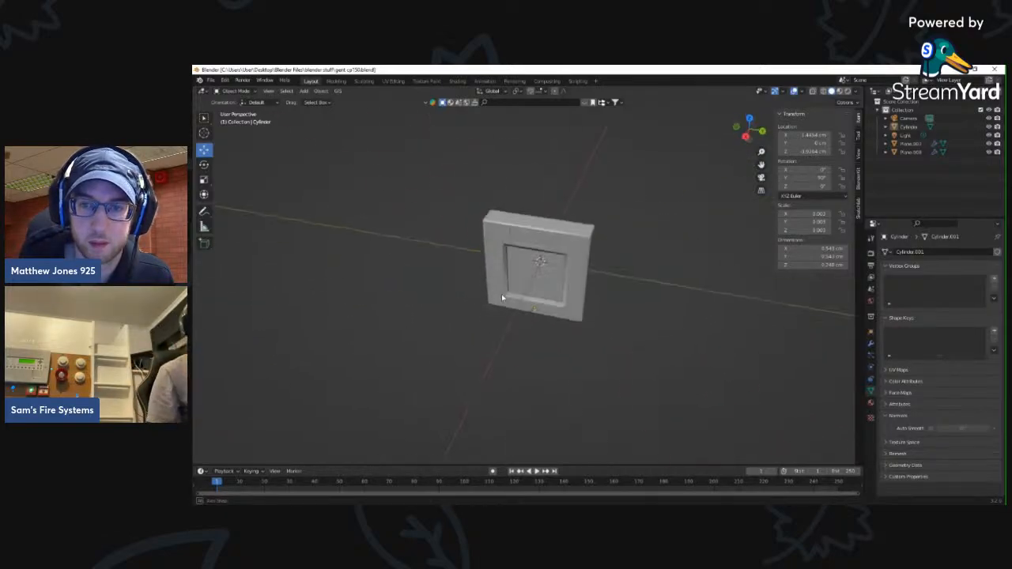
scroll(499, 297, "up", 3)
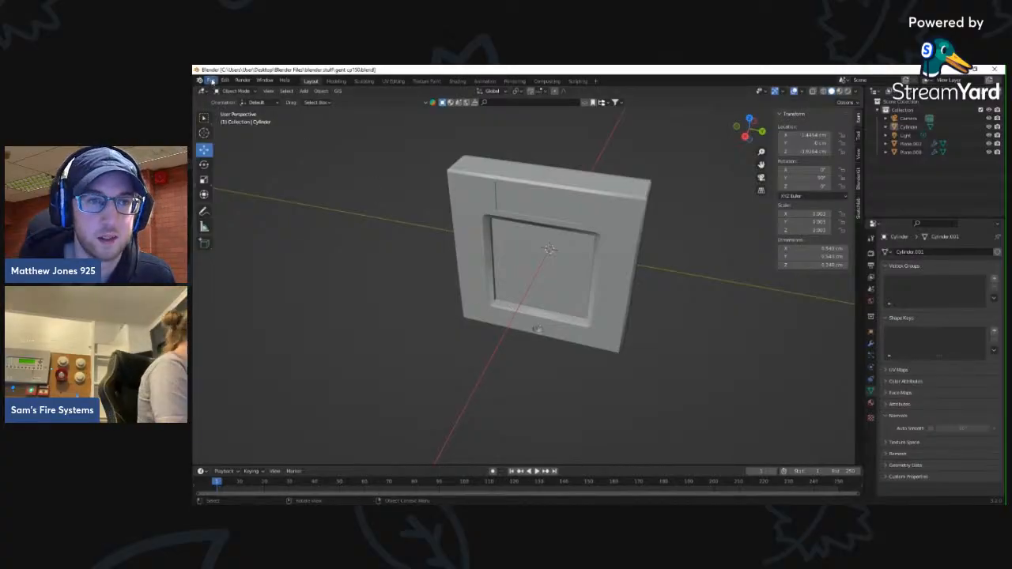
- Open the Gent 1195 call point file and inspect the round recess and side of the model
left_click(211, 82)
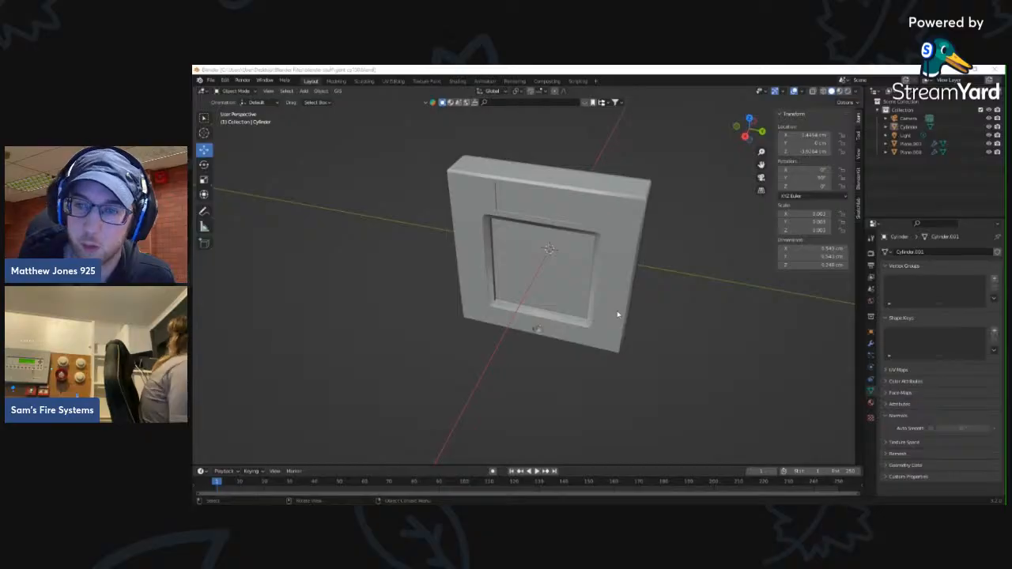
double_click(528, 312)
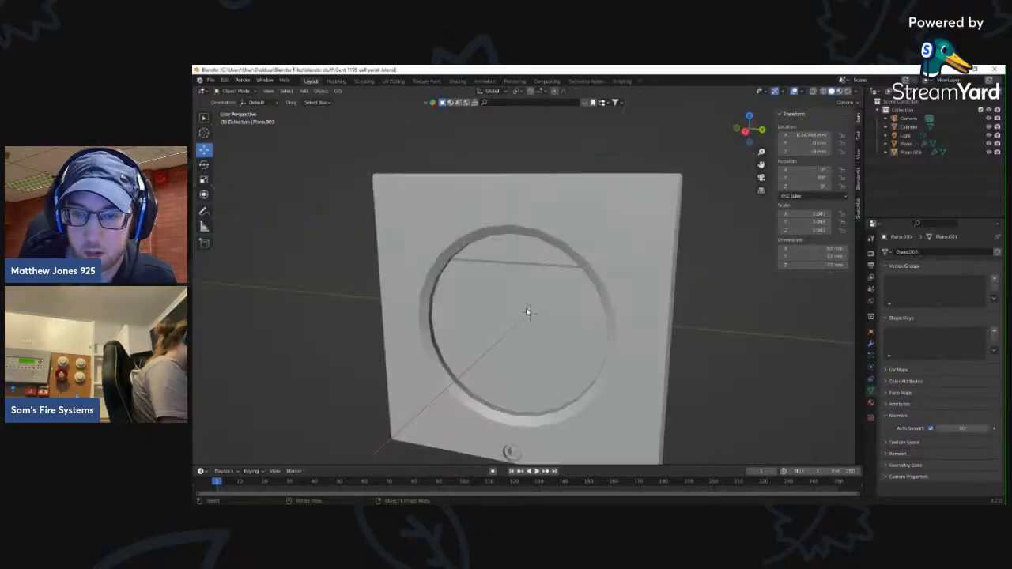
scroll(528, 313, "down", 4)
mouse_move(549, 293)
middle_mouse_down()
mouse_move(567, 319)
mouse_move(550, 335)
mouse_move(561, 296)
mouse_move(622, 275)
mouse_move(557, 285)
middle_mouse_up()
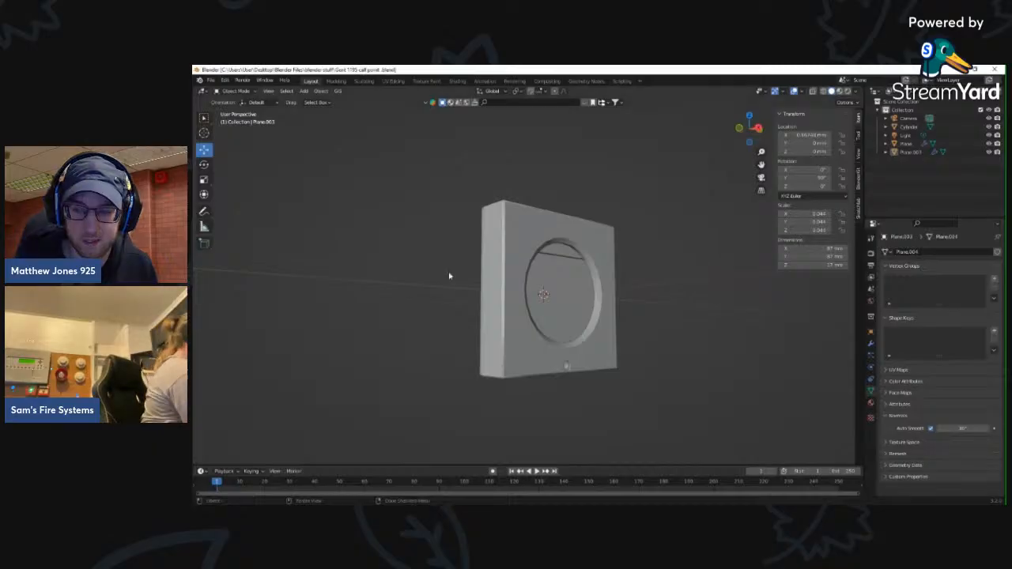
- Open the fulleon RSCR call point file
left_click(210, 80)
left_click(212, 100)
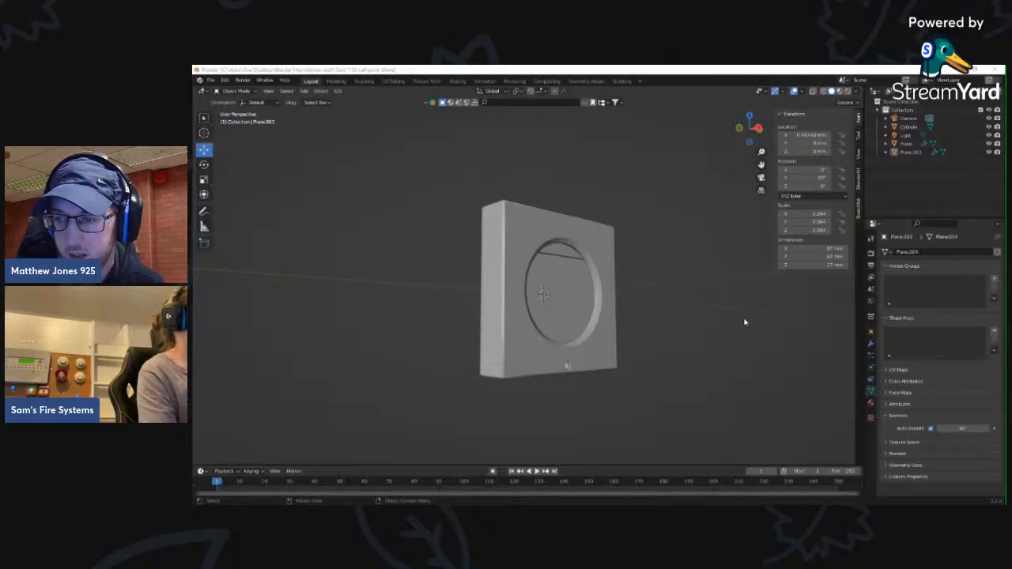
double_click(760, 237)
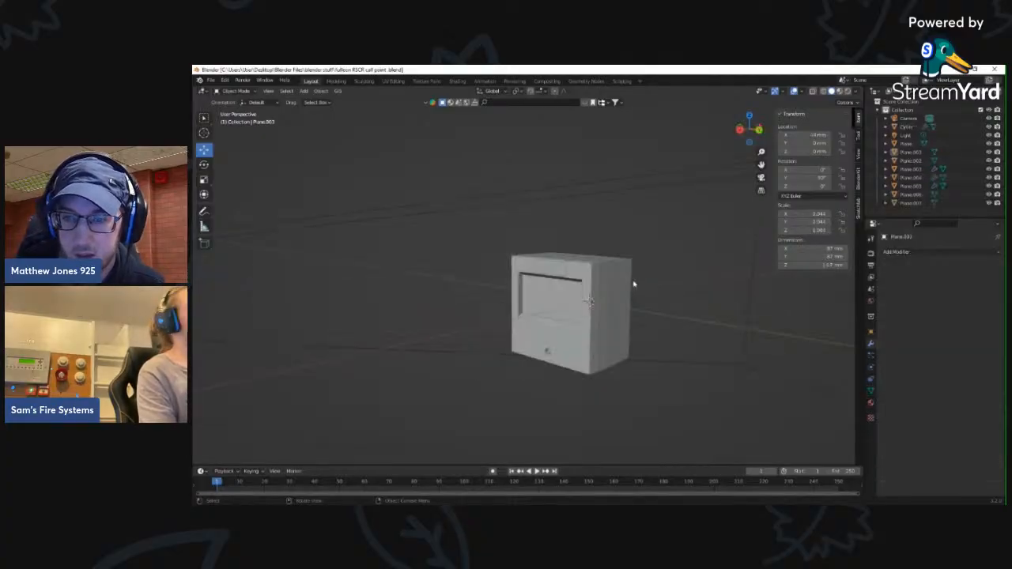
- View the fulleon call point's front and top up close and show it in Material Preview shading
scroll(637, 266, "up", 1)
left_click(596, 261)
key("h")
middle_click_drag(596, 262, 610, 282)
scroll(589, 294, "up", 3)
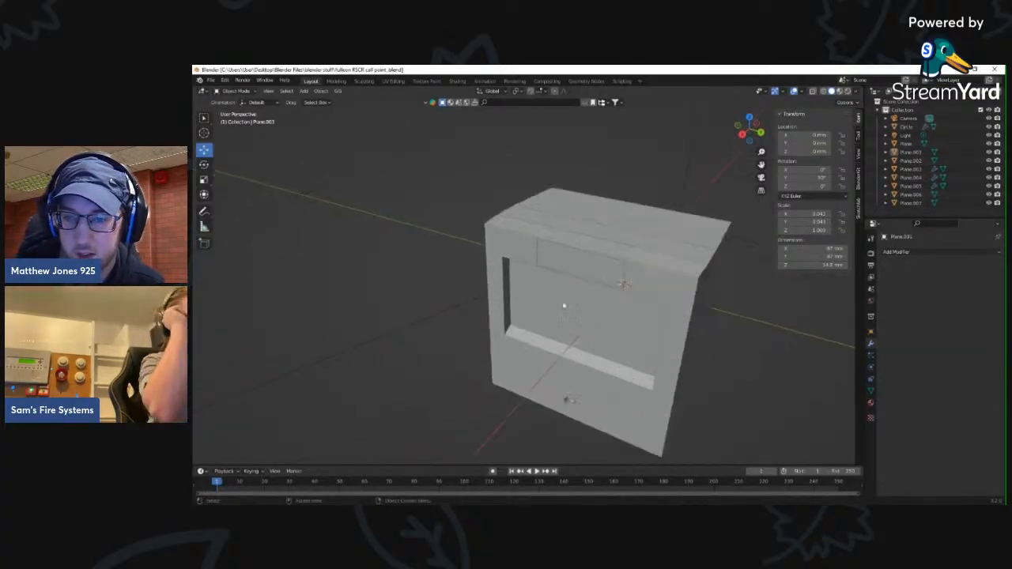
middle_click_drag(563, 305, 609, 304)
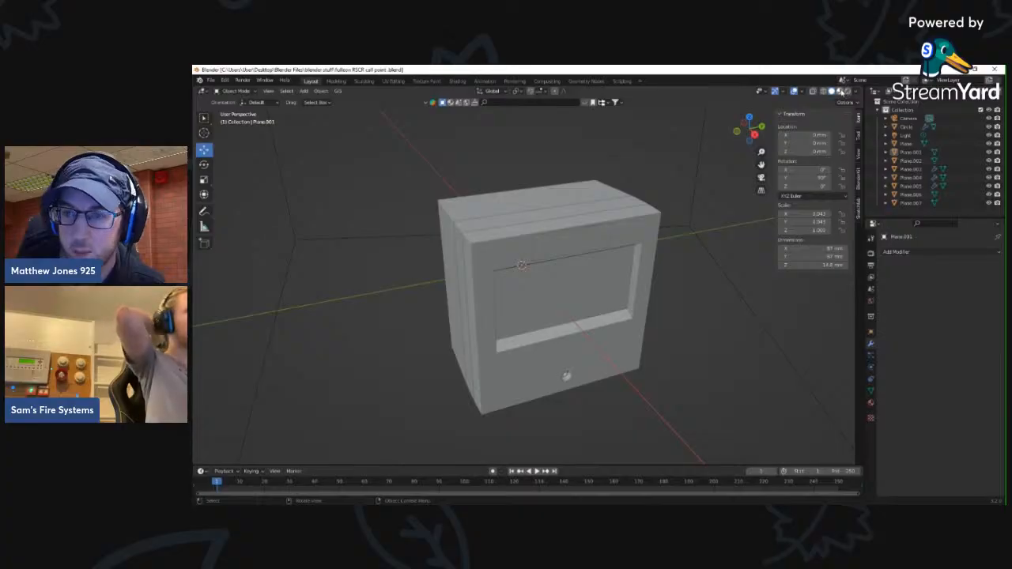
left_click(839, 91)
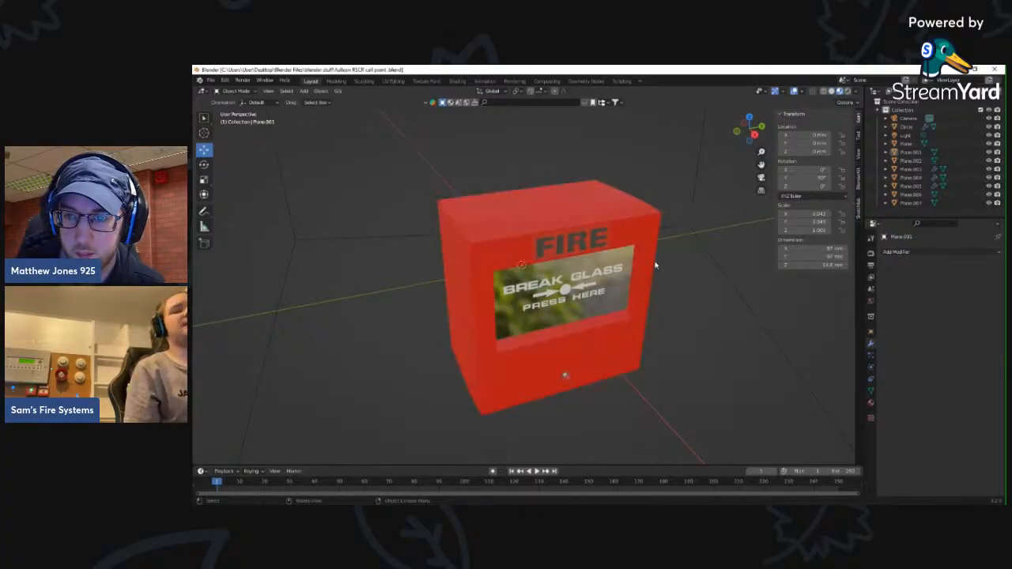
- Examine the red FIRE call point from the front and the side, both up close and from farther away
scroll(624, 291, "down", 2)
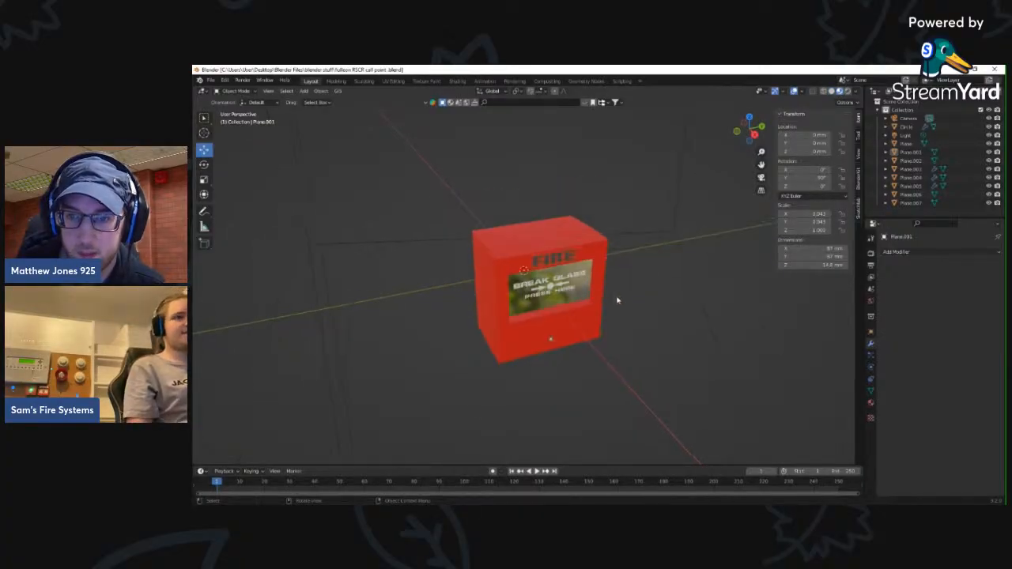
middle_click_drag(614, 296, 583, 315)
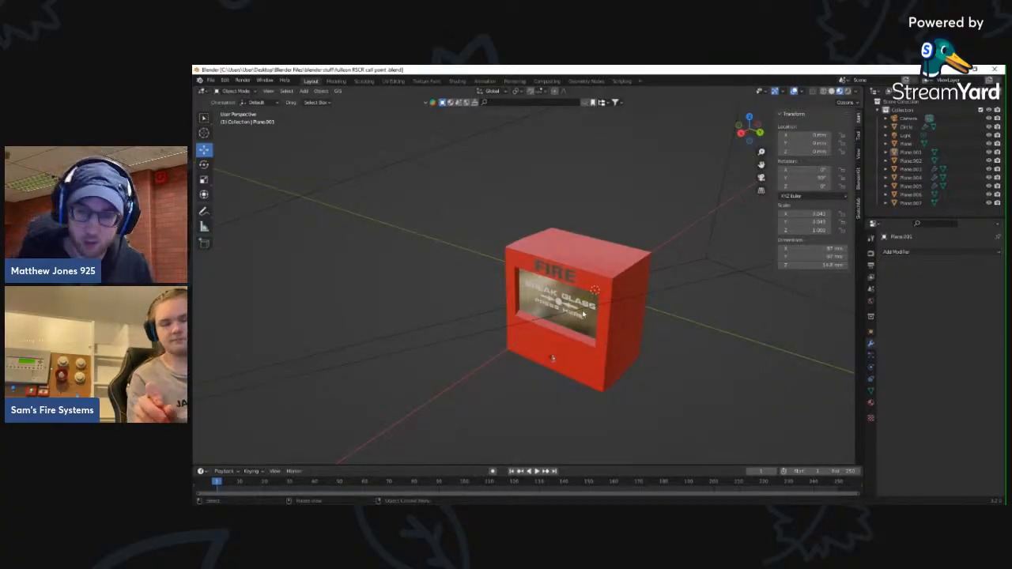
scroll(583, 315, "down", 2)
middle_click_drag(583, 314, 589, 282)
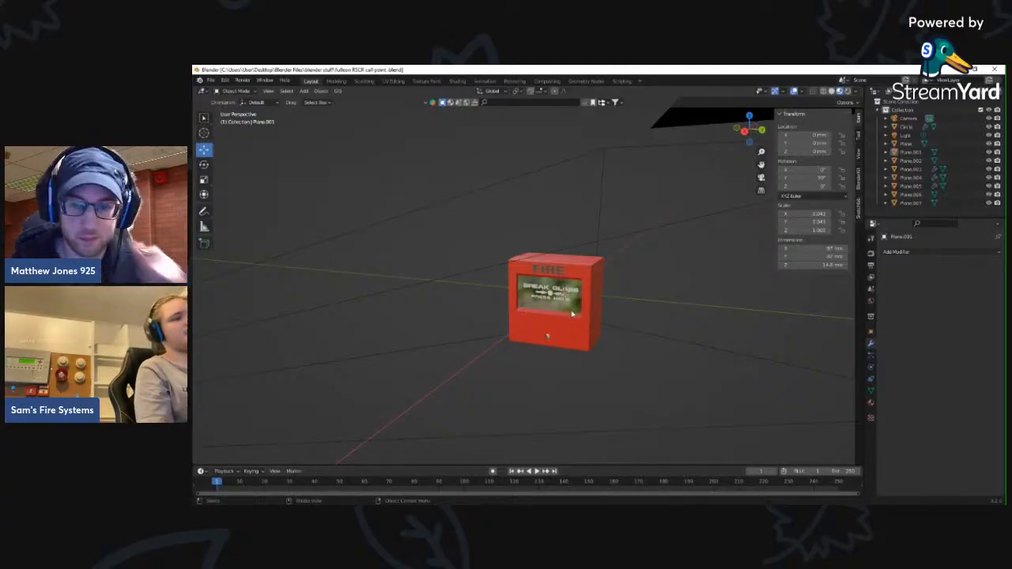
scroll(571, 316, "up", 2)
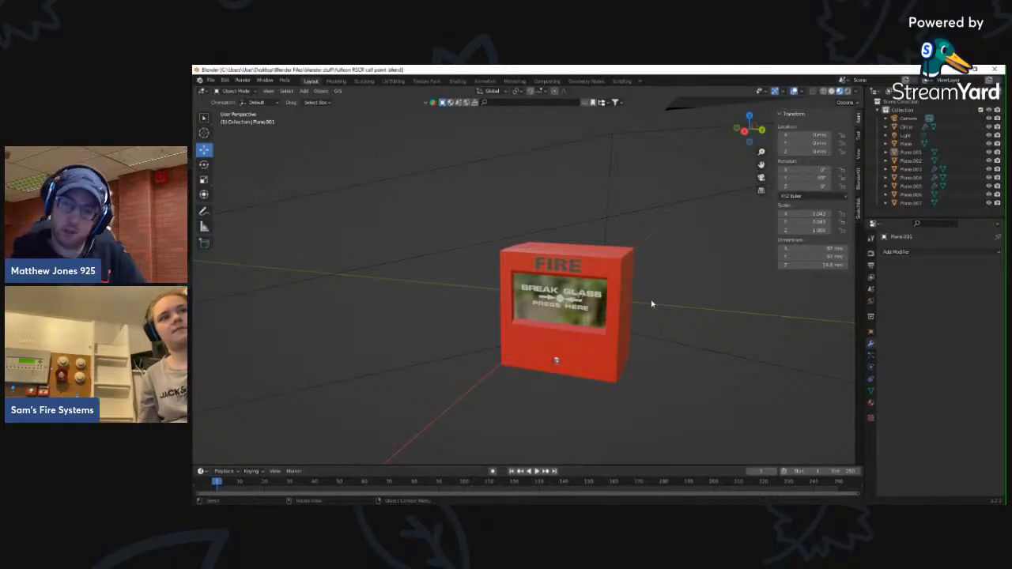
scroll(623, 285, "up", 3)
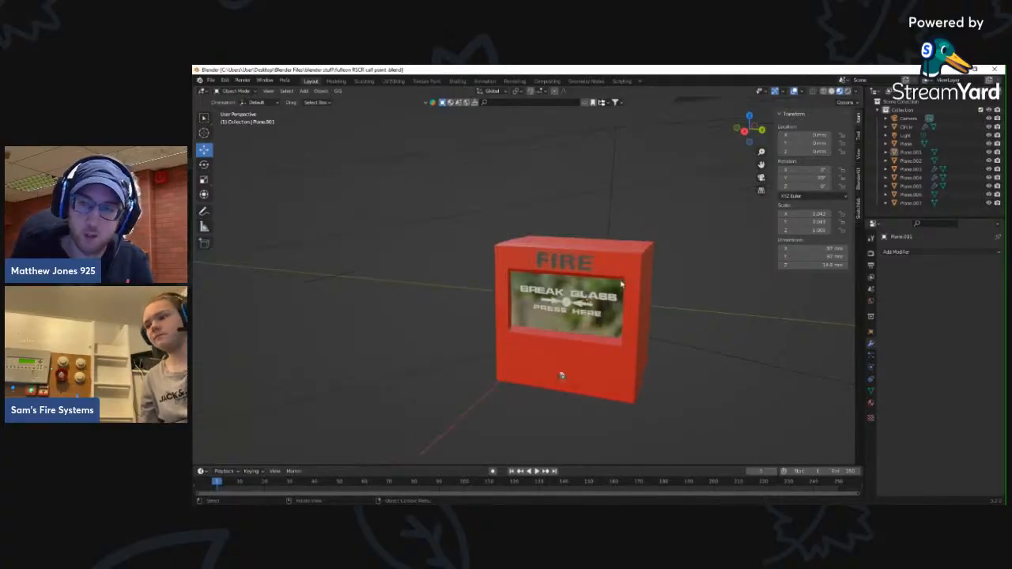
scroll(624, 285, "down", 3)
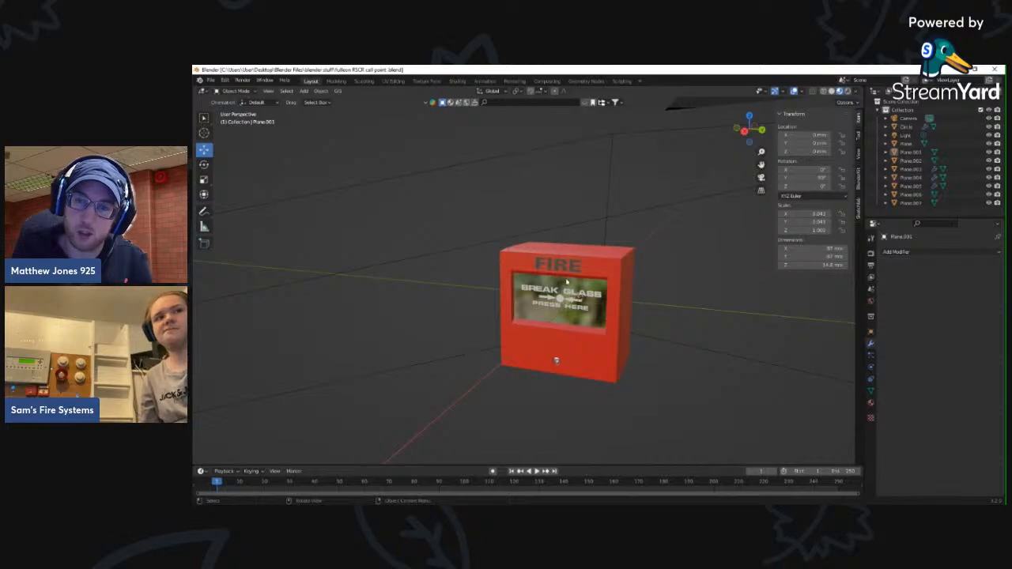
middle_click_drag(566, 280, 526, 266)
scroll(586, 299, "up", 2)
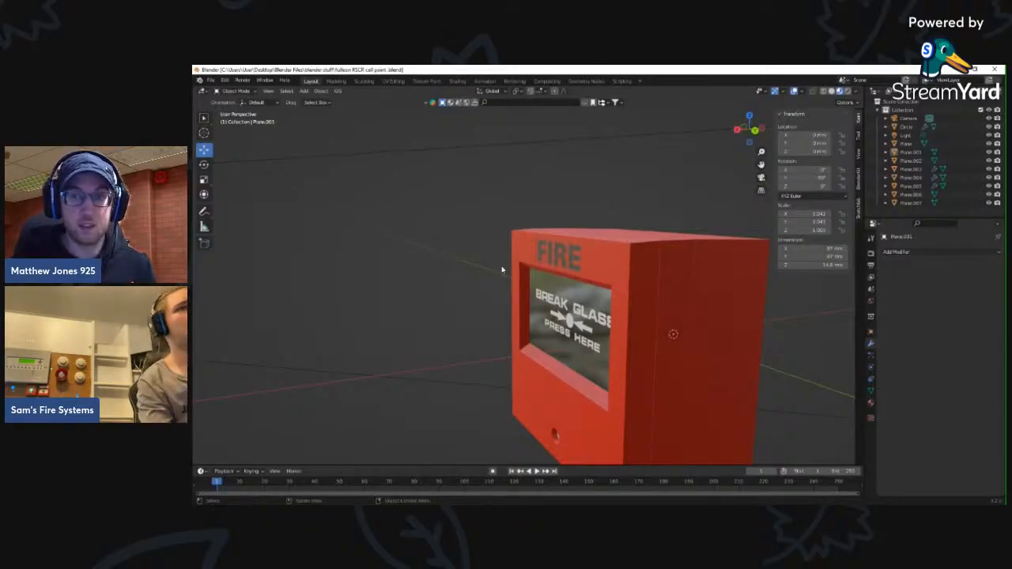
scroll(493, 270, "down", 2)
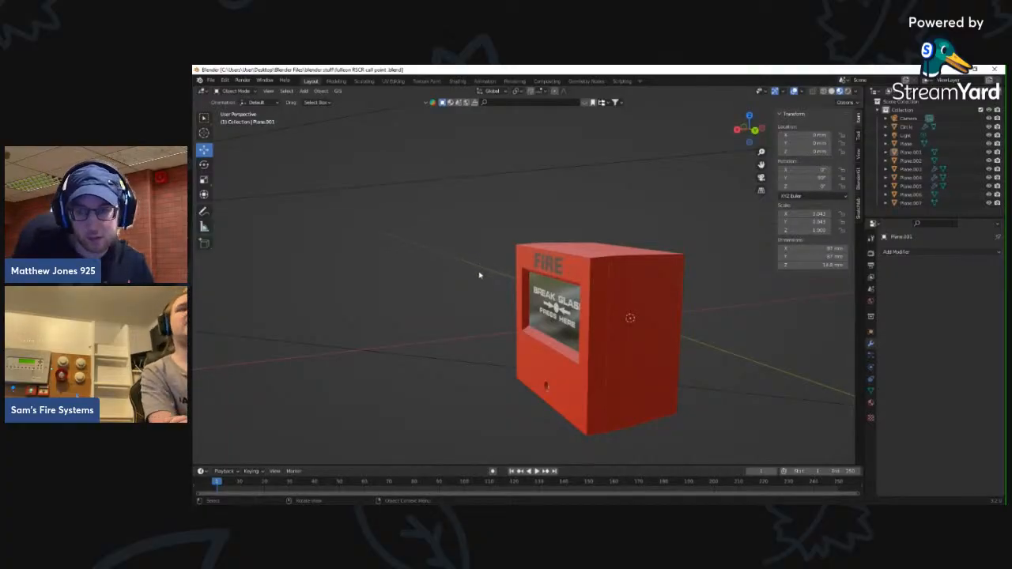
middle_click_drag(474, 273, 501, 272)
scroll(443, 288, "up", 3)
scroll(498, 280, "down", 5)
- Open the Gent 34000 multisensor file and compare the detector in Material Preview and Solid shading
left_click(217, 91)
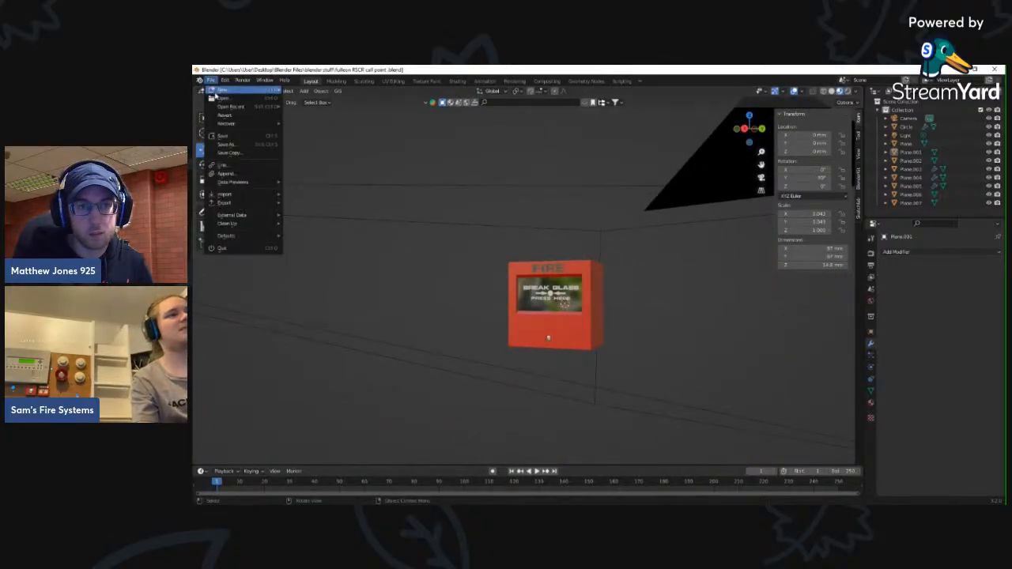
left_click(218, 100)
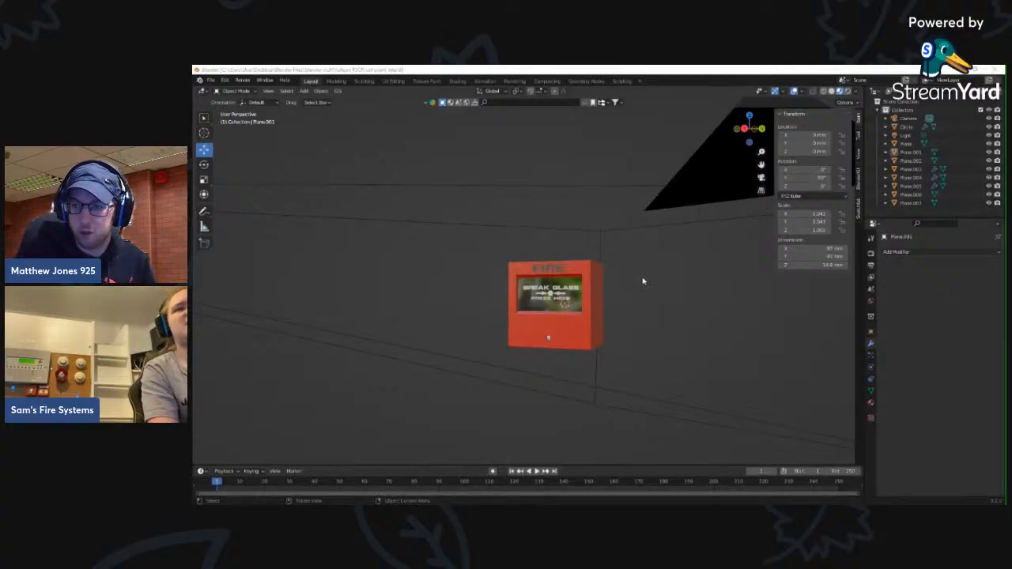
scroll(576, 232, "down", 1)
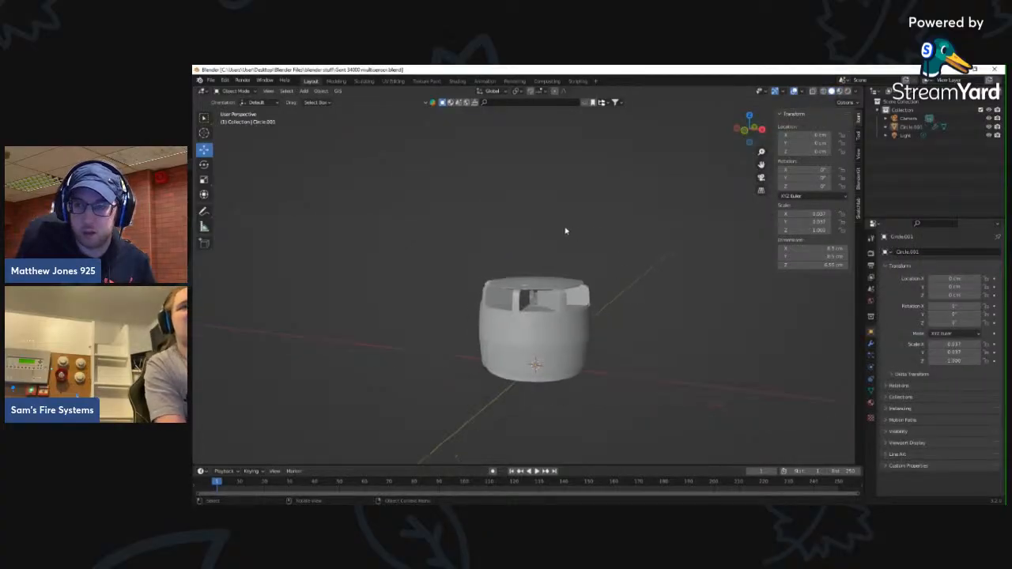
middle_click_drag(565, 231, 604, 275)
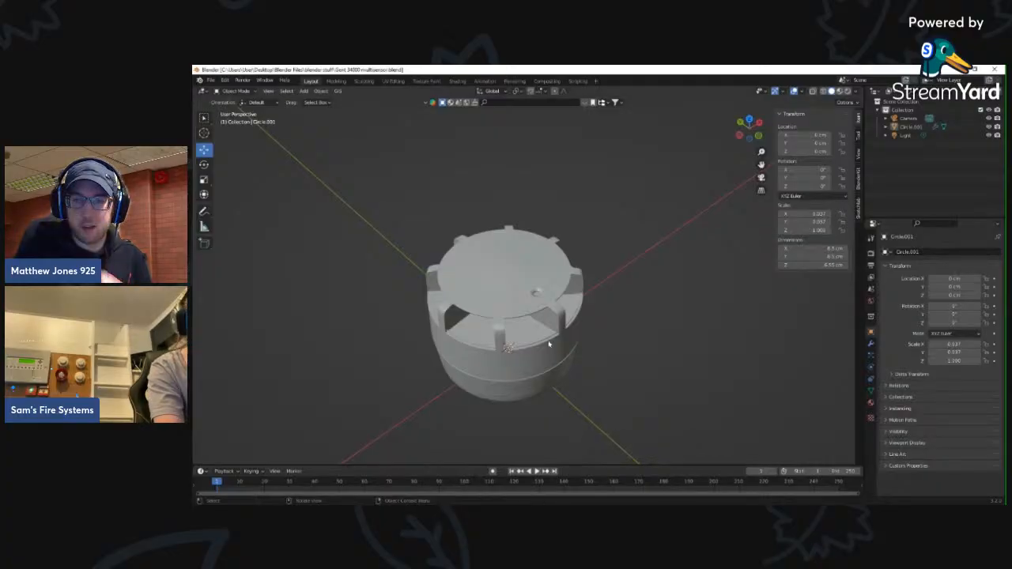
left_click(839, 92)
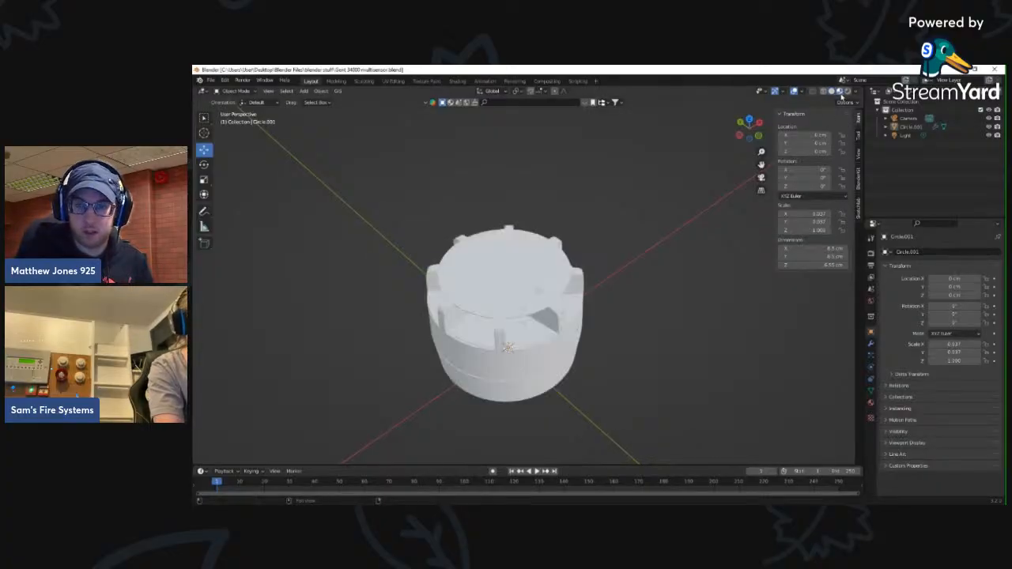
left_click(830, 92)
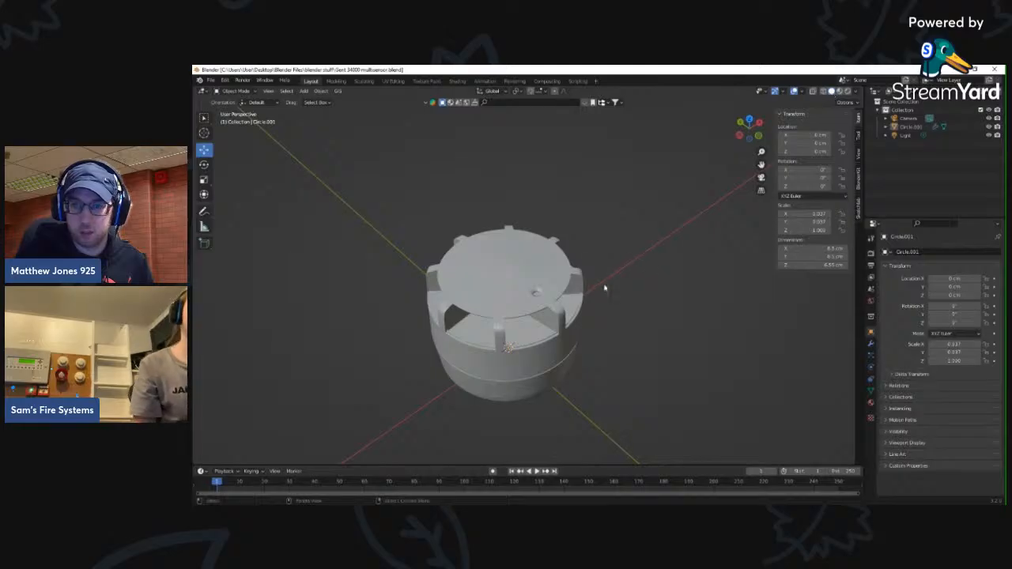
- Examine the multisensor's top face up close in perspective and in the top orthographic view
mouse_move(603, 287)
middle_mouse_down()
mouse_move(578, 308)
mouse_move(580, 346)
mouse_move(529, 281)
middle_mouse_up()
scroll(529, 281, "up", 4)
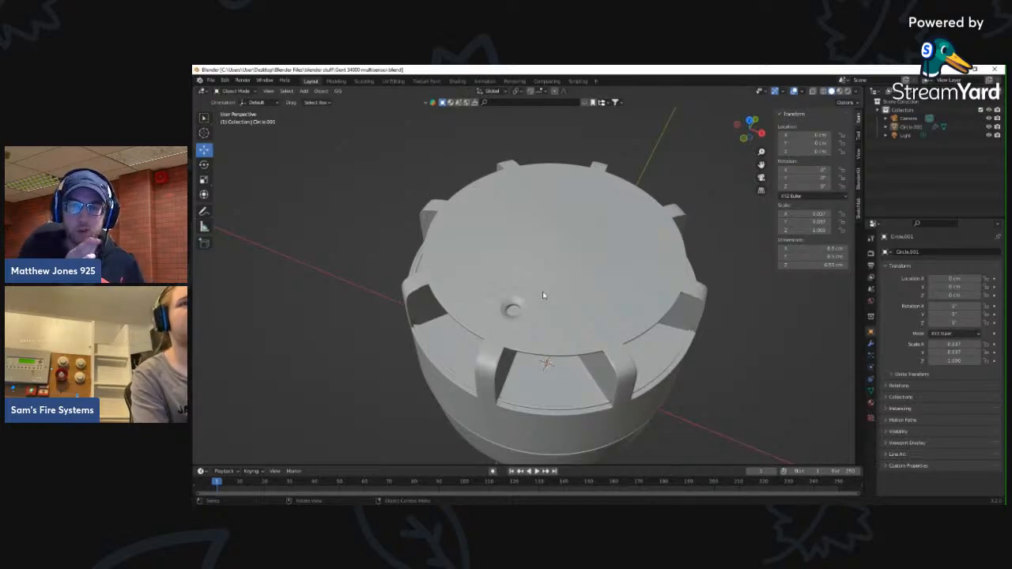
scroll(542, 295, "down", 3)
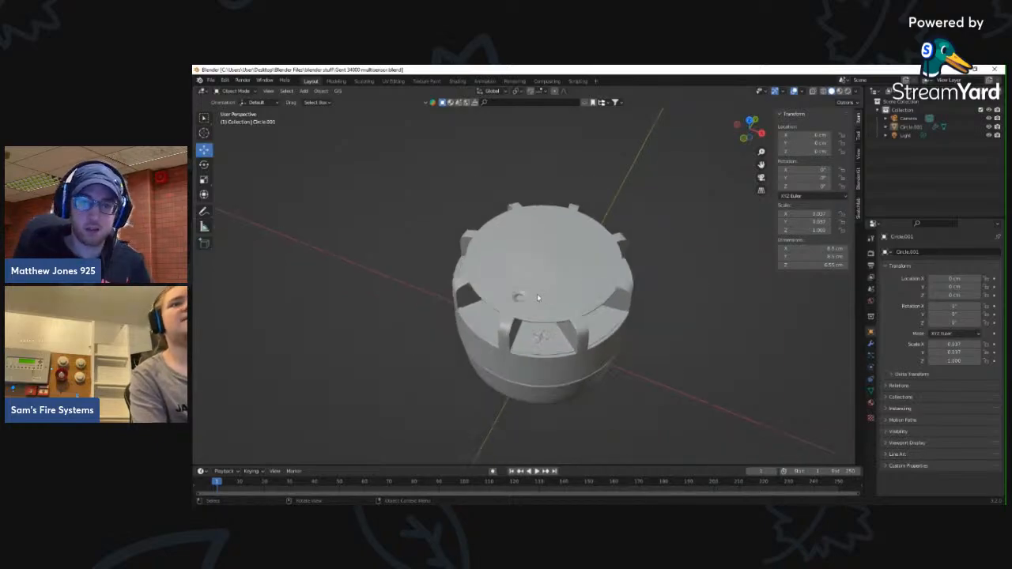
middle_click_drag(564, 289, 606, 339)
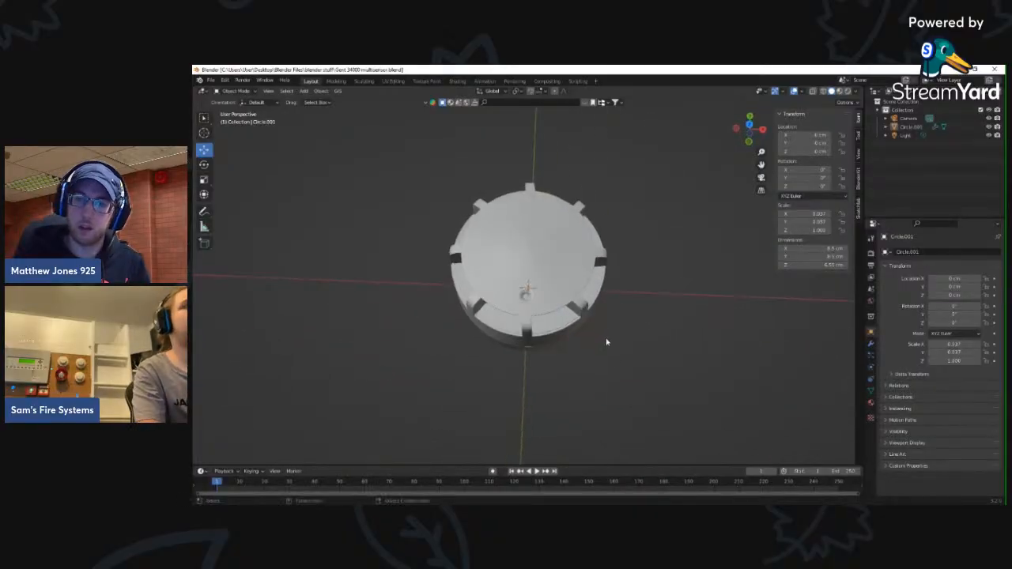
mouse_move(613, 283)
middle_mouse_down()
mouse_move(617, 310)
mouse_move(605, 293)
mouse_move(616, 294)
middle_mouse_up()
scroll(616, 297, "down", 2)
left_click(751, 129)
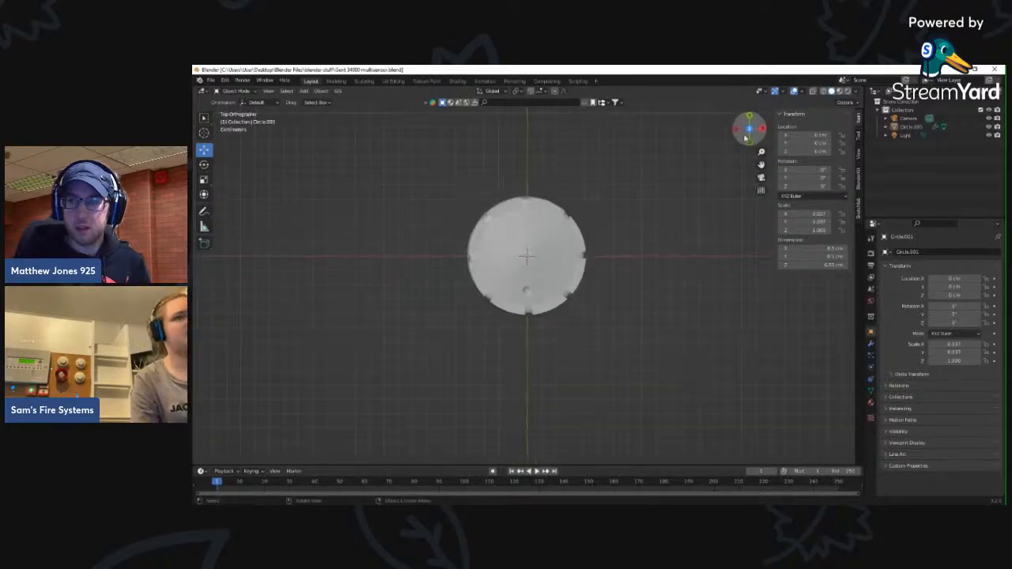
scroll(569, 269, "up", 3)
scroll(569, 266, "down", 2)
scroll(569, 266, "down", 1)
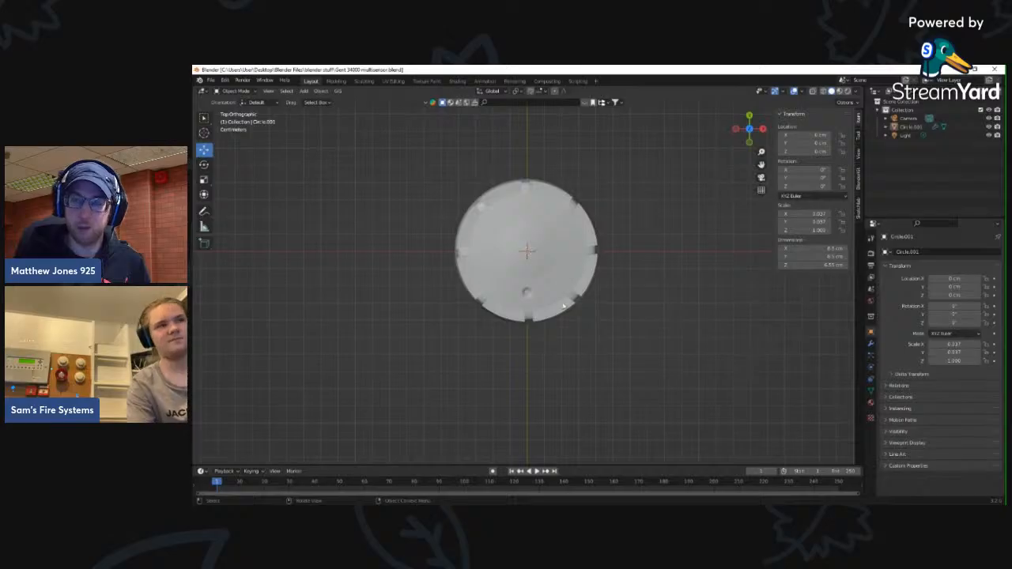
- Examine the openings and ribs around the multisensor's upper rim from the side and from above
middle_click_drag(563, 307, 579, 227)
left_click_drag(579, 227, 578, 230)
scroll(568, 257, "up", 2)
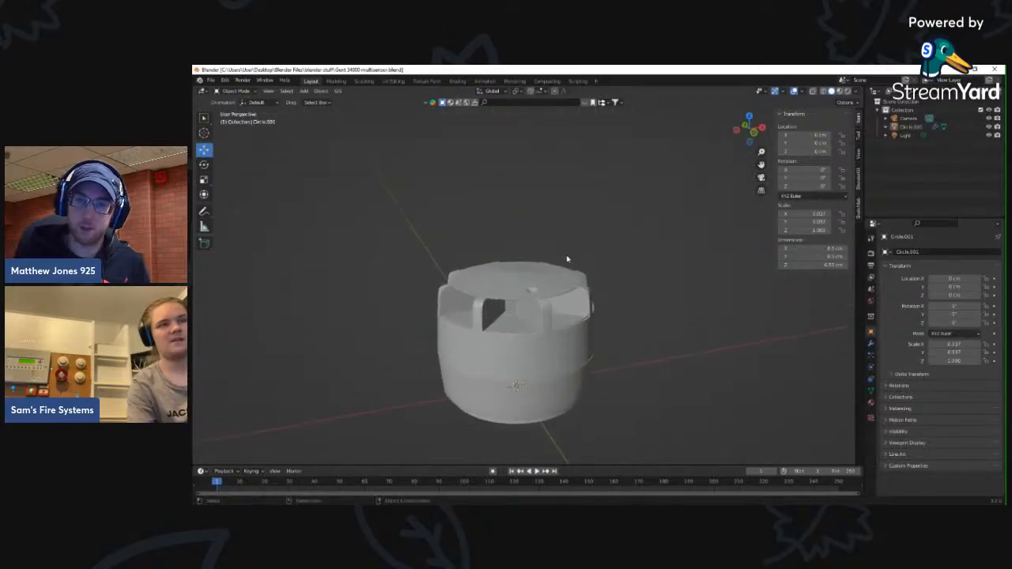
middle_click_drag(546, 273, 587, 276)
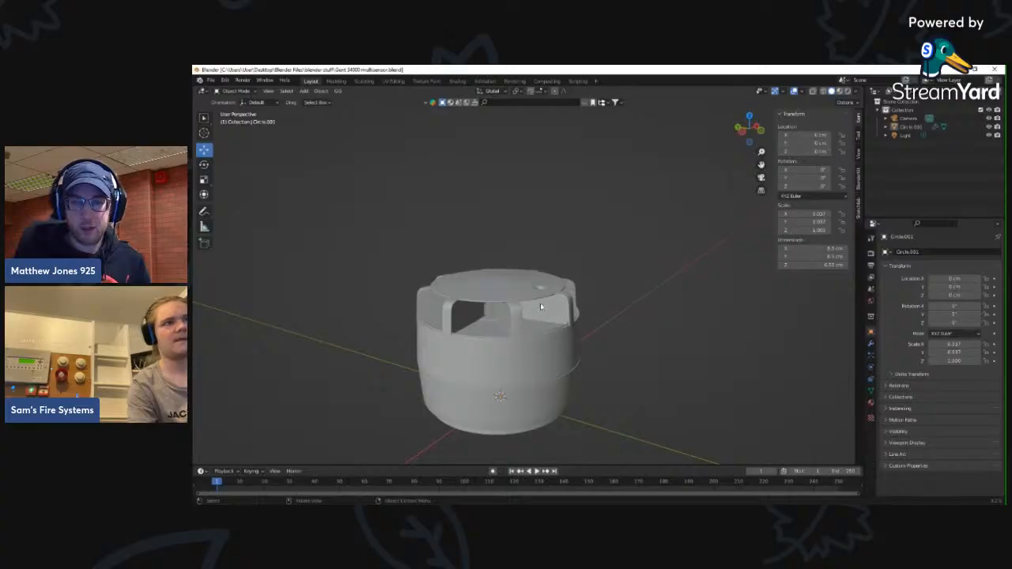
middle_click_drag(541, 306, 536, 332)
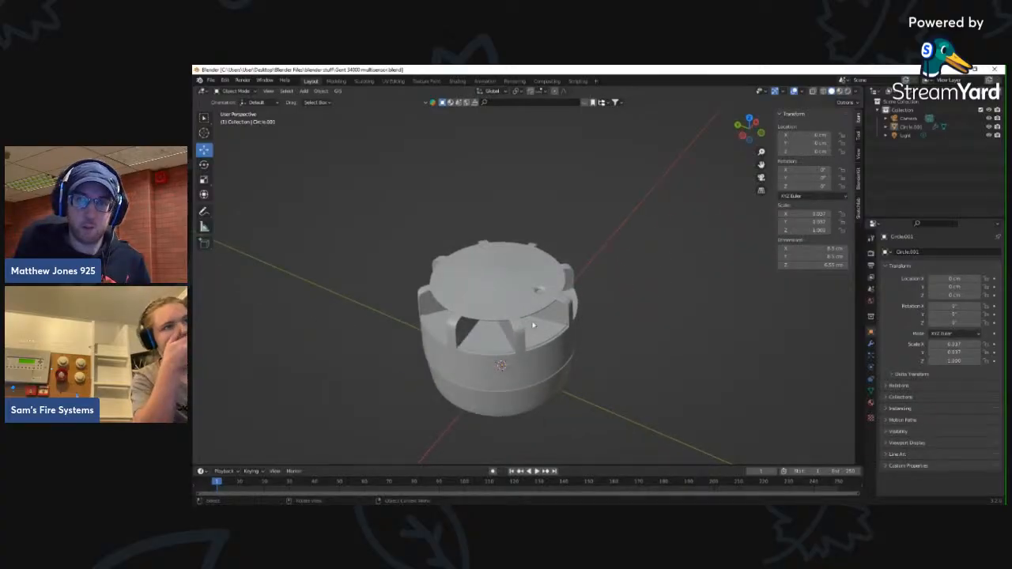
scroll(531, 322, "up", 3)
scroll(526, 319, "down", 3)
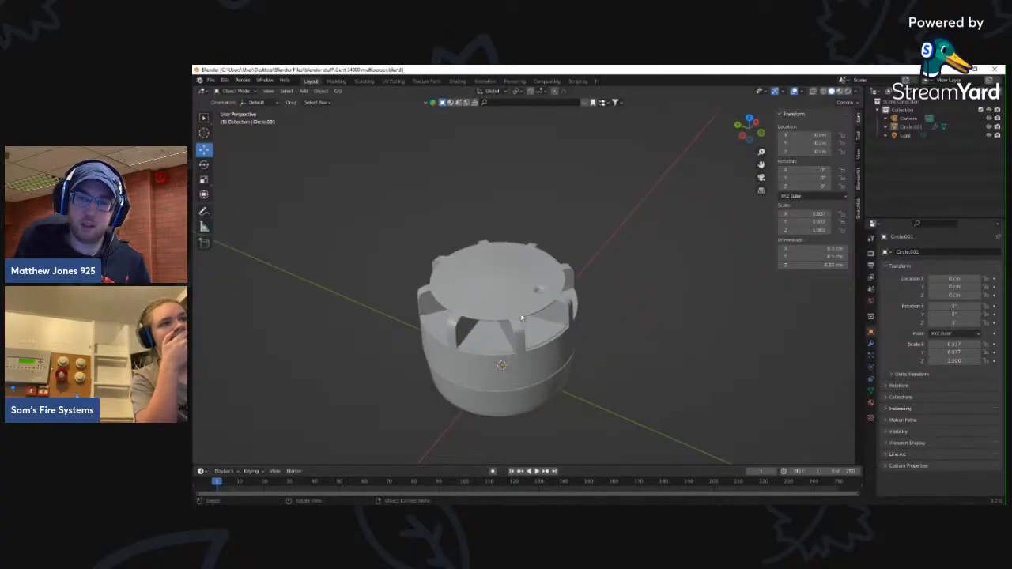
- Inspect the multisensor's side profile at eye level and its base from below
left_click(522, 318)
left_click(613, 316)
middle_click_drag(576, 334, 515, 295)
scroll(525, 286, "up", 4)
scroll(514, 294, "down", 3)
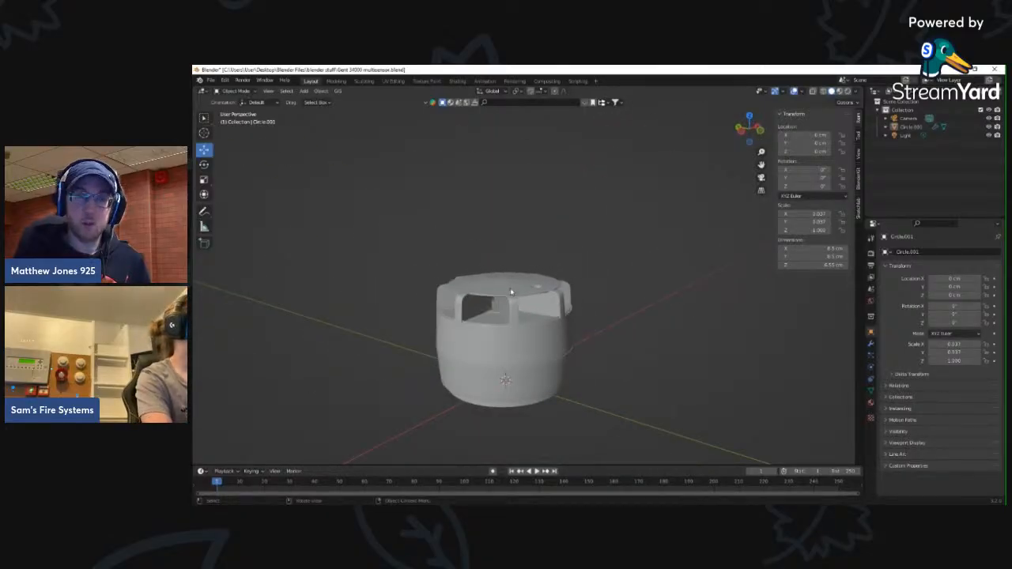
middle_click_drag(549, 304, 542, 274)
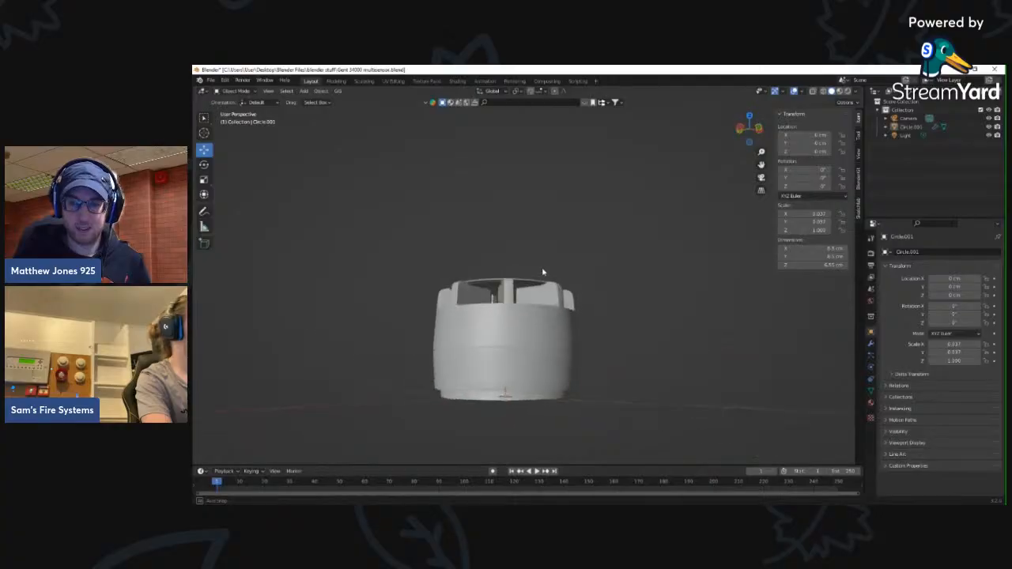
mouse_move(574, 321)
middle_mouse_down()
mouse_move(566, 282)
mouse_move(582, 314)
mouse_move(592, 313)
middle_mouse_up()
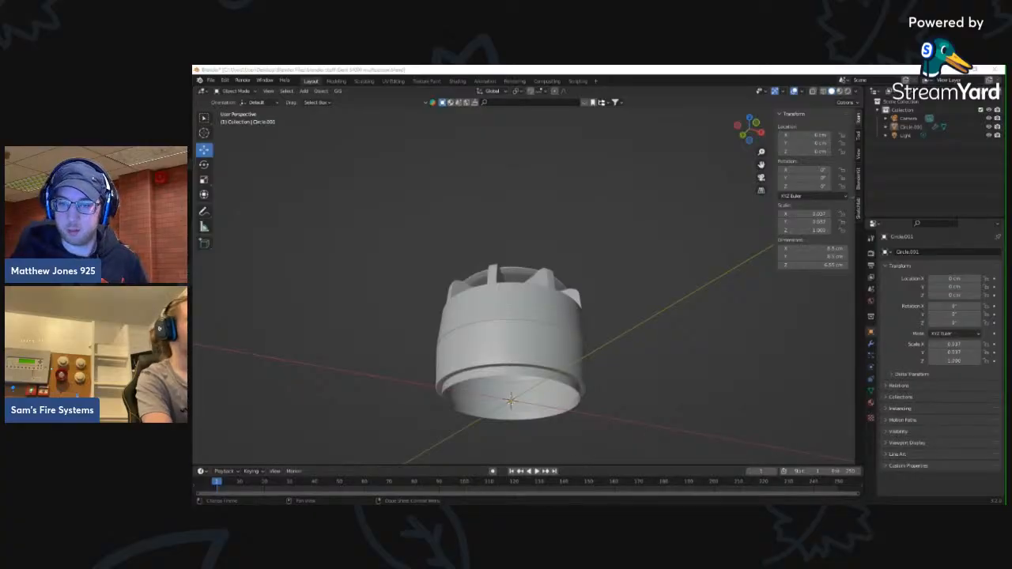
- View the multisensor from above and compare its Material Preview and Solid shading
middle_click_drag(535, 455, 548, 396)
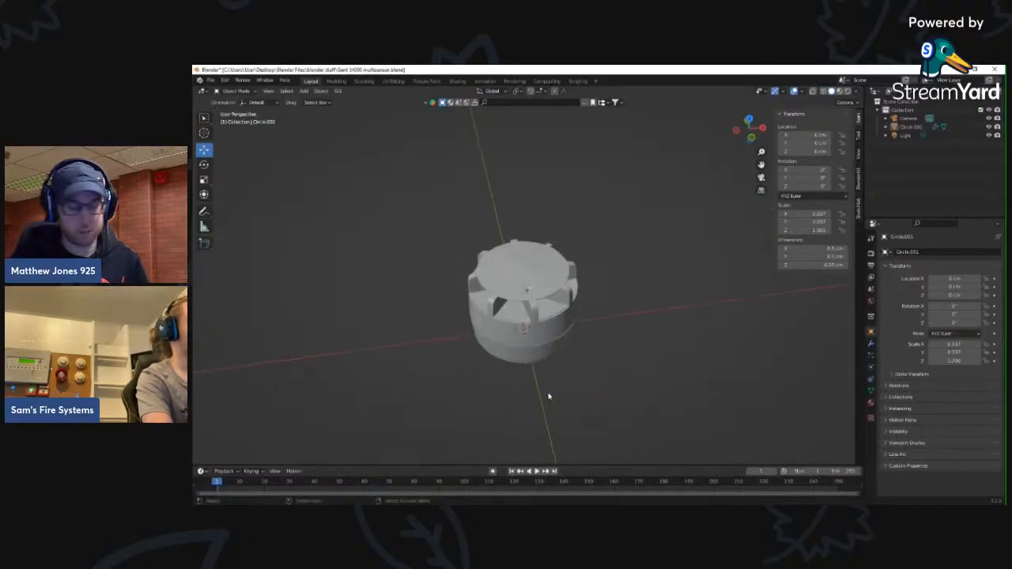
mouse_move(540, 308)
middle_mouse_down()
mouse_move(548, 313)
mouse_move(552, 301)
middle_mouse_up()
scroll(544, 319, "up", 4)
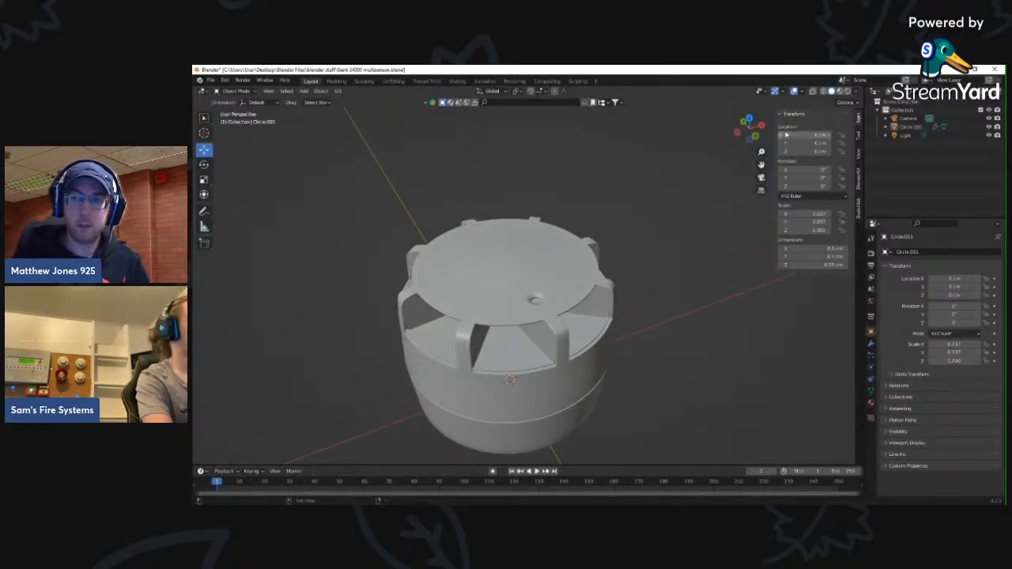
left_click(831, 91)
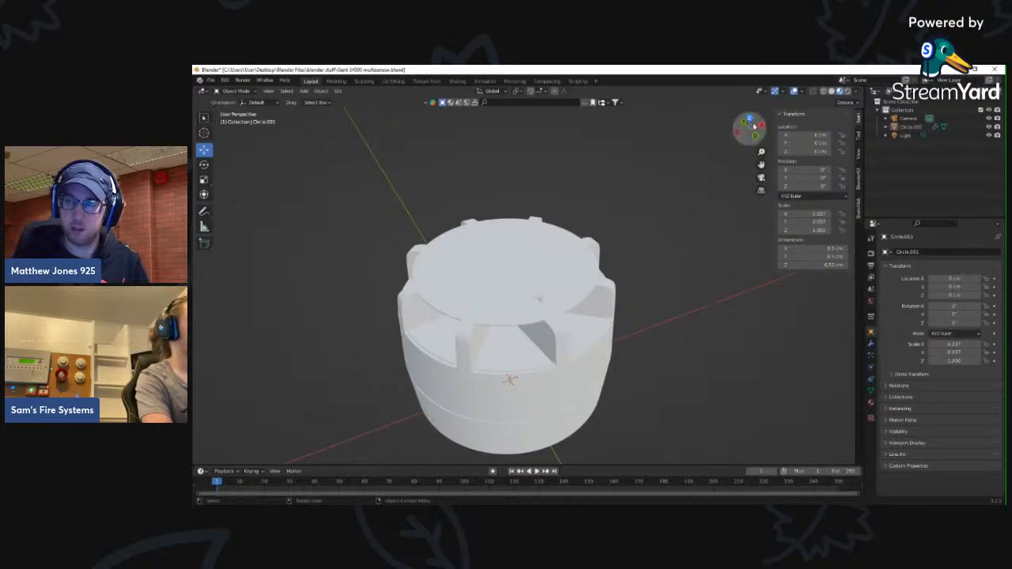
left_click(826, 91)
scroll(591, 266, "down", 2)
middle_click_drag(591, 266, 566, 304)
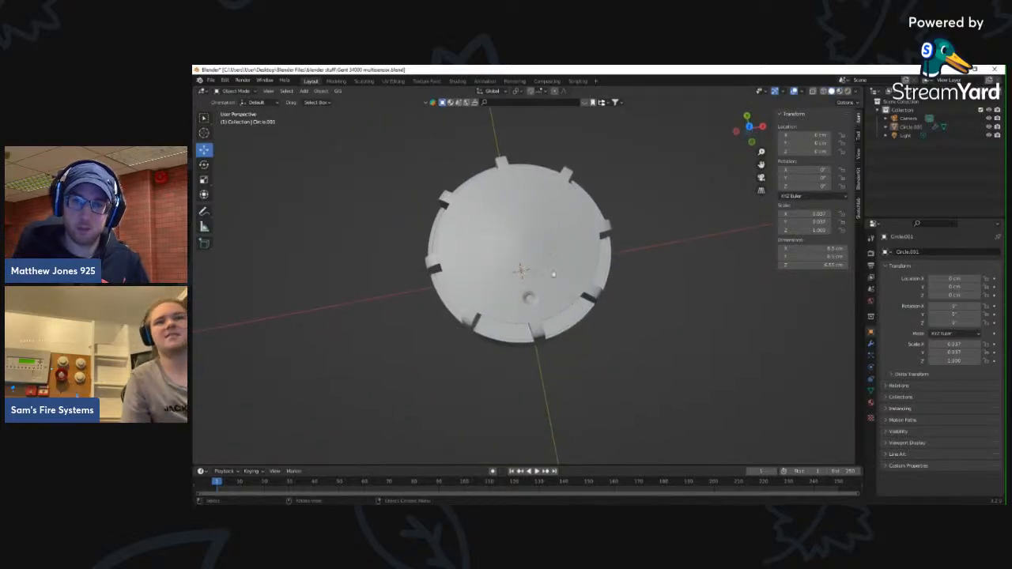
- Examine the multisensor from farther away and at a low angle, then look closely into its side openings
middle_click_drag(551, 255, 553, 214)
scroll(553, 221, "down", 2)
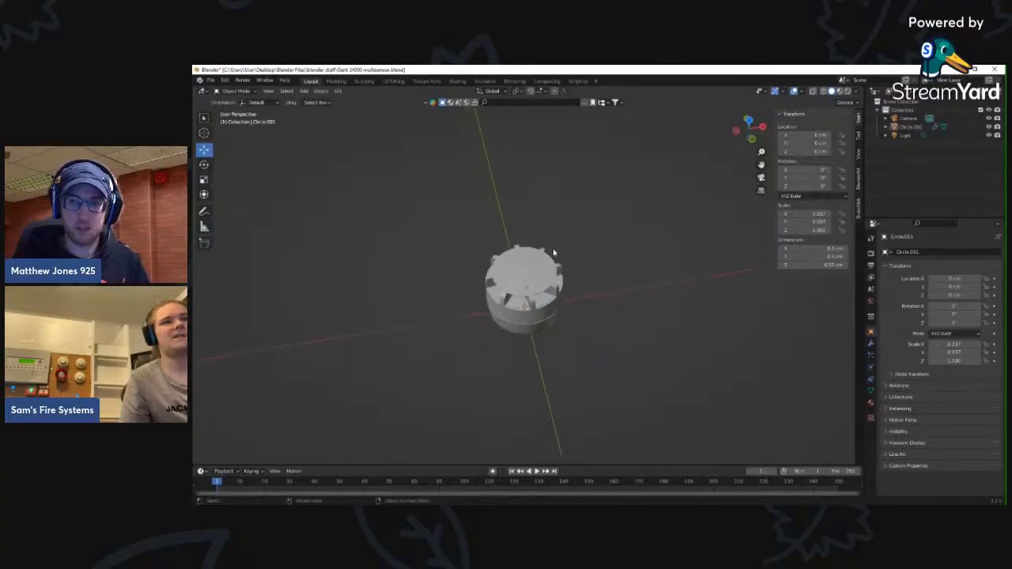
scroll(551, 281, "up", 3)
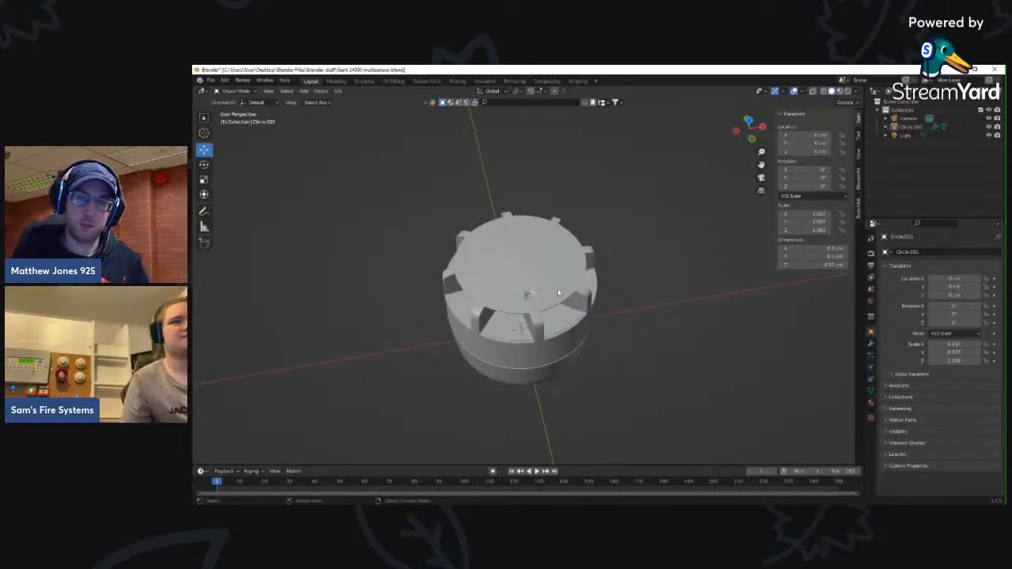
scroll(558, 294, "down", 2)
scroll(559, 291, "down", 2)
mouse_move(560, 290)
middle_mouse_down()
mouse_move(539, 258)
mouse_move(561, 259)
mouse_move(556, 300)
middle_mouse_up()
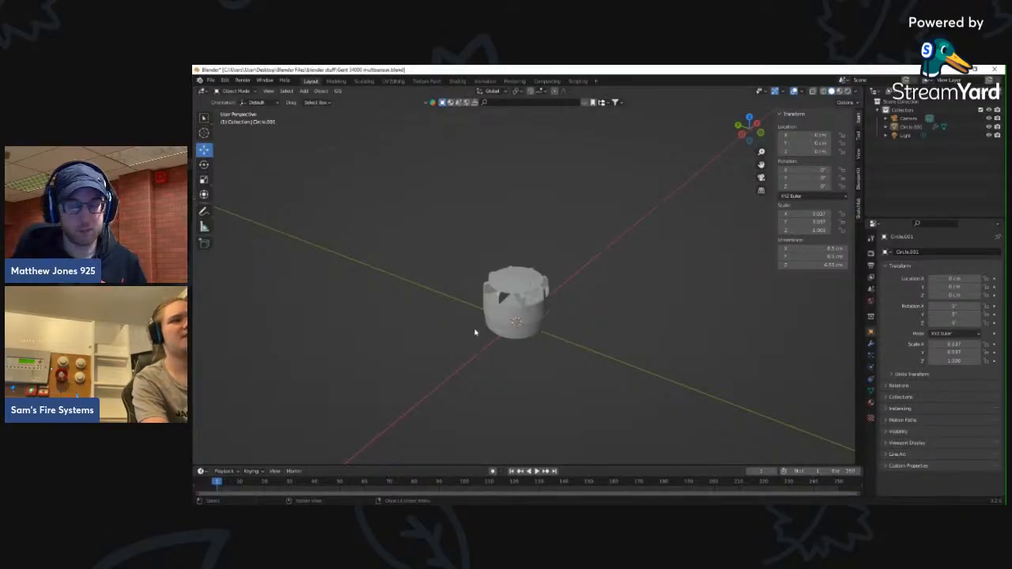
middle_click_drag(474, 335, 488, 292)
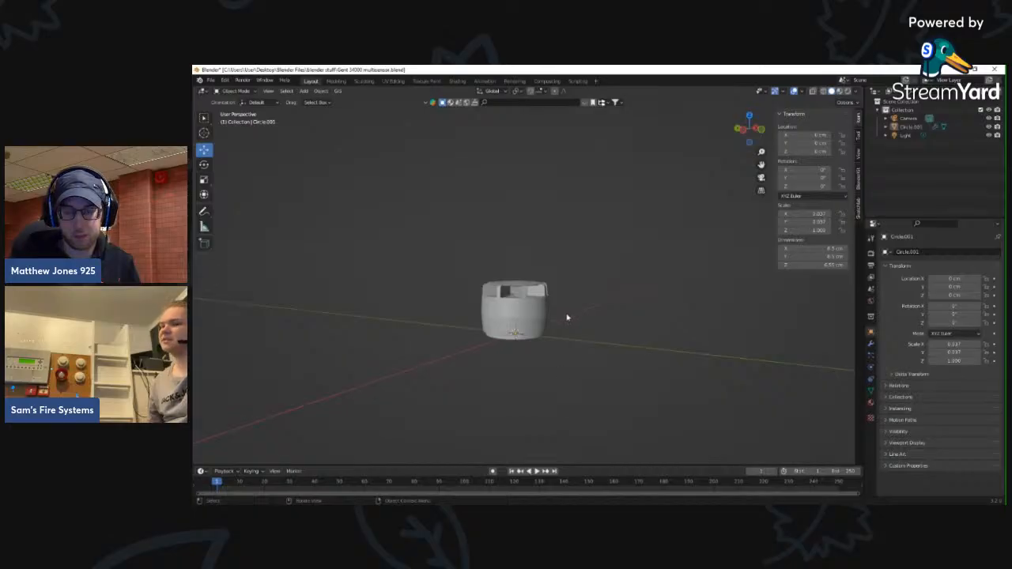
middle_click_drag(567, 316, 495, 319)
scroll(562, 349, "up", 3)
scroll(571, 331, "up", 2)
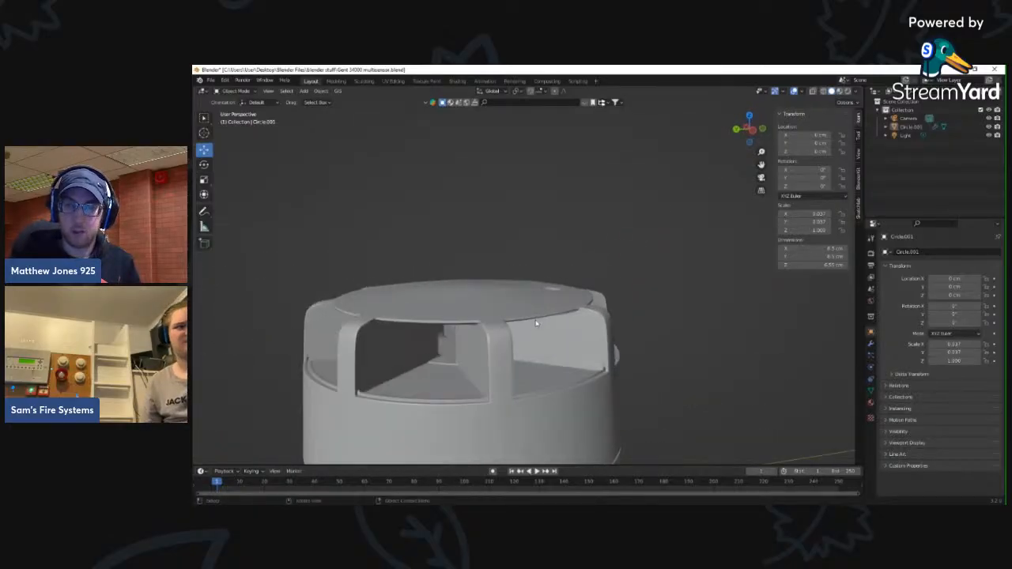
- Start opening a recent file and save the changes to the Gent 34000 multisensor file
left_click(211, 81)
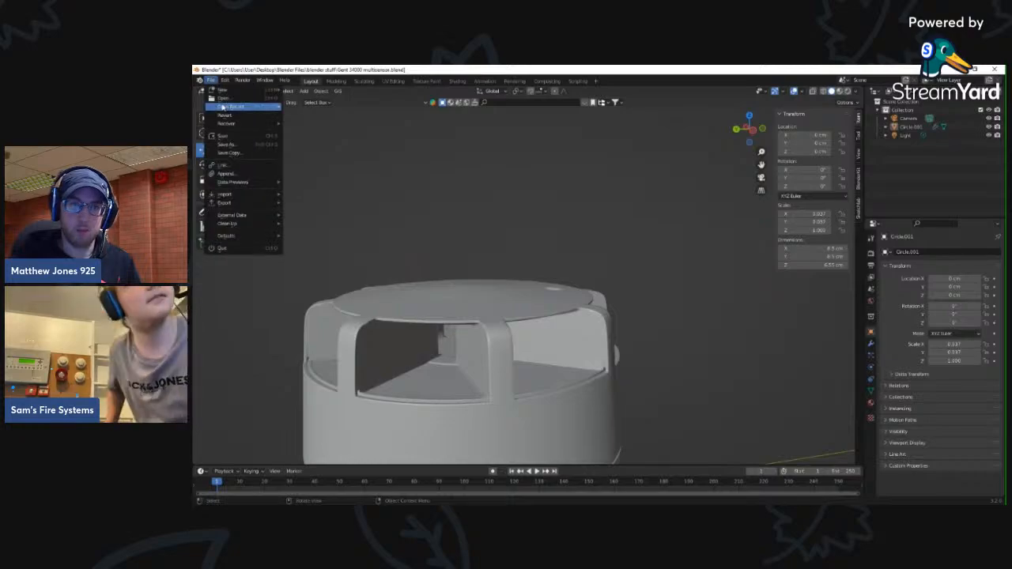
left_click(274, 147)
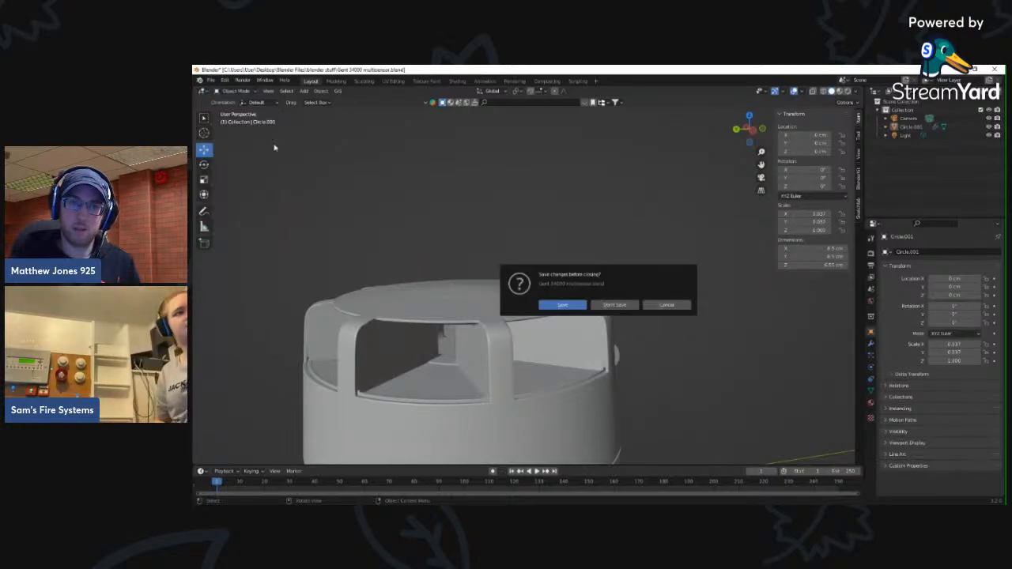
left_click(563, 305)
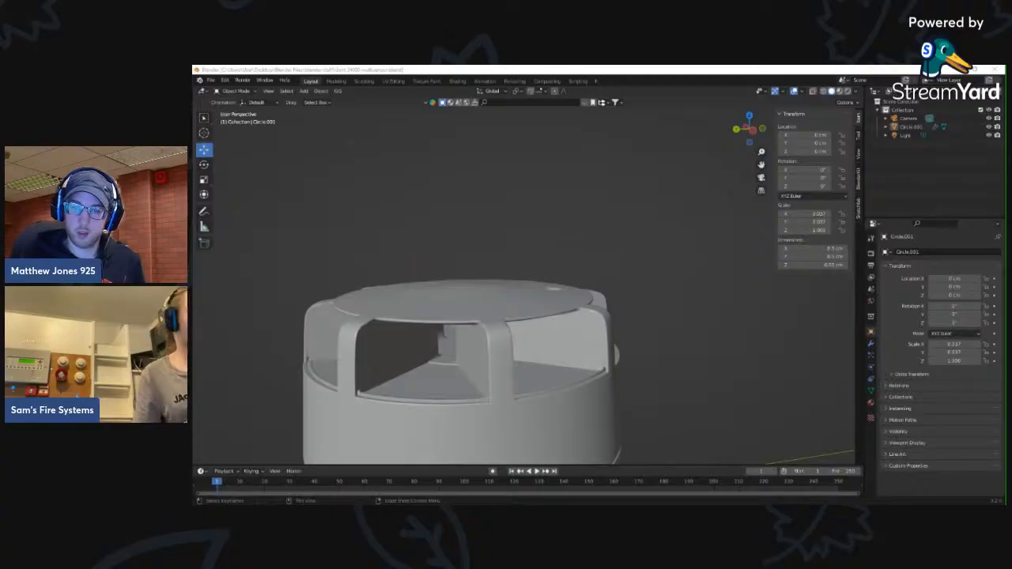
- Show the whole multisensor from several sides, both at a low angle and from above
scroll(539, 368, "down", 4)
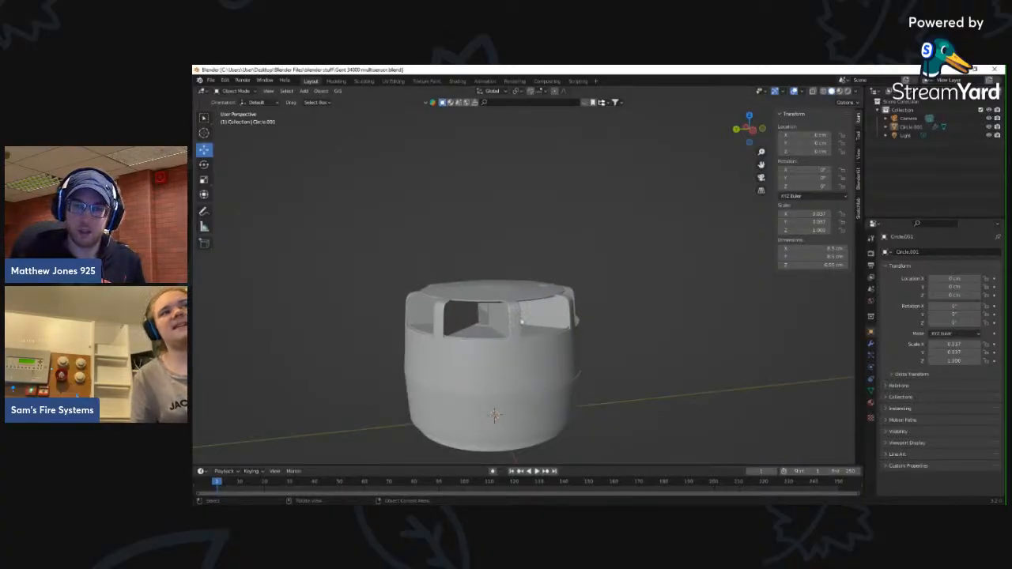
middle_click_drag(521, 321, 517, 350)
scroll(506, 328, "down", 2)
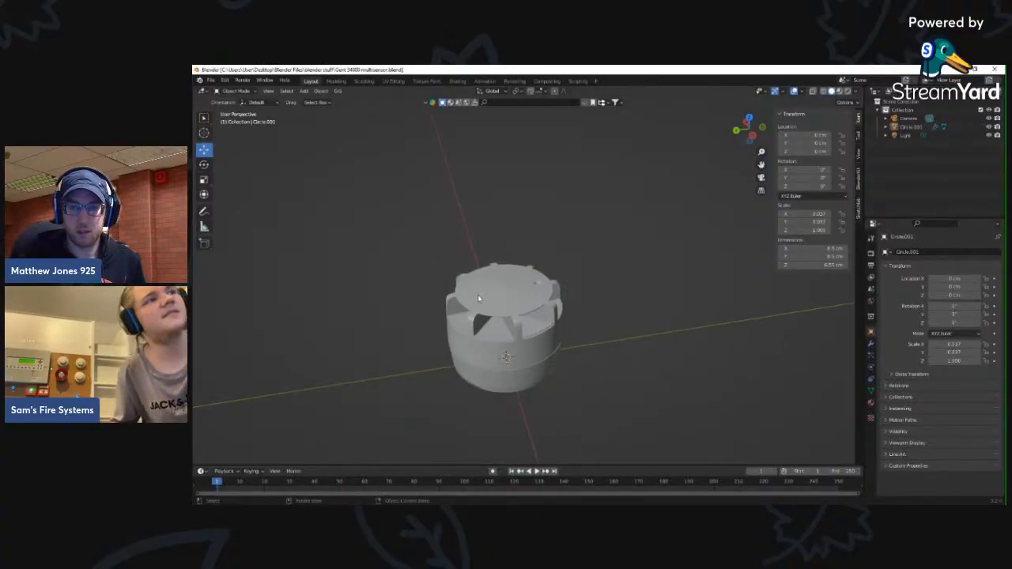
middle_click_drag(478, 298, 565, 316)
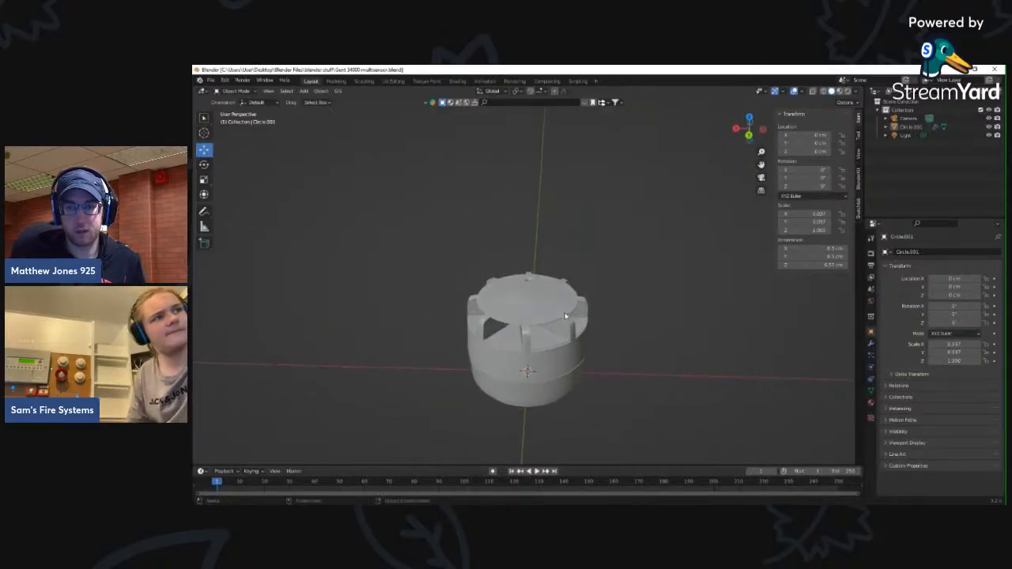
middle_click_drag(556, 352, 473, 333)
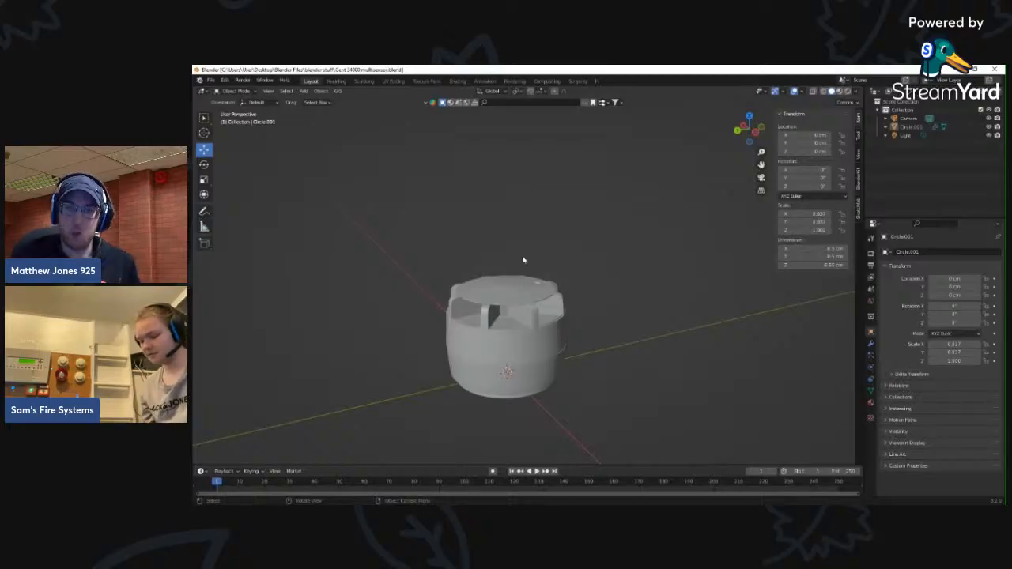
scroll(439, 308, "down", 2)
middle_click_drag(431, 310, 436, 346)
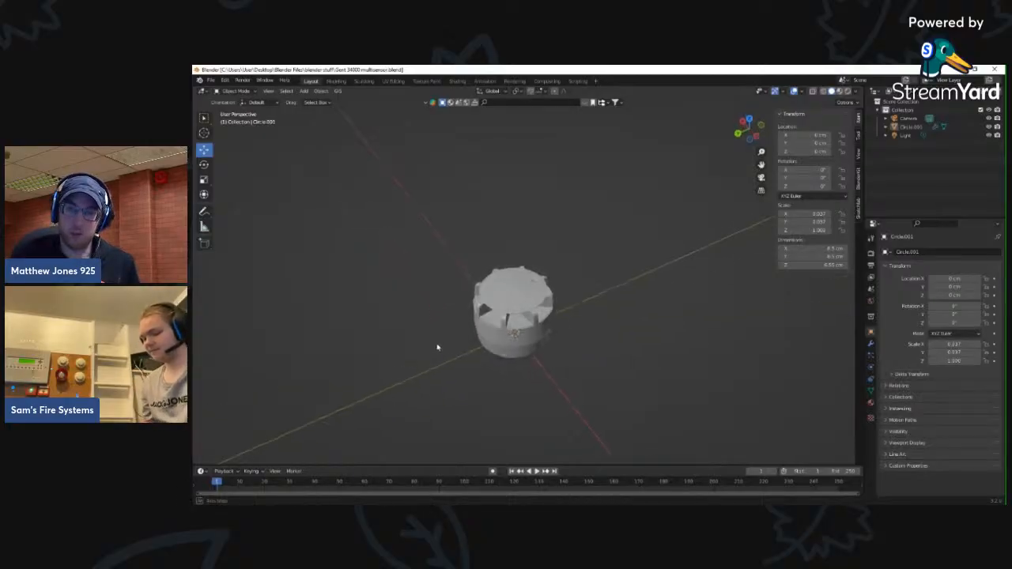
scroll(445, 338, "up", 2)
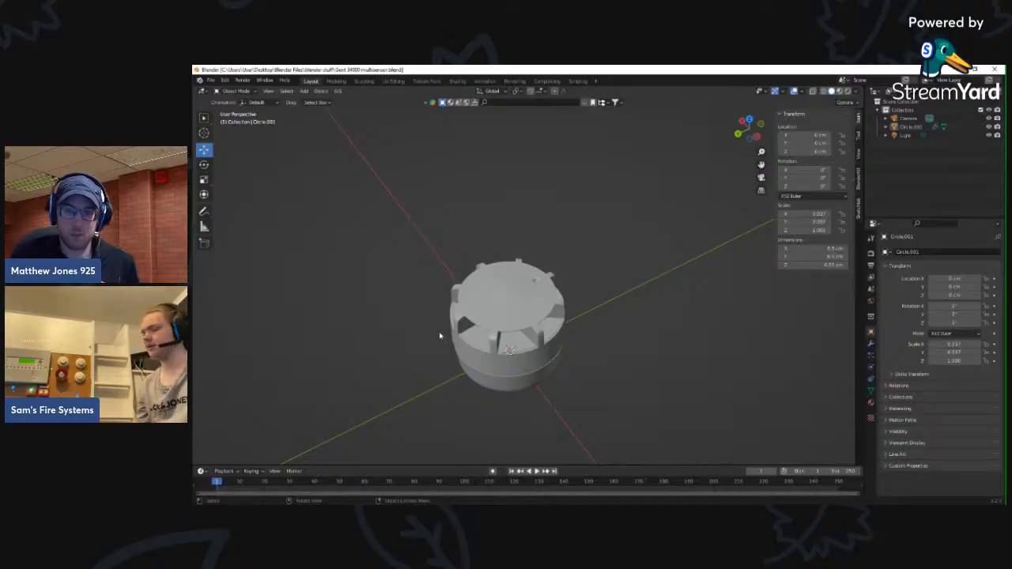
middle_click_drag(436, 327, 494, 307)
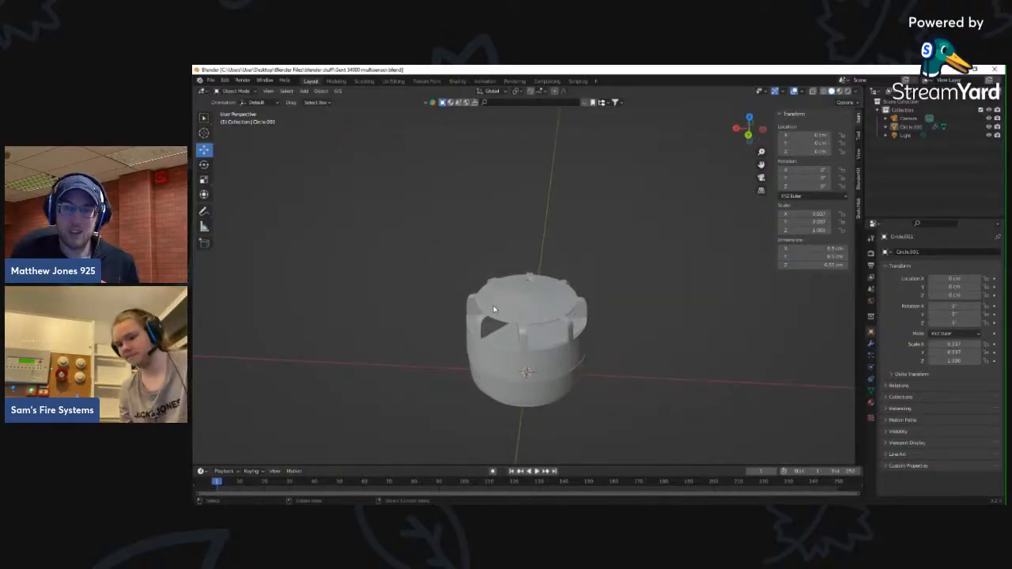
- Open the Trafalgar Centre lifts B file and show the brick lift lobby's doorways up close in Material Preview shading
left_click(210, 80)
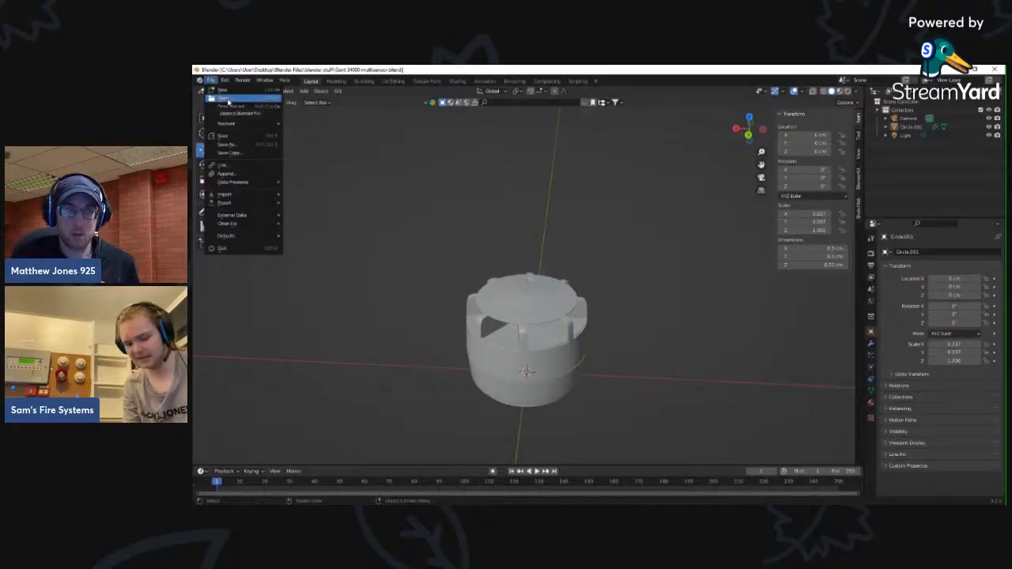
left_click(227, 99)
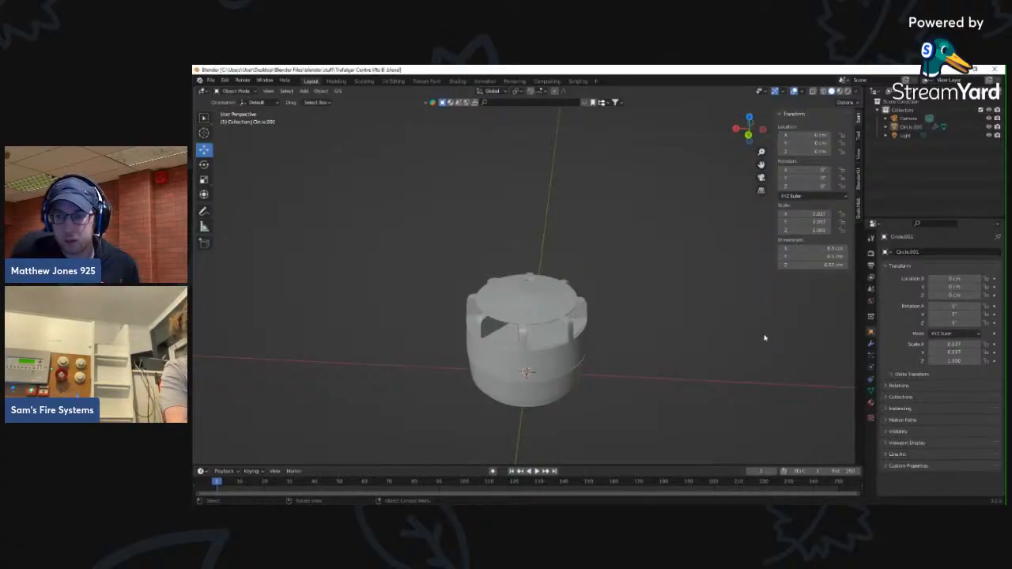
scroll(650, 290, "down", 1)
middle_click_drag(648, 289, 613, 316)
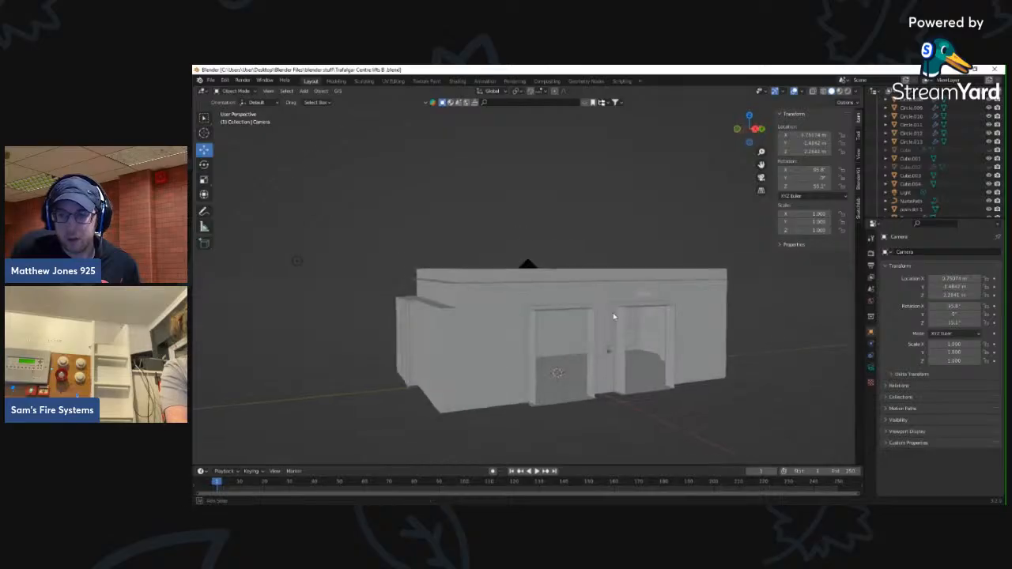
scroll(610, 330, "up", 4)
scroll(611, 332, "down", 1)
left_click(839, 91)
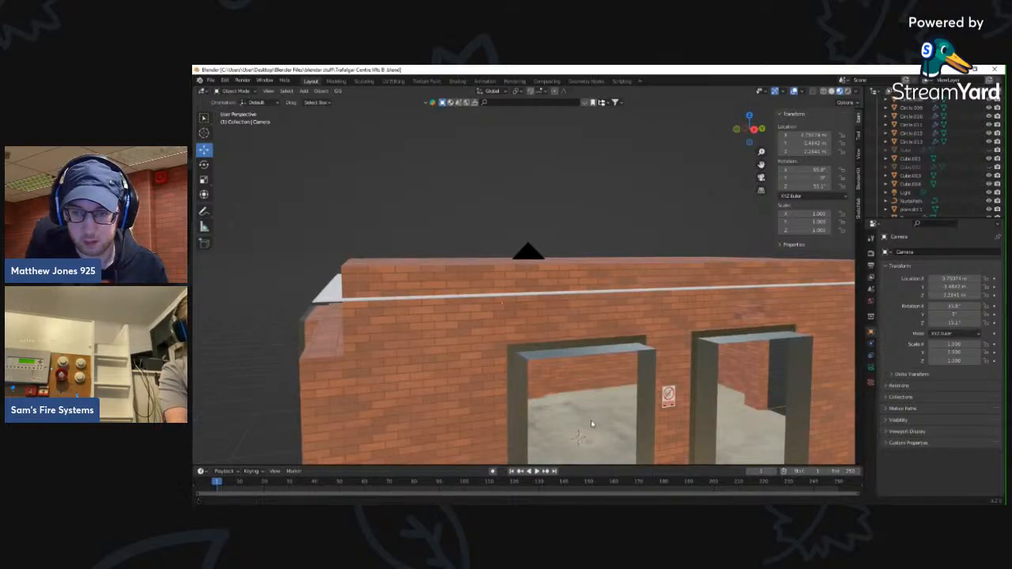
- Move inside the brick lift lobby and examine its concrete floor and green double doors
scroll(588, 413, "up", 6)
middle_click_drag(584, 343, 598, 309)
scroll(601, 308, "up", 4)
scroll(601, 309, "up", 8)
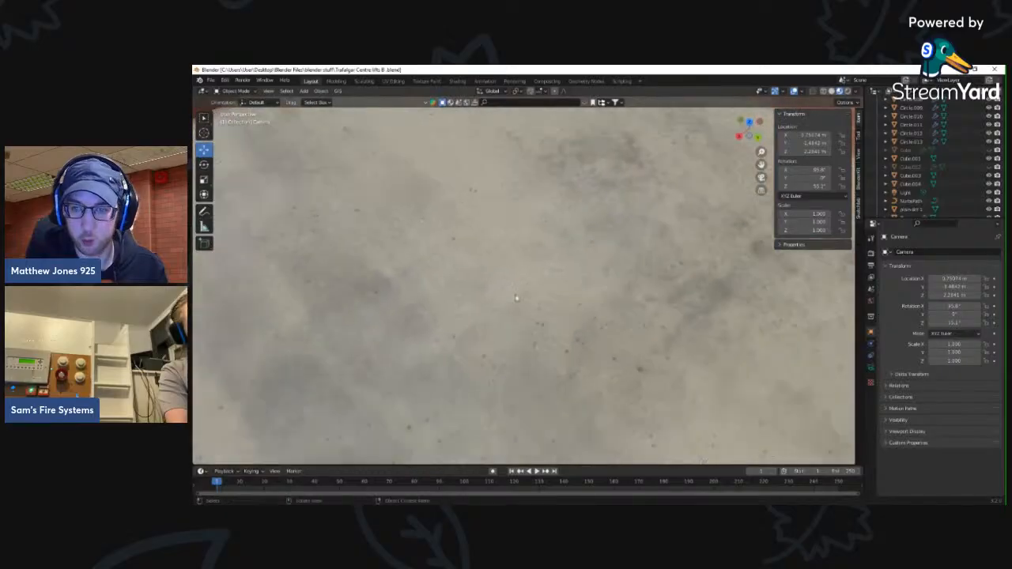
scroll(569, 316, "down", 7)
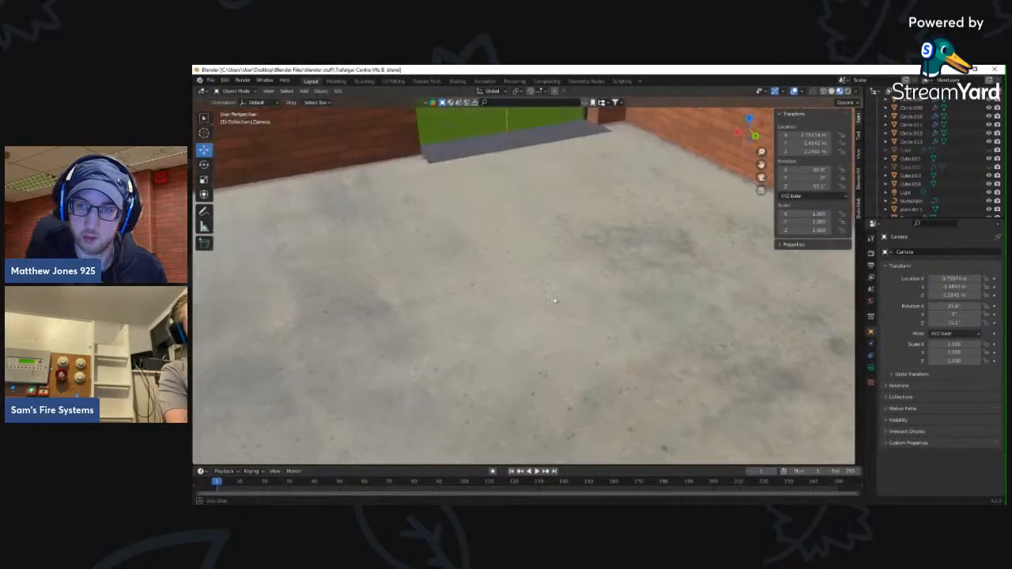
middle_click_drag(549, 292, 576, 281)
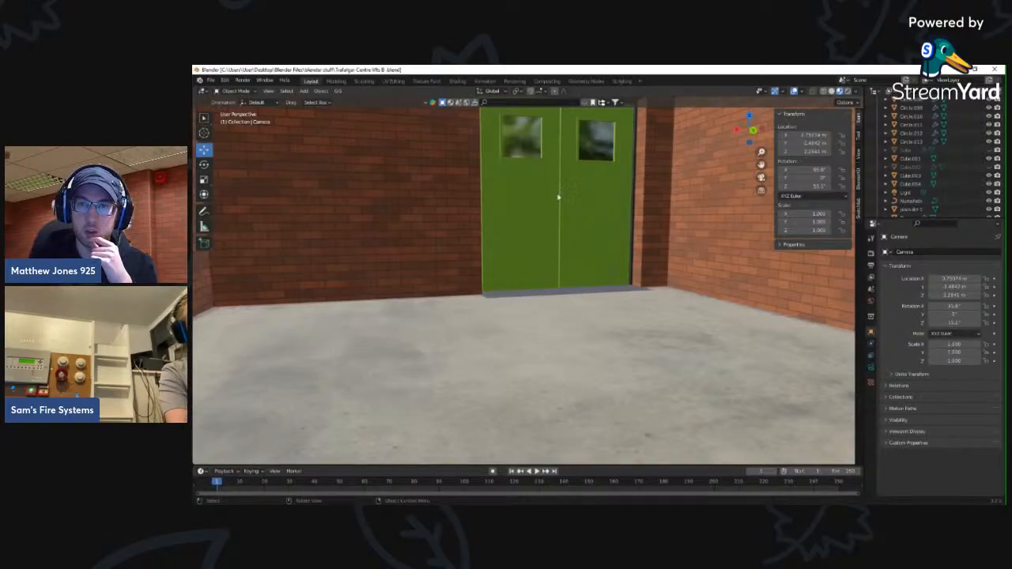
middle_click_drag(579, 235, 560, 232)
mouse_move(598, 266)
middle_mouse_down()
mouse_move(587, 264)
mouse_move(609, 258)
middle_mouse_up()
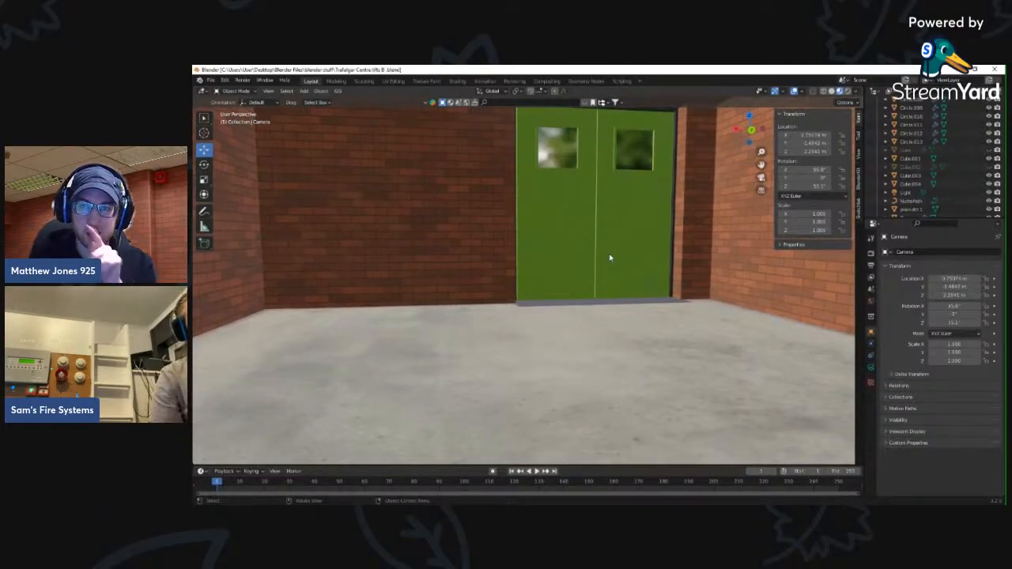
- Show the lobby's suspended ceiling, fire exit sign and the brick wall with the red sounder
middle_click_drag(585, 287, 553, 286)
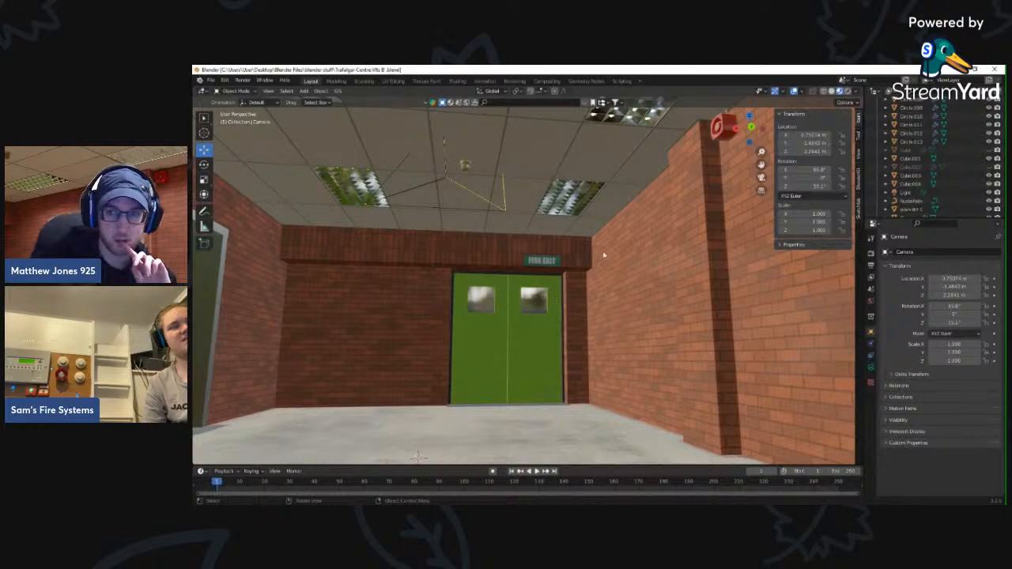
middle_click_drag(537, 278, 561, 279)
scroll(501, 262, "up", 3)
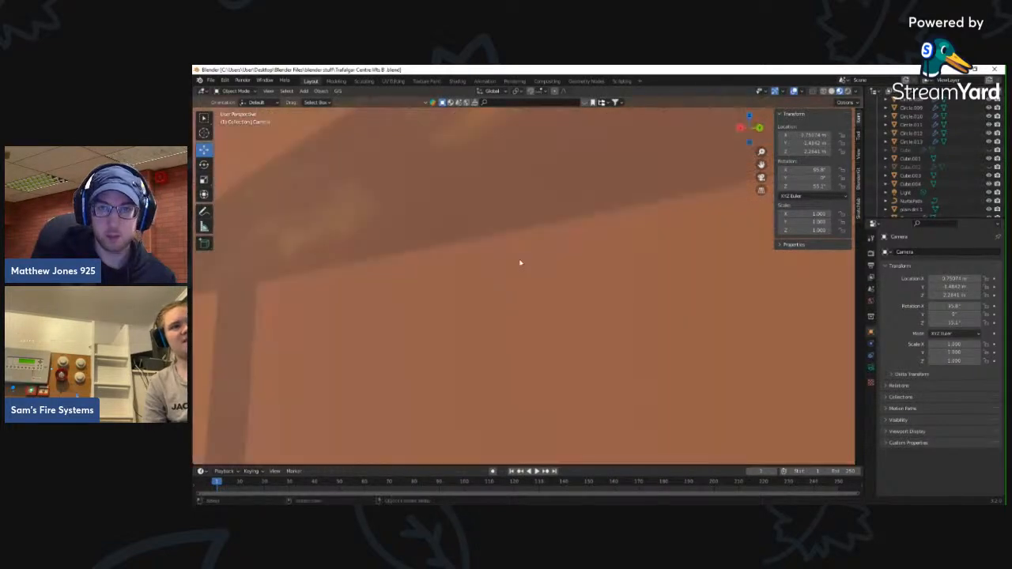
scroll(519, 262, "down", 3)
middle_click_drag(498, 264, 491, 266)
- Switch to the Animation workspace and show the ceiling detector and red wall sounder in the camera view
left_click(483, 80)
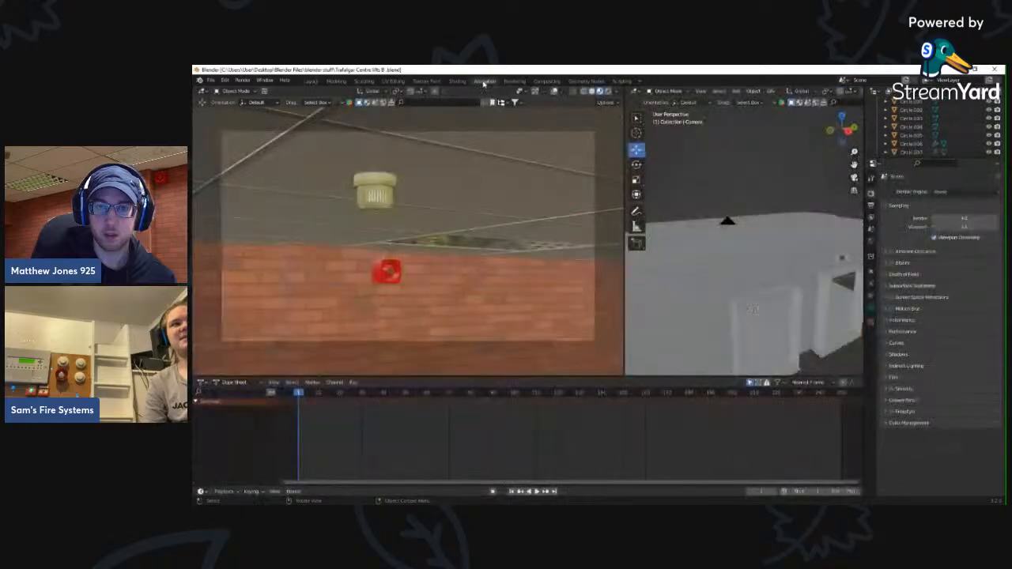
scroll(418, 227, "up", 3)
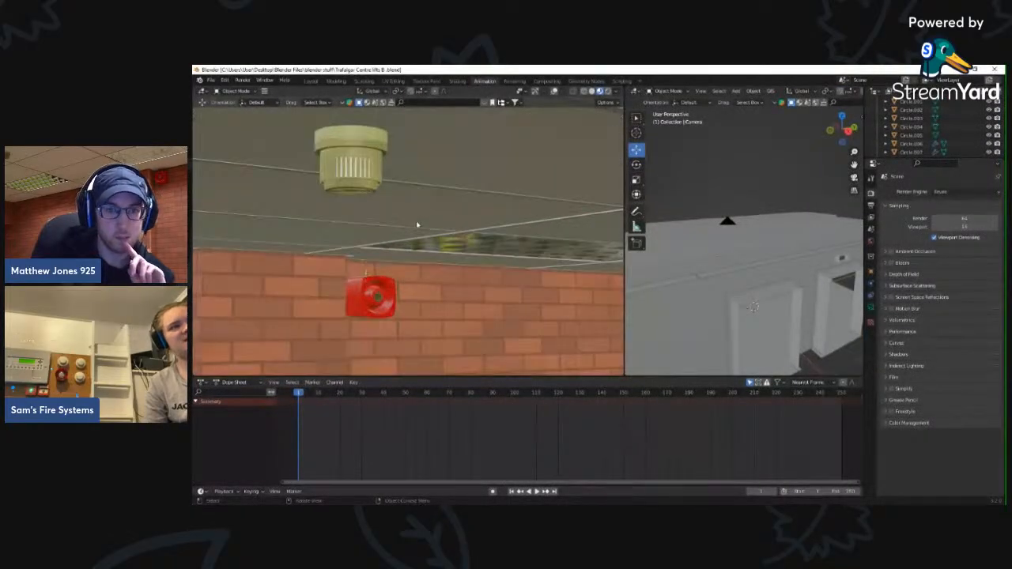
scroll(364, 297, "up", 2)
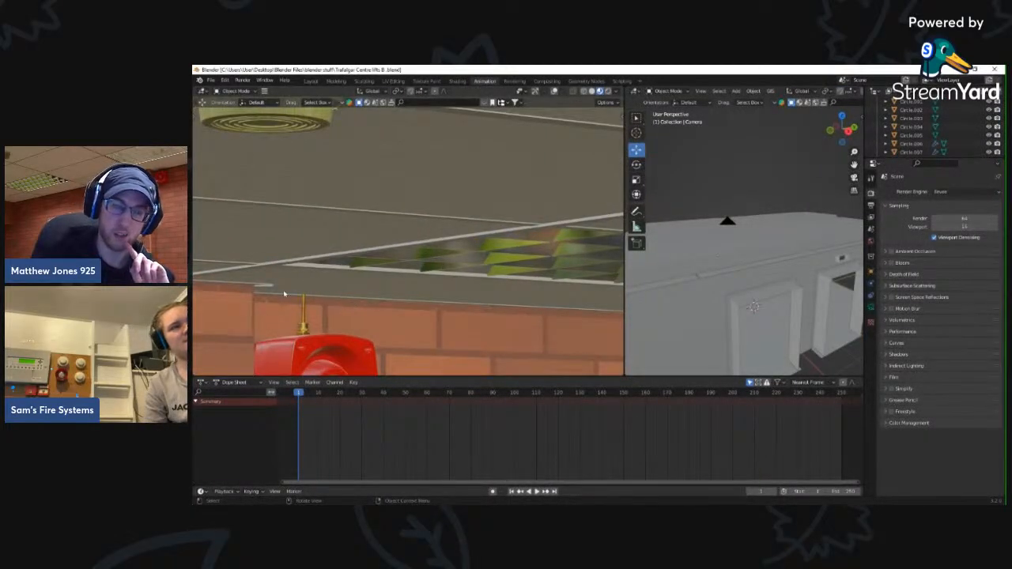
scroll(388, 289, "down", 2)
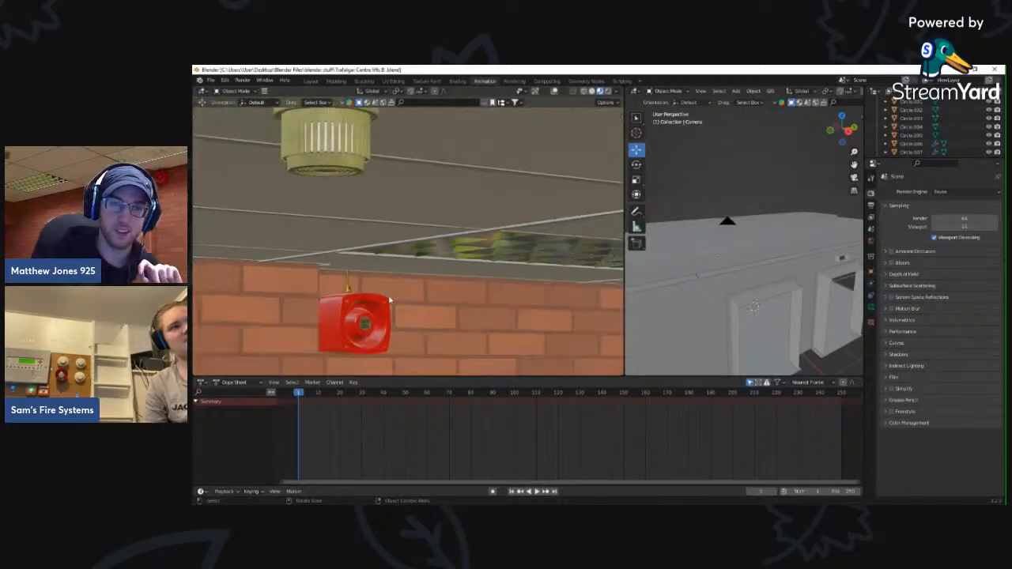
scroll(410, 303, "down", 3)
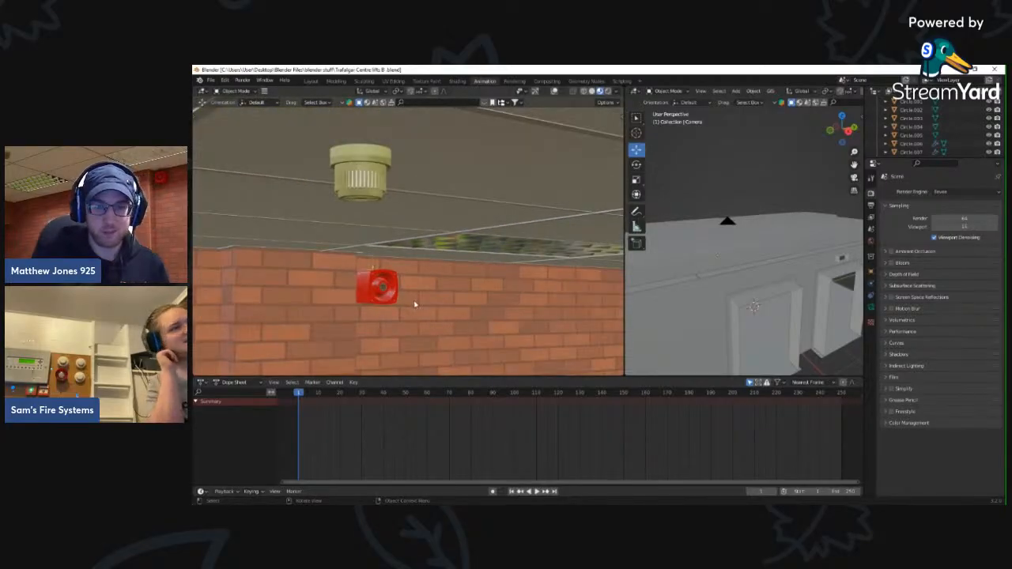
scroll(421, 299, "down", 3)
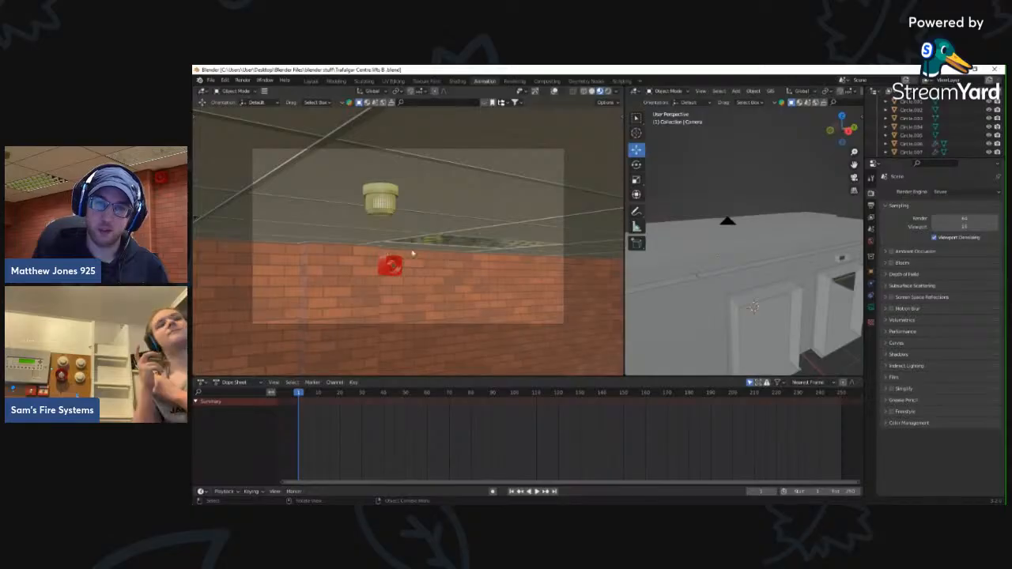
- Compare the ceiling detector and the red sounder up close and from farther away in the camera view
scroll(410, 258, "up", 4)
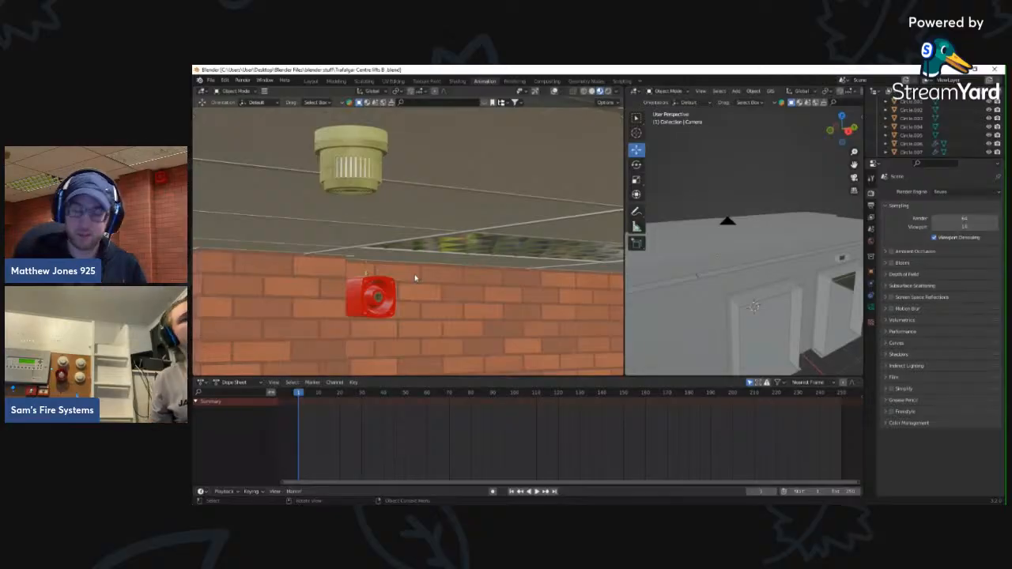
scroll(407, 274, "up", 3)
scroll(386, 248, "down", 4)
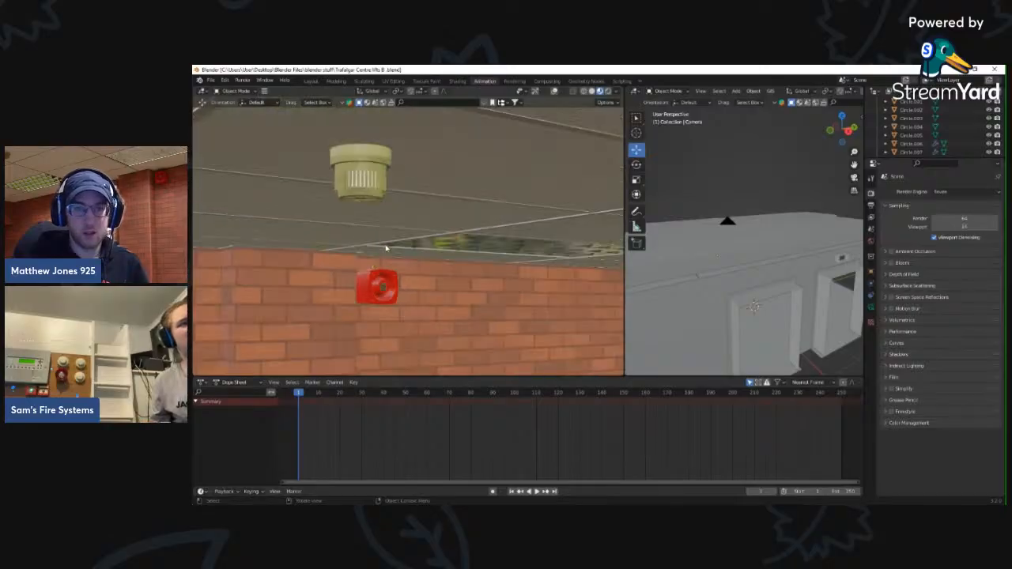
scroll(360, 225, "up", 3)
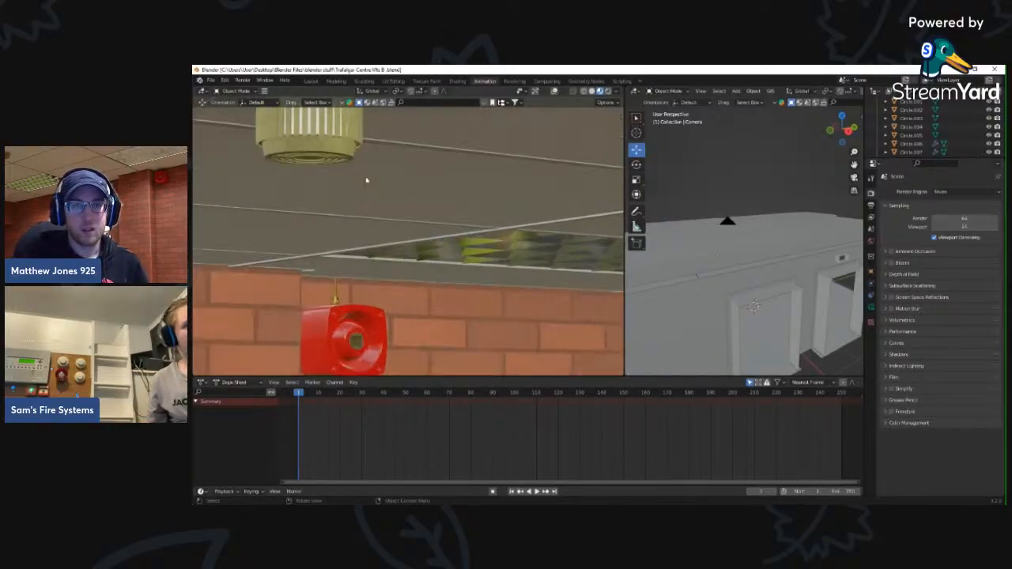
scroll(333, 203, "down", 1)
scroll(342, 135, "down", 1)
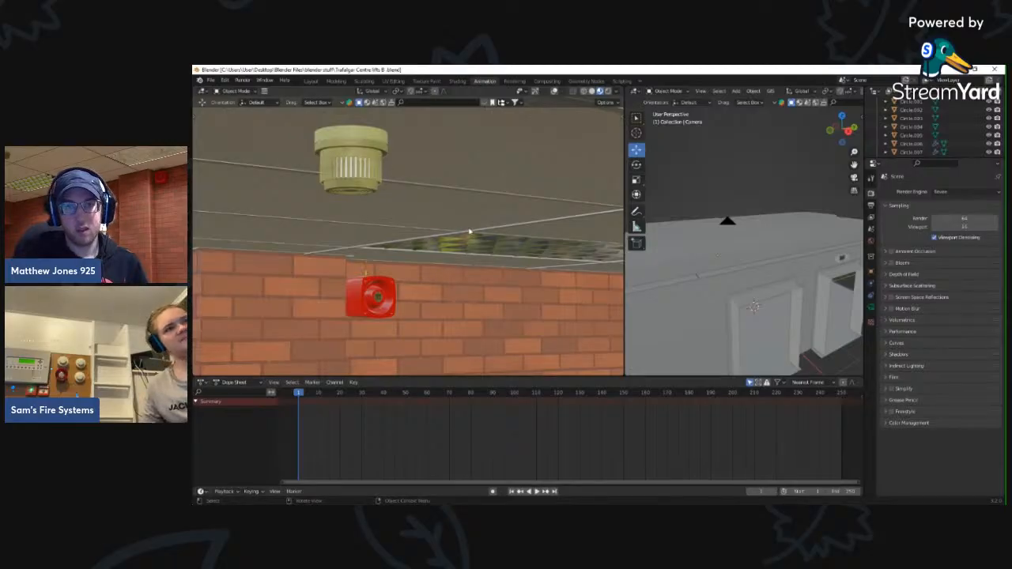
- Return to the Layout workspace and examine the ceiling detector from below, both up close and among the surrounding tiles
left_click(311, 81)
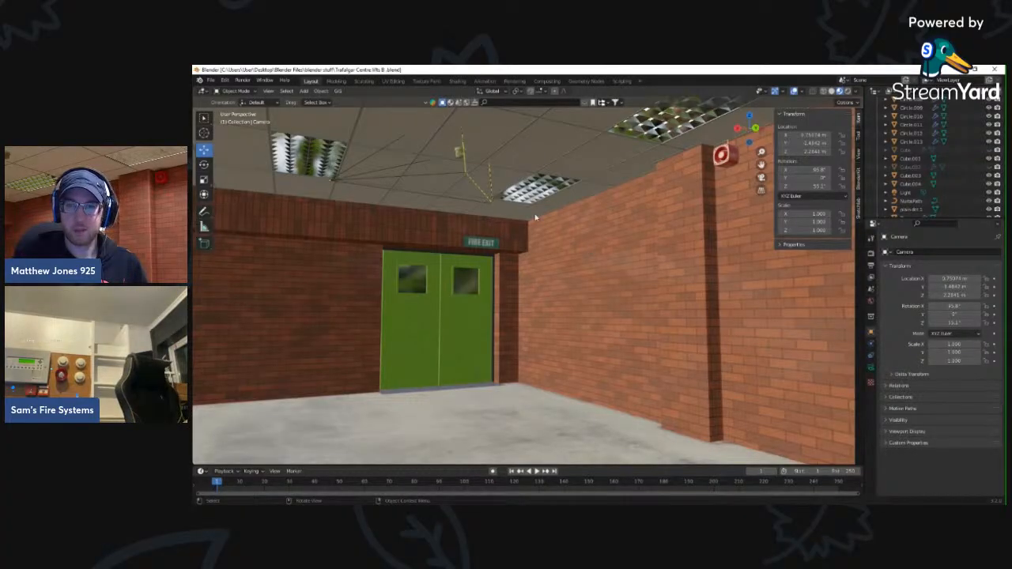
middle_click_drag(534, 217, 555, 214)
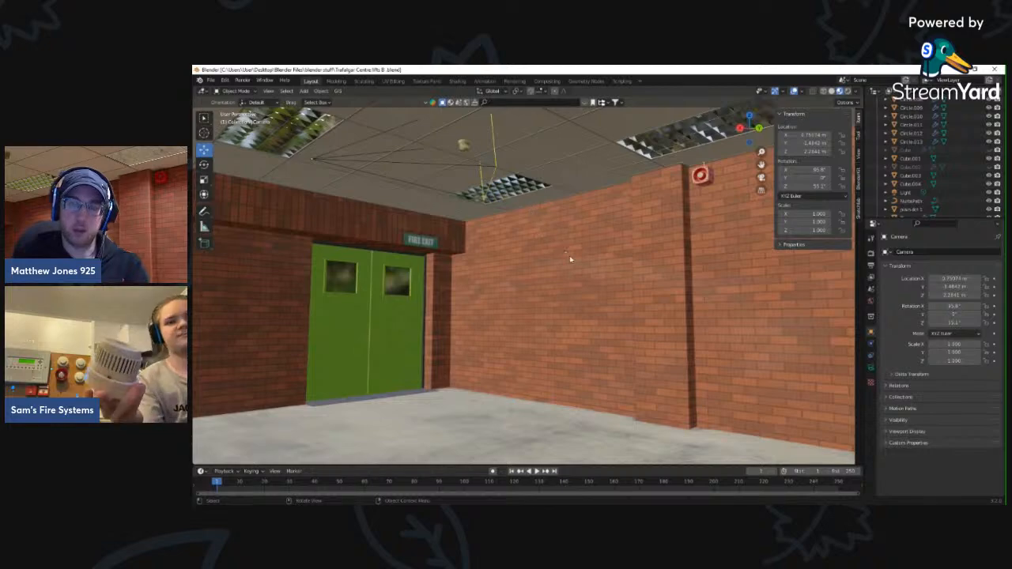
middle_click_drag(606, 234, 545, 294)
scroll(529, 293, "up", 5)
middle_click_drag(506, 240, 525, 259, "shift")
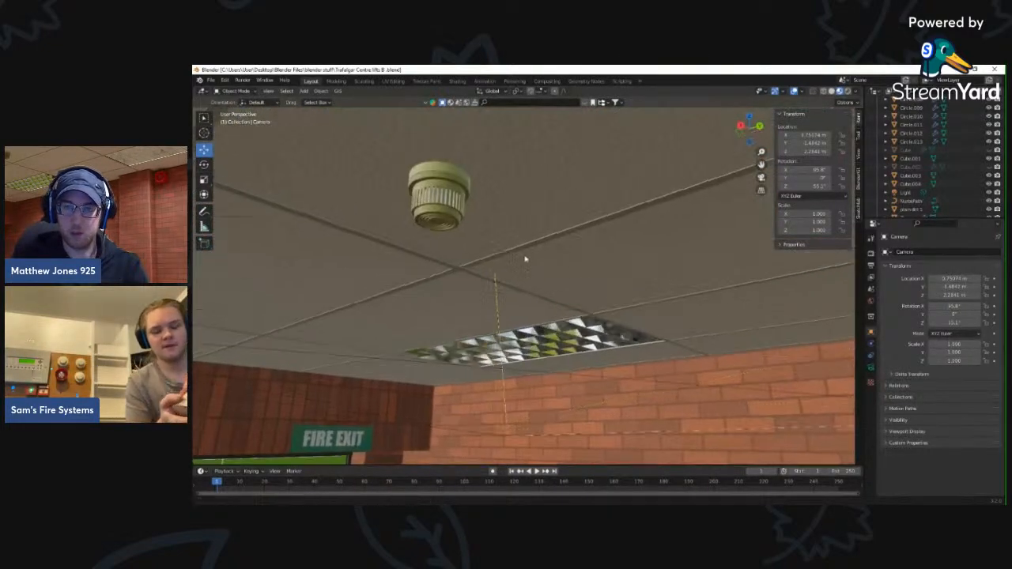
scroll(564, 289, "up", 3)
middle_click_drag(567, 289, 560, 245)
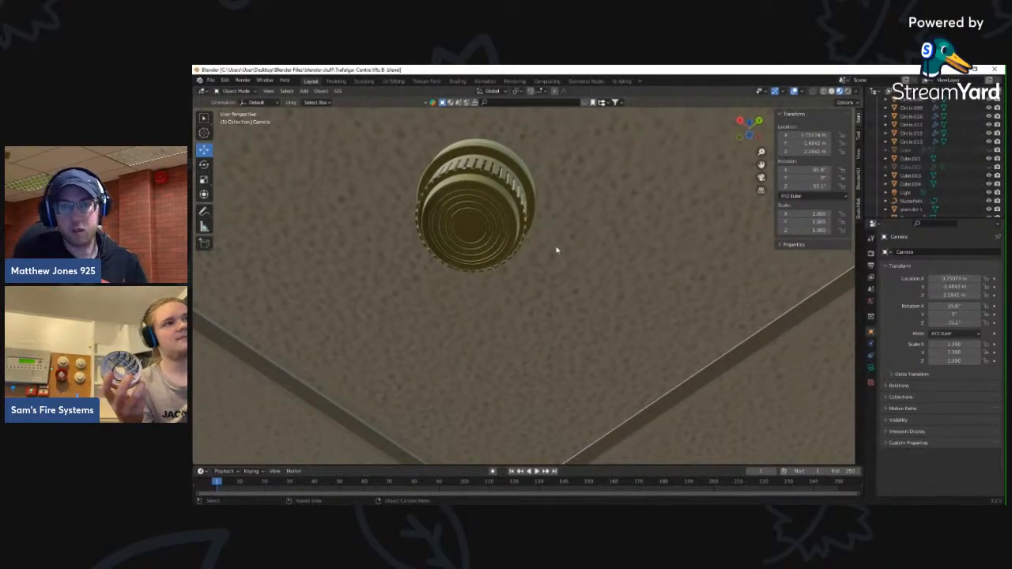
scroll(557, 249, "down", 3)
mouse_move(556, 250)
middle_mouse_down()
mouse_move(535, 260)
mouse_move(543, 244)
mouse_move(539, 302)
mouse_move(540, 254)
middle_mouse_up()
scroll(557, 305, "down", 5)
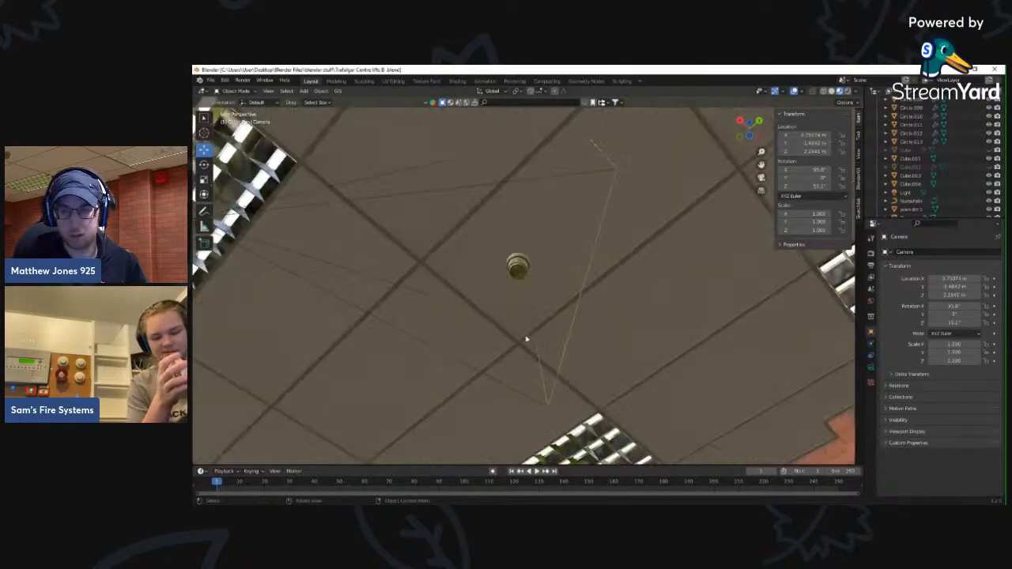
left_click(454, 512)
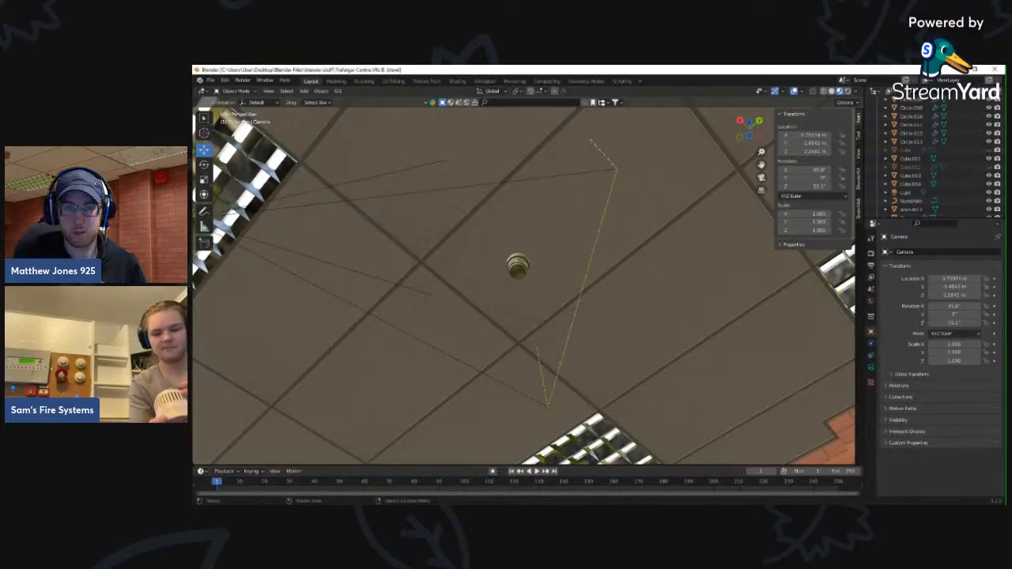
- Show the whole lift lobby through its brick entrance, moving in toward the green fire exit doors
middle_click_drag(599, 339, 569, 332)
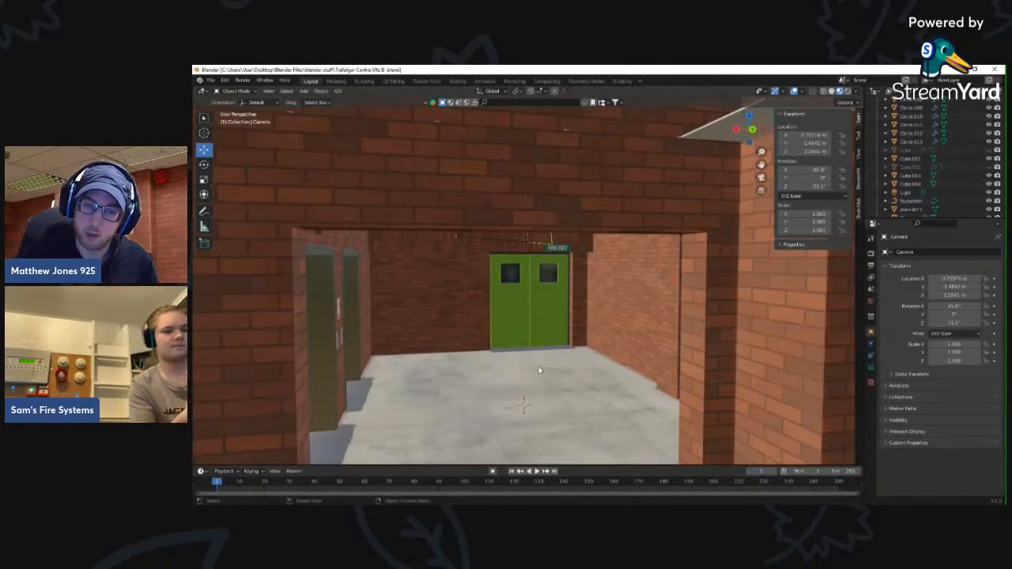
middle_click_drag(545, 381, 533, 369)
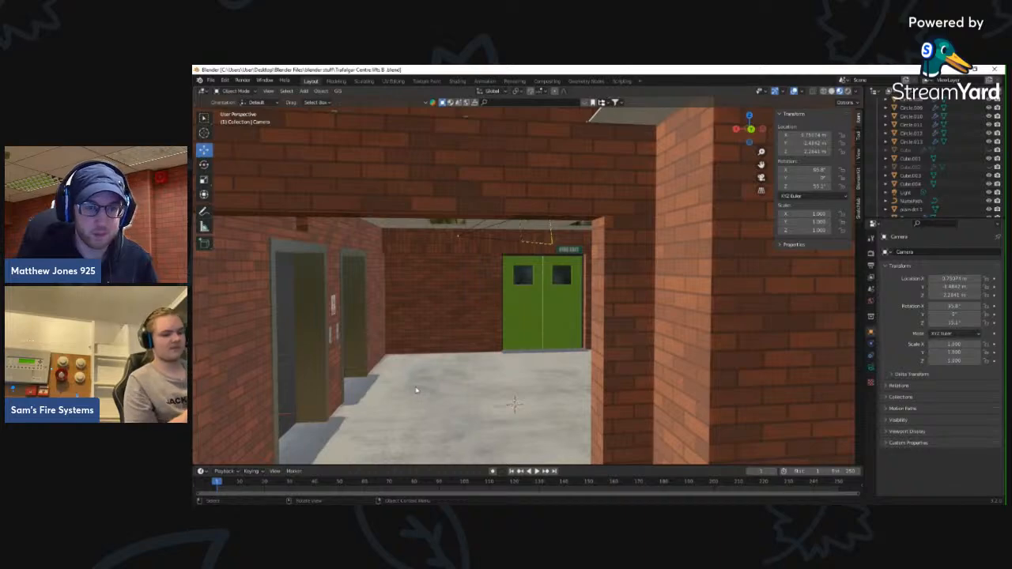
scroll(416, 390, "up", 5)
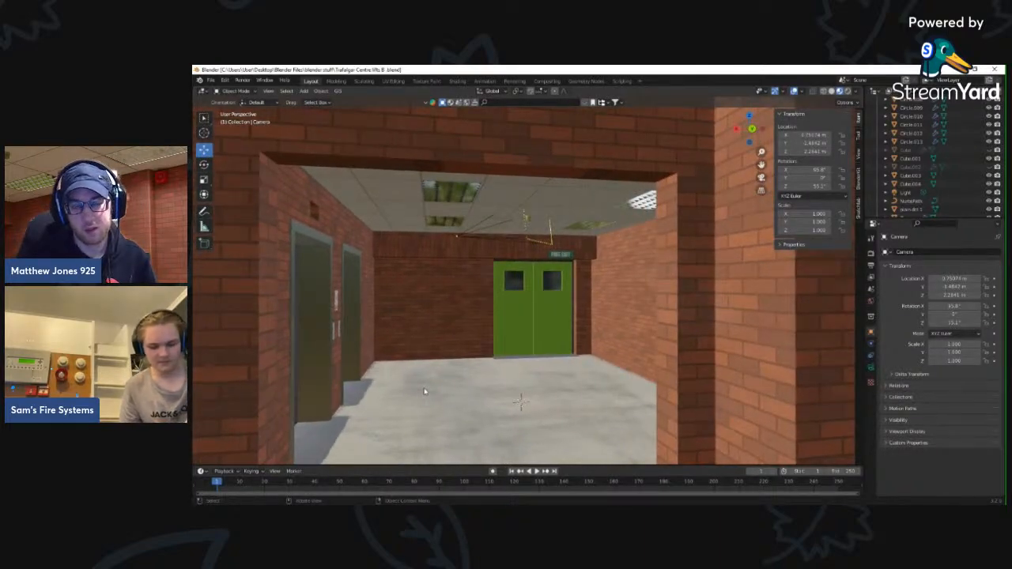
scroll(423, 391, "up", 3)
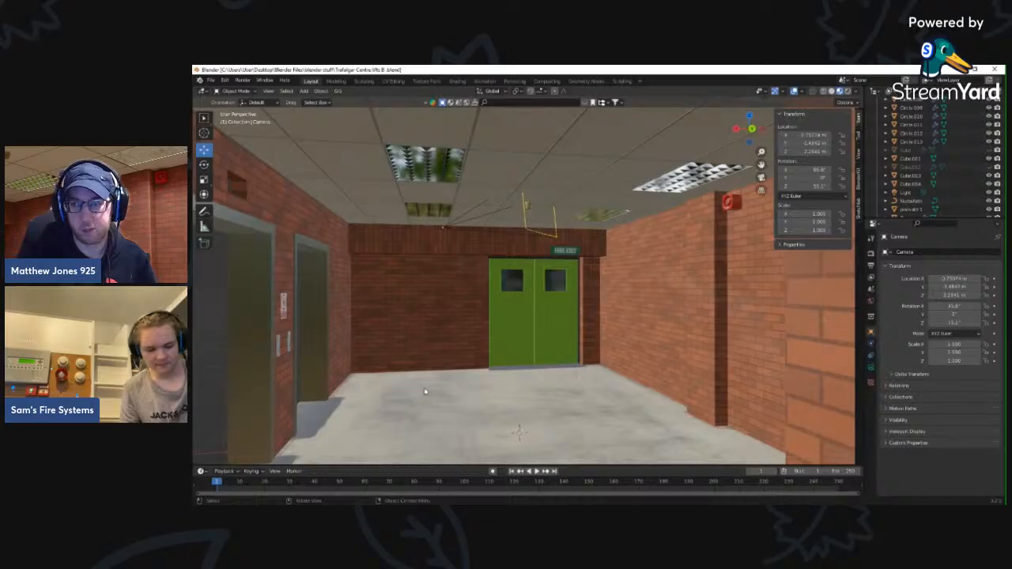
scroll(427, 387, "up", 4)
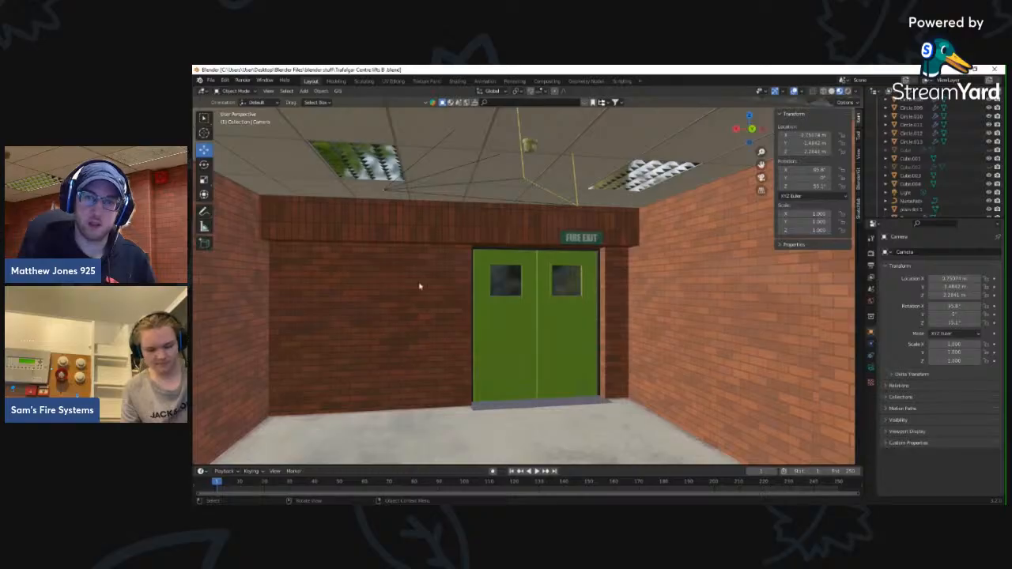
- Open the Fulleon Roshni RORS sounder file and show the red sounder's front centre up close and its overall shape
left_click(211, 82)
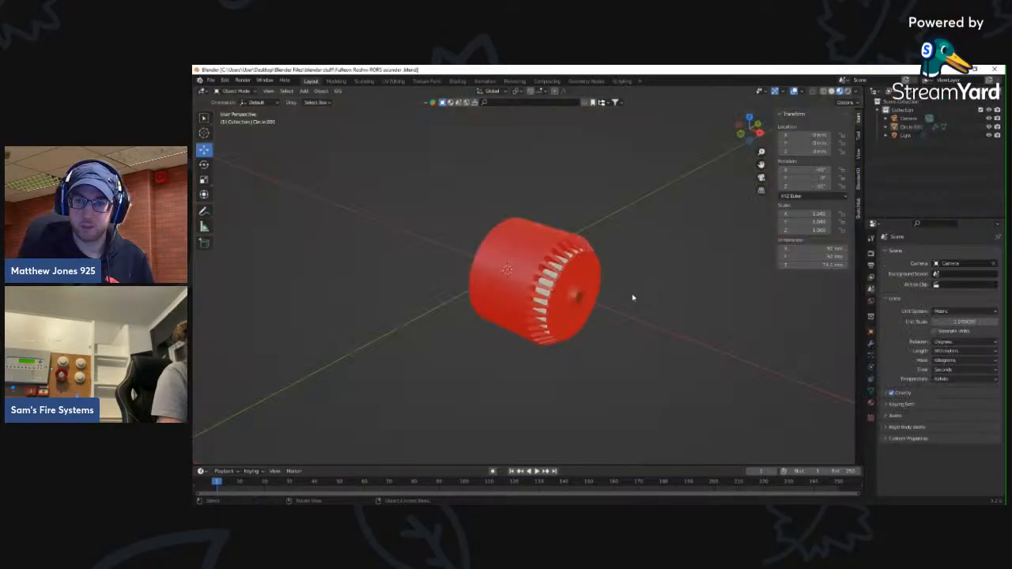
middle_click_drag(597, 305, 546, 282)
scroll(547, 282, "up", 11)
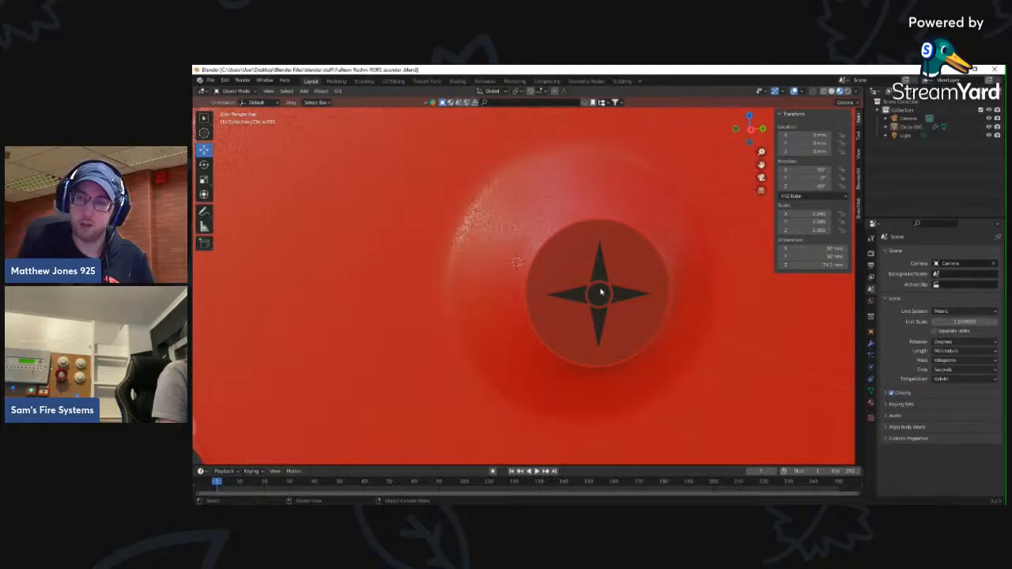
scroll(599, 293, "down", 2)
middle_click_drag(592, 293, 462, 303)
scroll(456, 293, "down", 6)
scroll(462, 303, "down", 4)
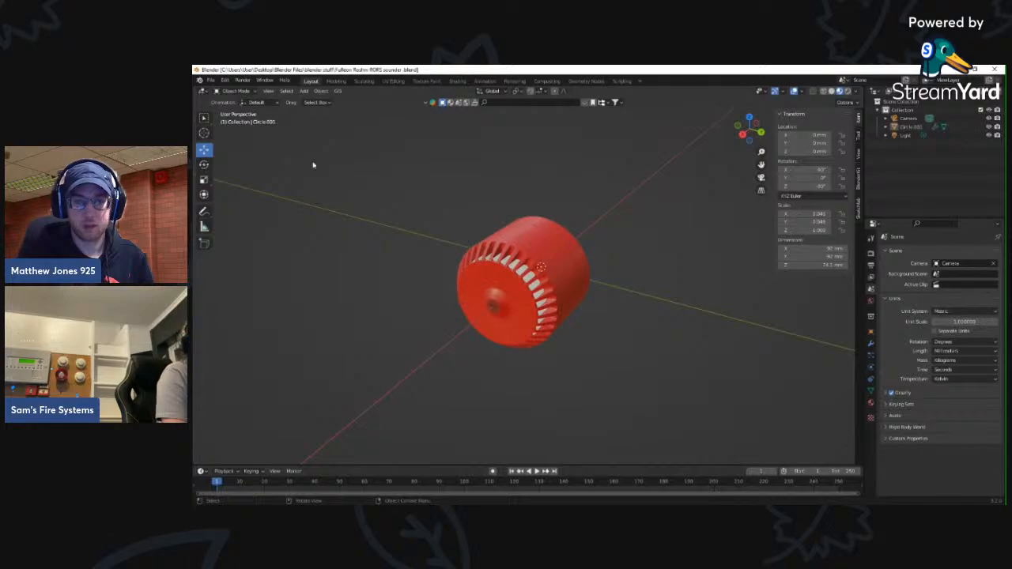
- Open the Fulleon Roshni ROWD sounder file and show the white sounder from the side and front
left_click(211, 80)
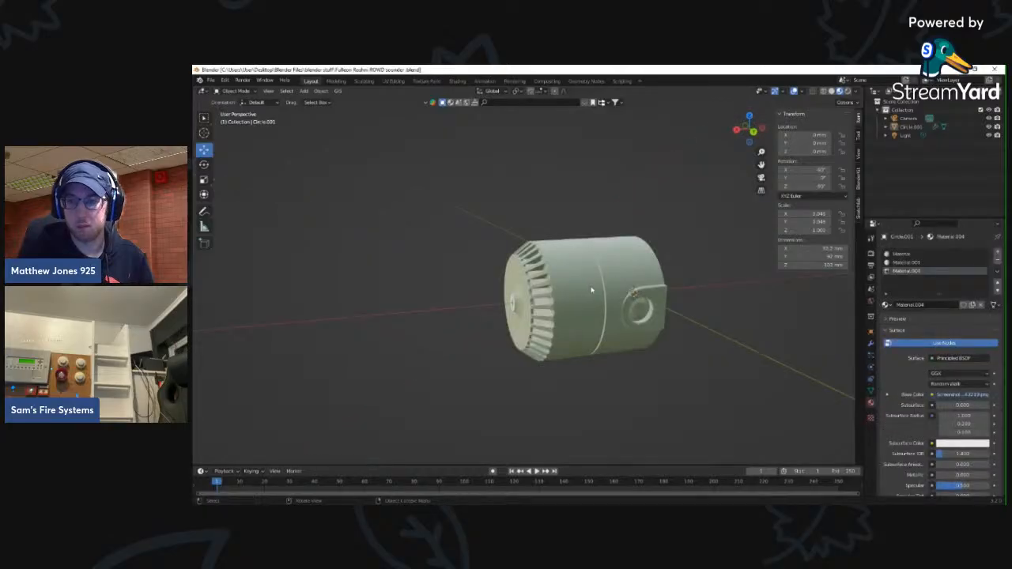
middle_click_drag(591, 291, 602, 308)
scroll(604, 312, "up", 5)
scroll(606, 315, "down", 5)
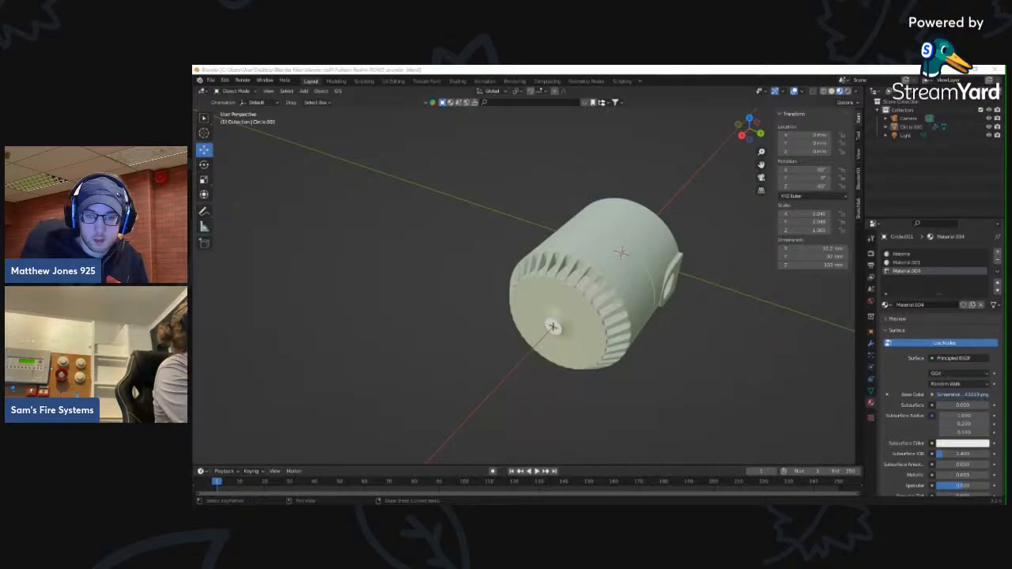
scroll(620, 371, "down", 2)
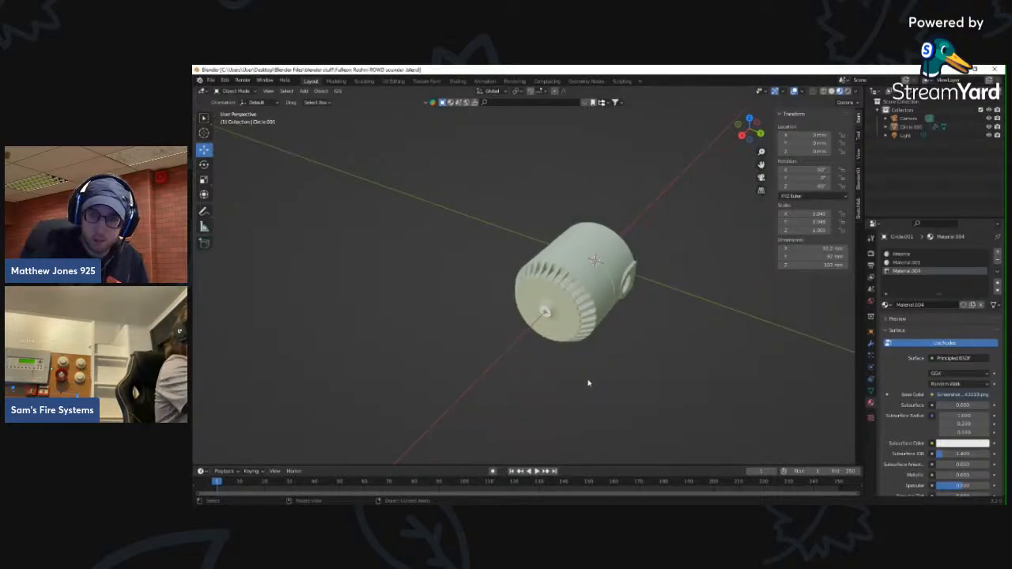